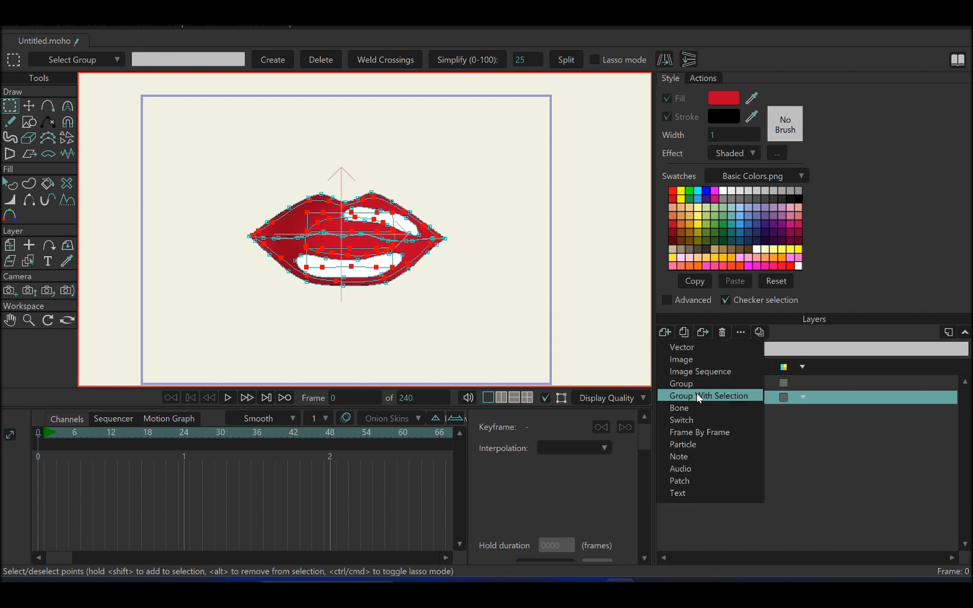
- Place the mouth vector layer inside a new group layer using Group With Selection
click(784, 420)
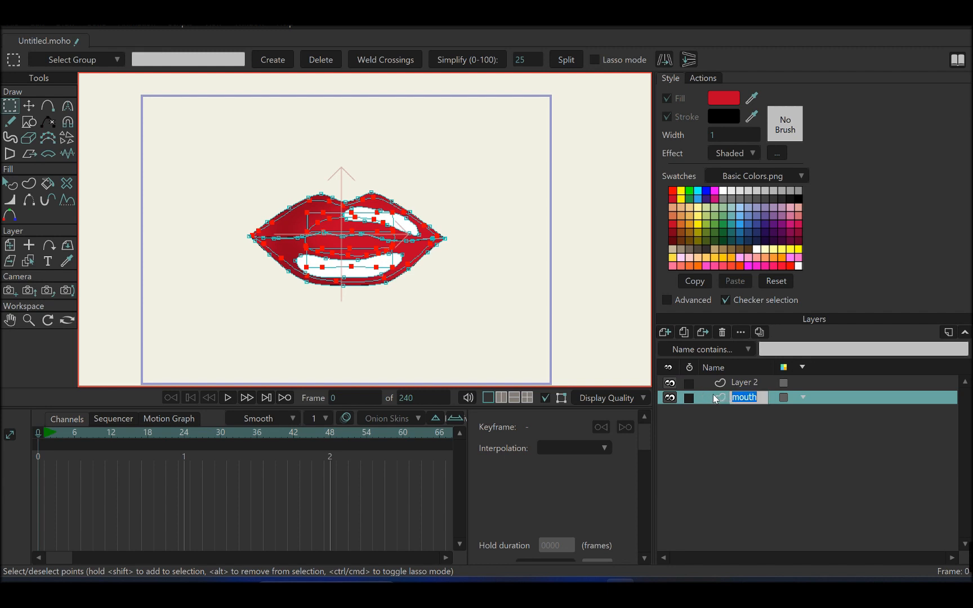
click(664, 332)
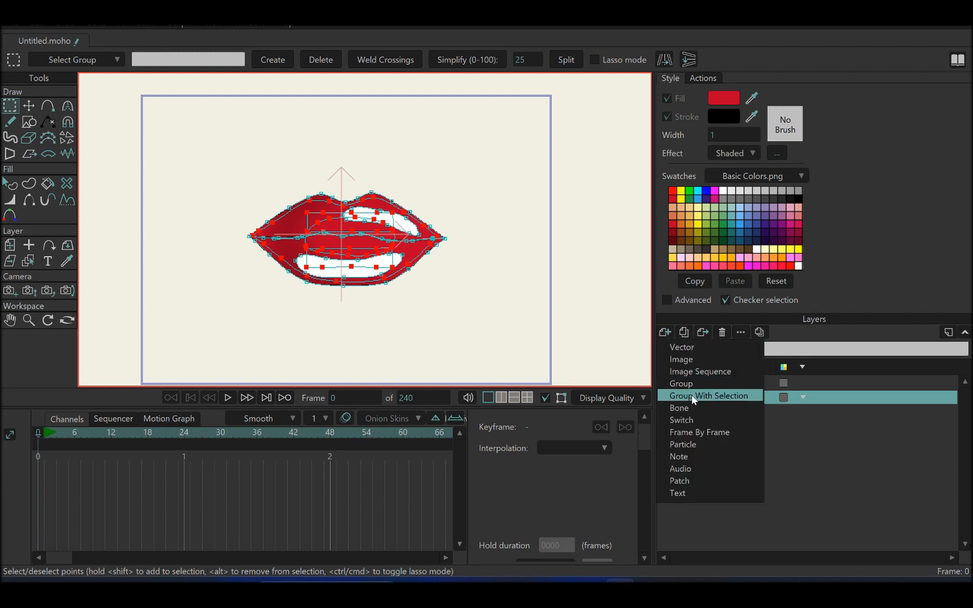
key(Escape)
key(ctrl+g)
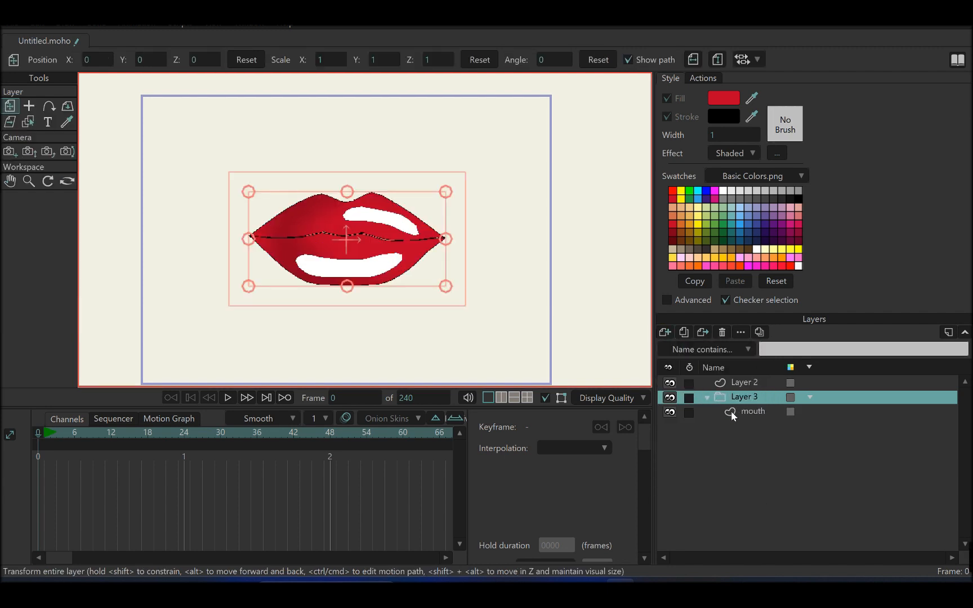
- Rename the new group layer as "mouth"
click(732, 415)
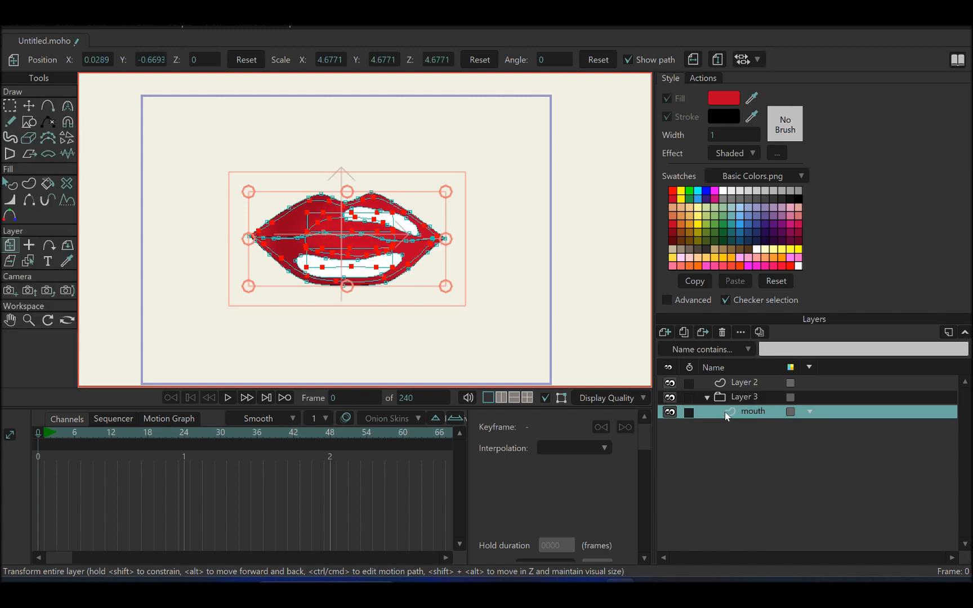
click(749, 400)
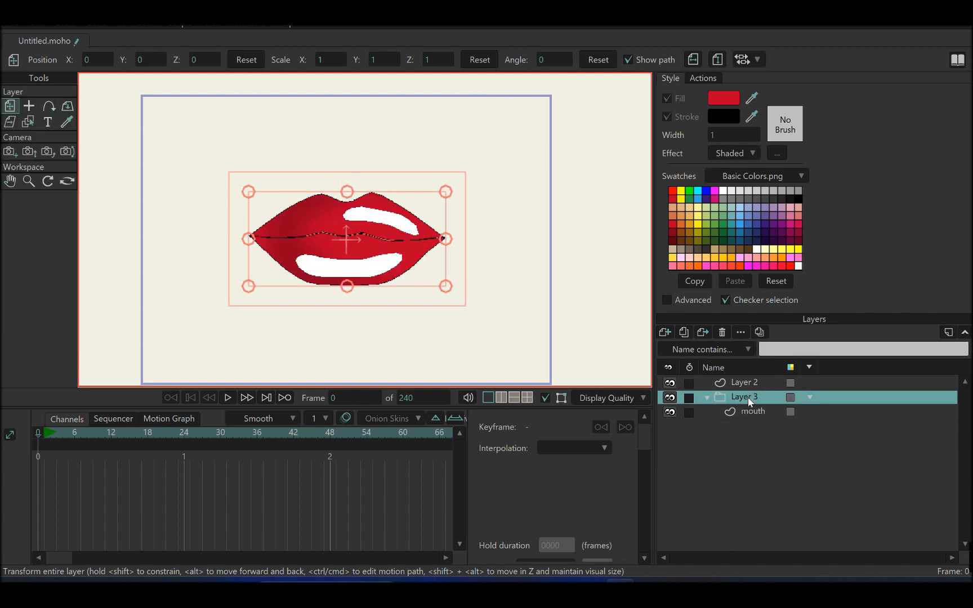
double_click(749, 400)
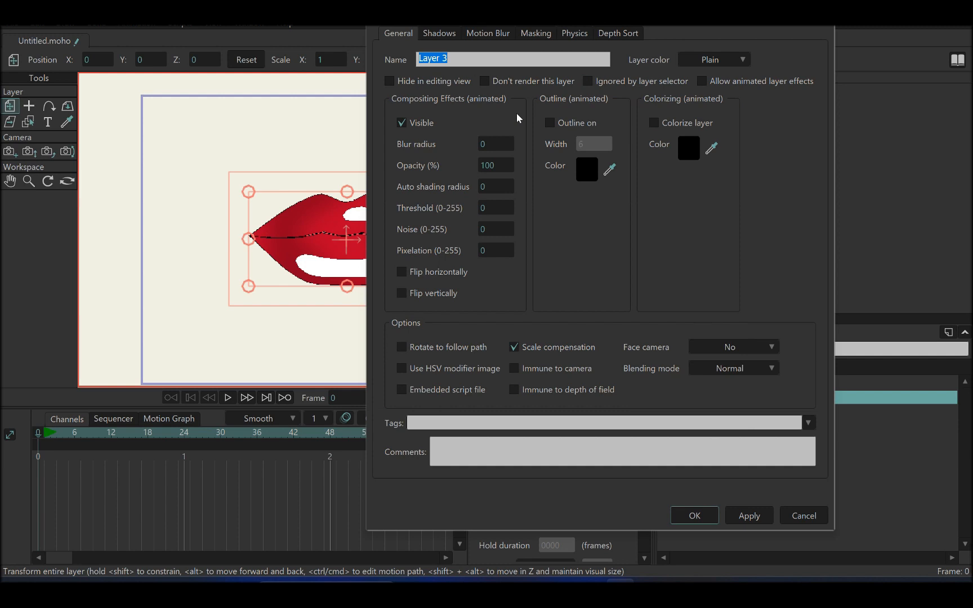
text(mouth)
key(Return)
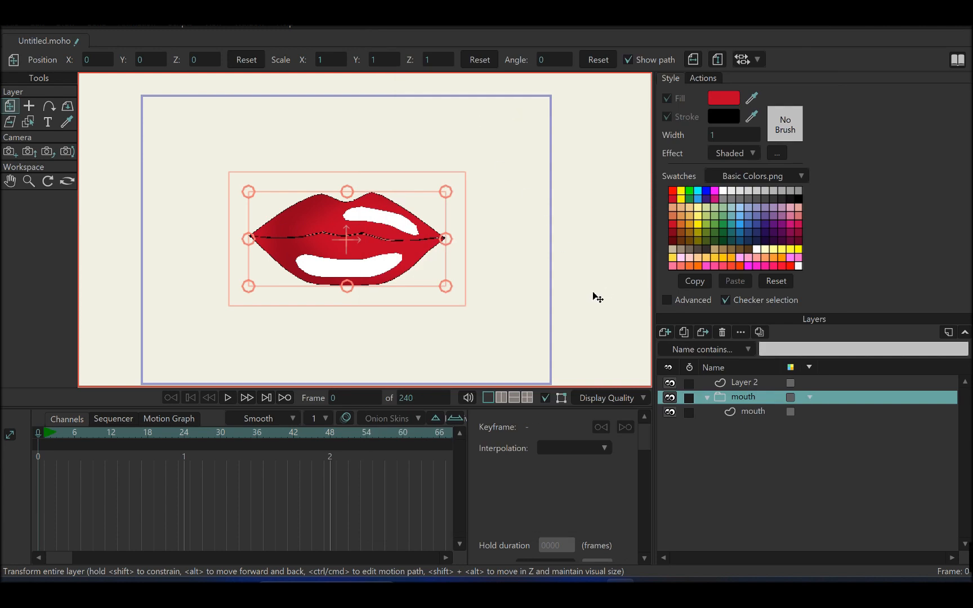
- Collapse the mouth group and convert it to a bone layer
click(708, 398)
right_click(721, 396)
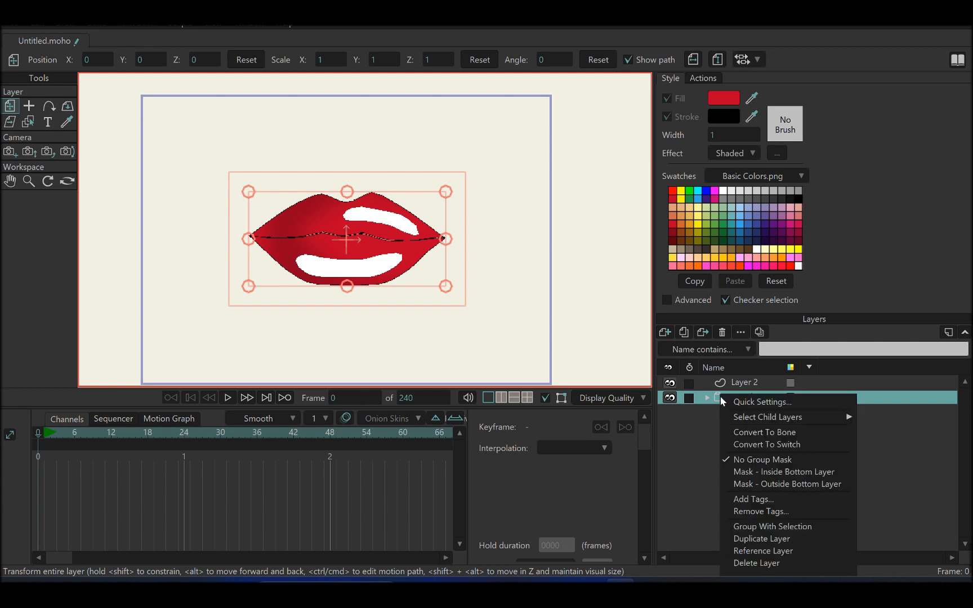
click(770, 432)
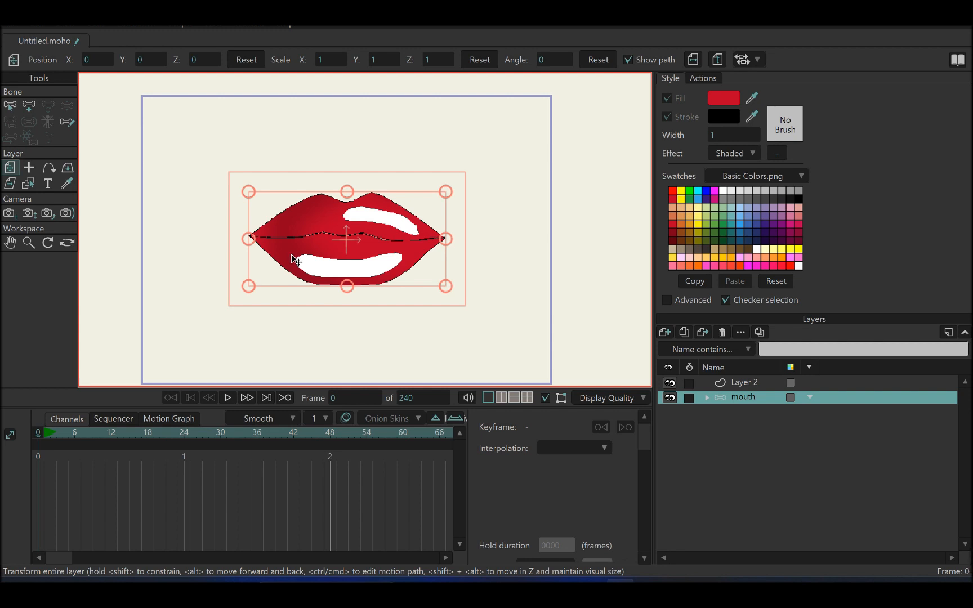
- Add a horizontal bone just beyond the right corner of the lips and set its bone strength to 0
click(29, 107)
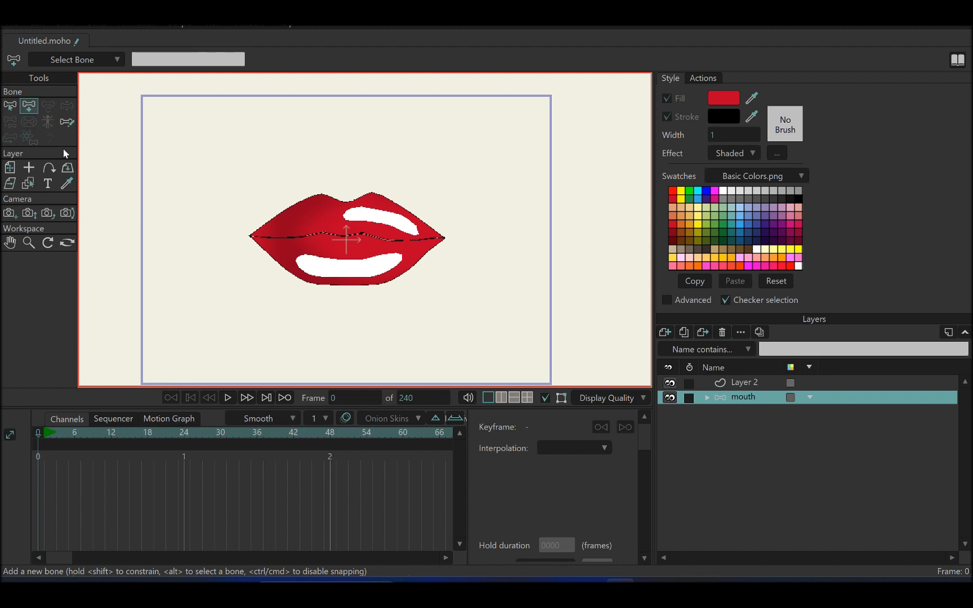
drag(488, 236, 565, 238)
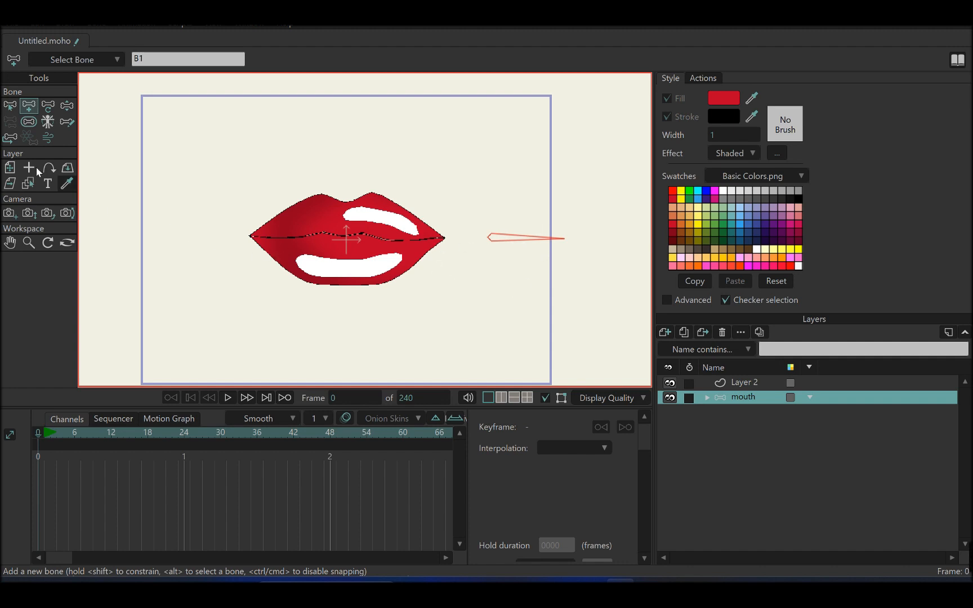
click(29, 121)
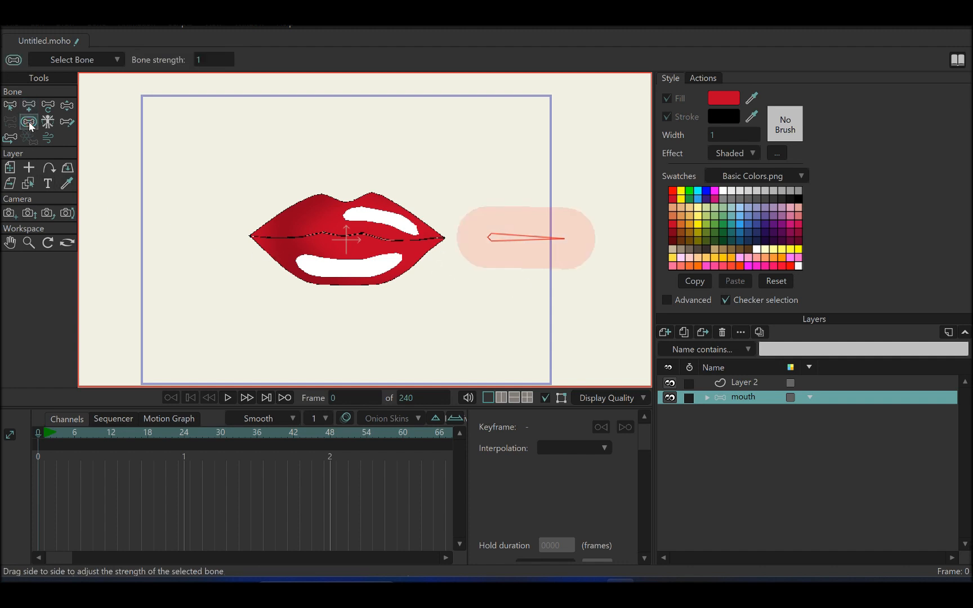
drag(539, 248, 138, 229)
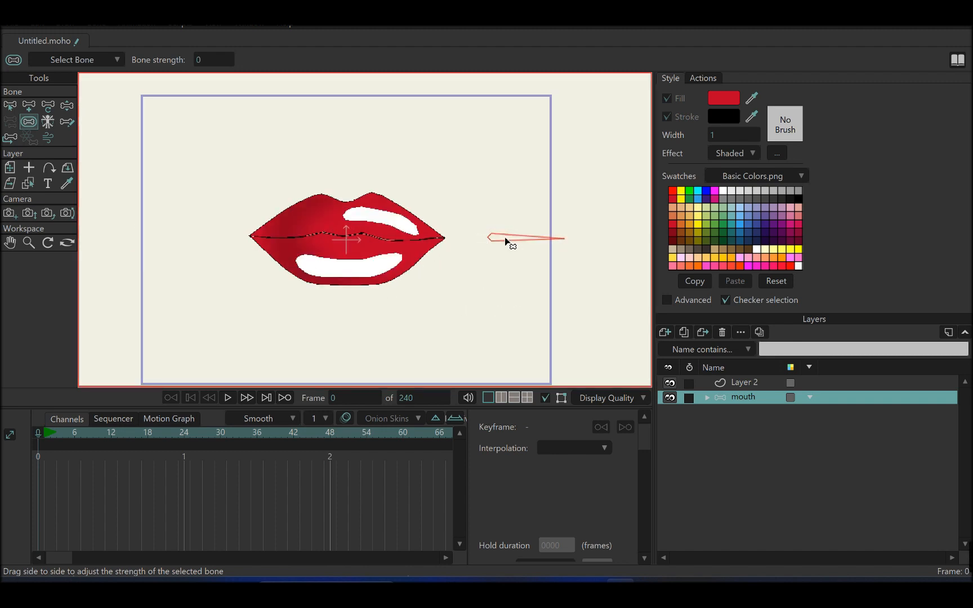
- Name the bone "open & close"
click(13, 106)
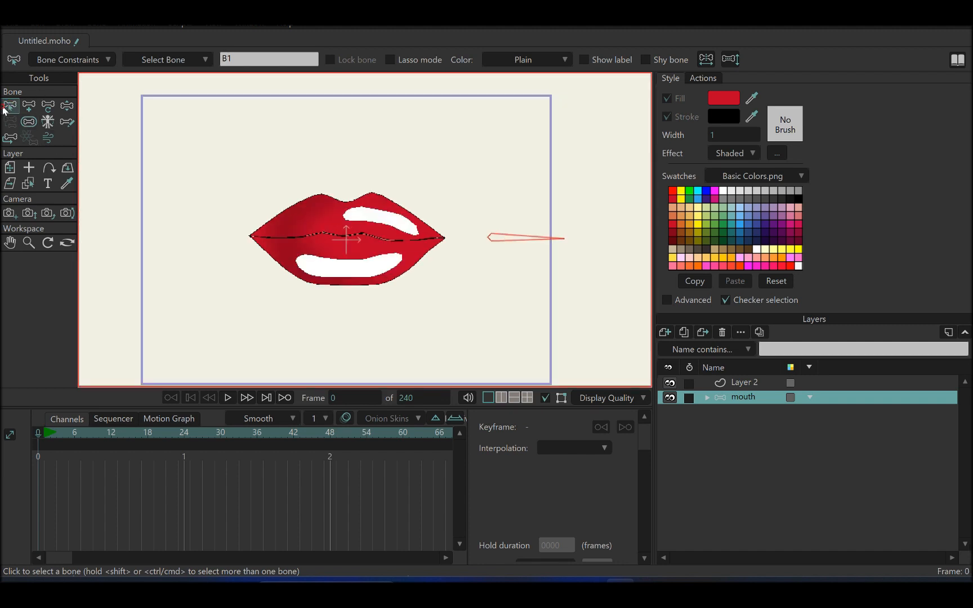
click(243, 62)
text(open &  close)
- Create a smart bone action named "open & close" for the bone
click(703, 79)
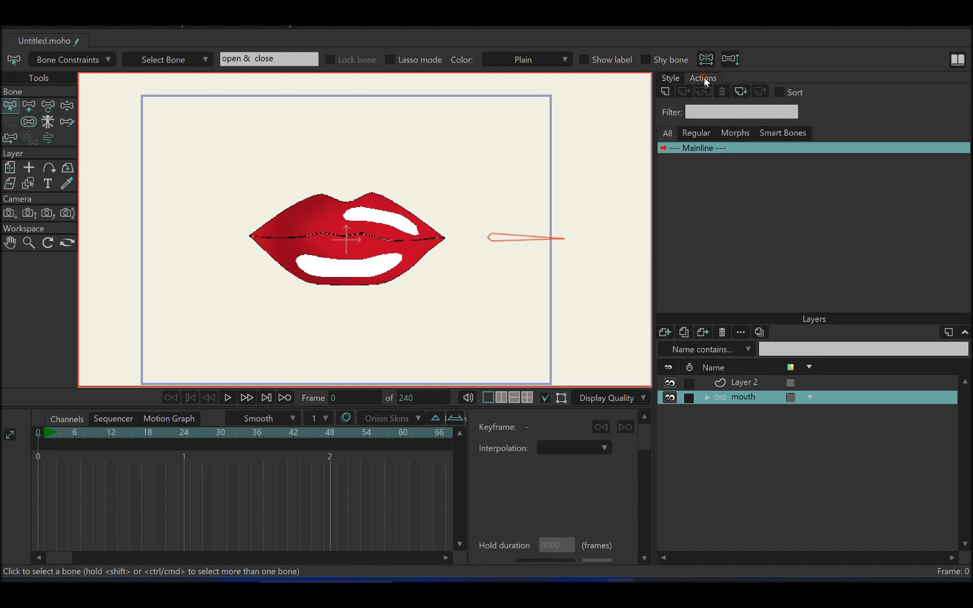
click(664, 91)
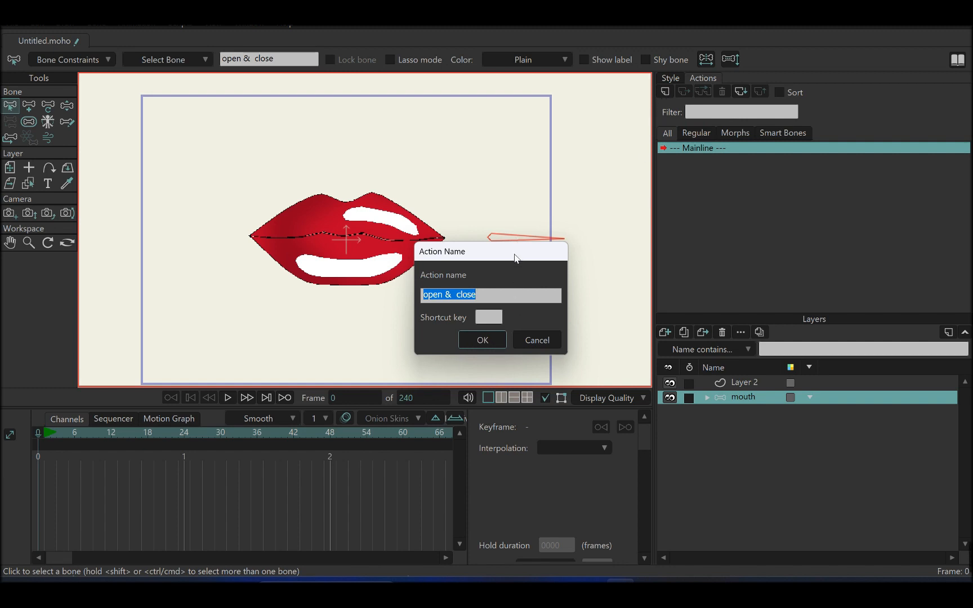
click(488, 343)
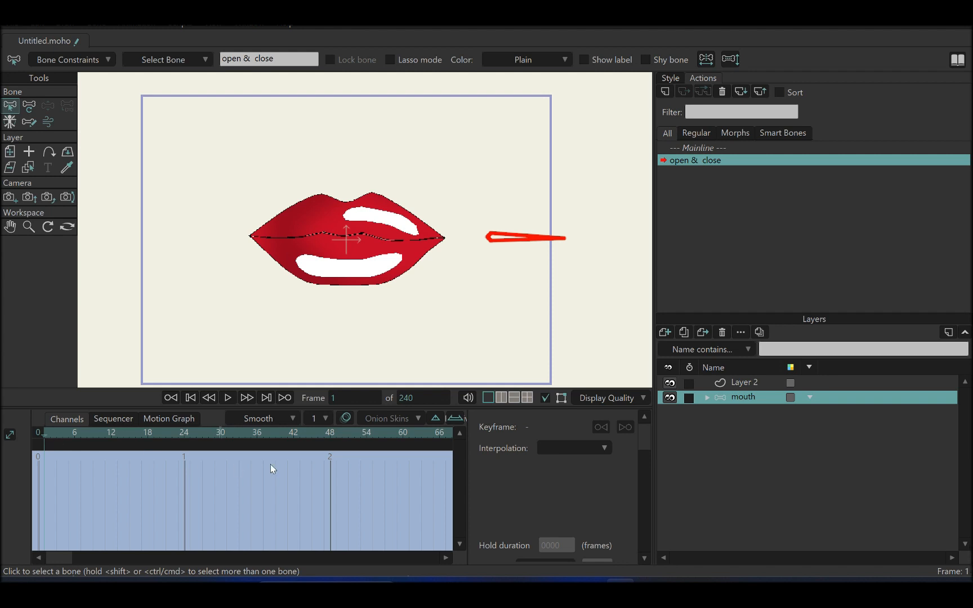
- At frame 48 of the action, enable the bone's angle constraints of -70 to 70 degrees and rotate it downward to its limit
drag(57, 426, 331, 439)
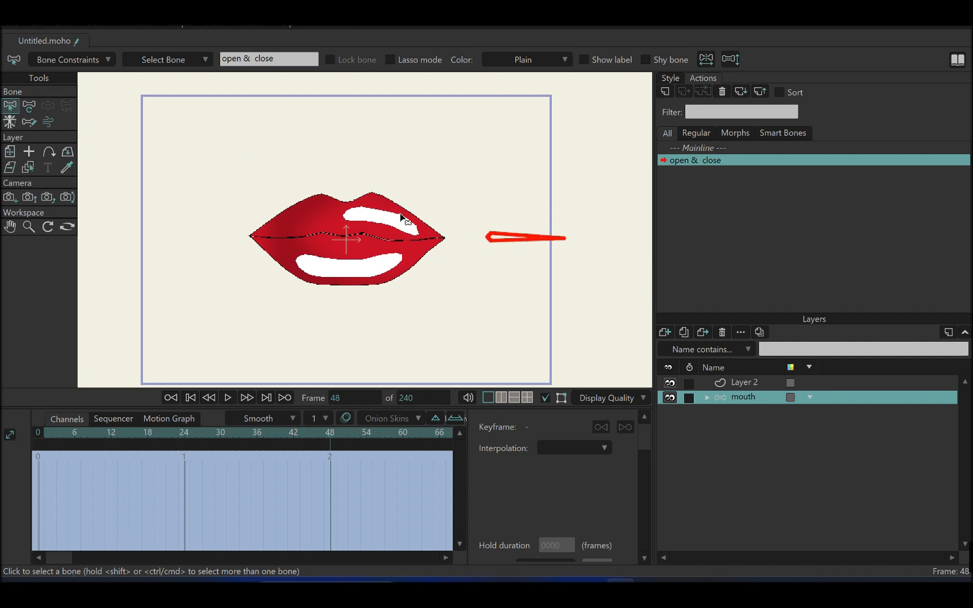
click(60, 62)
click(59, 84)
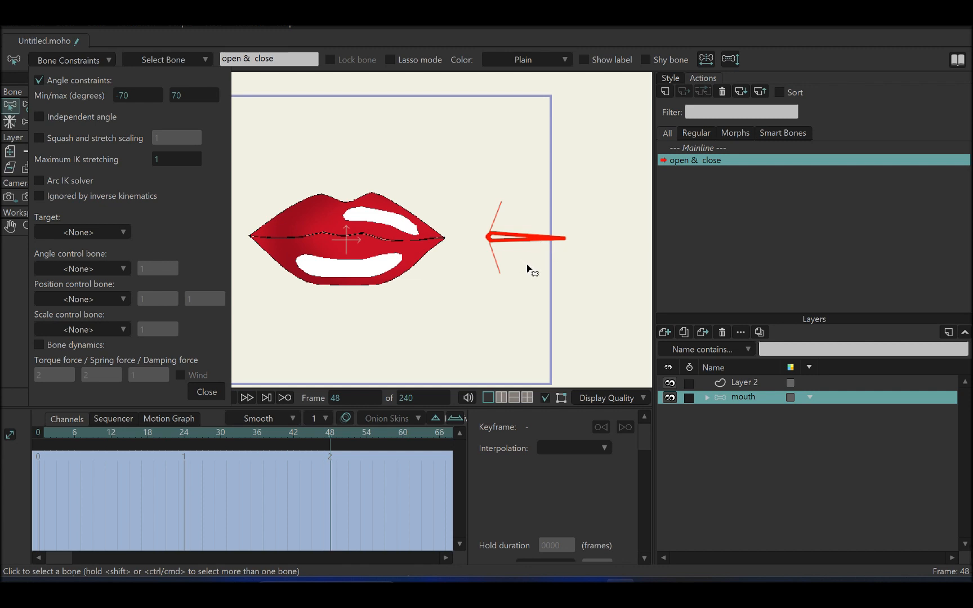
click(198, 390)
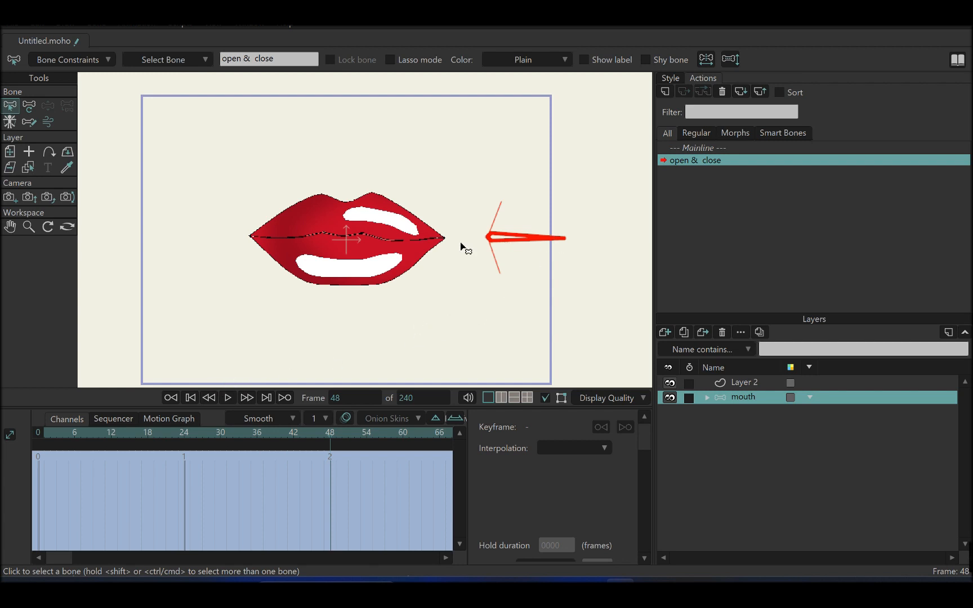
click(30, 106)
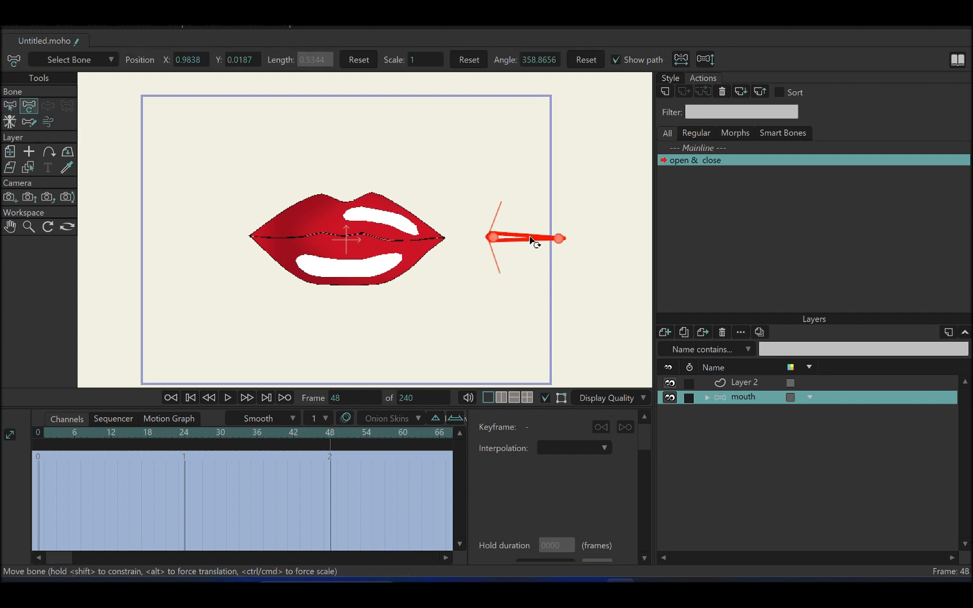
drag(531, 241, 456, 289)
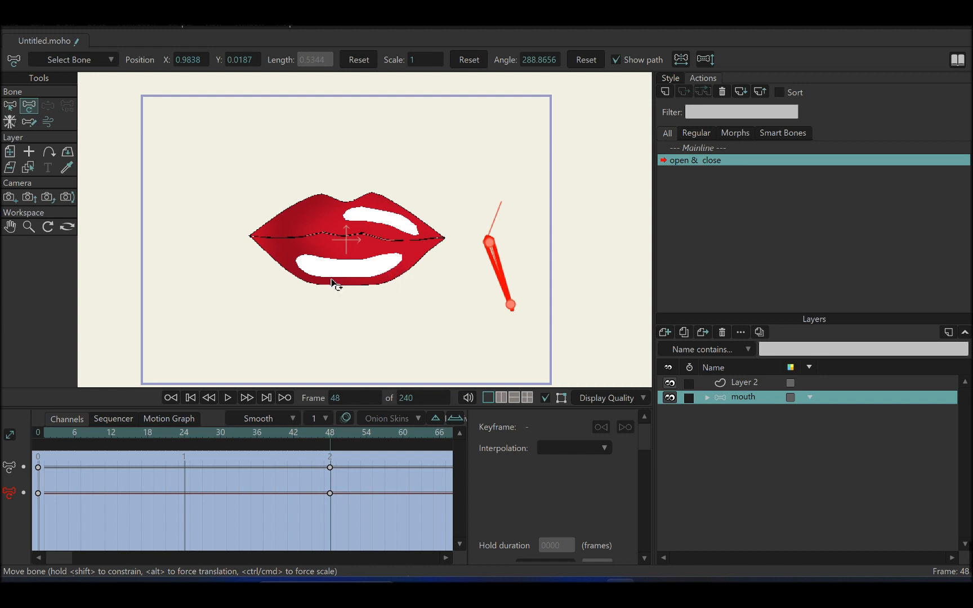
- In the mouth vector layer, select the lower lip outline and move it straight down at frame 48 to open the mouth
drag(365, 258, 372, 243)
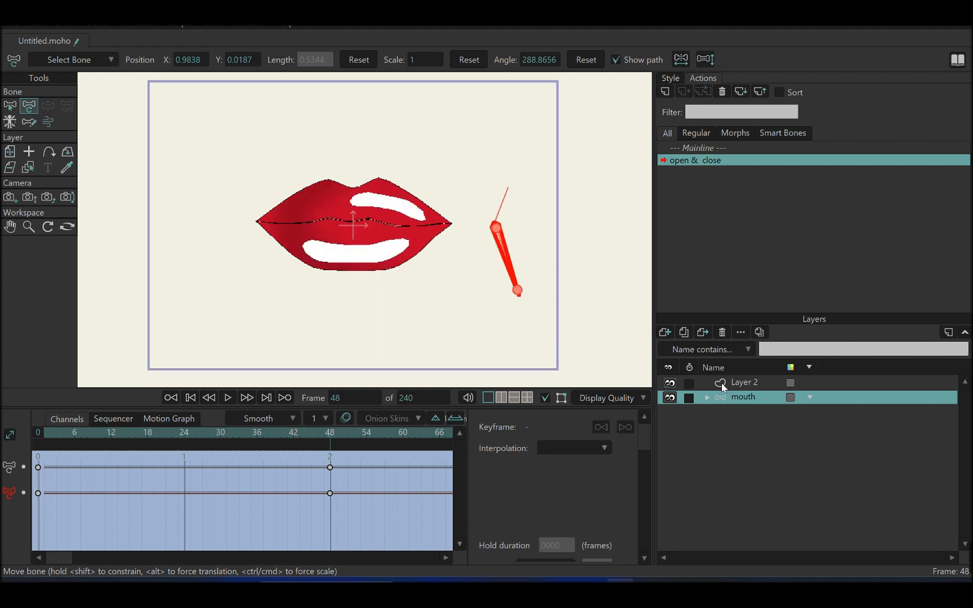
click(707, 398)
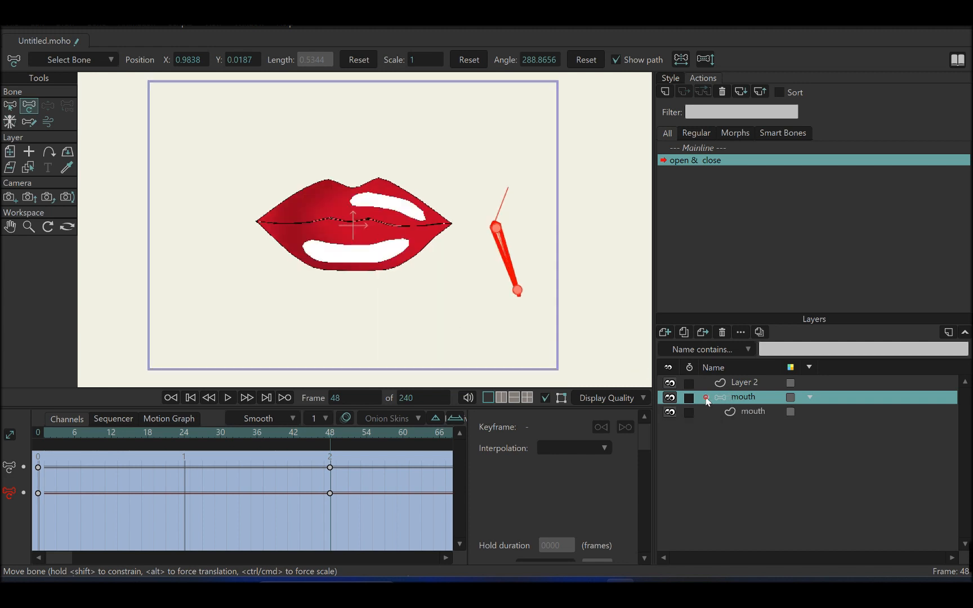
click(734, 412)
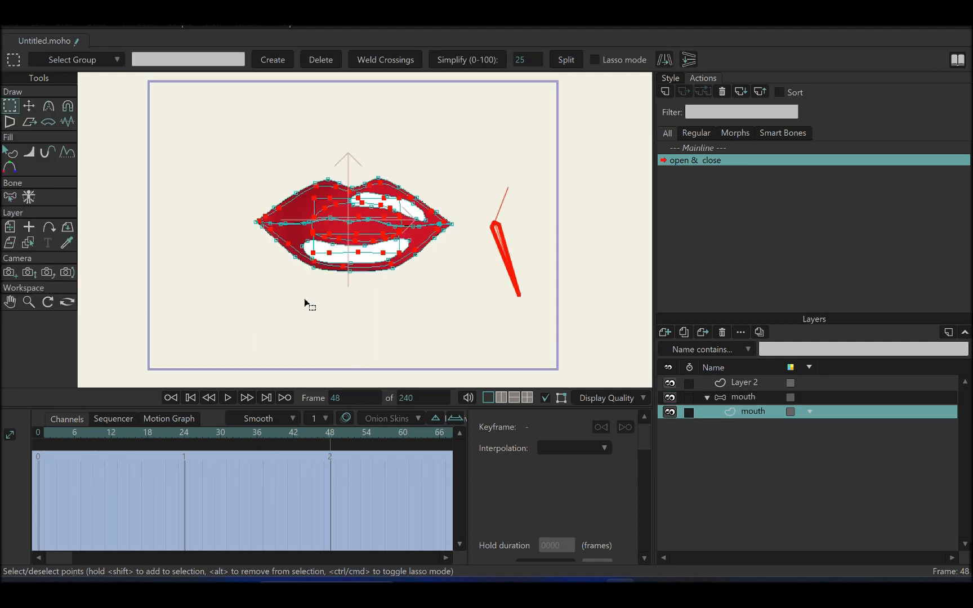
scroll(309, 304, up, 5)
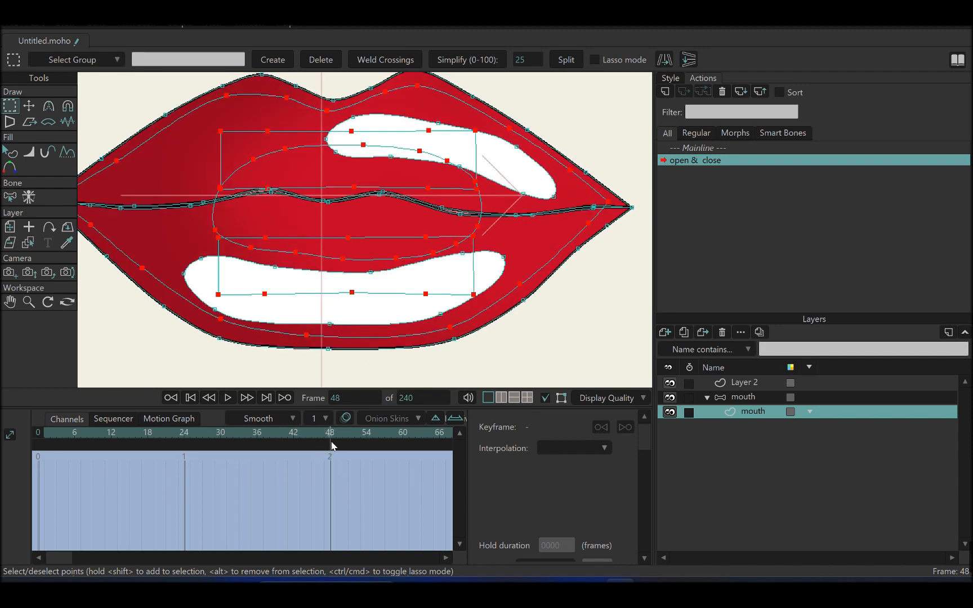
scroll(395, 281, down, 2)
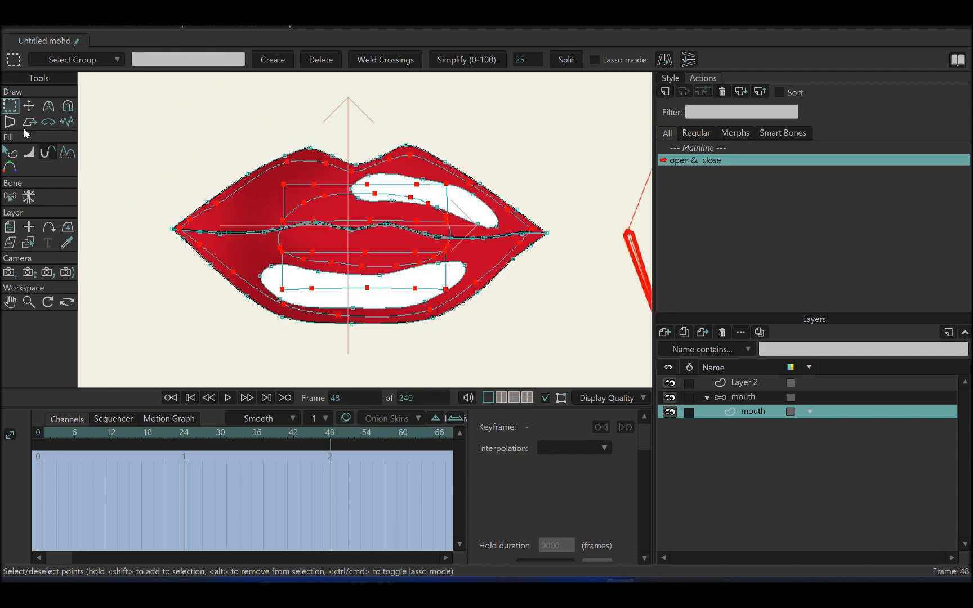
double_click(228, 283)
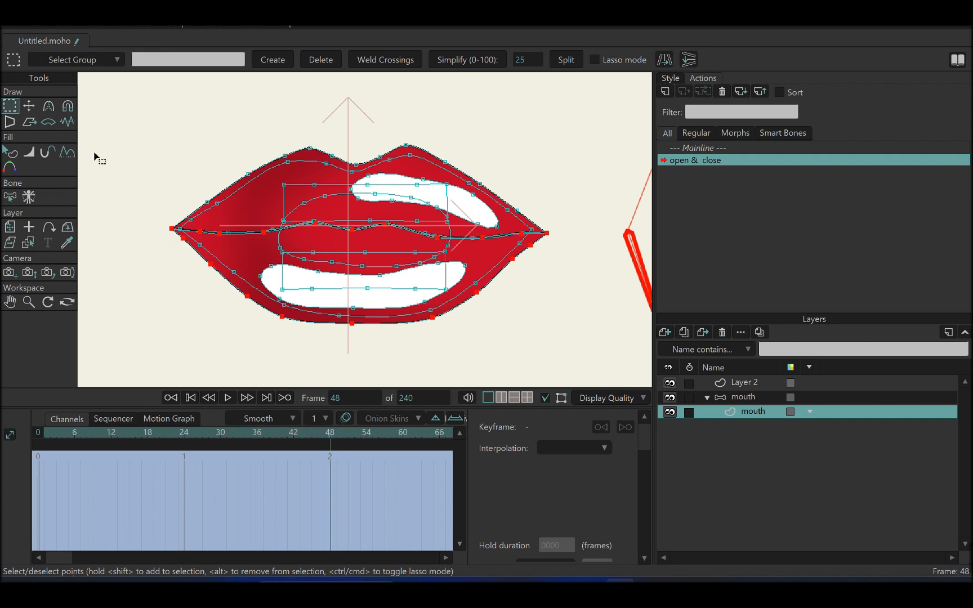
click(27, 106)
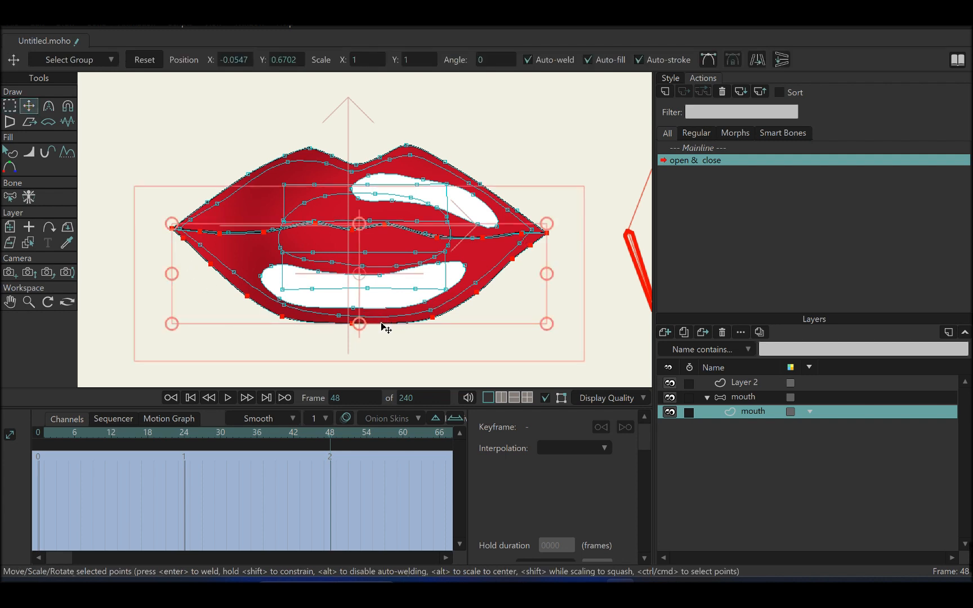
mouse_move(386, 322)
mouse_down()
mouse_move(387, 481)
mouse_move(368, 389)
mouse_move(365, 398)
mouse_up()
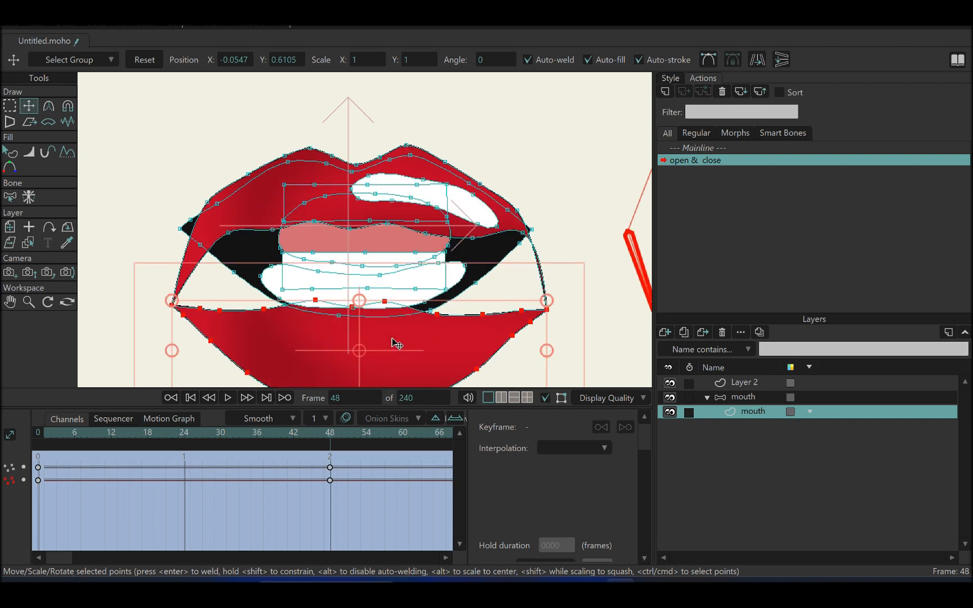
- Clear the point selection and move the upper lip's left corner point back up to the left corner of the mouth
drag(365, 254, 362, 212)
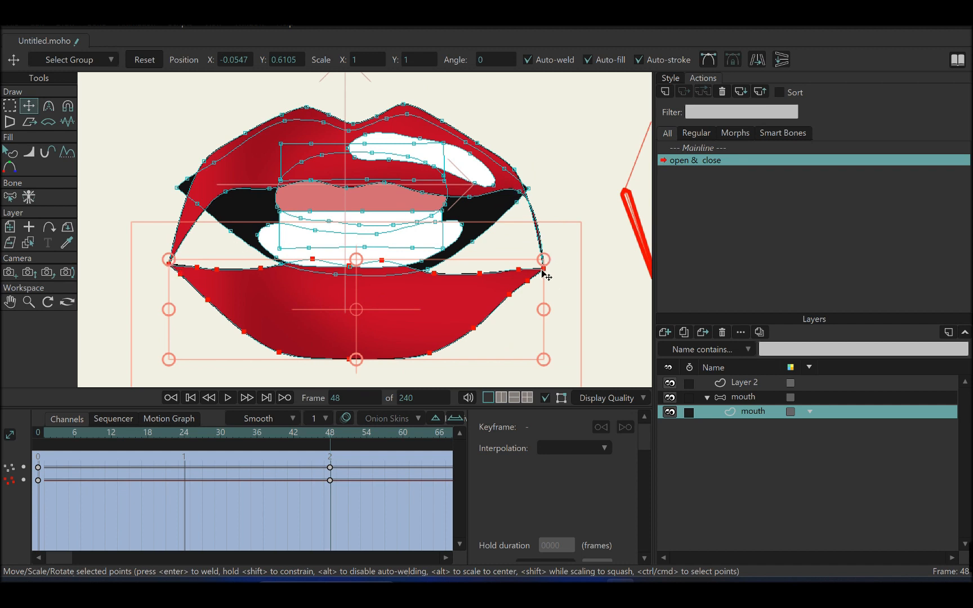
click(13, 108)
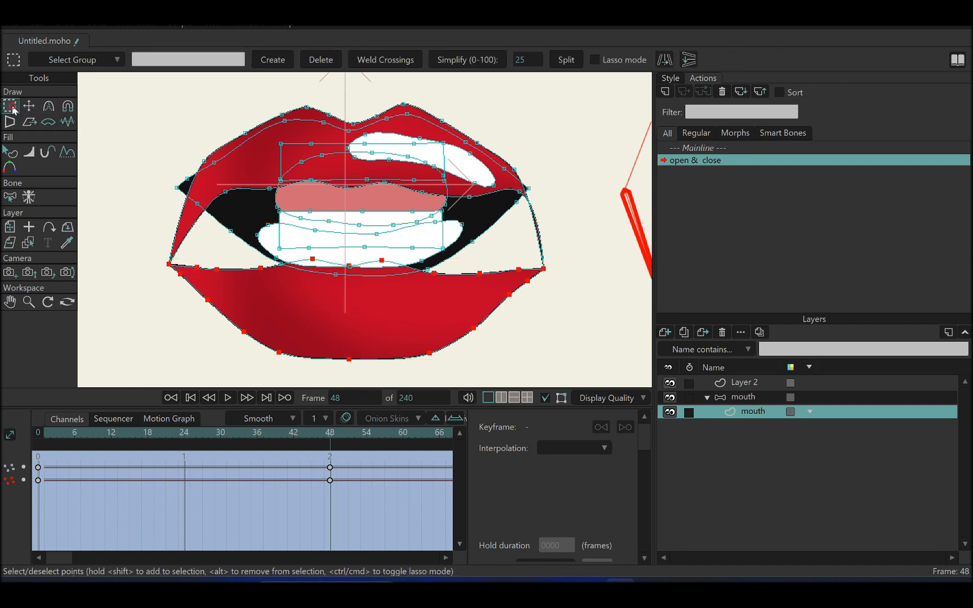
click(111, 145)
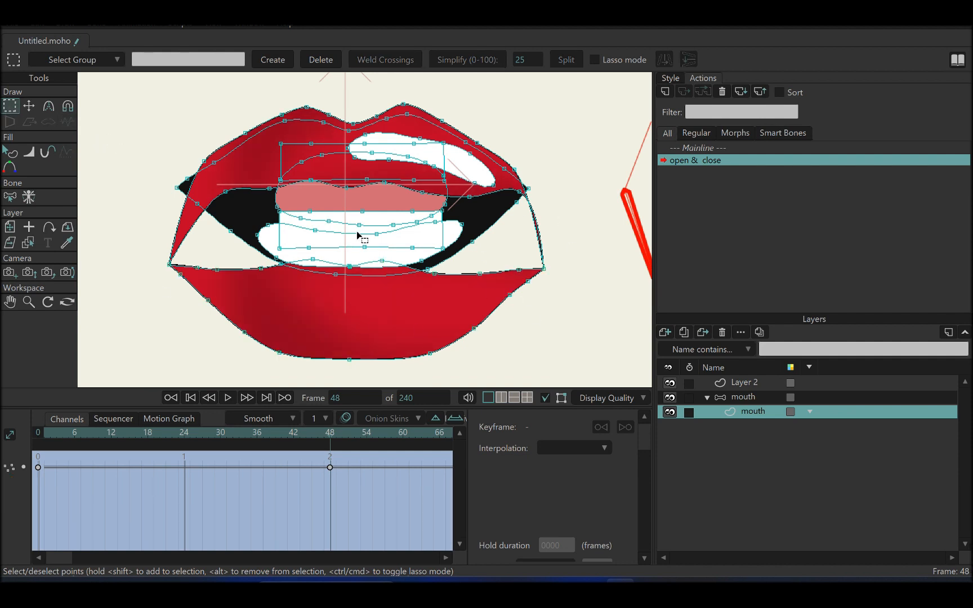
mouse_move(152, 247)
mouse_down()
mouse_move(183, 281)
mouse_move(170, 261)
mouse_move(182, 186)
mouse_up()
key(t)
scroll(175, 188, up, 6)
scroll(189, 193, up, 4)
- Move the upper lip's right corner point back up to the right corner of the mouth at frame 48
scroll(182, 187, down, 10)
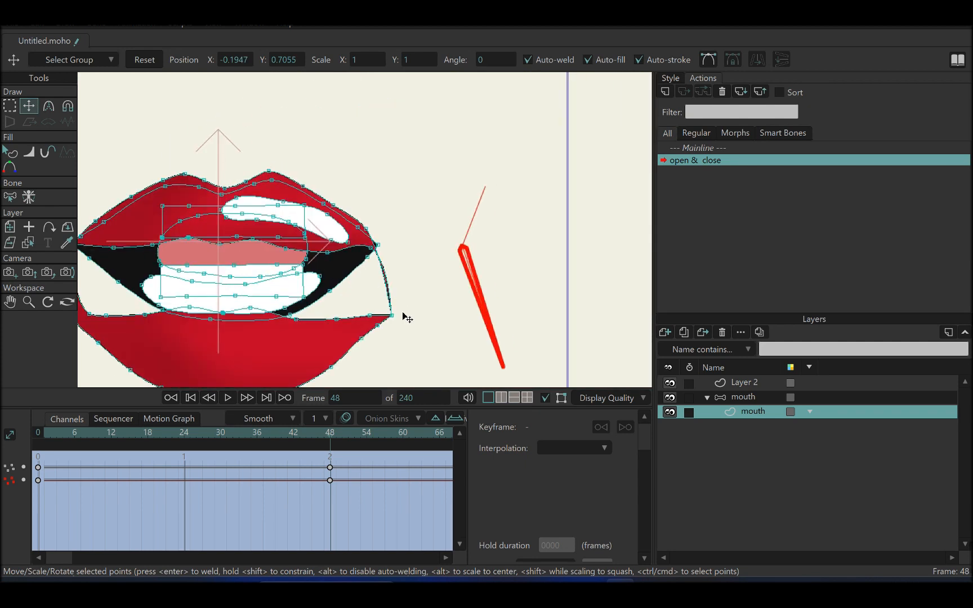
scroll(393, 320, up, 5)
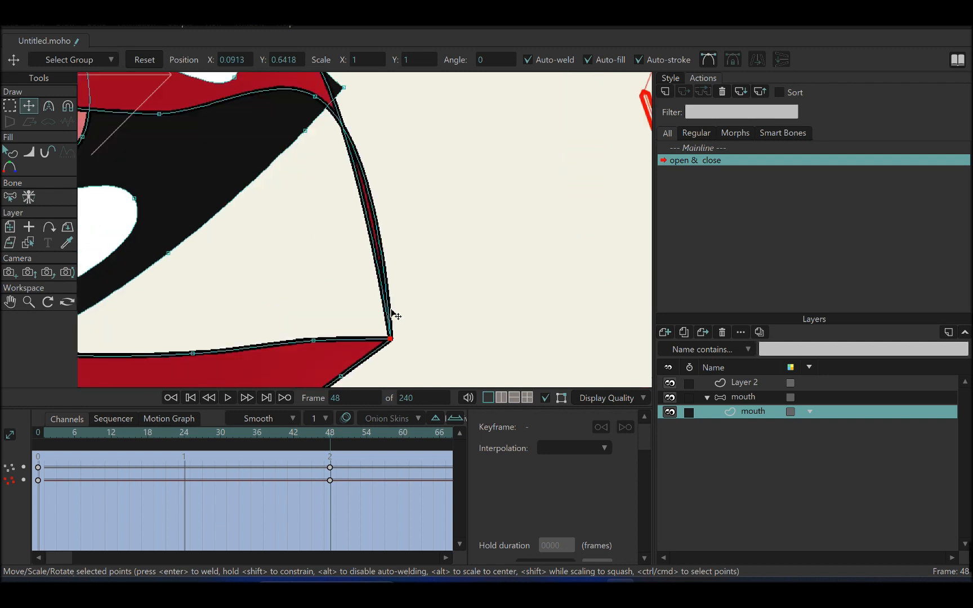
drag(397, 338, 551, 197)
scroll(351, 102, up, 5)
scroll(383, 302, down, 5)
scroll(454, 232, down, 5)
drag(454, 233, 467, 280)
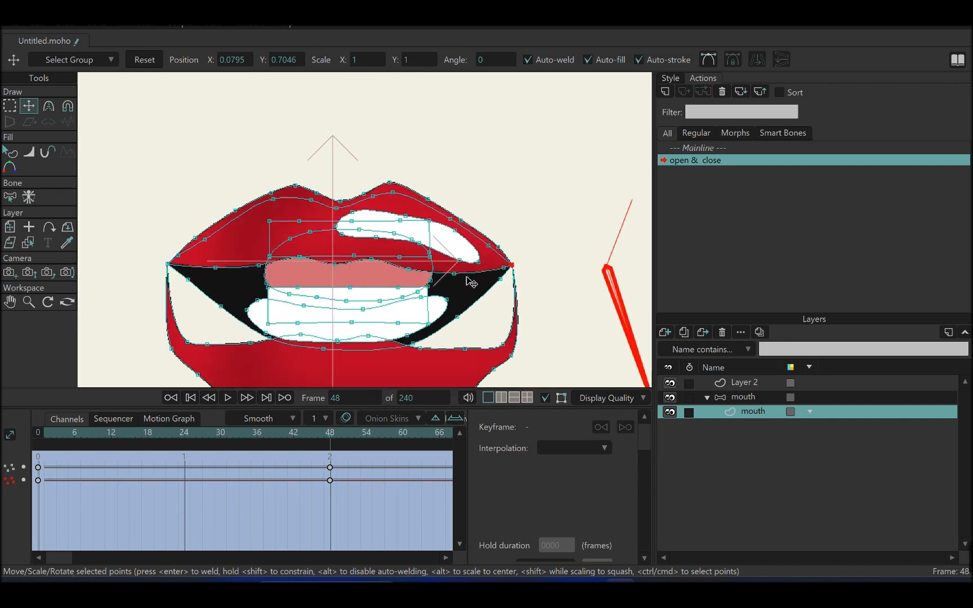
- Fine-tune the upper lip's outline points near both mouth corners so the edges taper smoothly
scroll(485, 261, up, 5)
drag(526, 229, 521, 234)
drag(434, 161, 435, 164)
drag(111, 193, 553, 201)
drag(239, 213, 243, 216)
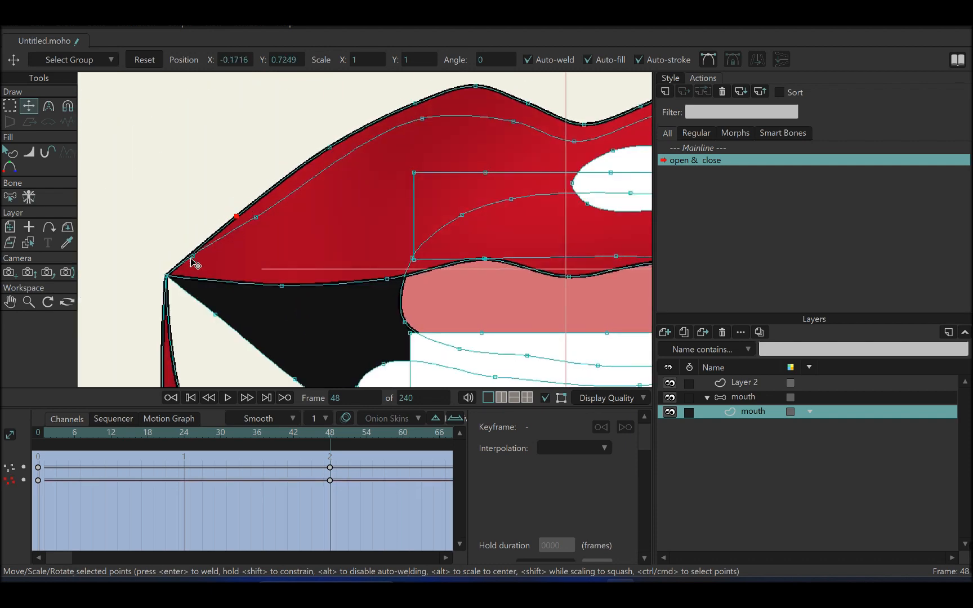
drag(192, 259, 196, 262)
drag(234, 218, 237, 216)
scroll(343, 256, down, 4)
drag(423, 263, 340, 215)
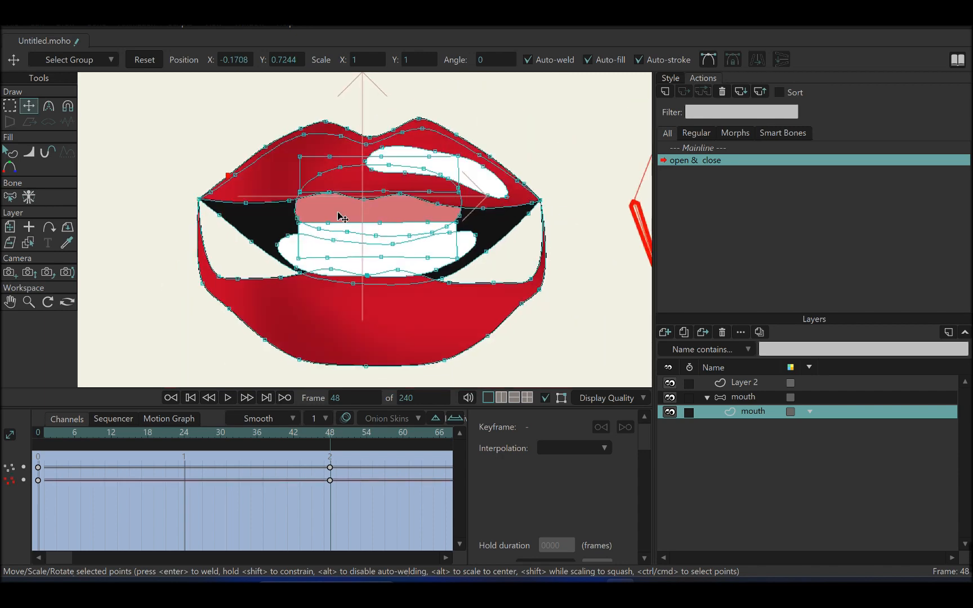
- Pull the lower lip's inner and outer side points inward on both sides to remove the boxy corners
scroll(340, 217, down, 1)
scroll(331, 237, up, 3)
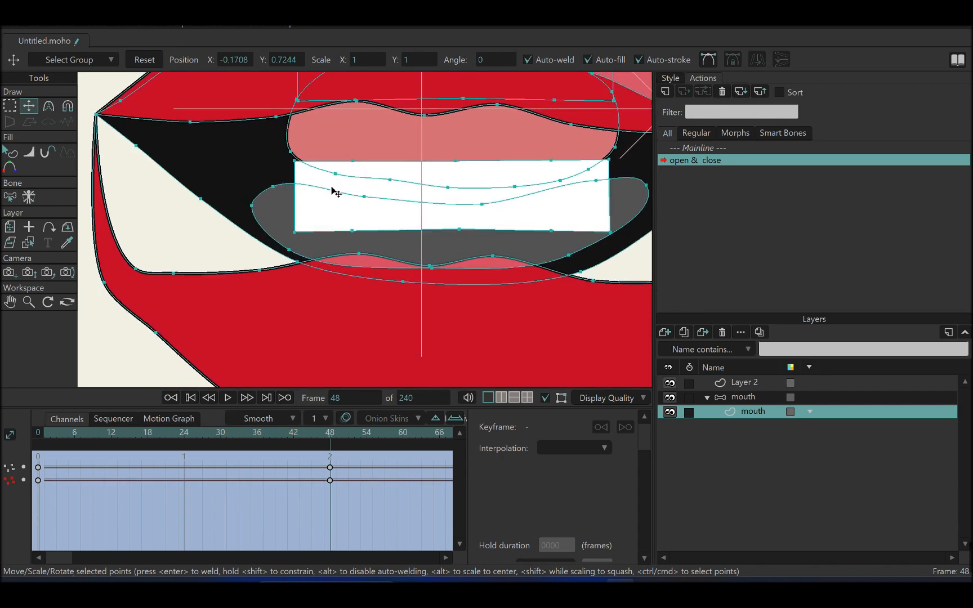
scroll(337, 190, down, 1)
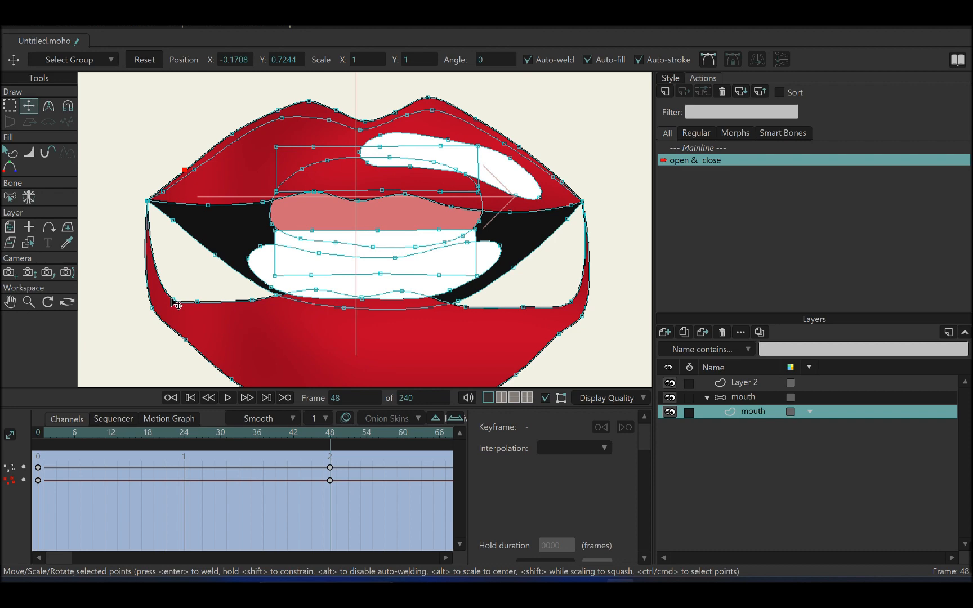
drag(176, 305, 223, 284)
drag(180, 255, 190, 315)
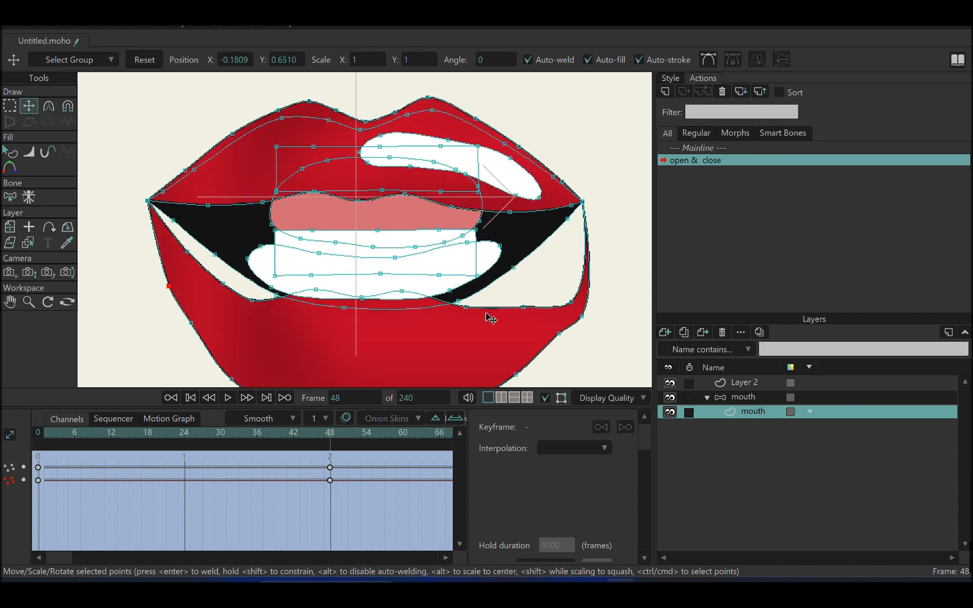
drag(567, 311, 567, 272)
drag(519, 301, 527, 247)
- Raise the lower lip's bottom and side outline points to make the lip thinner and rounder
drag(523, 329, 521, 316)
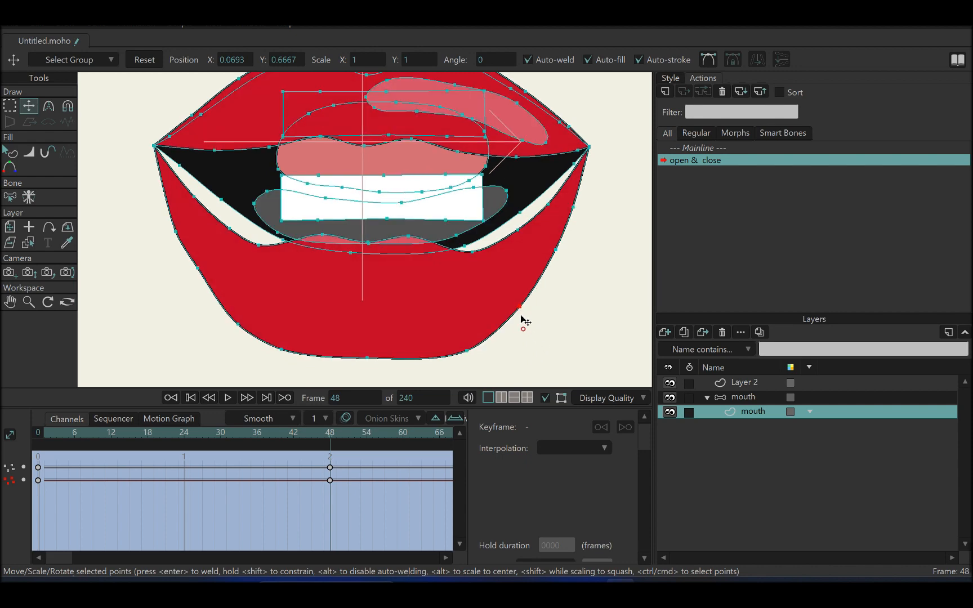
drag(458, 353, 464, 344)
drag(363, 359, 363, 347)
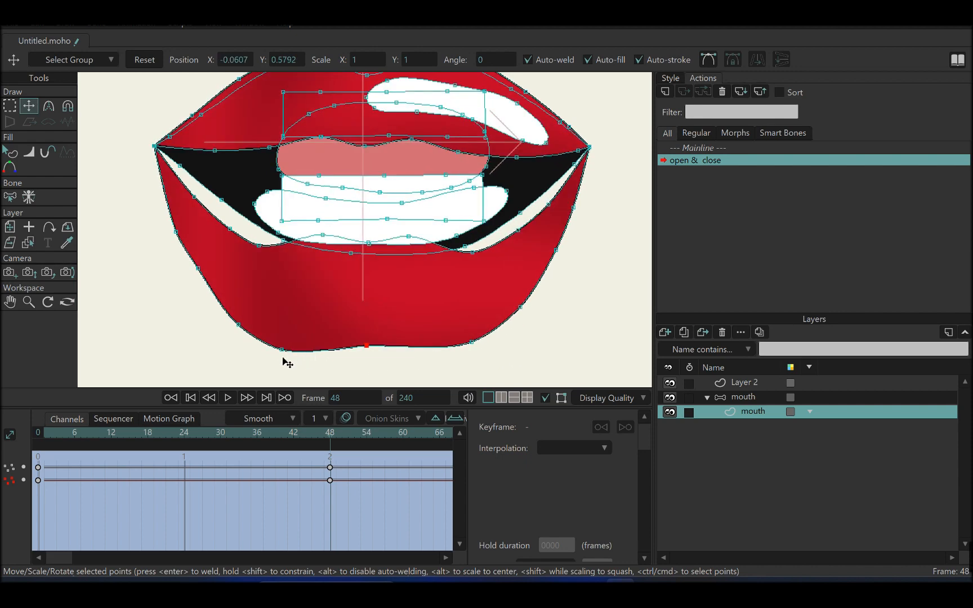
drag(283, 358, 246, 322)
drag(191, 276, 192, 267)
drag(173, 240, 178, 227)
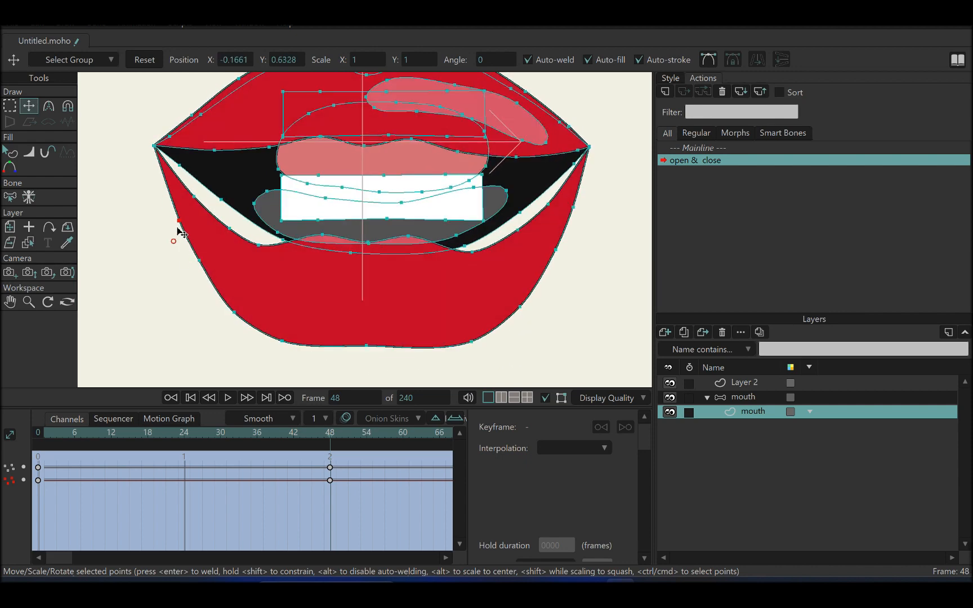
- Fine-tune the points along the lower lip's bottom edge to even out its curve
drag(374, 352, 370, 346)
drag(469, 355, 467, 352)
drag(279, 348, 277, 347)
drag(364, 339, 364, 341)
drag(466, 346, 467, 348)
drag(517, 315, 515, 316)
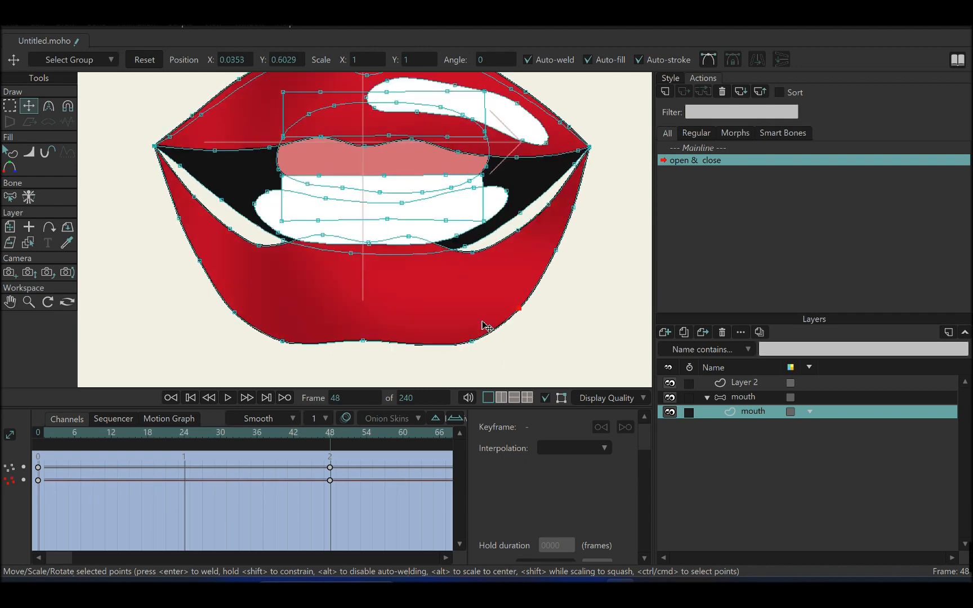
drag(285, 343, 282, 340)
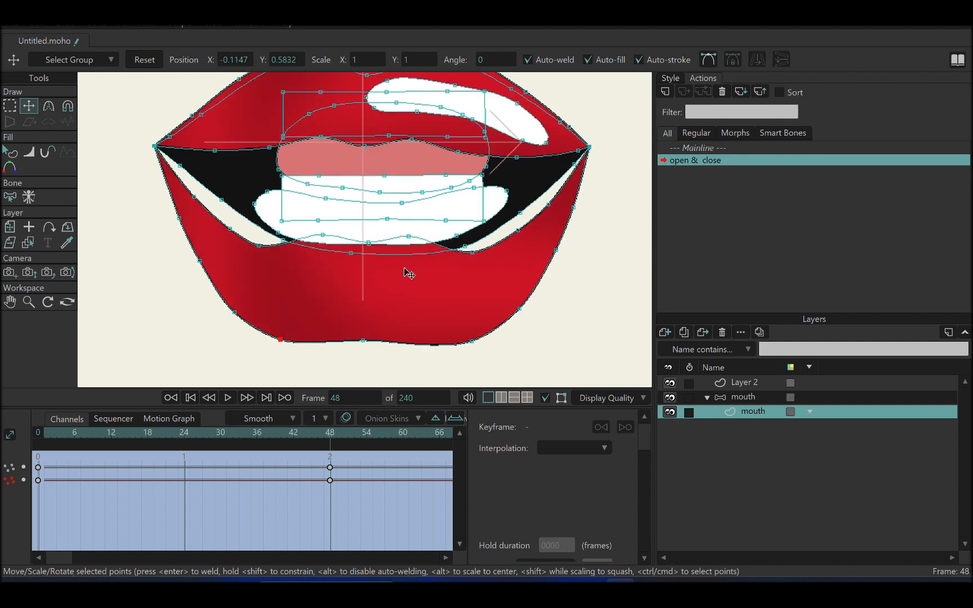
- Move the black mouth interior's lower points down behind the lower lip to close the gaps on both sides
drag(222, 200, 213, 250)
drag(187, 164, 180, 183)
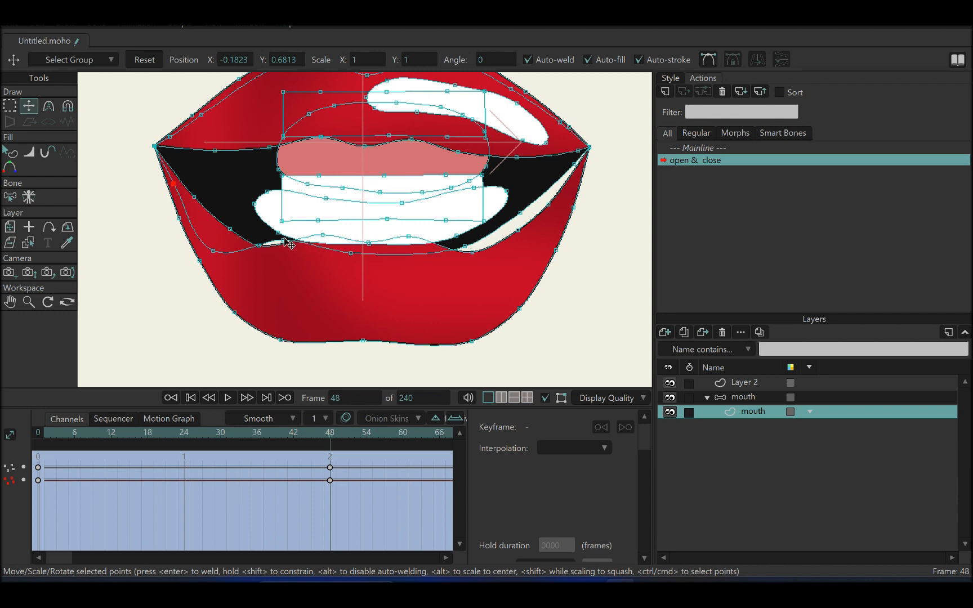
drag(284, 239, 292, 272)
drag(352, 254, 363, 275)
drag(473, 252, 478, 279)
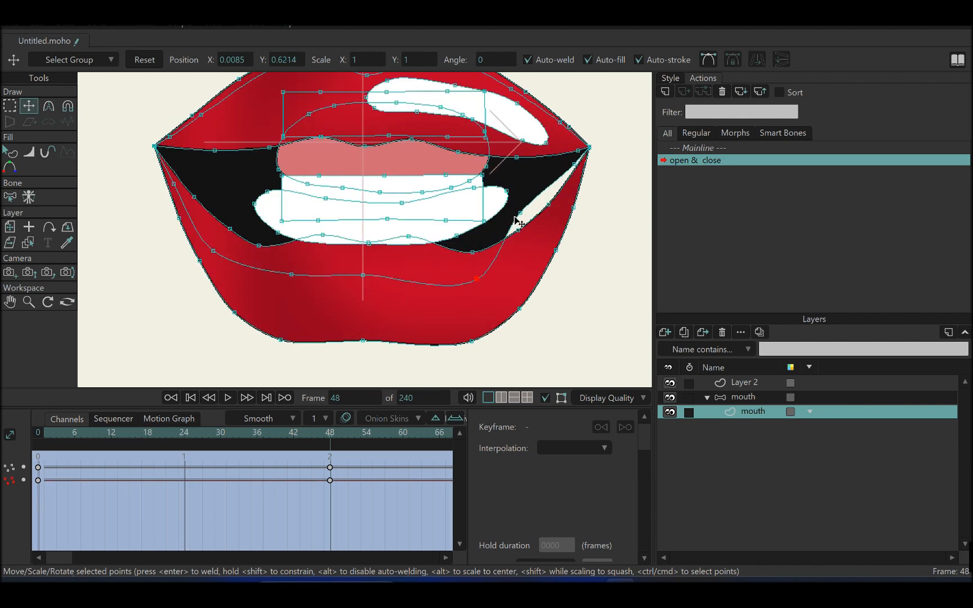
drag(518, 214, 531, 251)
drag(572, 168, 578, 175)
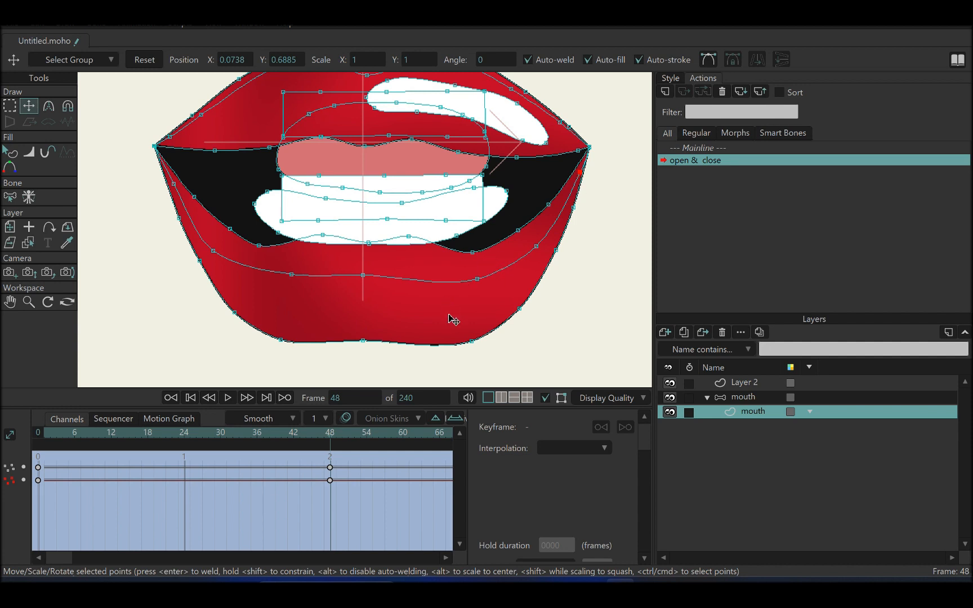
scroll(489, 211, down, 3)
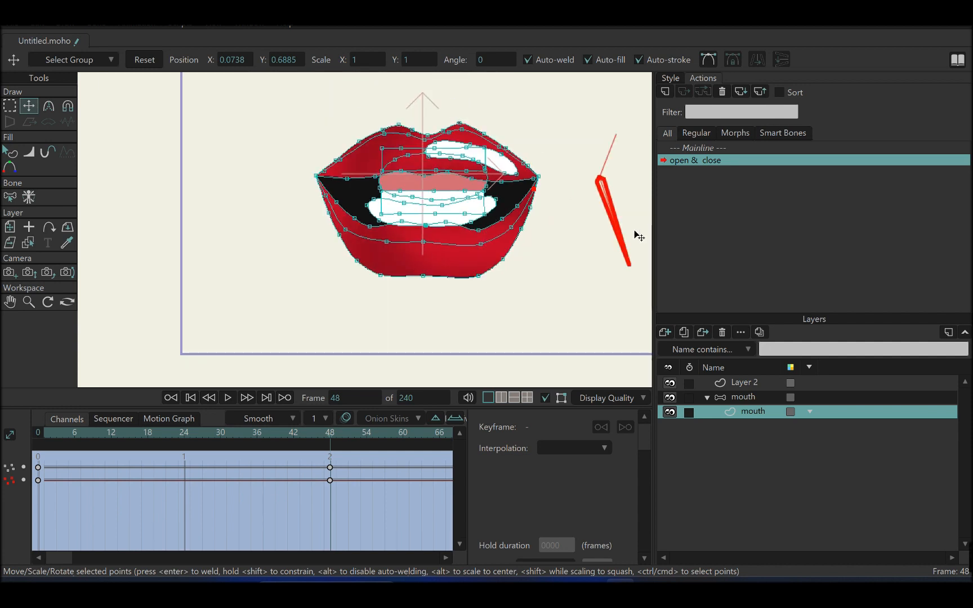
mouse_move(330, 437)
mouse_down()
mouse_move(171, 439)
mouse_move(330, 455)
mouse_up()
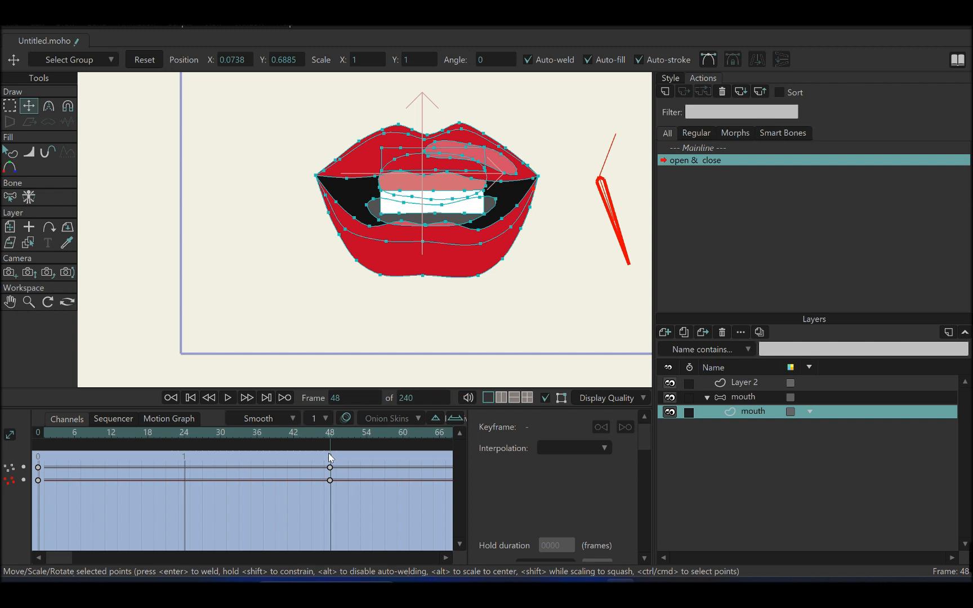
click(330, 455)
scroll(382, 304, up, 4)
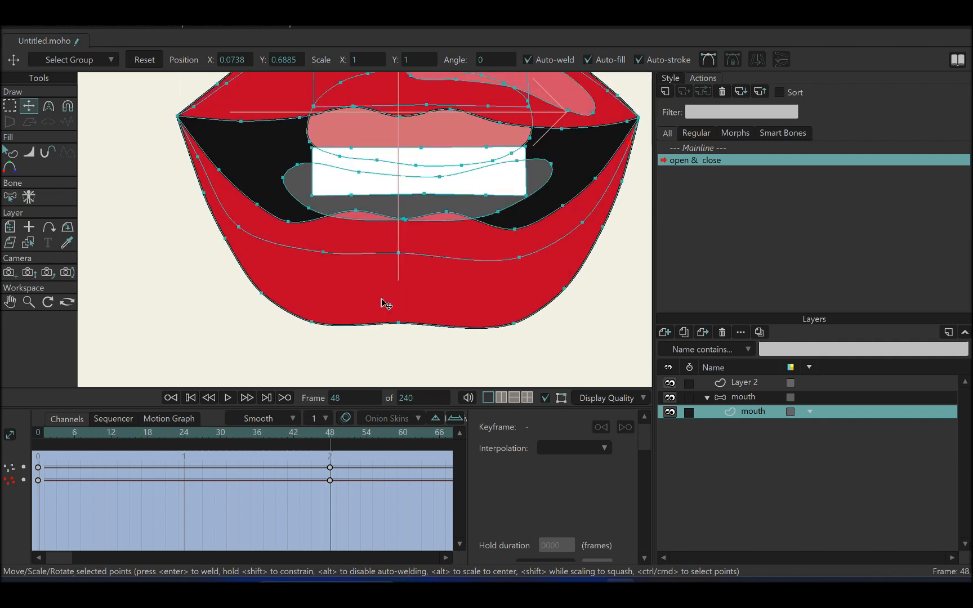
scroll(349, 296, down, 4)
- Reshape the lower lip's inner edge into one smooth downward curve from corner to corner
scroll(325, 288, up, 3)
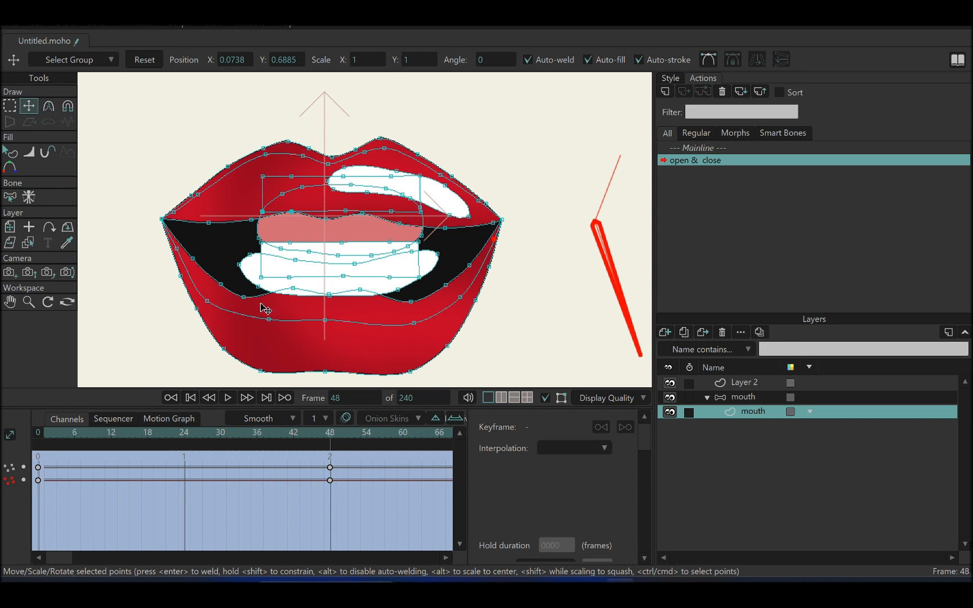
scroll(314, 312, up, 2)
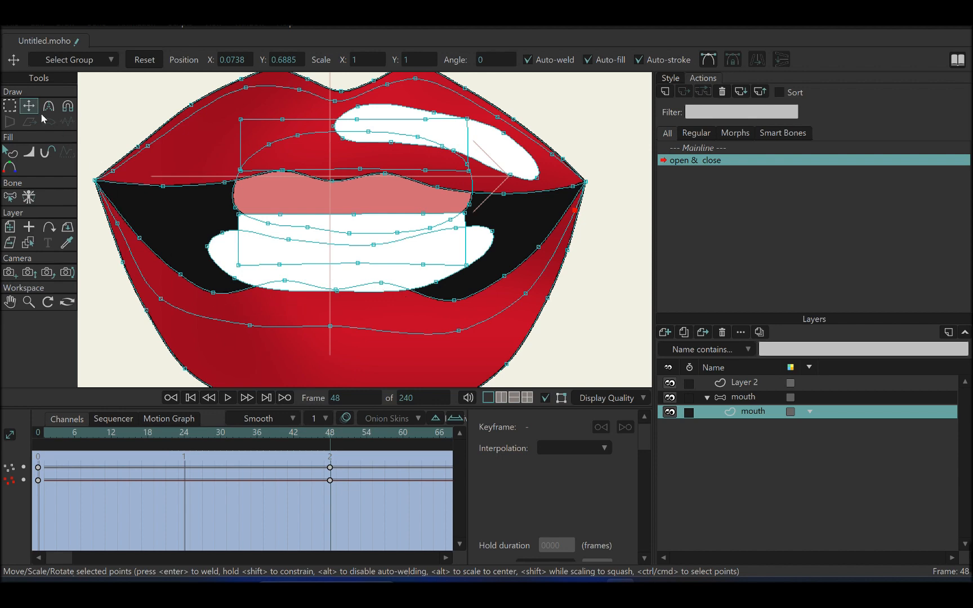
drag(283, 278, 285, 293)
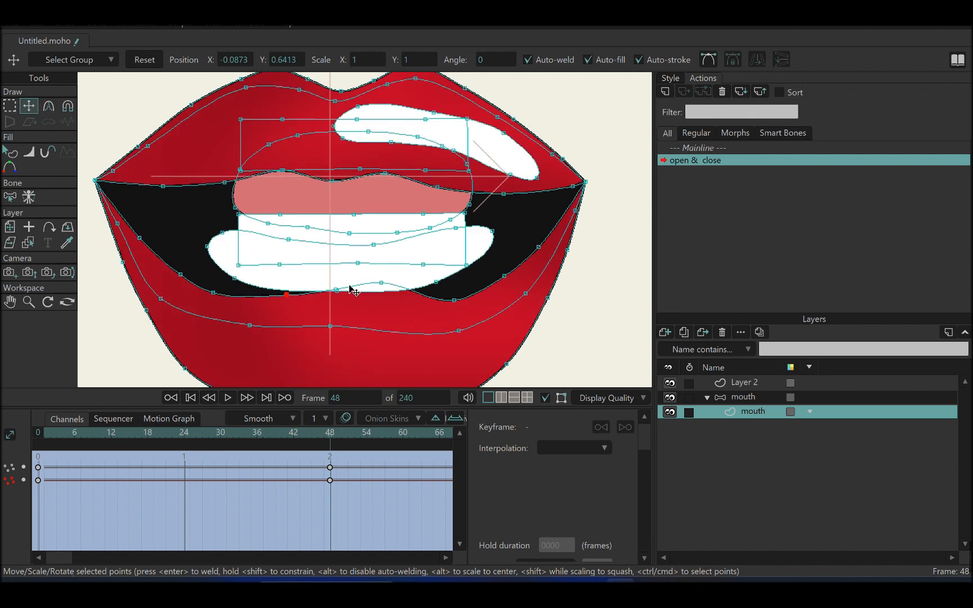
drag(376, 283, 281, 300)
drag(210, 293, 203, 284)
drag(180, 274, 140, 238)
drag(187, 271, 188, 269)
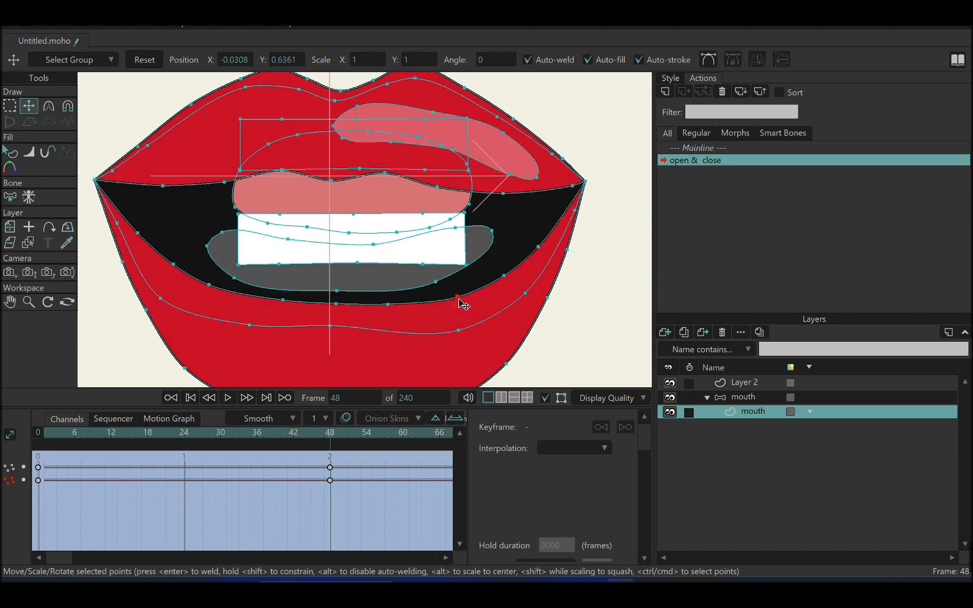
click(505, 274)
drag(509, 276, 512, 269)
drag(546, 240, 547, 240)
drag(505, 271, 507, 273)
- Select the white highlight shape of the lower lip and move it down onto the lip
click(356, 283)
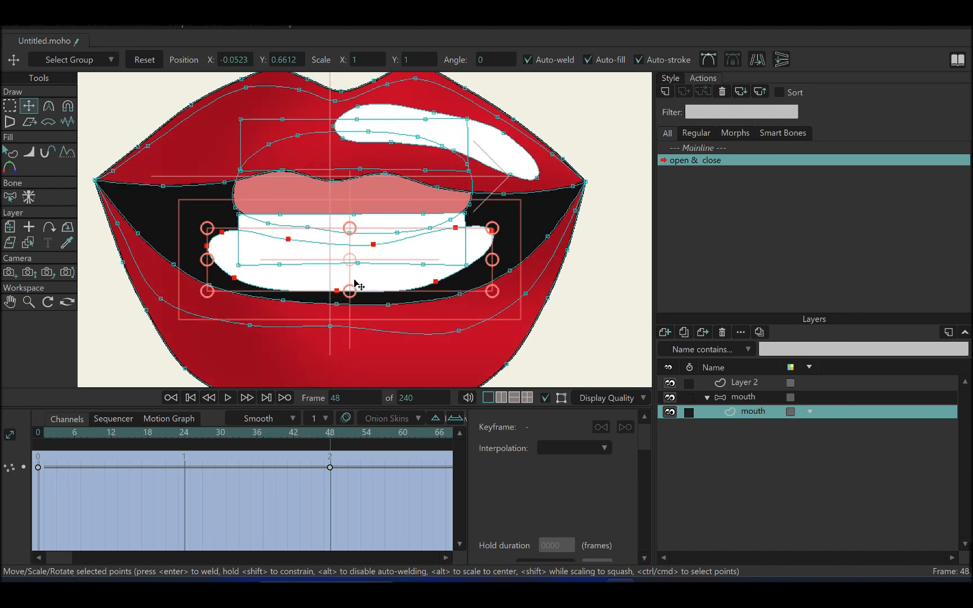
mouse_move(355, 282)
mouse_down()
mouse_move(354, 386)
mouse_move(369, 294)
mouse_up()
drag(393, 271, 391, 368)
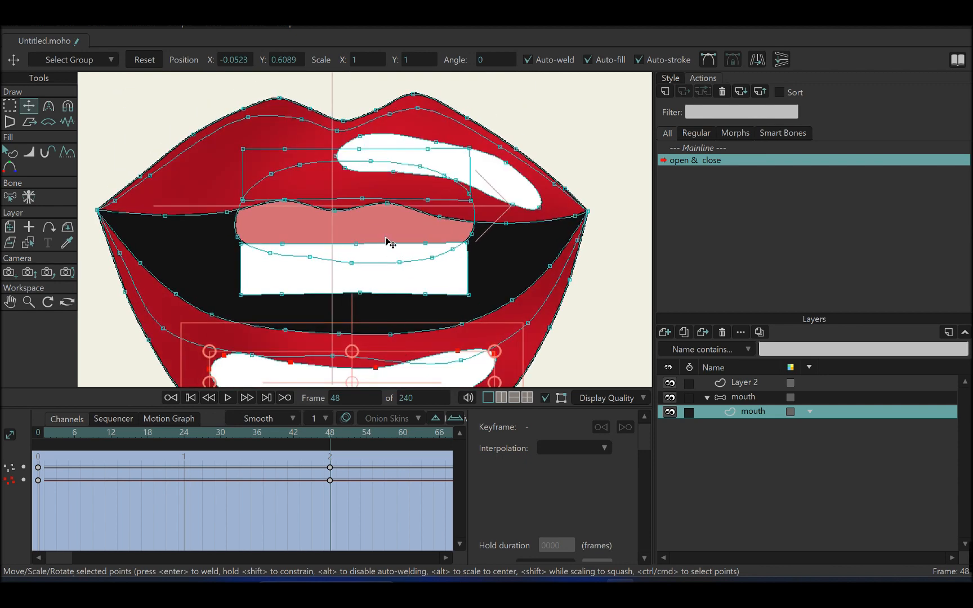
- Move the lower teeth down behind the lower lip and lower the upper teeth slightly below the upper lip's edge
click(451, 164)
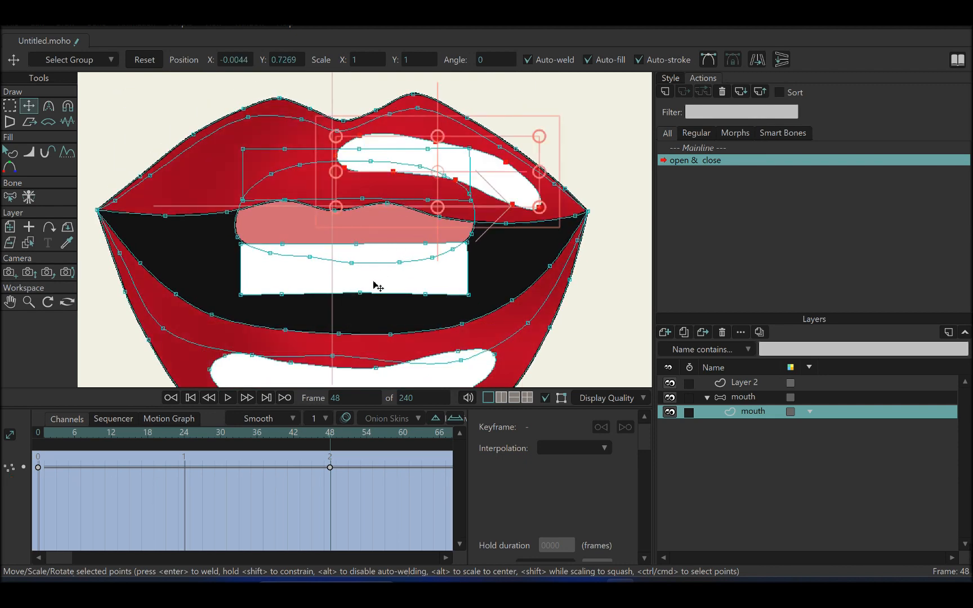
click(376, 286)
drag(374, 284, 371, 360)
click(263, 148)
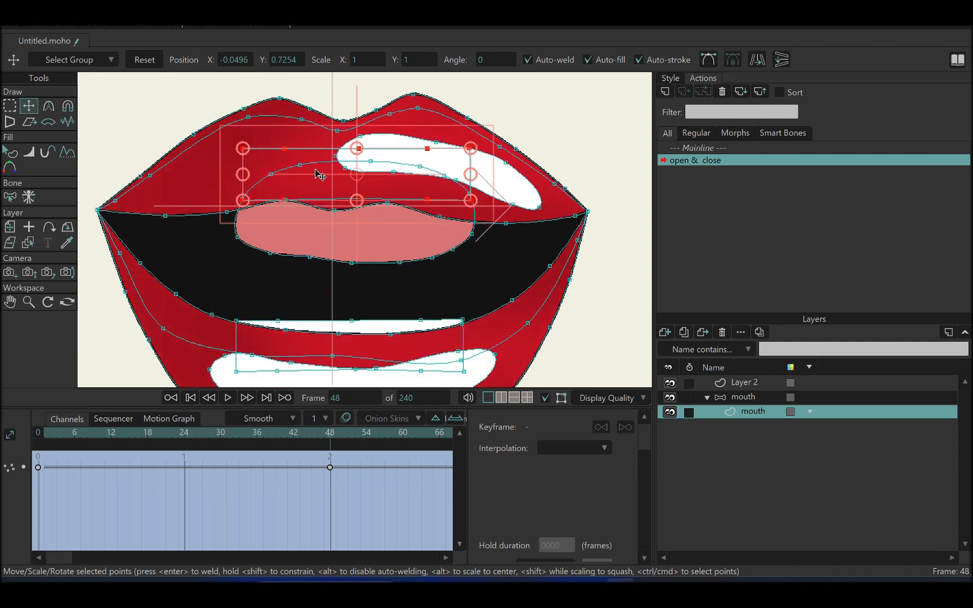
drag(320, 175, 318, 202)
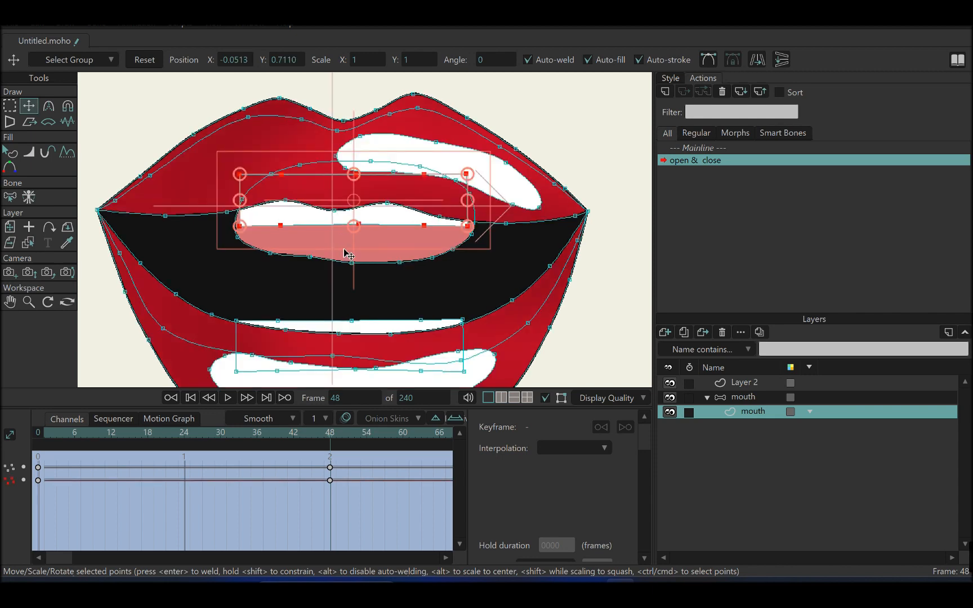
- Scale down the tongue shape and move it down behind the lower lip
click(345, 252)
drag(357, 248, 352, 312)
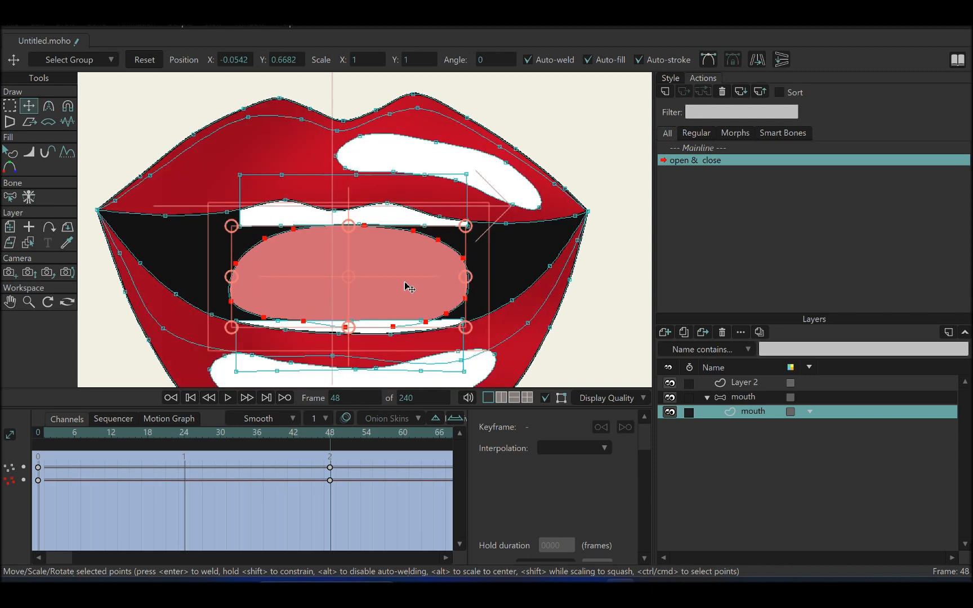
drag(465, 228, 394, 280)
drag(327, 286, 349, 264)
- Widen the lower teeth by pulling their corner points outward and aligning the top edge with the lower lip's curve
scroll(346, 281, down, 3)
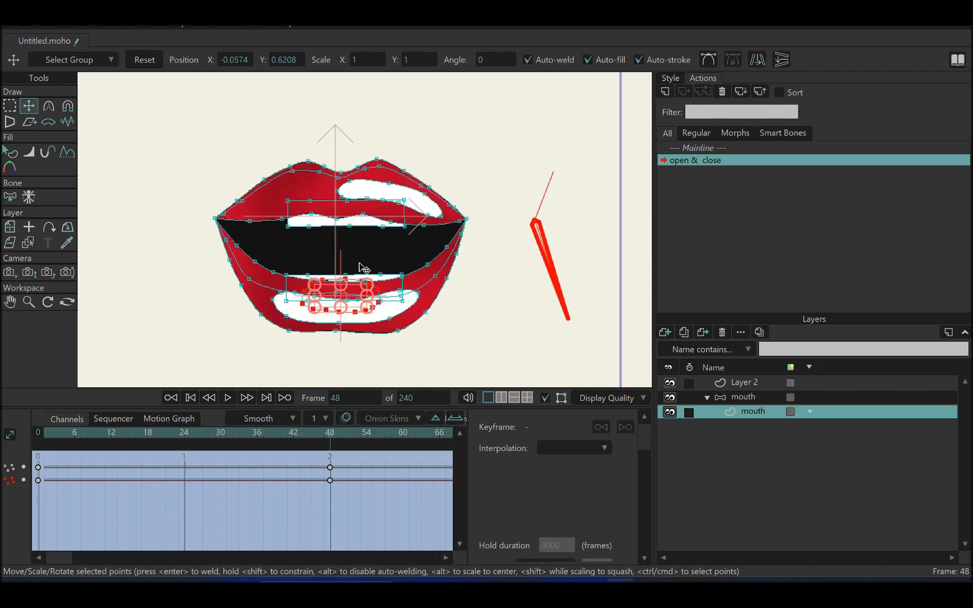
scroll(361, 225, up, 3)
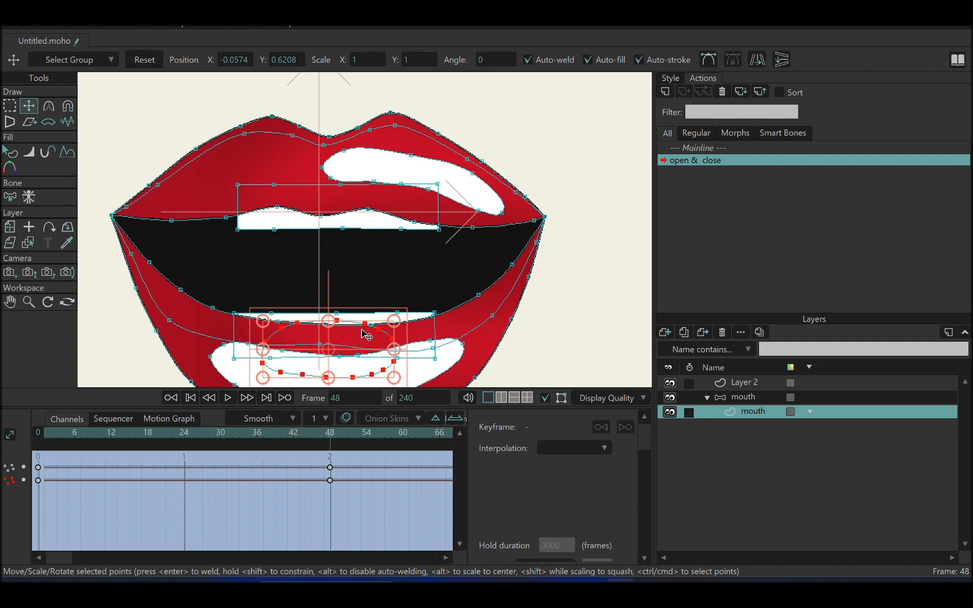
click(435, 331)
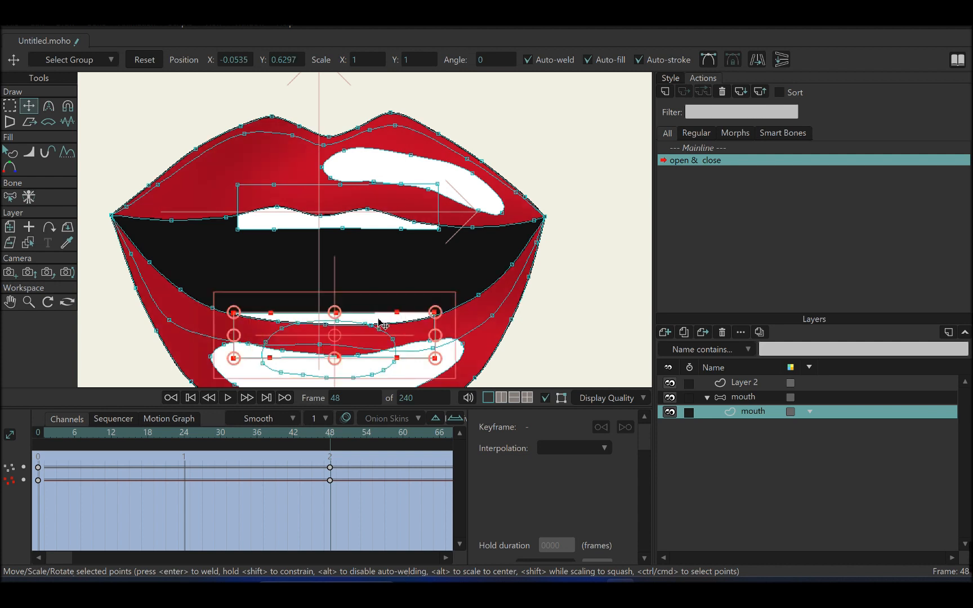
drag(380, 323, 485, 309)
drag(438, 362, 482, 354)
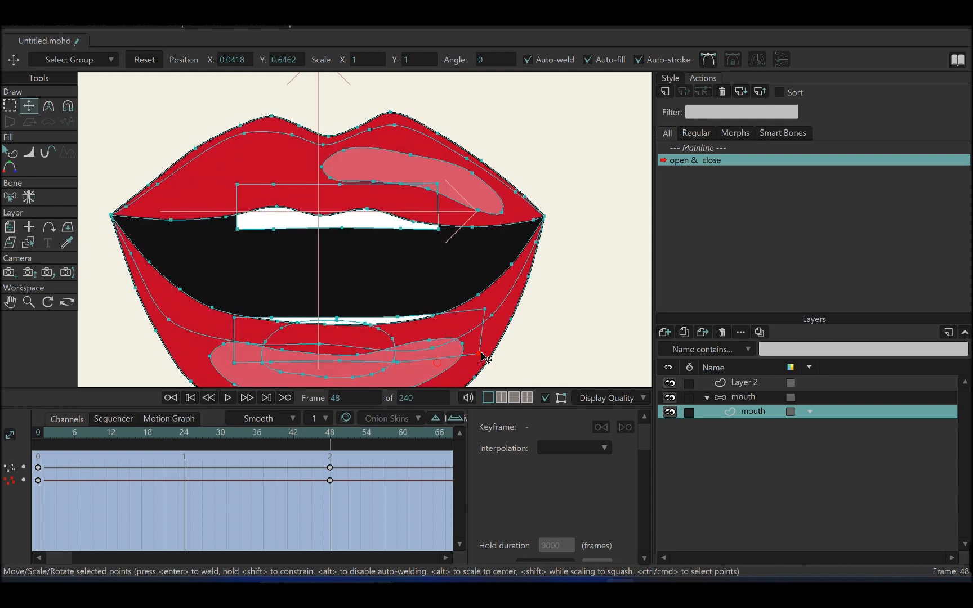
drag(234, 317, 179, 306)
drag(233, 361, 186, 353)
drag(271, 318, 264, 315)
drag(397, 317, 397, 318)
- Widen the upper teeth at frame 48 by pulling both lower corners toward the mouth corners and raising the top edge points slightly
click(361, 226)
click(375, 226)
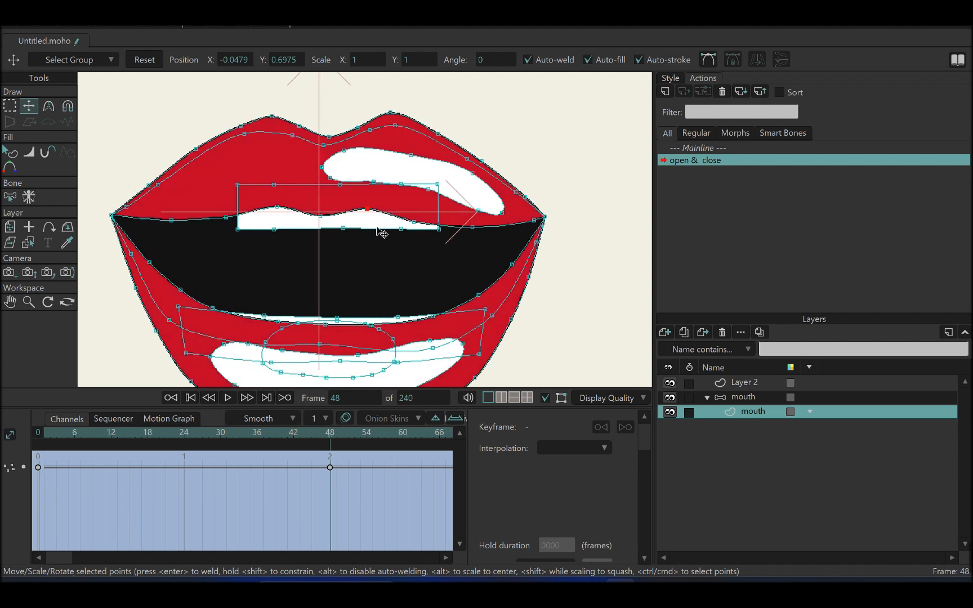
click(439, 230)
drag(439, 230, 516, 218)
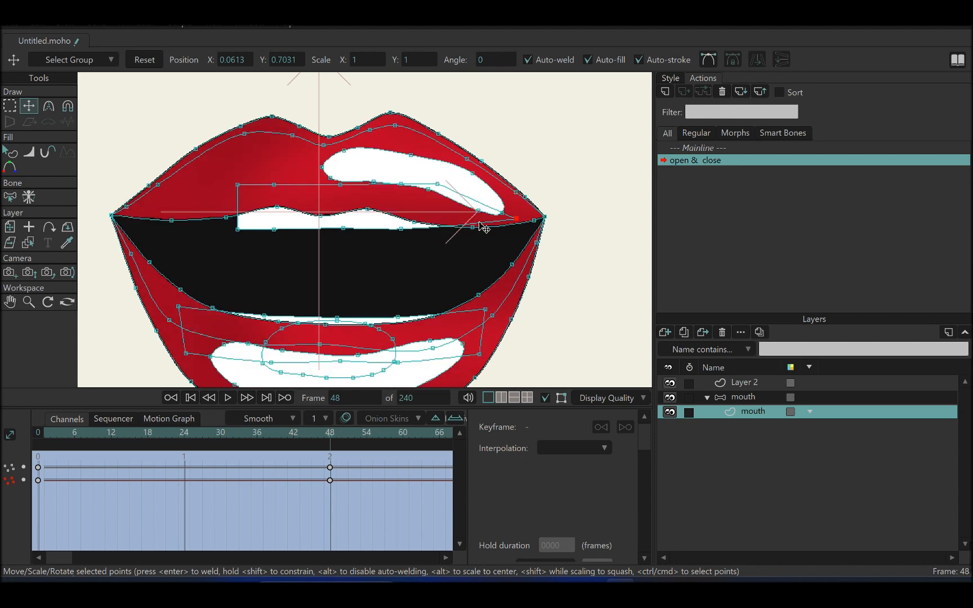
drag(238, 230, 136, 215)
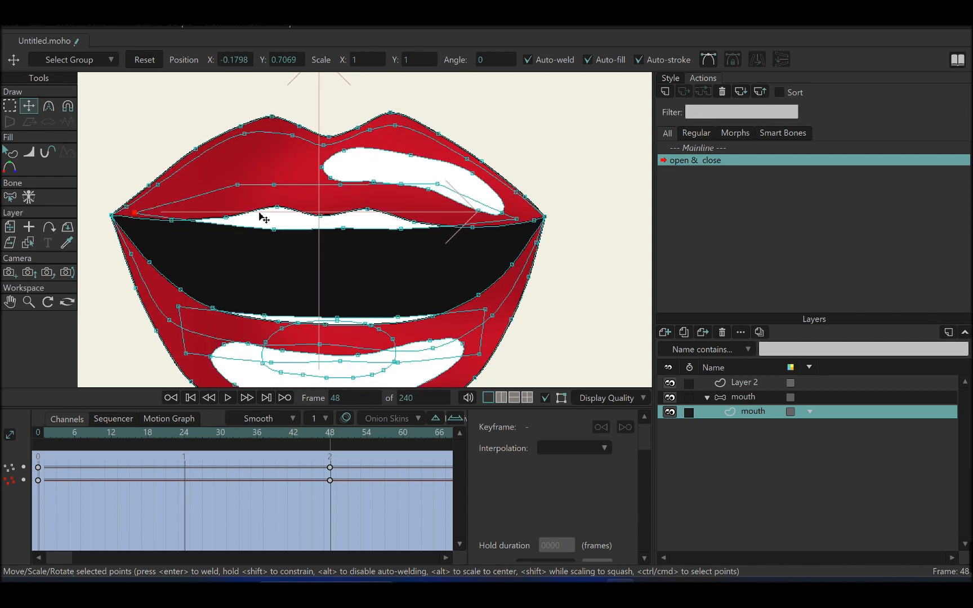
drag(272, 182, 271, 176)
drag(436, 183, 436, 180)
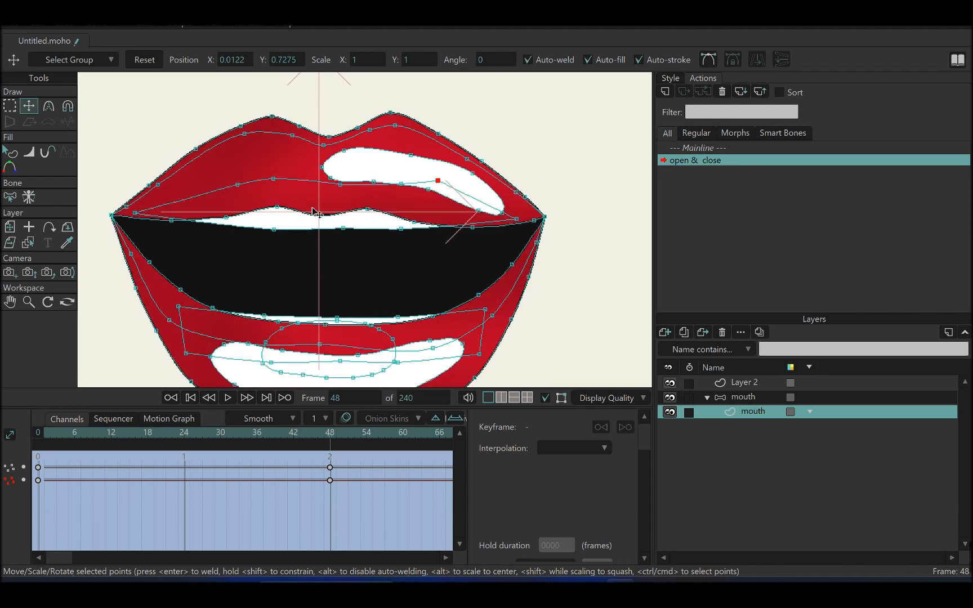
drag(237, 185, 234, 179)
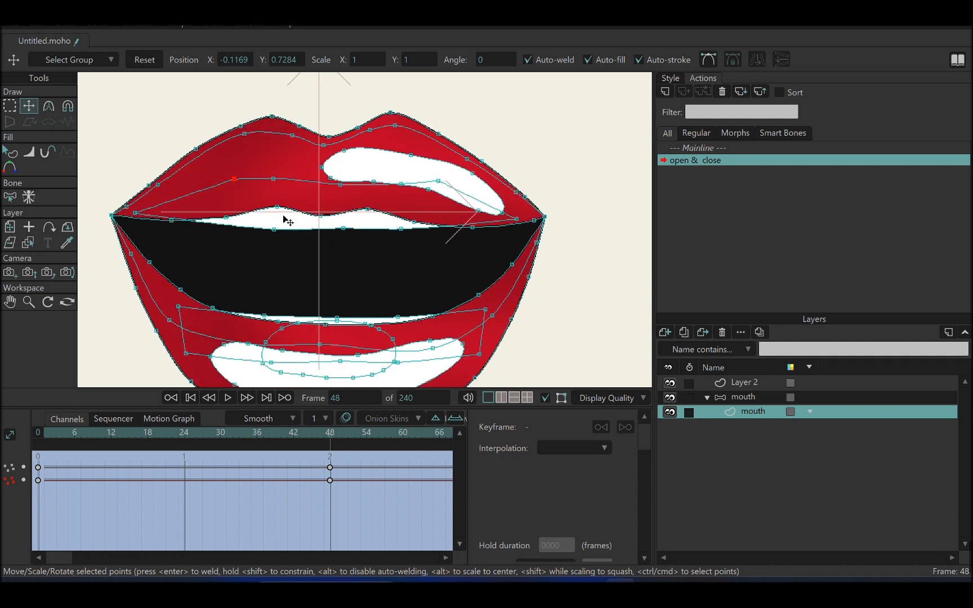
- Flatten the upper lip's lower edge into a smooth shallow arch above the teeth by adjusting its points and the teeth's lower edge
drag(276, 209, 272, 217)
mouse_move(360, 207)
mouse_down()
mouse_move(366, 216)
mouse_move(416, 219)
mouse_move(374, 218)
mouse_up()
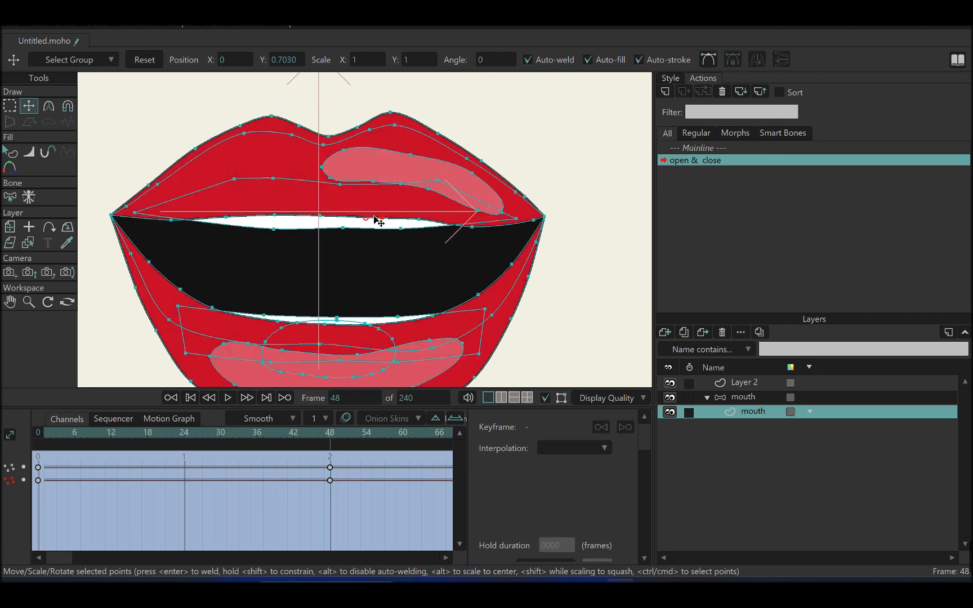
click(219, 216)
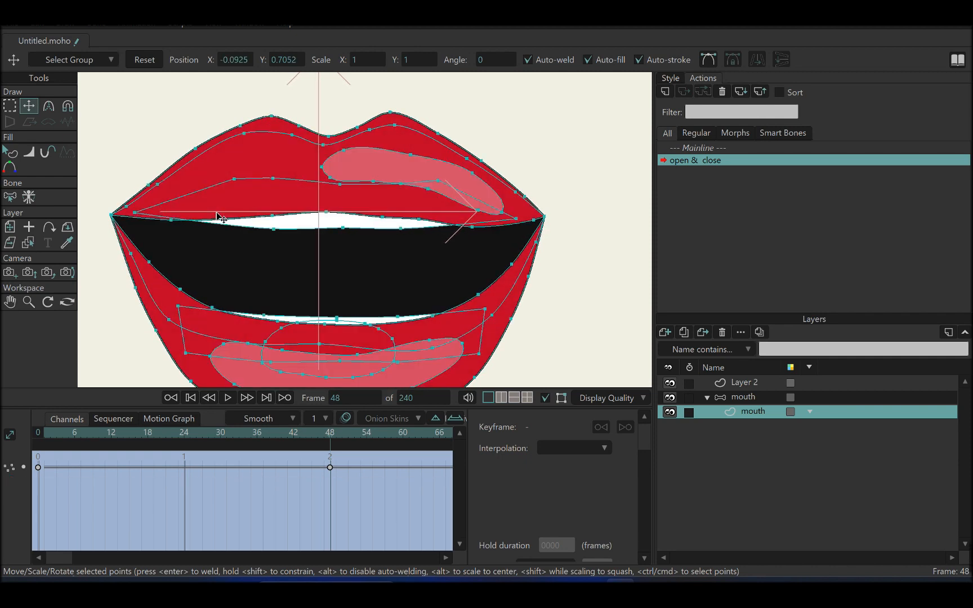
click(420, 221)
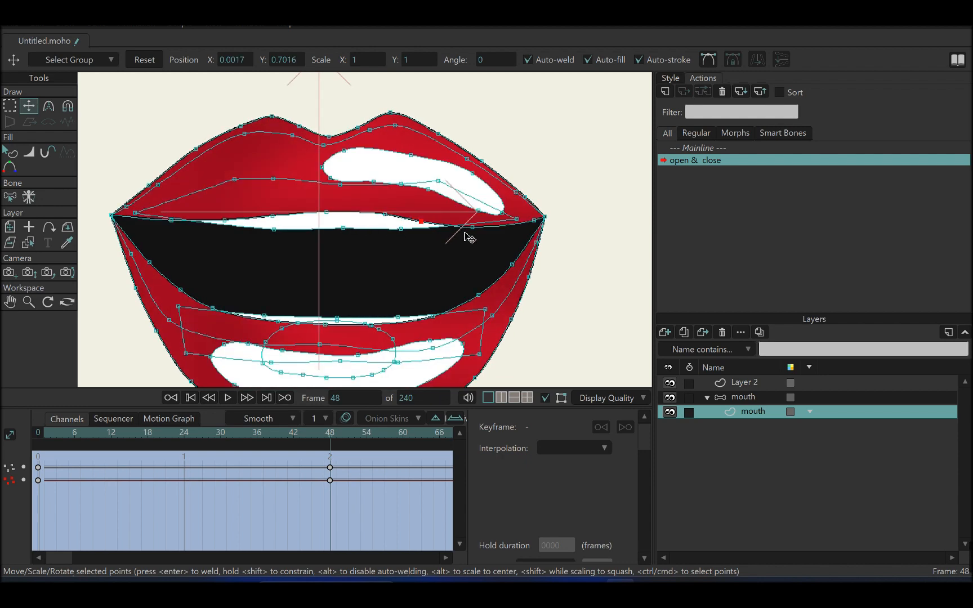
drag(468, 233, 477, 234)
drag(268, 221, 273, 233)
click(268, 226)
- Render frame 48 and inspect the open mouth up close
scroll(315, 253, down, 3)
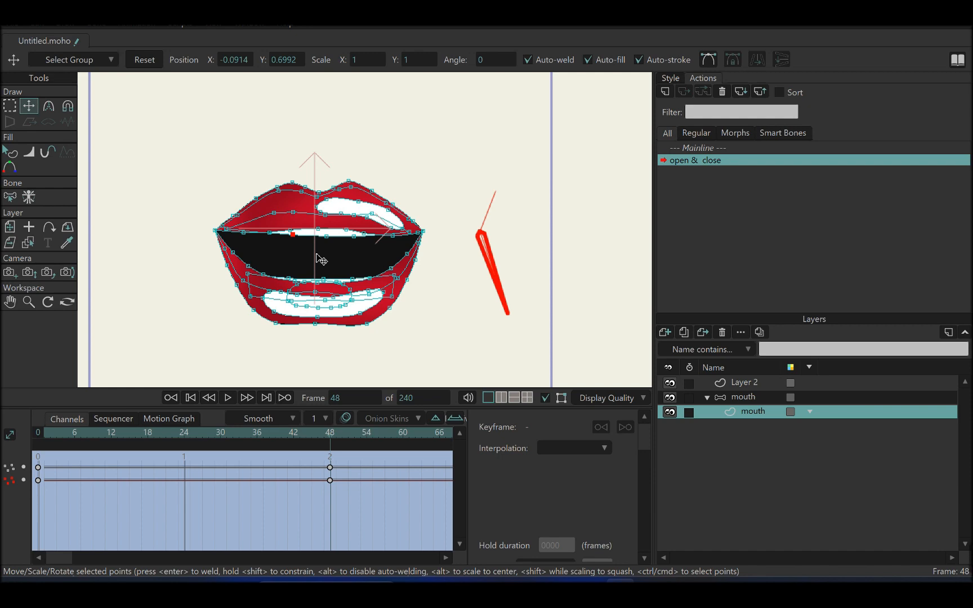
key(ctrl+r)
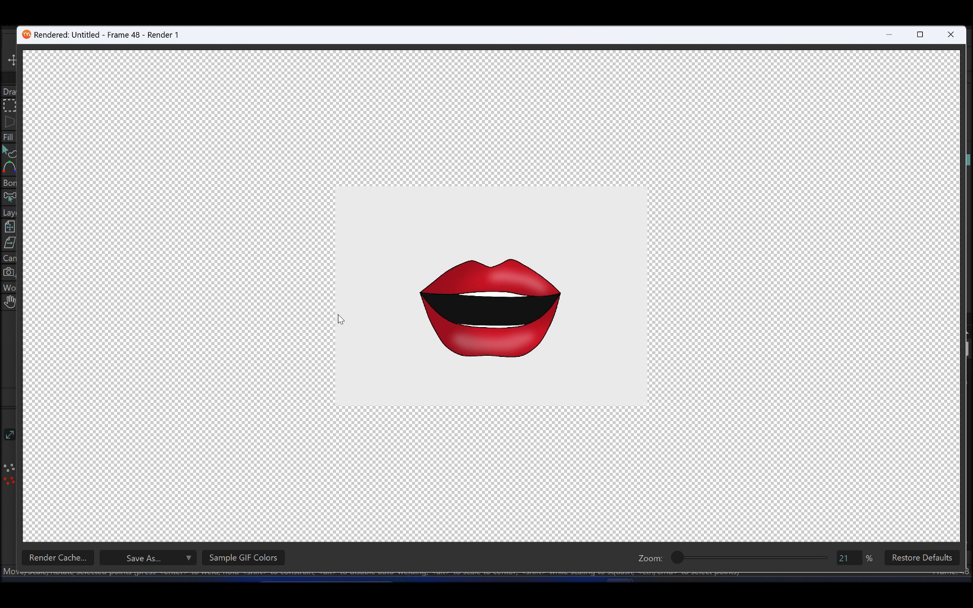
scroll(341, 319, up, 6)
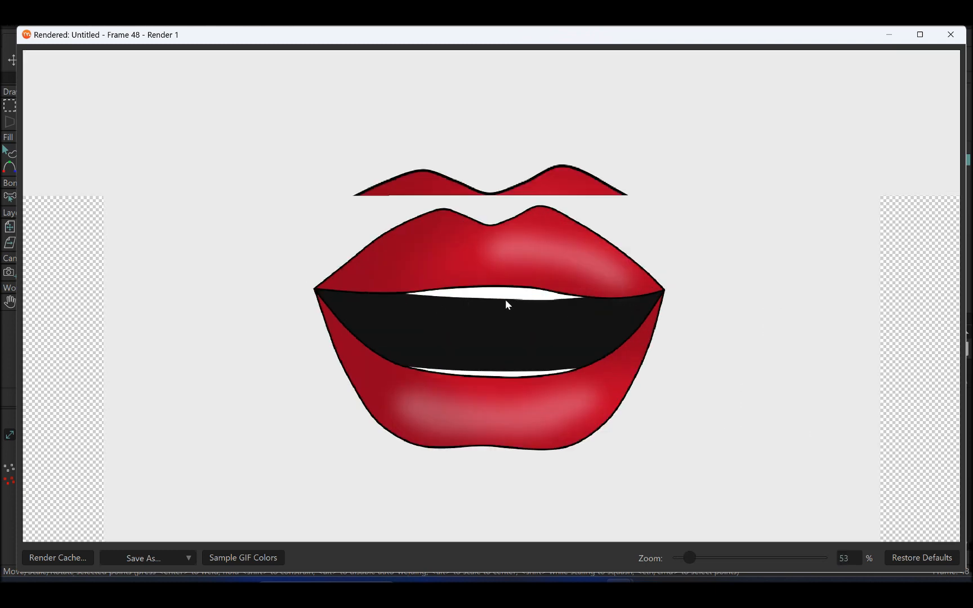
click(951, 34)
- Widen the tongue shape behind the lower lip at frame 48
scroll(293, 222, up, 5)
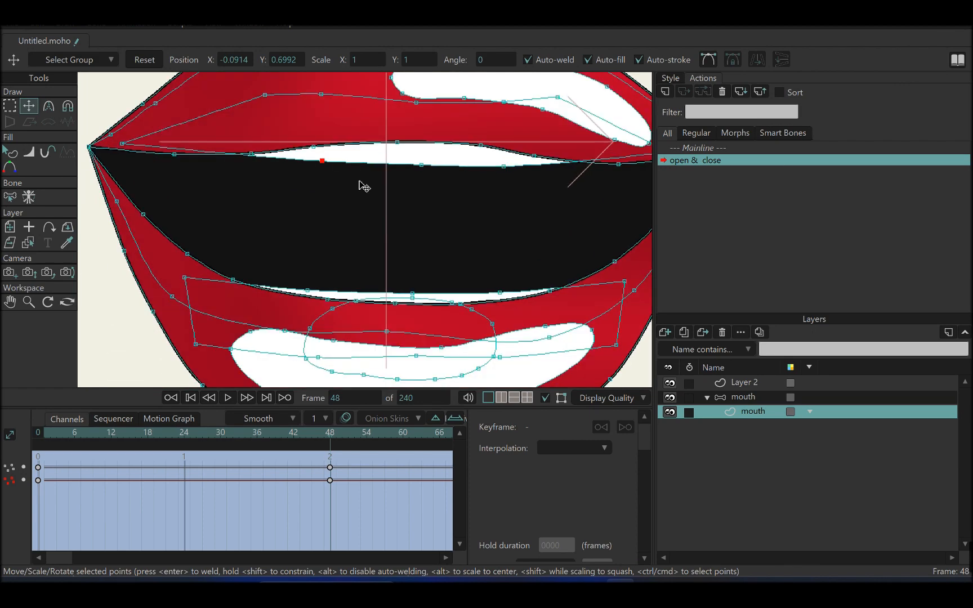
scroll(365, 186, down, 4)
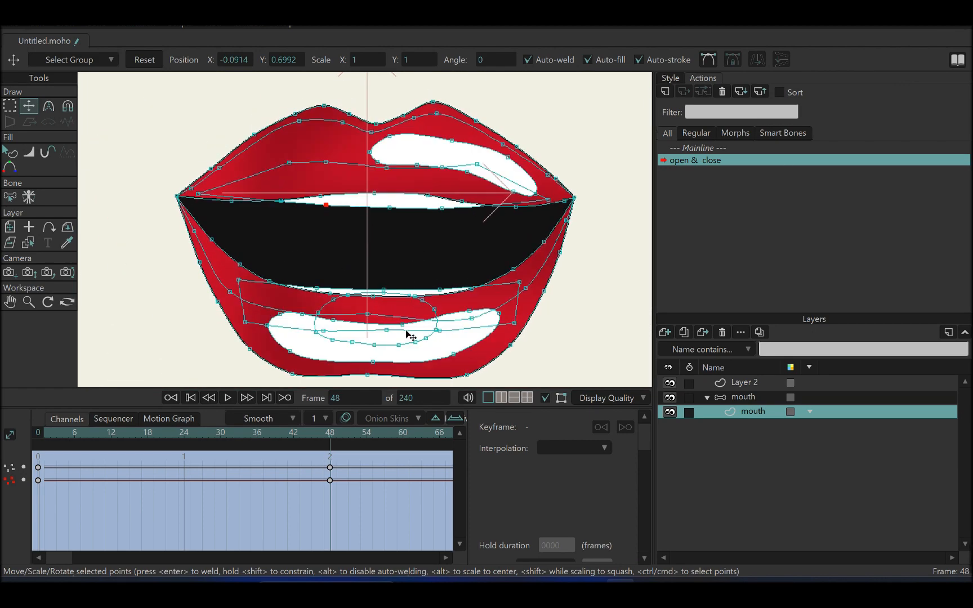
scroll(397, 225, down, 4)
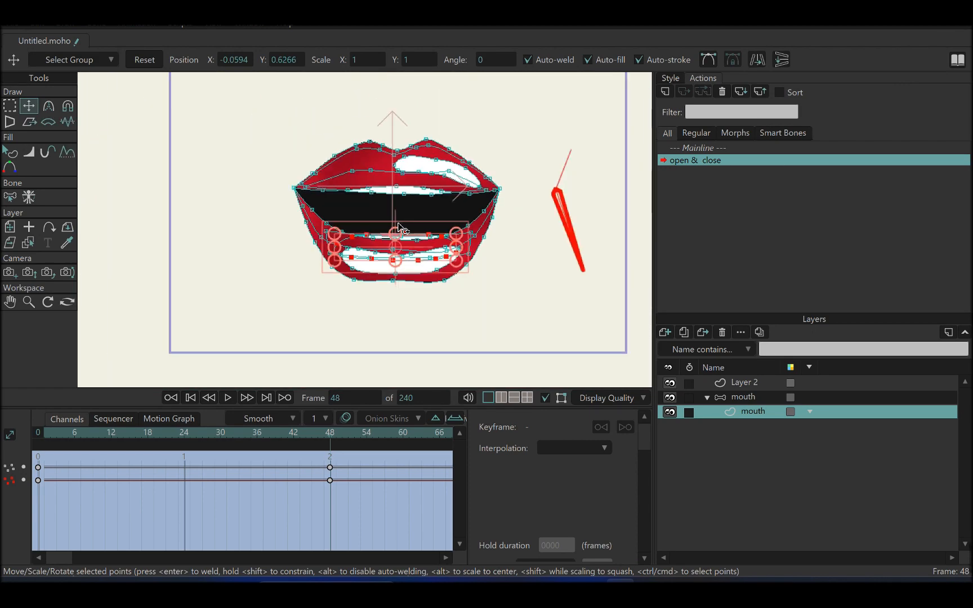
scroll(390, 260, up, 4)
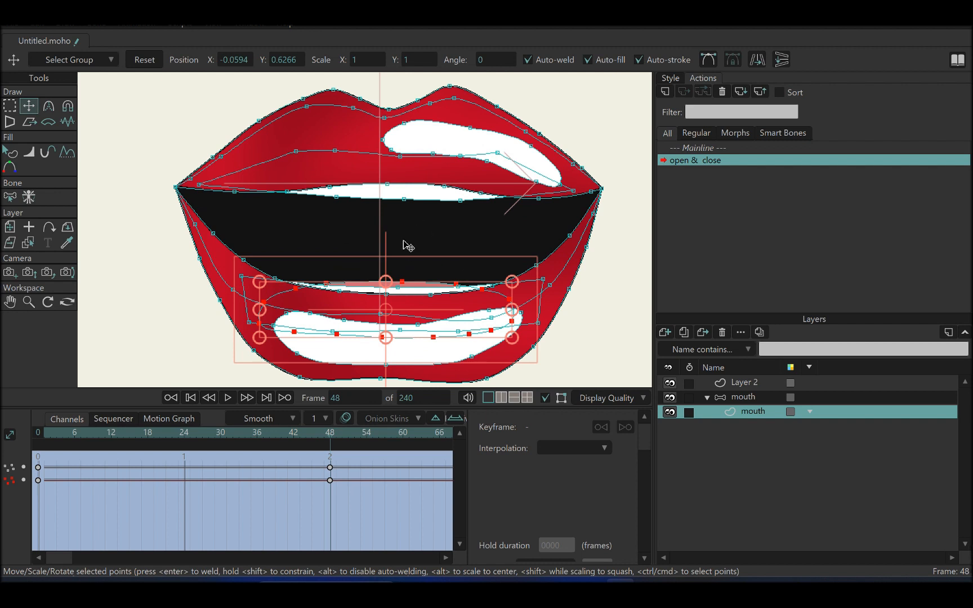
scroll(408, 250, down, 4)
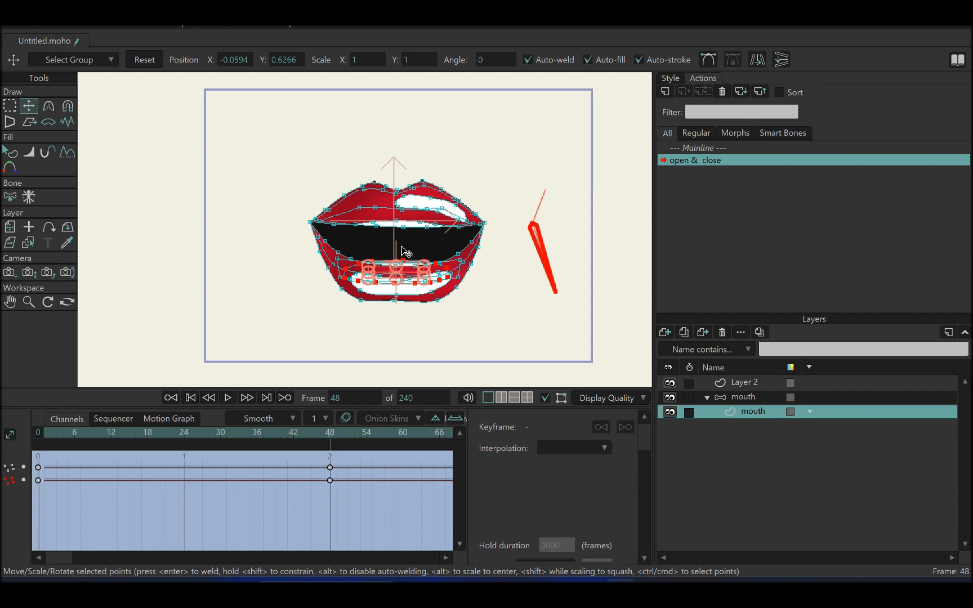
- Scrub the timeline back from frame 48 to check how the lips, teeth and tongue move
drag(332, 439, 202, 470)
scroll(390, 291, up, 5)
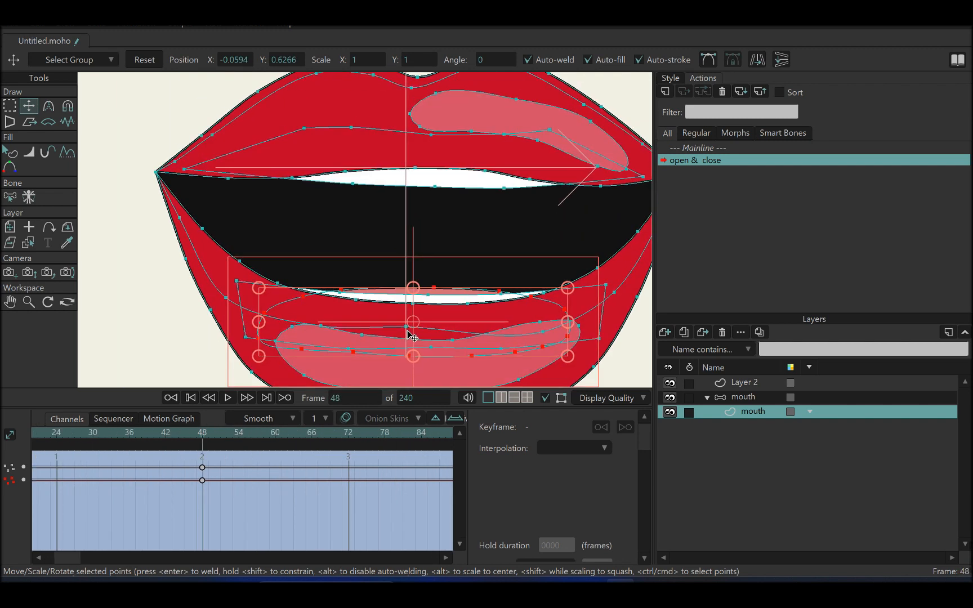
scroll(348, 529, up, 3)
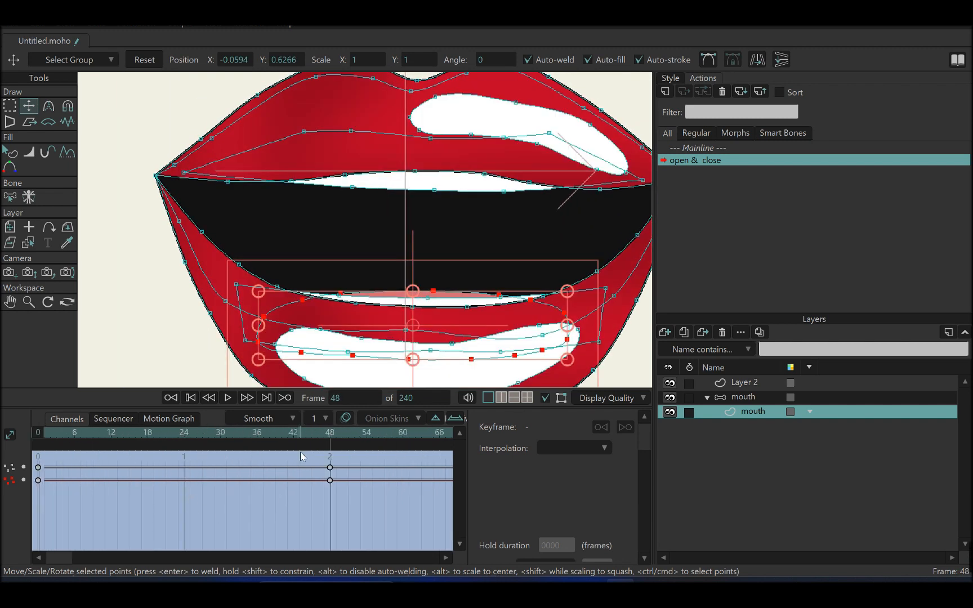
scroll(358, 289, down, 3)
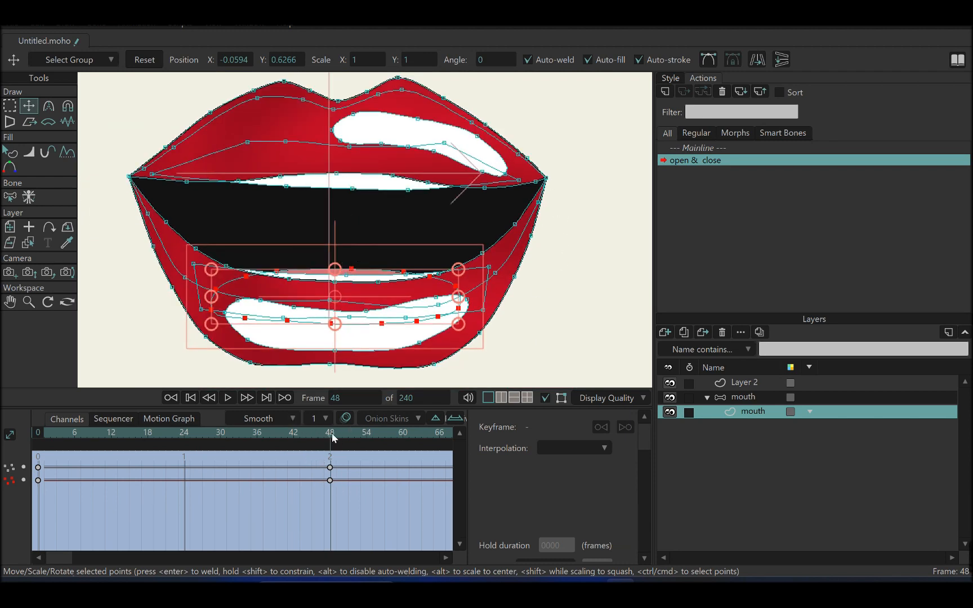
- At frame 24, move the black mouth interior's left corner point onto the left corner of the lips
drag(332, 439, 188, 454)
scroll(149, 214, up, 8)
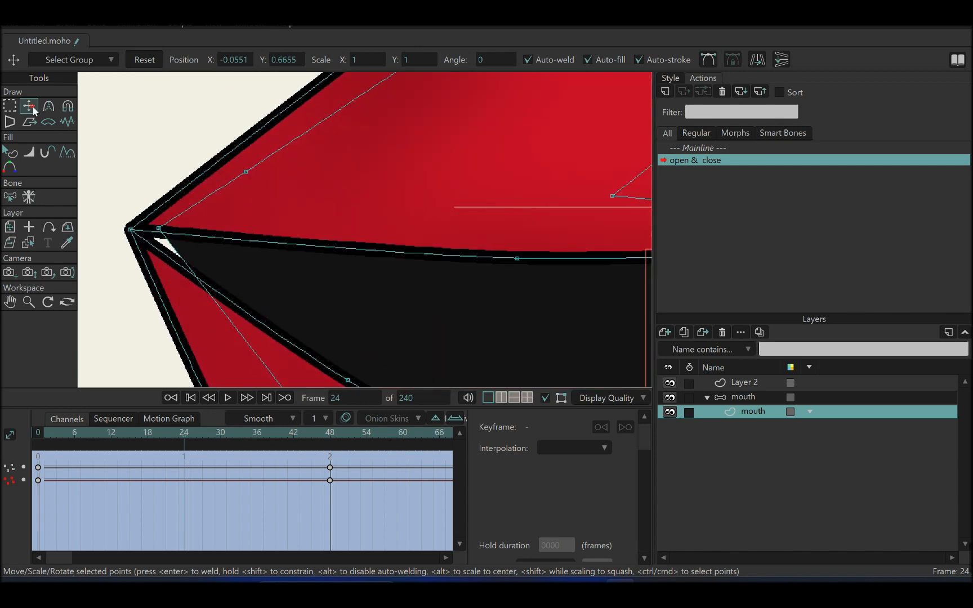
drag(194, 267, 161, 233)
key(ctrl+z)
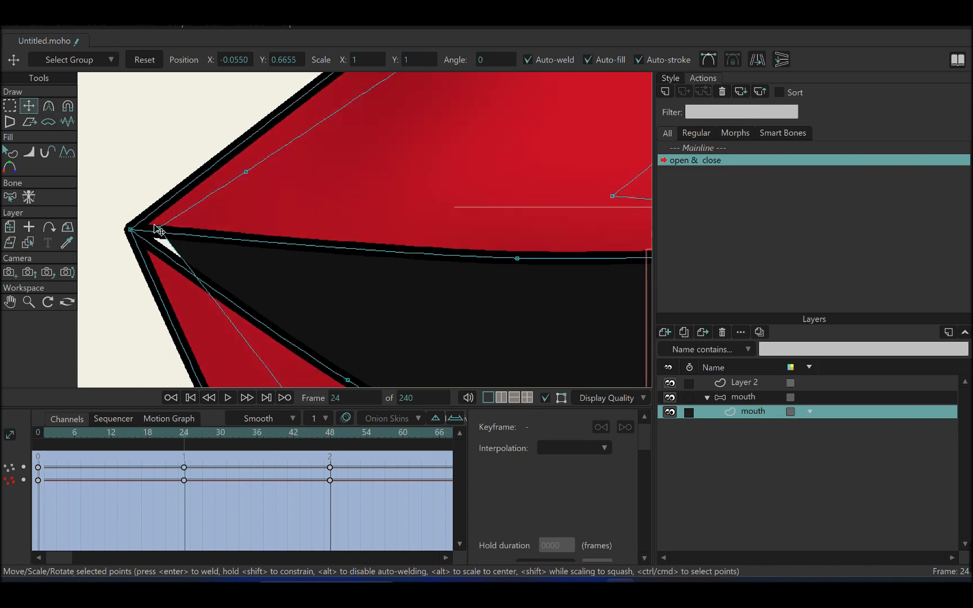
click(159, 228)
drag(163, 231, 129, 229)
- At frame 24, move the mouth interior's right corner point onto the lips' right corner and shift the point below it outward
scroll(446, 239, down, 4)
drag(620, 253, 281, 265)
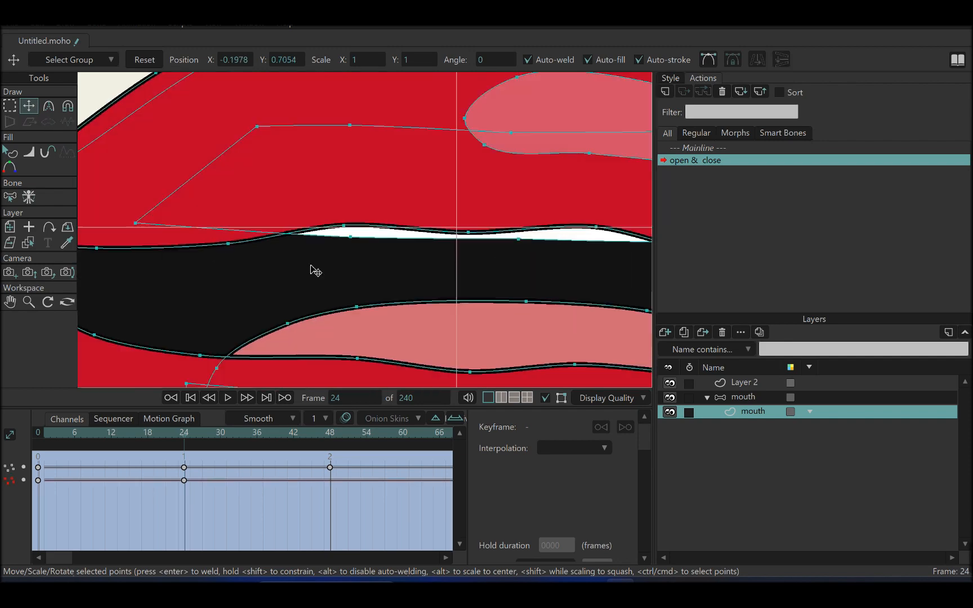
drag(619, 305, 225, 293)
scroll(446, 261, up, 3)
drag(372, 213, 420, 223)
drag(332, 327, 377, 331)
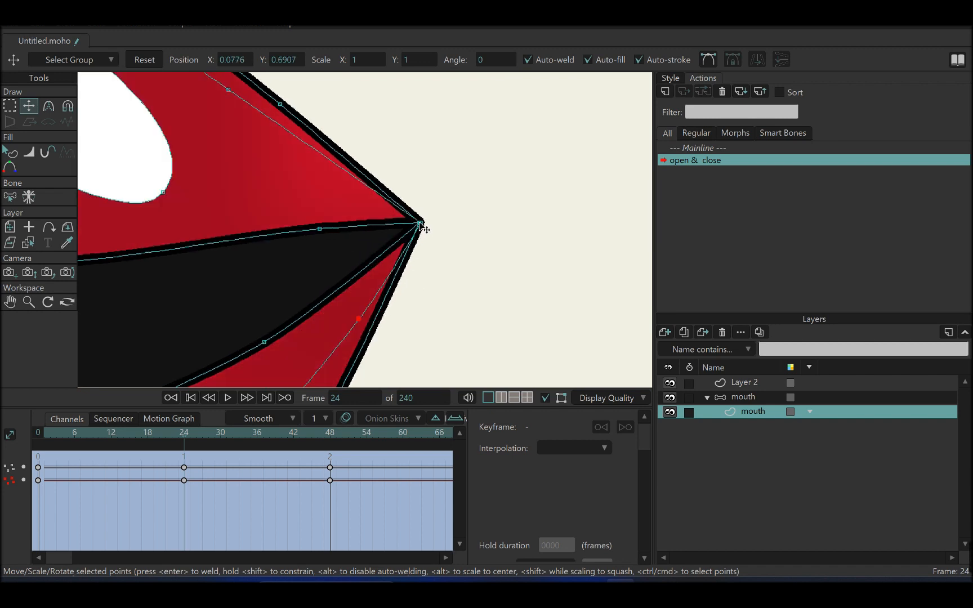
- At frame 5, move the mouth interior's right corner point onto the lips' right corner and adjust the point below it
drag(266, 249, 448, 260)
scroll(299, 275, down, 3)
click(69, 433)
scroll(342, 257, down, 4)
scroll(447, 258, up, 6)
drag(180, 265, 416, 286)
drag(306, 274, 391, 294)
drag(226, 360, 242, 378)
- At frame 5, move the mouth interior's left corner point onto the left corner of the lips
drag(206, 296, 760, 291)
drag(225, 290, 952, 373)
drag(323, 279, 924, 317)
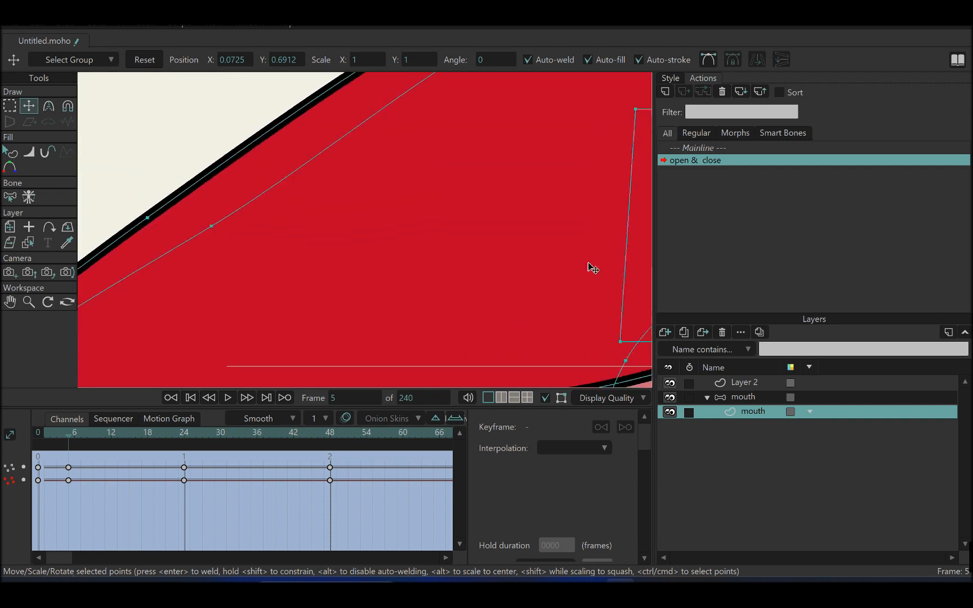
drag(133, 352, 435, 209)
drag(268, 239, 224, 241)
scroll(231, 246, down, 5)
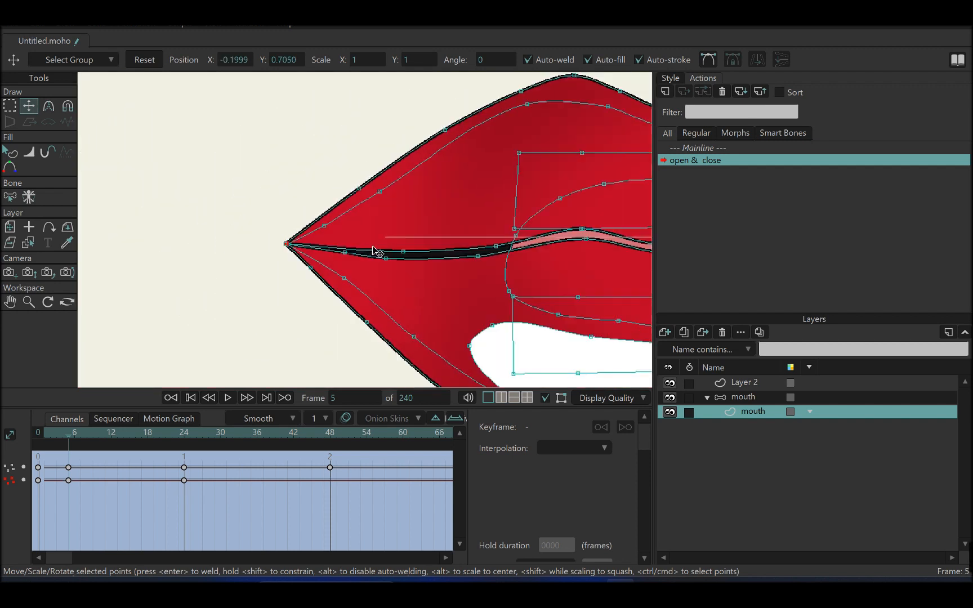
- At frame 48, pull the mouth interior's protruding left corner point back onto the lip corner and check the right corner
drag(69, 433, 330, 478)
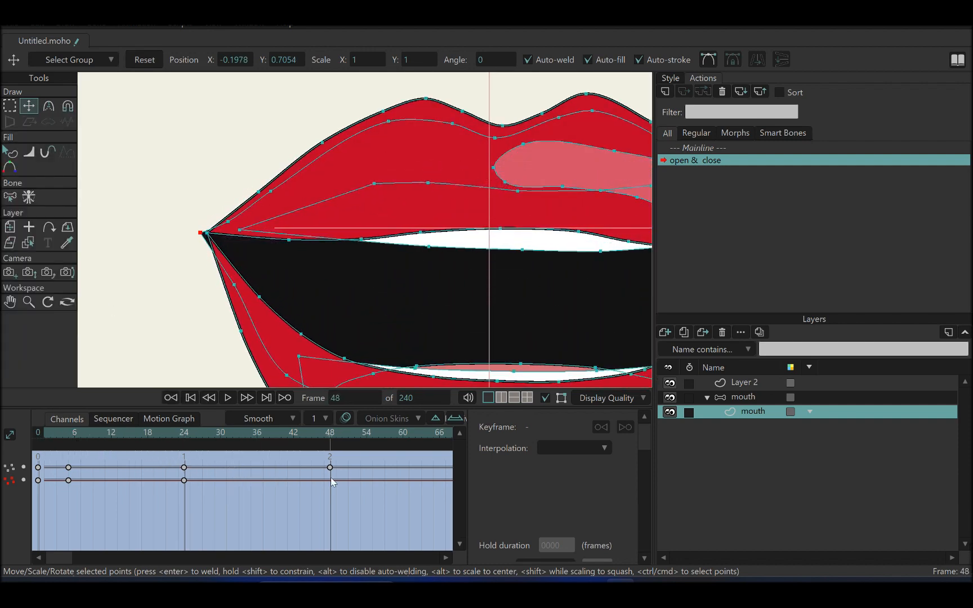
scroll(302, 280, up, 5)
drag(214, 332, 333, 311)
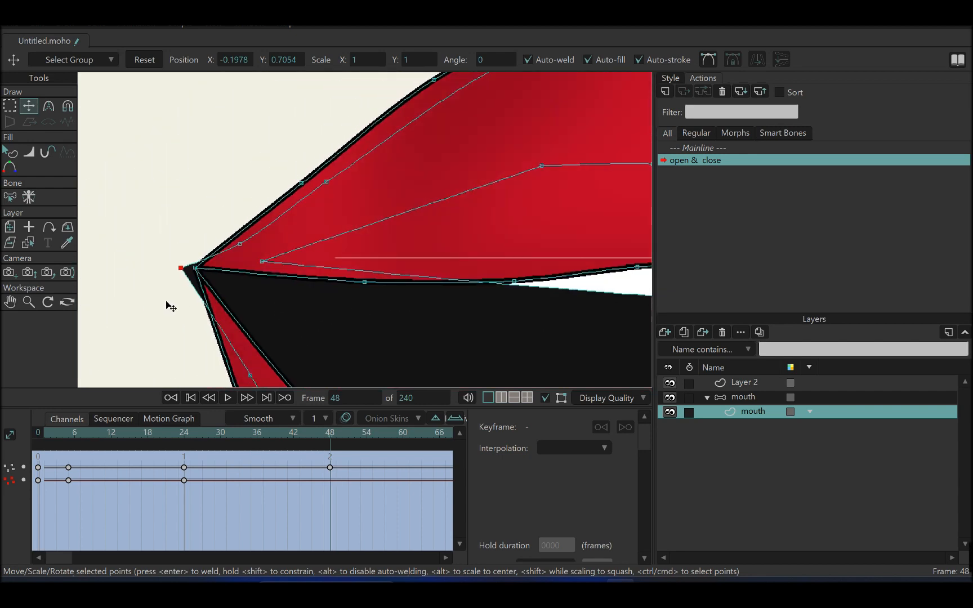
mouse_move(186, 274)
mouse_down()
mouse_move(204, 278)
mouse_move(195, 269)
mouse_up()
drag(614, 259, 59, 271)
drag(500, 299, 105, 287)
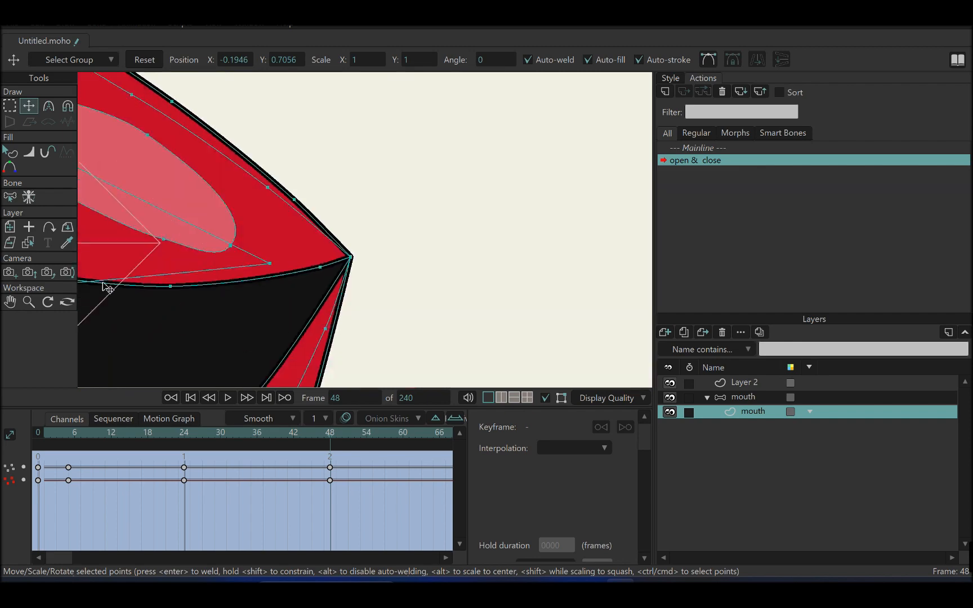
scroll(266, 284, up, 5)
scroll(437, 286, down, 8)
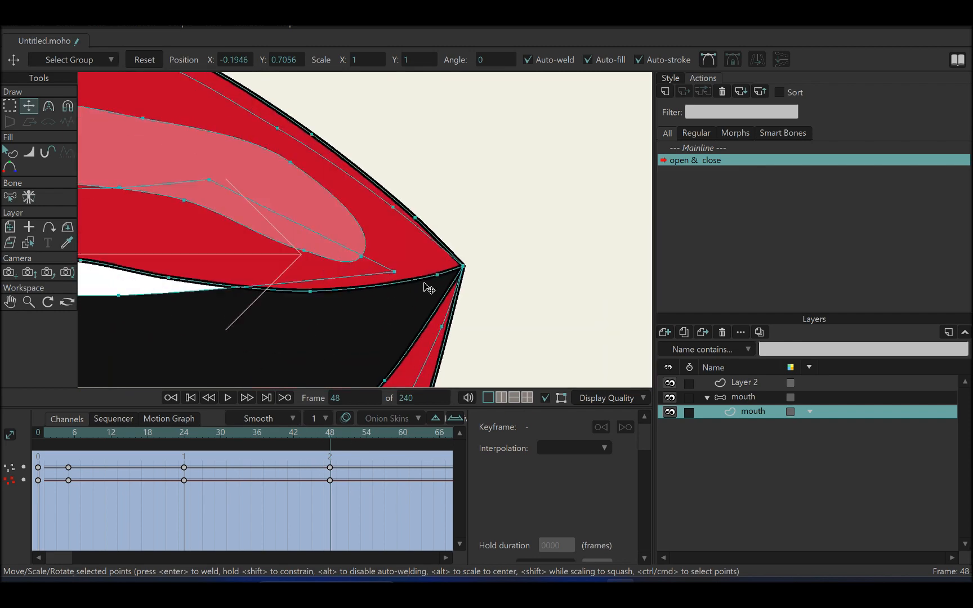
drag(320, 281, 452, 280)
- Scrub the open and close motion back to frame 20 and render that frame to check the half-open mouth
drag(324, 442, 163, 483)
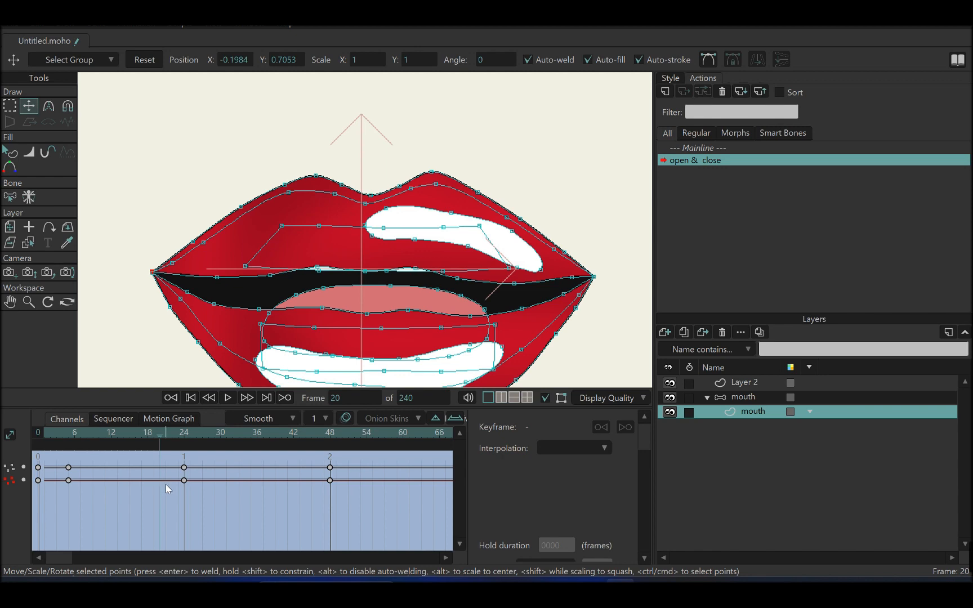
key(ctrl+r)
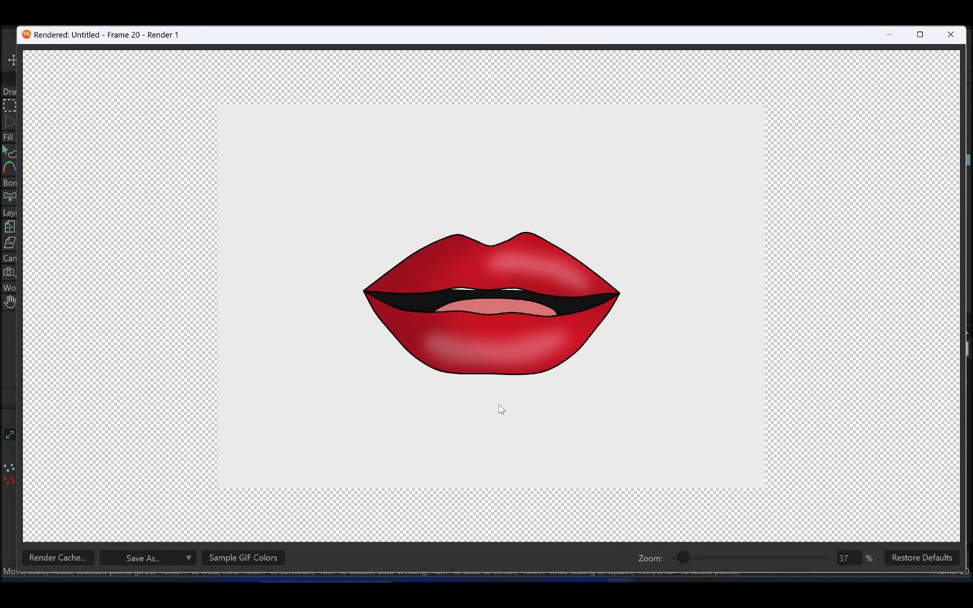
click(956, 38)
scroll(327, 282, down, 3)
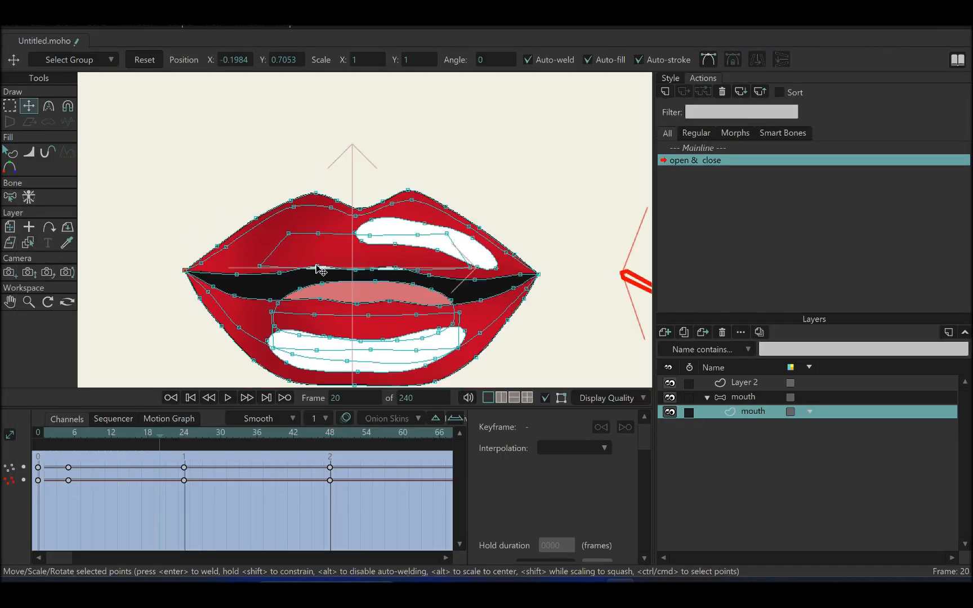
- At frame 0, select the tongue shape, move it down into the lower lip and scale it smaller
mouse_move(36, 442)
mouse_down()
mouse_move(44, 434)
mouse_move(259, 469)
mouse_move(131, 463)
mouse_move(337, 477)
mouse_move(49, 481)
mouse_up()
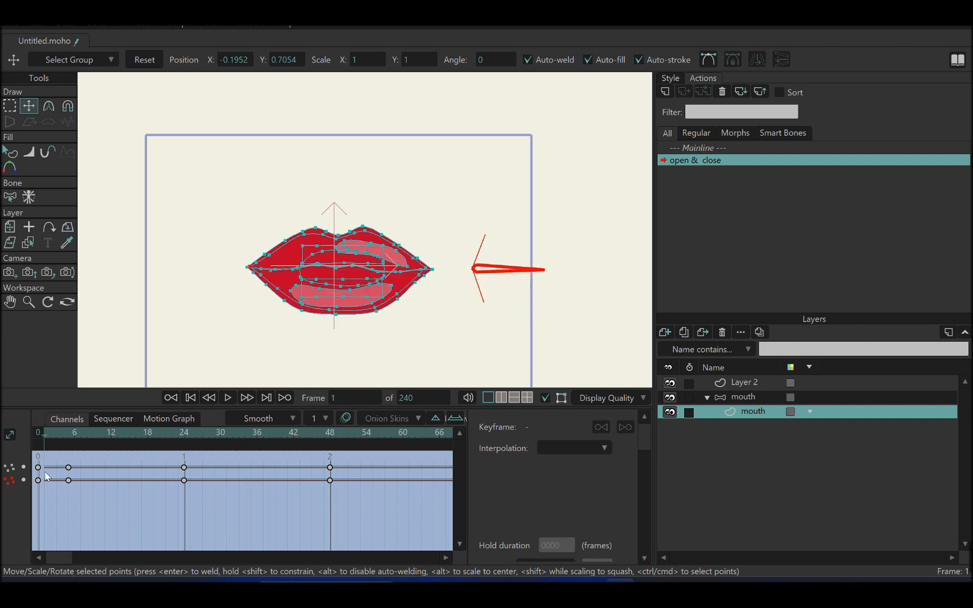
scroll(256, 273, up, 7)
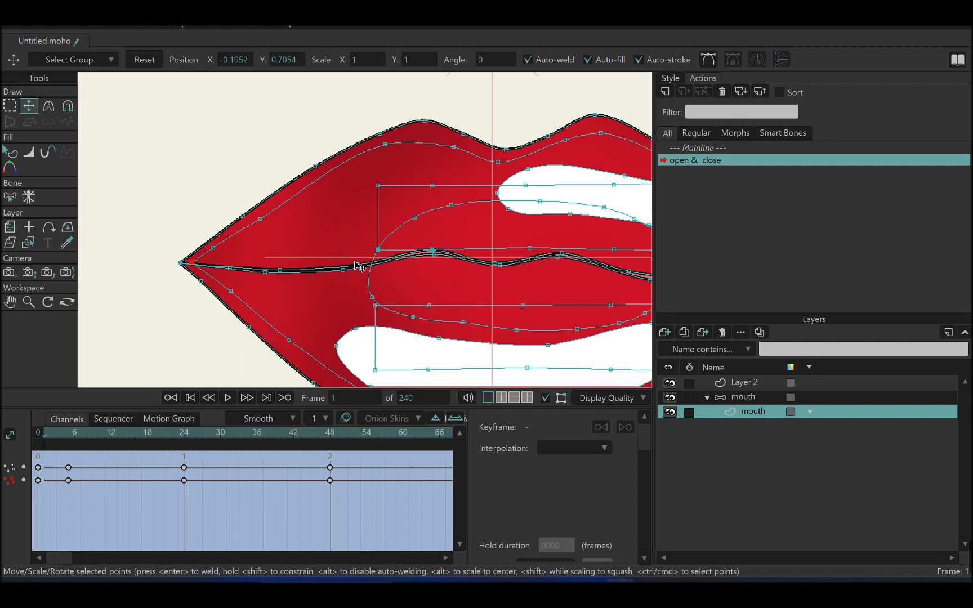
drag(358, 265, 299, 250)
click(38, 437)
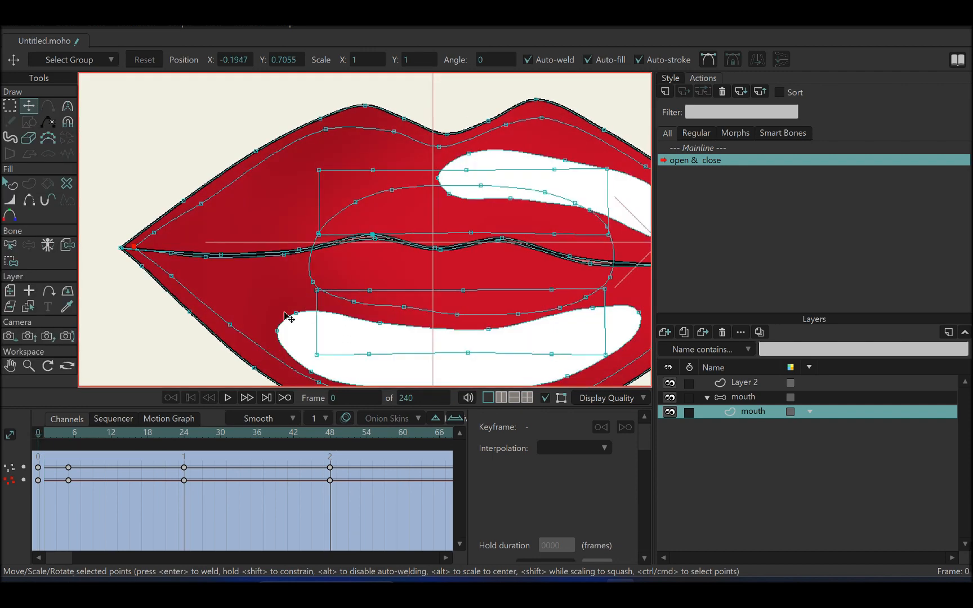
double_click(311, 265)
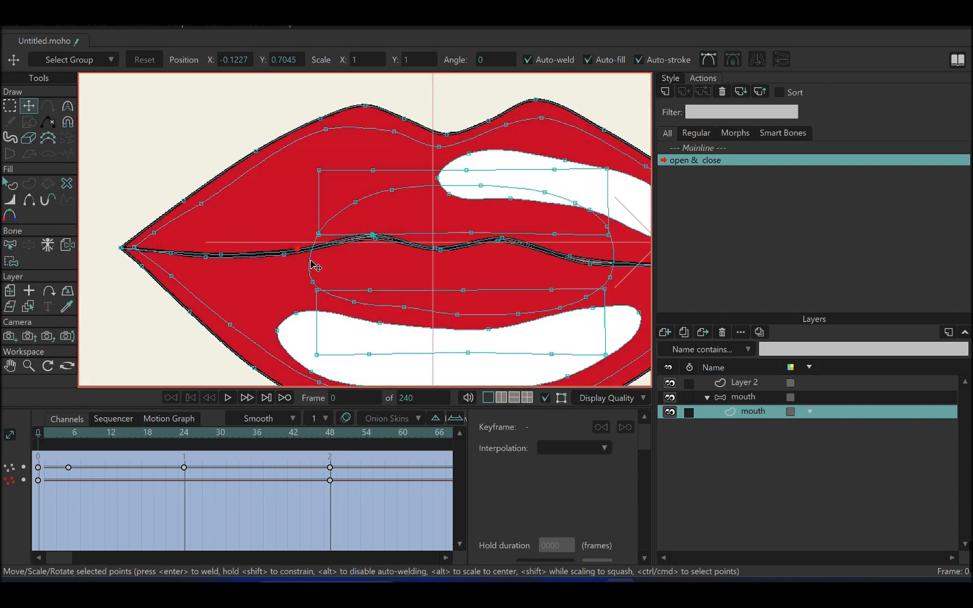
drag(478, 272, 476, 340)
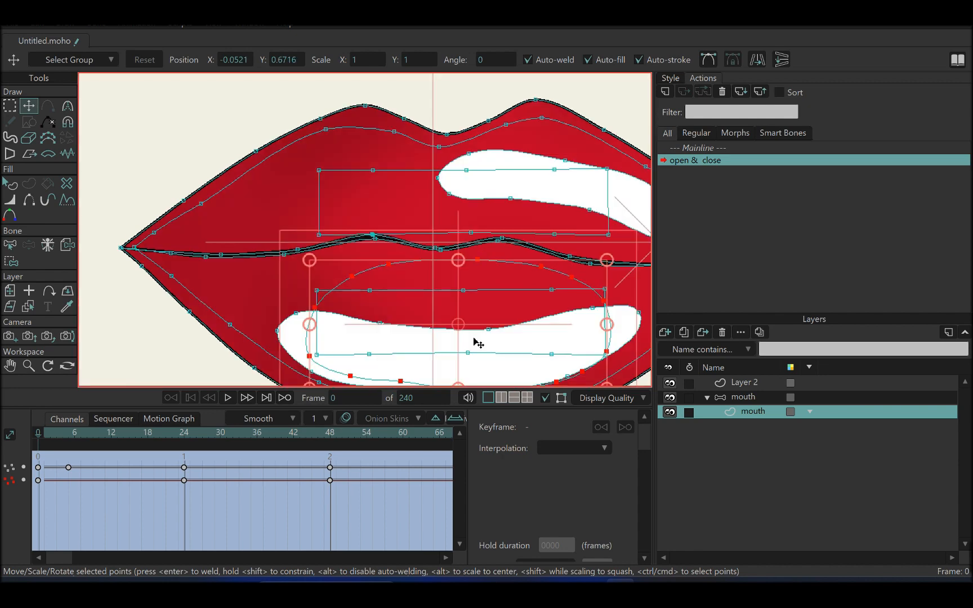
scroll(476, 341, down, 3)
drag(562, 285, 495, 327)
- At frame 24, scale the tongue down and lower it so it hides behind the lower lip
drag(44, 433, 185, 458)
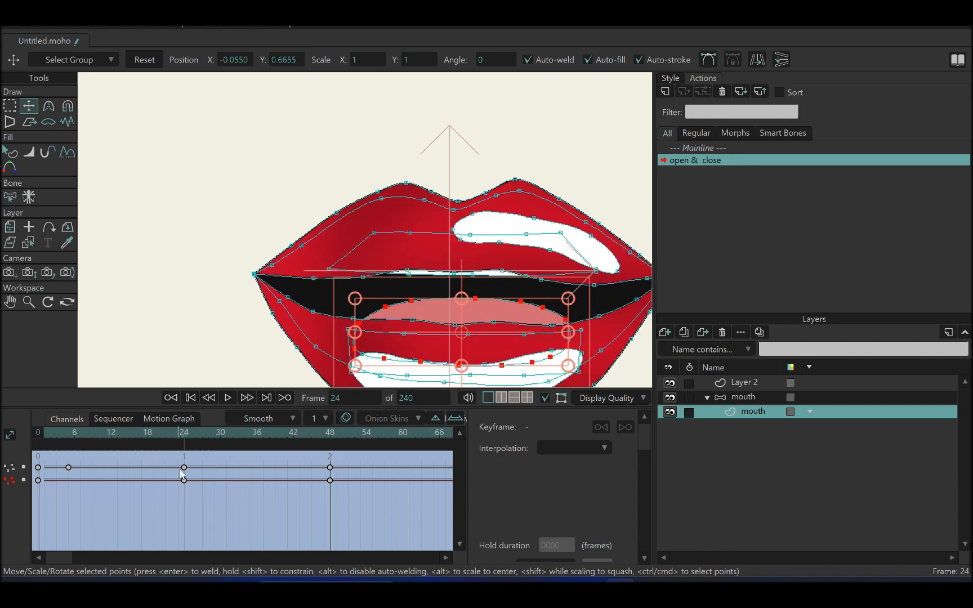
drag(568, 299, 525, 341)
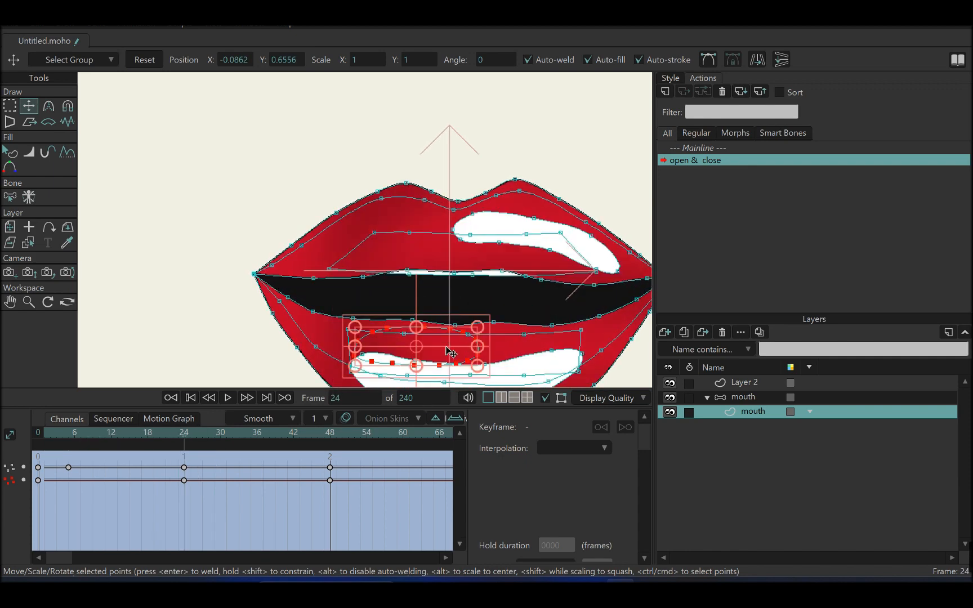
drag(436, 345, 478, 371)
- Scrub the opening motion through to frame 48 and render that frame to check the open mouth
click(329, 450)
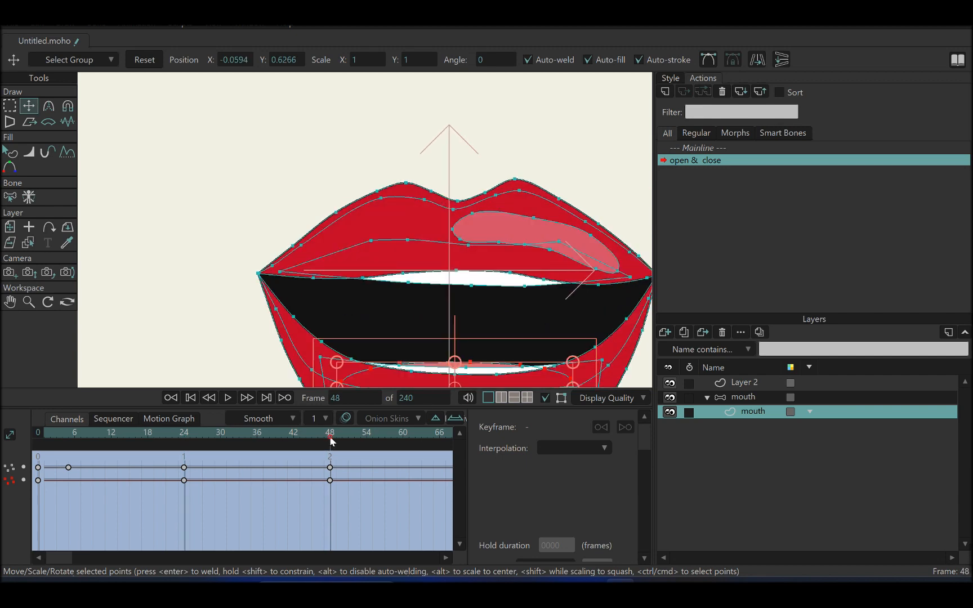
scroll(449, 272, down, 5)
drag(449, 272, 355, 232)
scroll(381, 264, up, 5)
drag(73, 431, 330, 507)
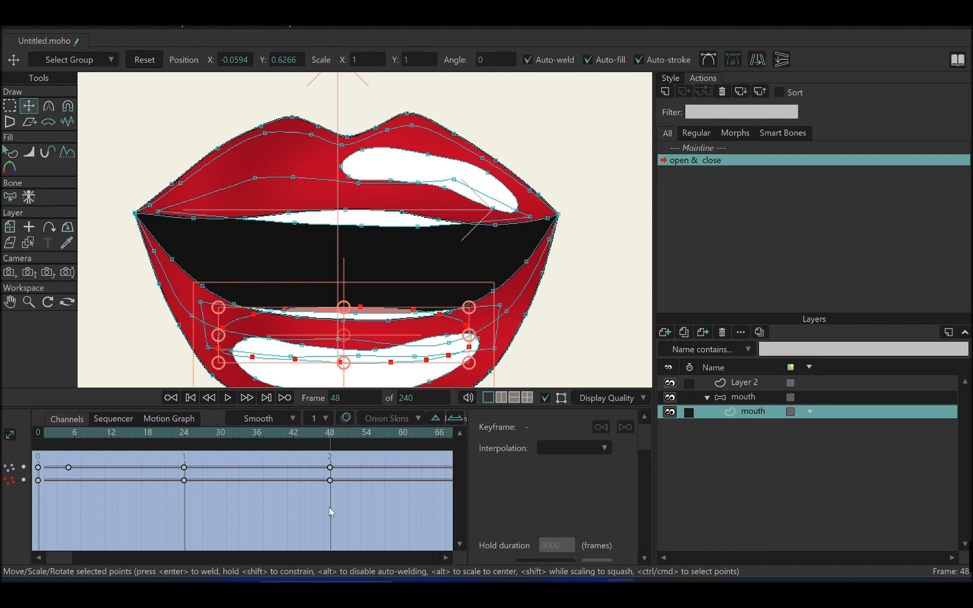
key(ctrl+r)
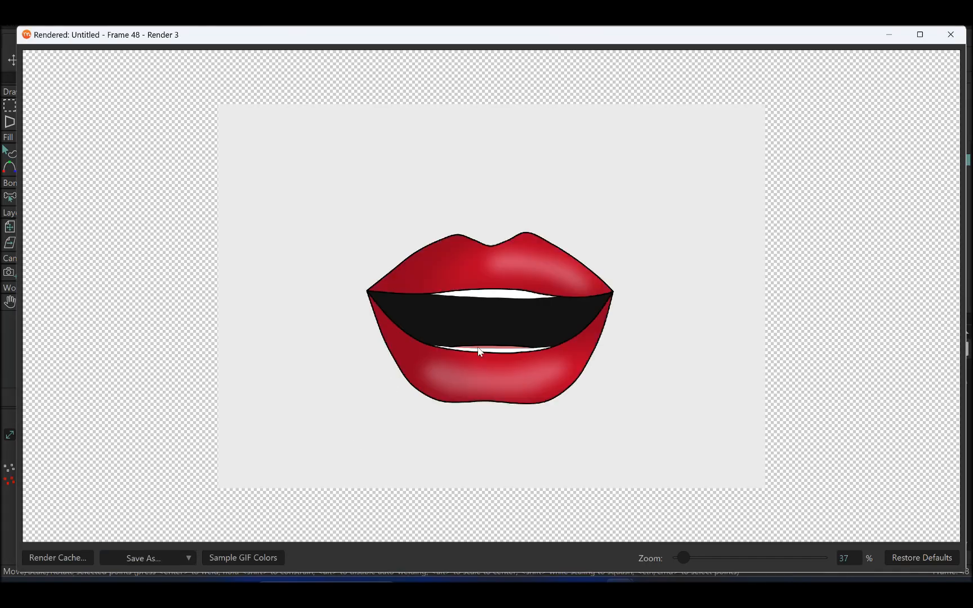
click(951, 35)
- Review the whole open & close motion by scrubbing through it again with the lips and bone in view
scroll(309, 252, down, 7)
mouse_move(351, 273)
mouse_down()
mouse_move(366, 228)
mouse_move(406, 266)
mouse_up()
scroll(367, 228, up, 4)
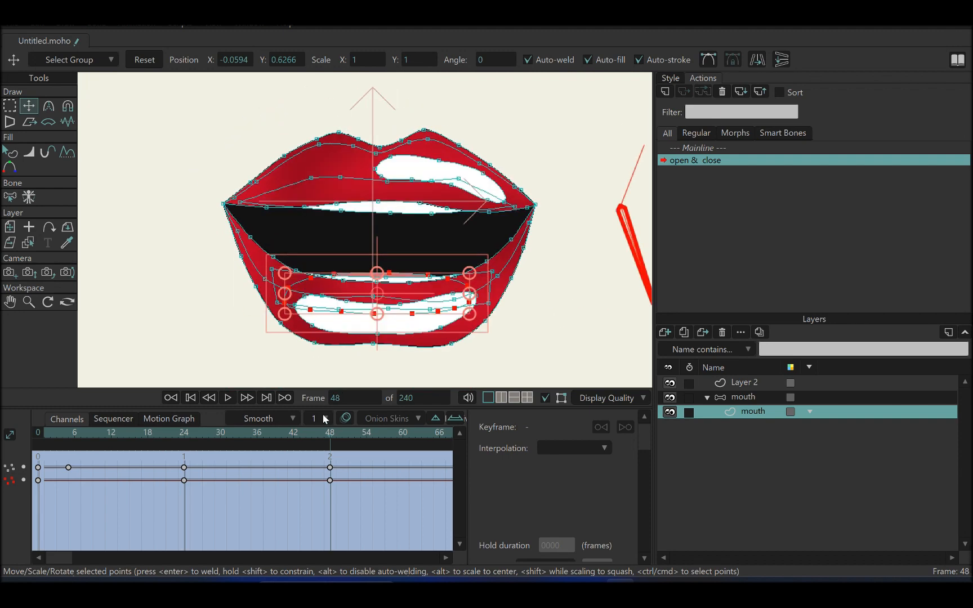
mouse_move(320, 436)
mouse_down()
mouse_move(153, 462)
mouse_move(7, 442)
mouse_move(365, 483)
mouse_move(356, 456)
mouse_move(254, 444)
mouse_move(329, 451)
mouse_up()
scroll(443, 205, down, 5)
drag(449, 222, 409, 269)
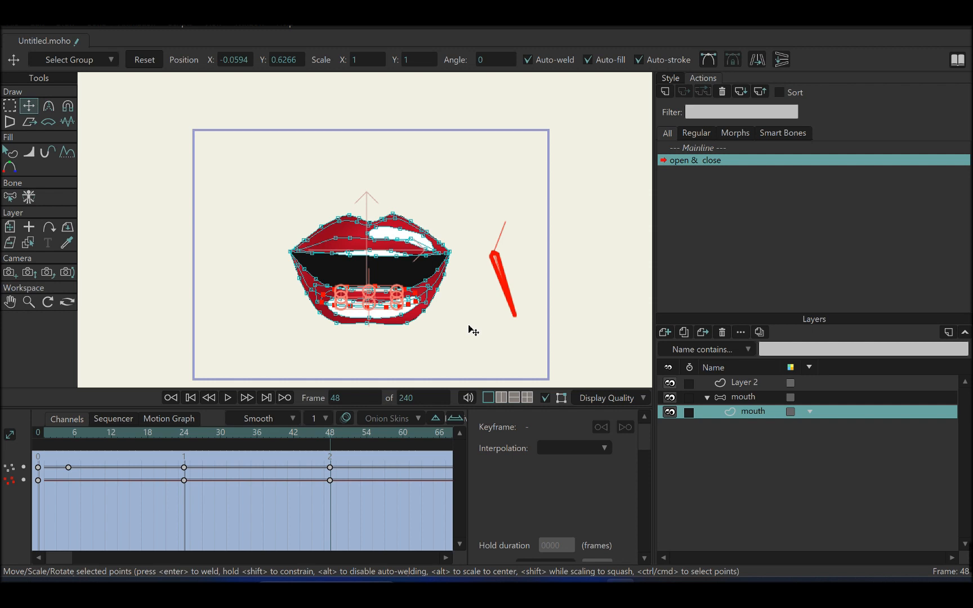
drag(337, 431, 335, 511)
drag(399, 266, 385, 247)
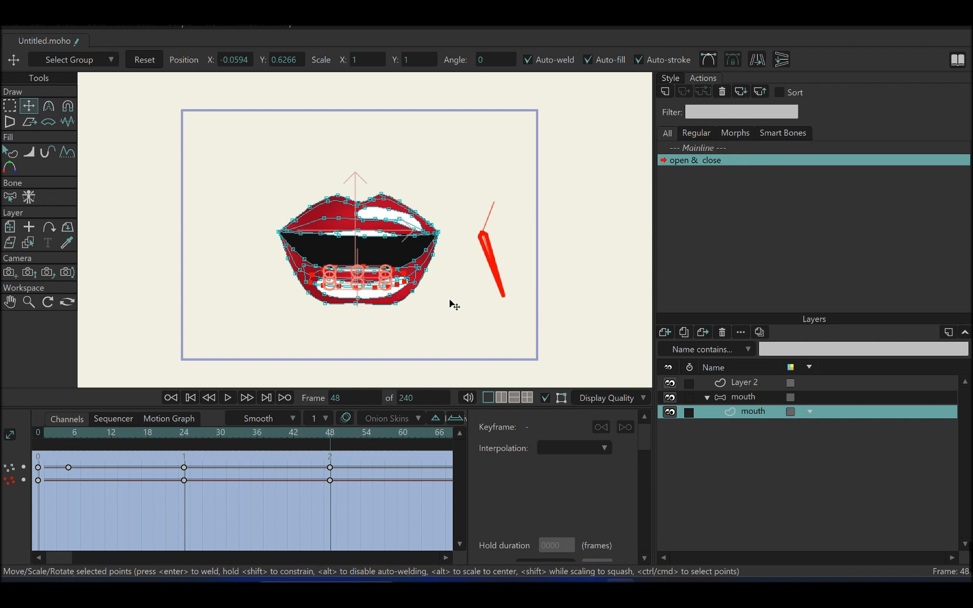
- Copy the mouth vector layer's keyframes at frame 48 of the open & close action
double_click(749, 413)
key(Return)
drag(400, 499, 309, 450)
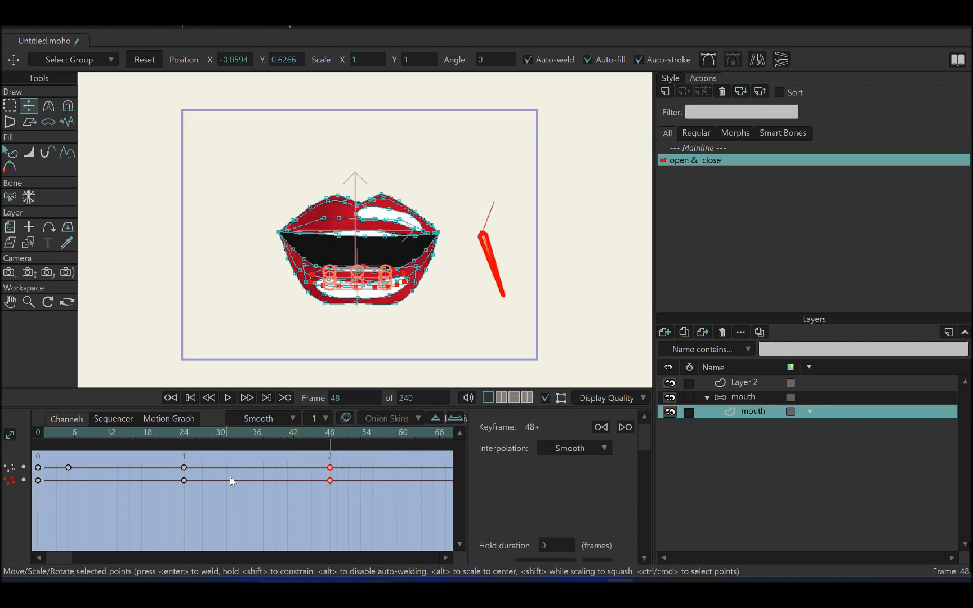
- Return the mouth bone layer to the Mainline and test the smart bone by rotating it with Manipulate Bones
click(714, 400)
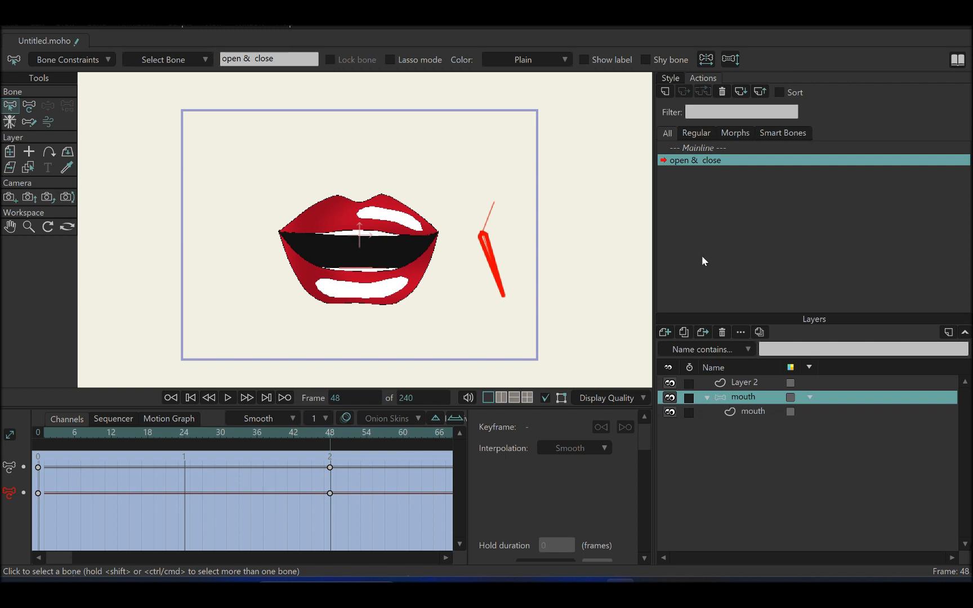
click(699, 149)
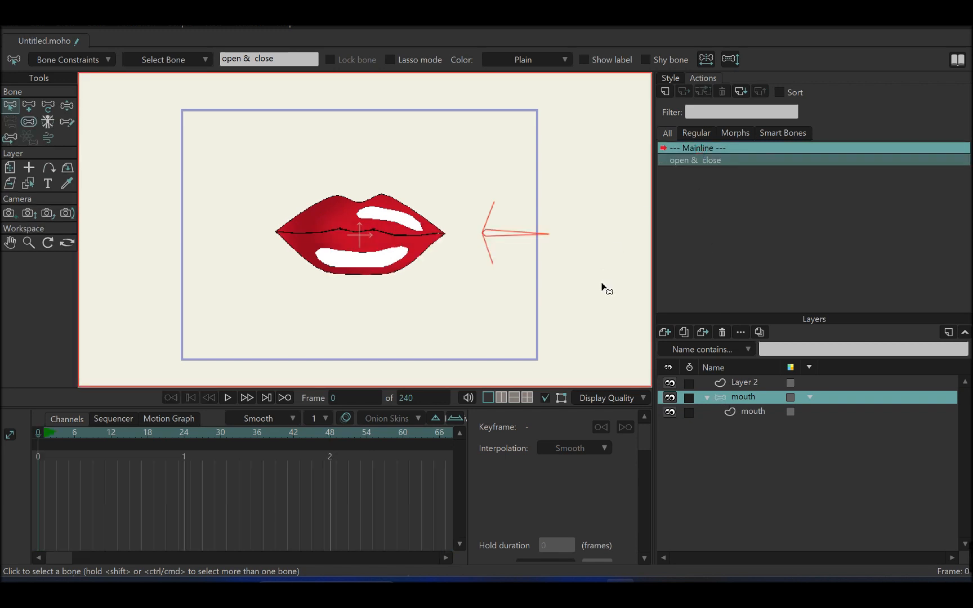
key(z)
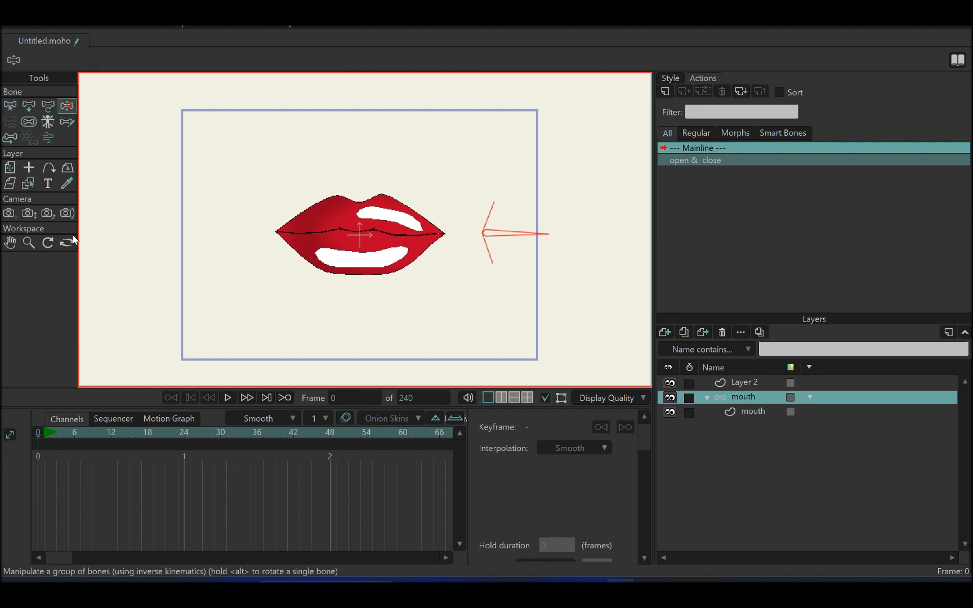
drag(530, 231, 497, 254)
click(10, 105)
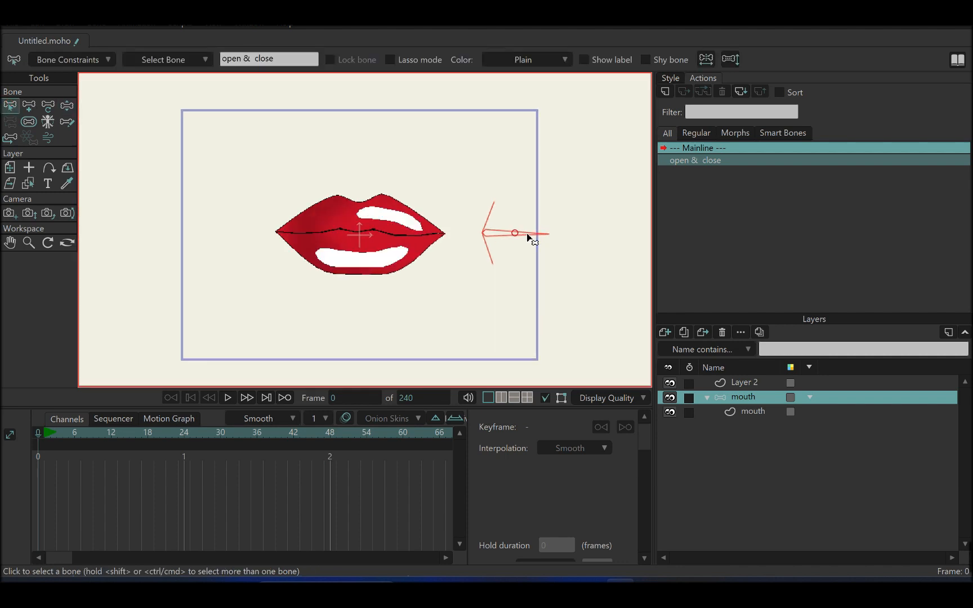
- Create the smart bone action "open & close 2" and rotate the bone up to its limit at frame 48
click(665, 91)
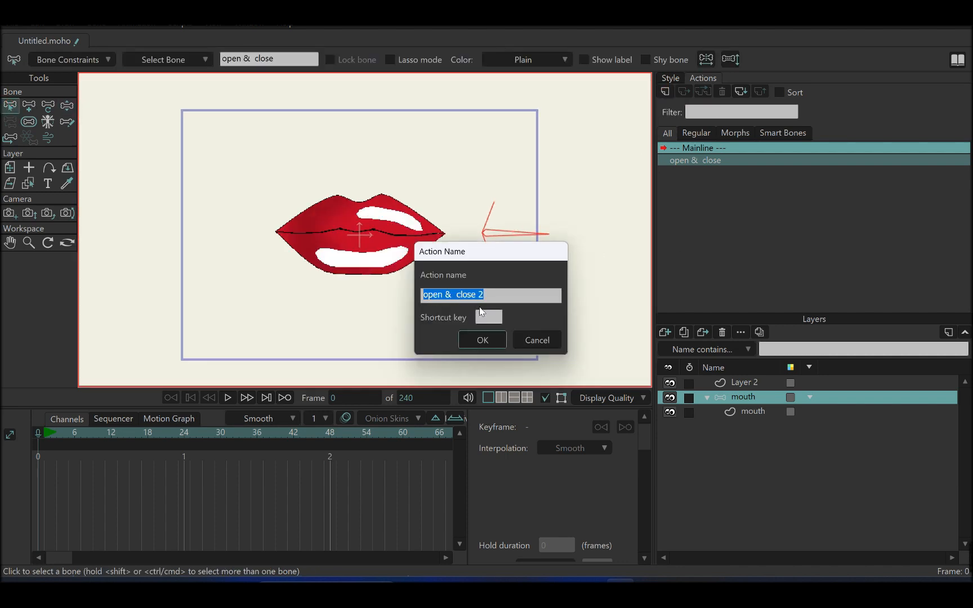
click(483, 340)
click(333, 435)
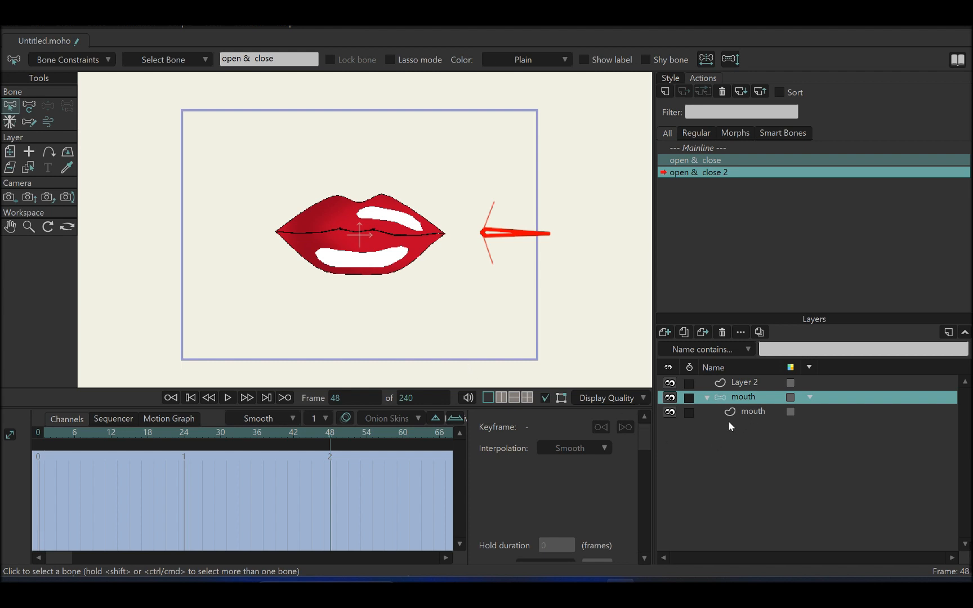
click(29, 105)
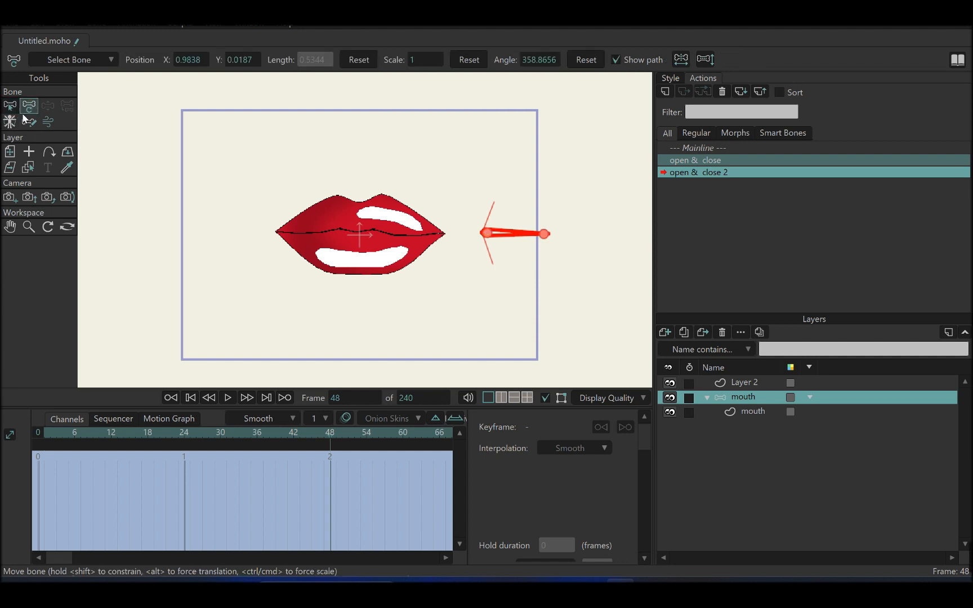
drag(517, 235, 371, 149)
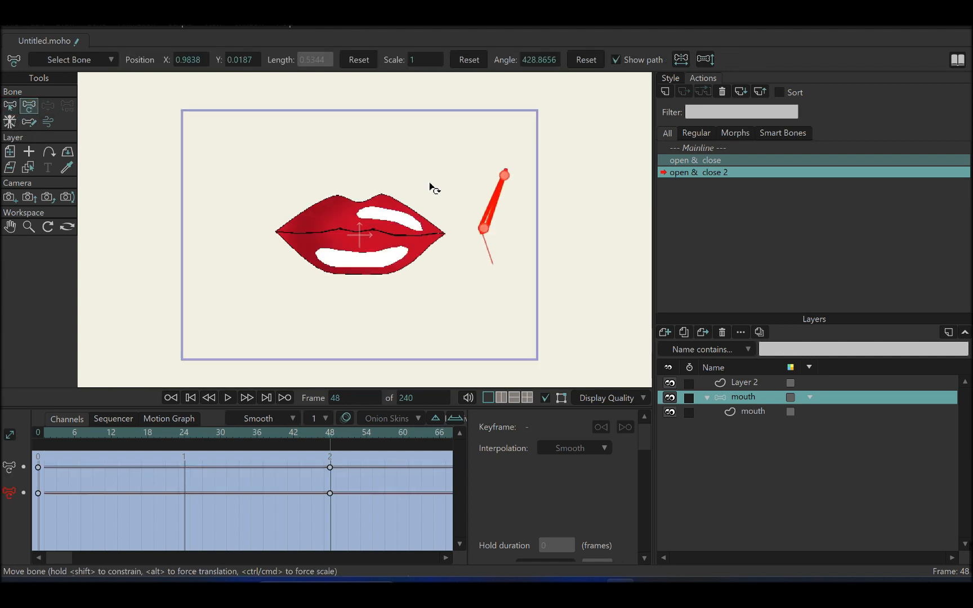
- Paste the copied open-mouth keyframes into the mouth vector layer at frame 48 of open & close 2
click(748, 416)
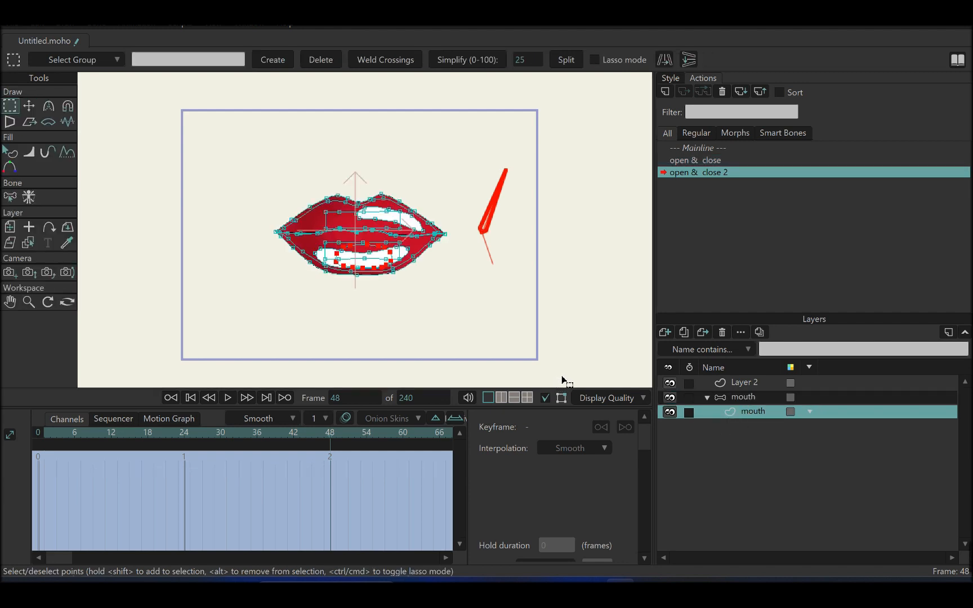
key(ctrl+v)
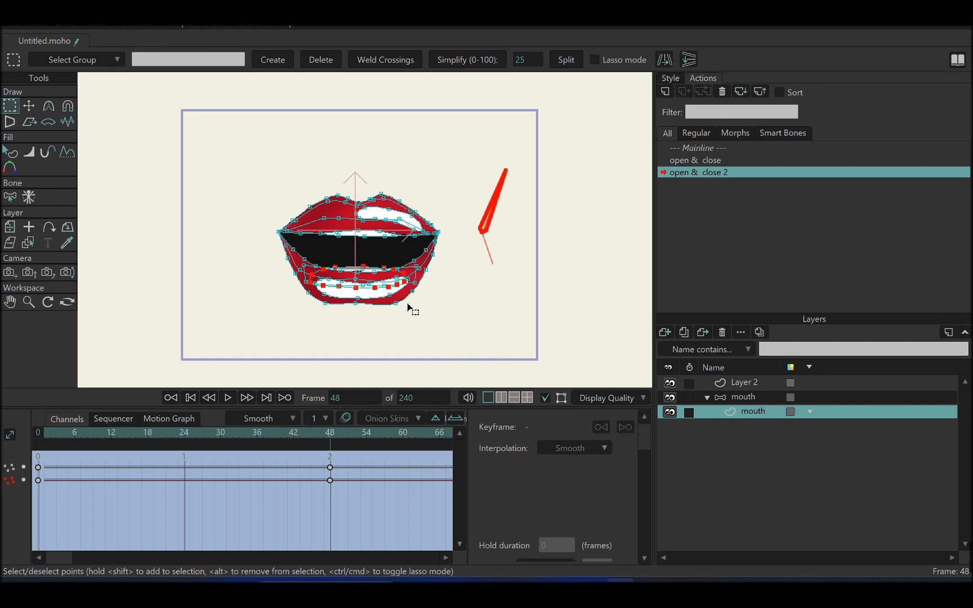
scroll(415, 330, up, 5)
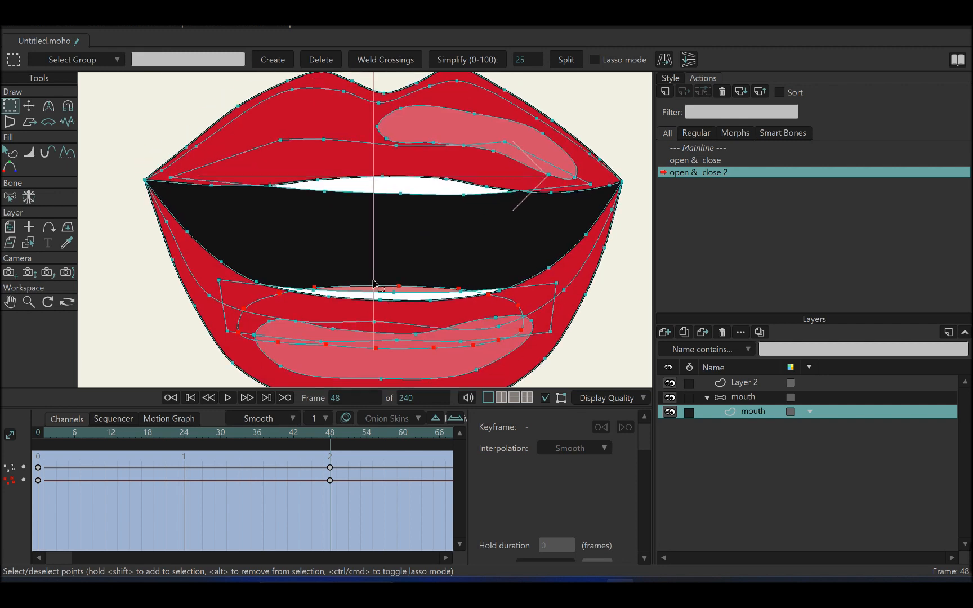
scroll(373, 279, down, 2)
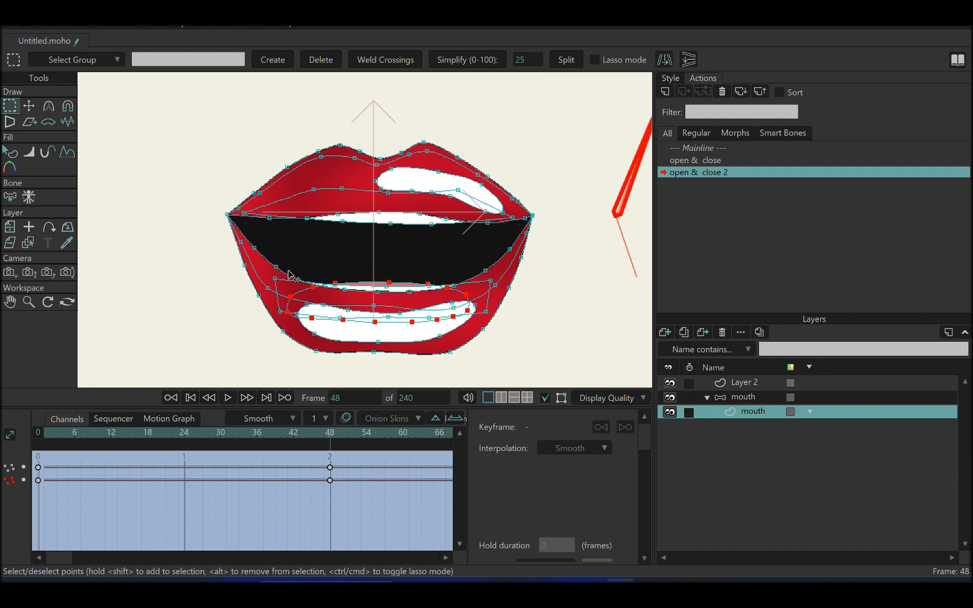
- At frame 48 of open & close 2, shrink the tongue and move it down inside the lower lip
click(30, 106)
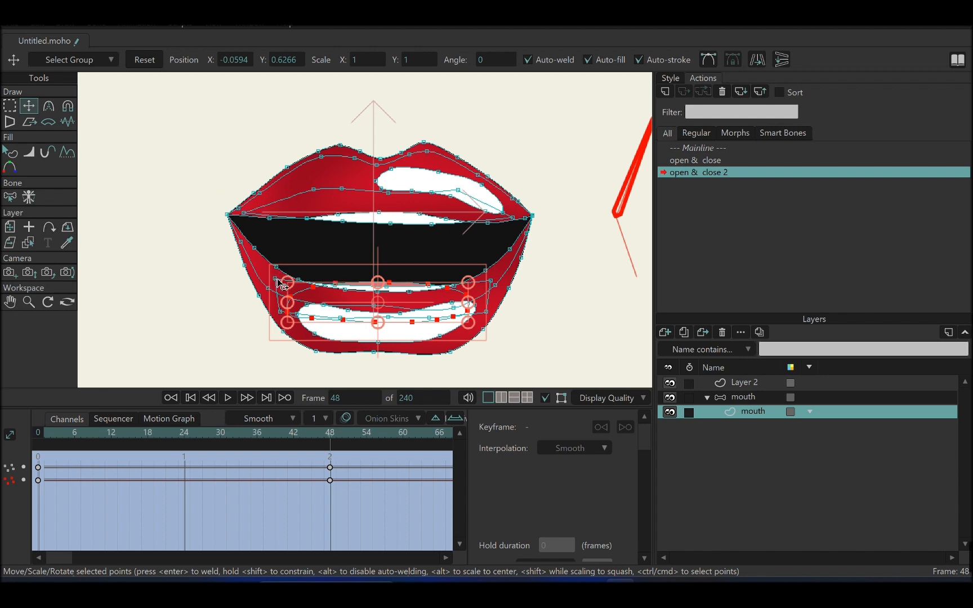
scroll(289, 254, up, 3)
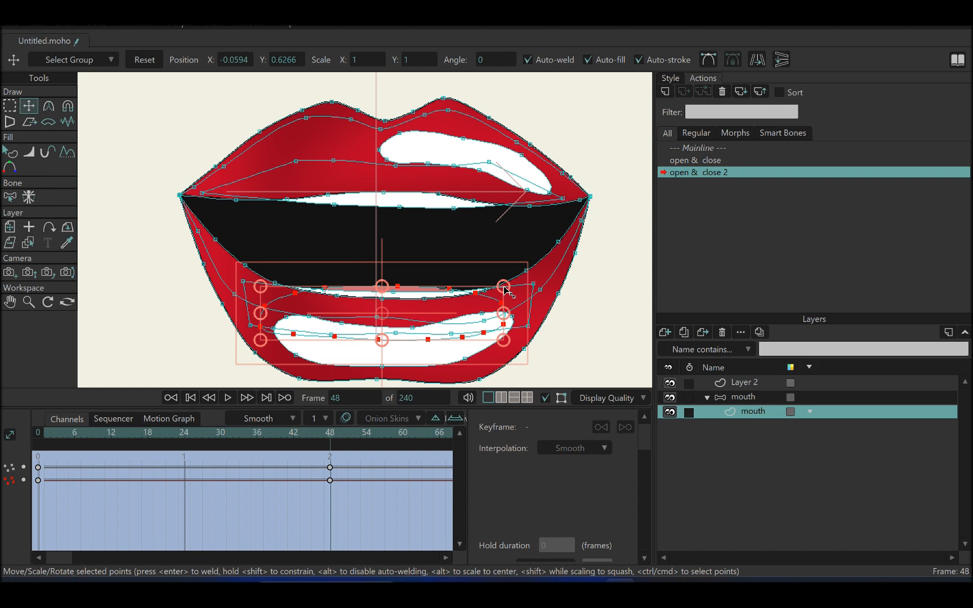
drag(504, 288, 379, 338)
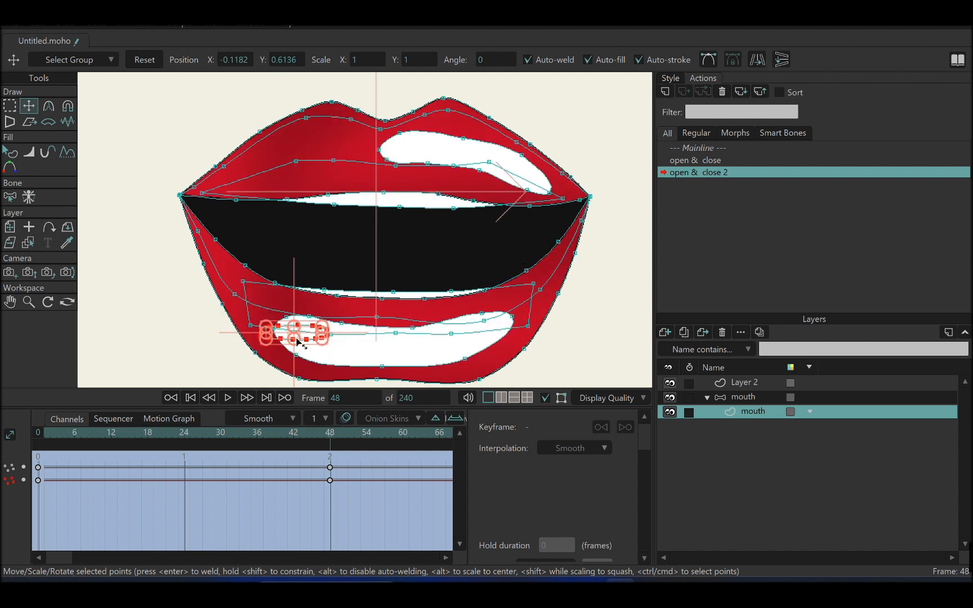
drag(298, 342, 407, 360)
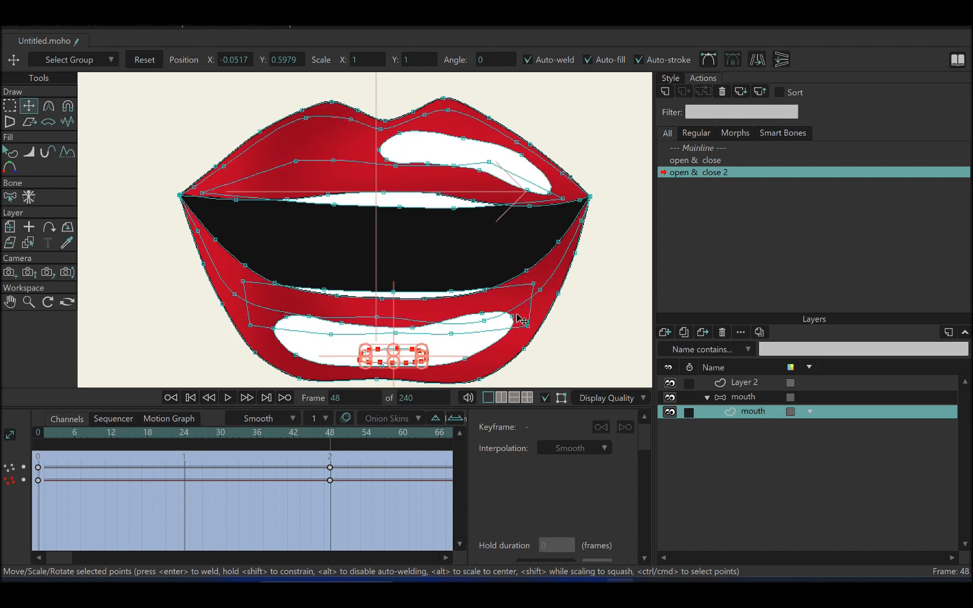
- At frame 48, shrink the lower teeth into the lower lip and the upper teeth into the upper lip
drag(539, 290, 375, 333)
click(511, 289)
drag(299, 331, 406, 349)
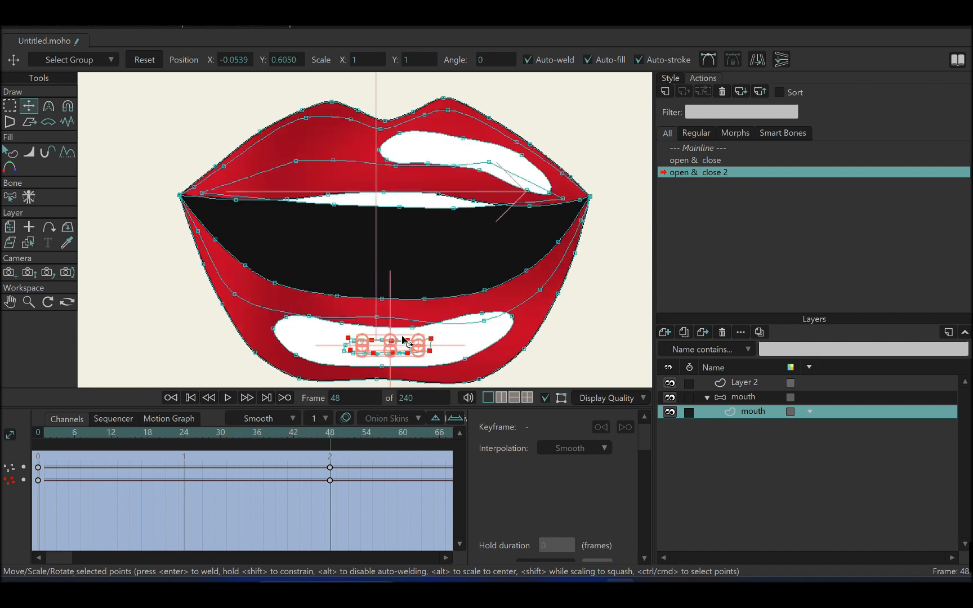
double_click(405, 204)
drag(563, 159, 404, 146)
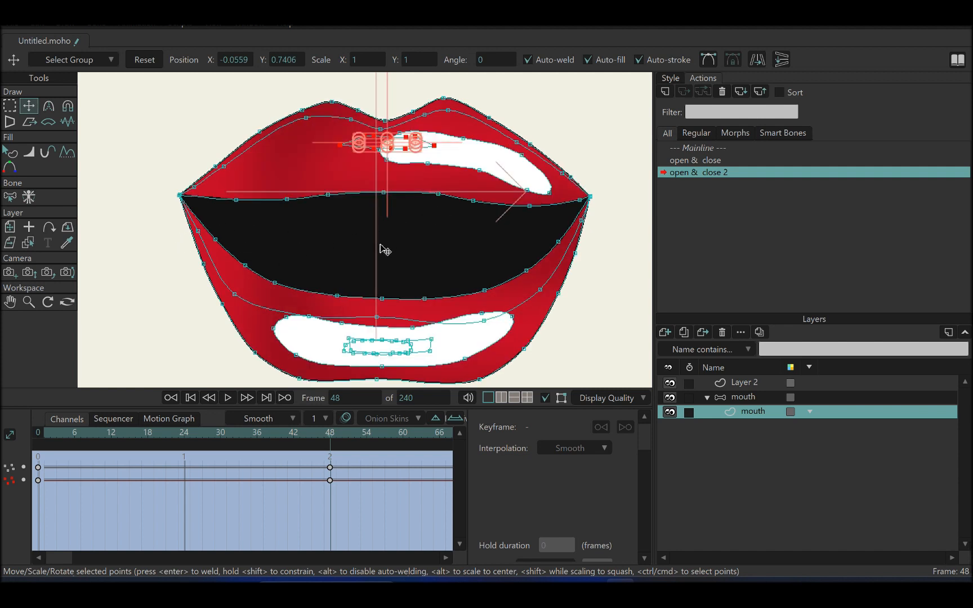
- Select the left corner point of the mouth interior and check how it meets the lip corner
scroll(180, 203, up, 4)
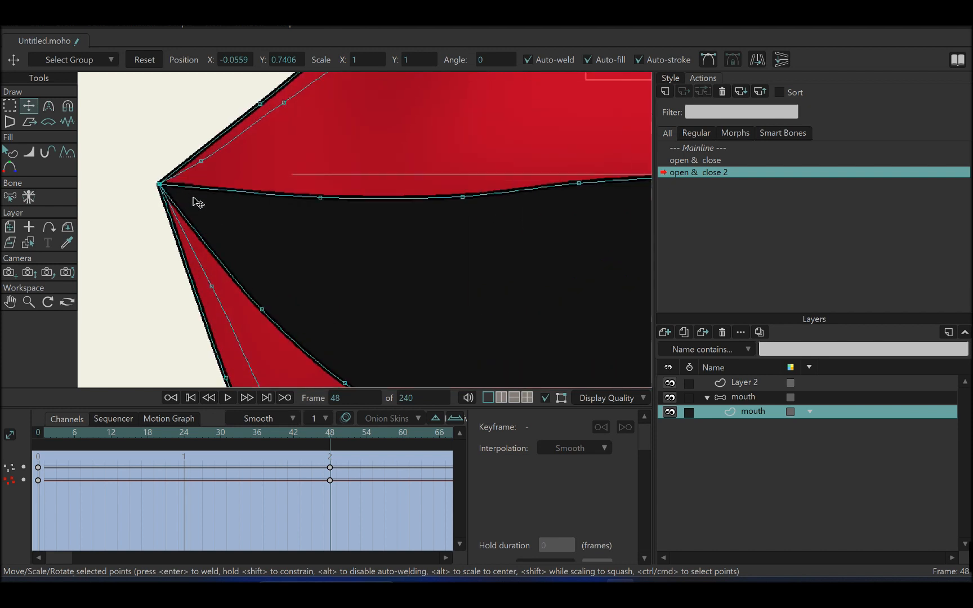
click(193, 194)
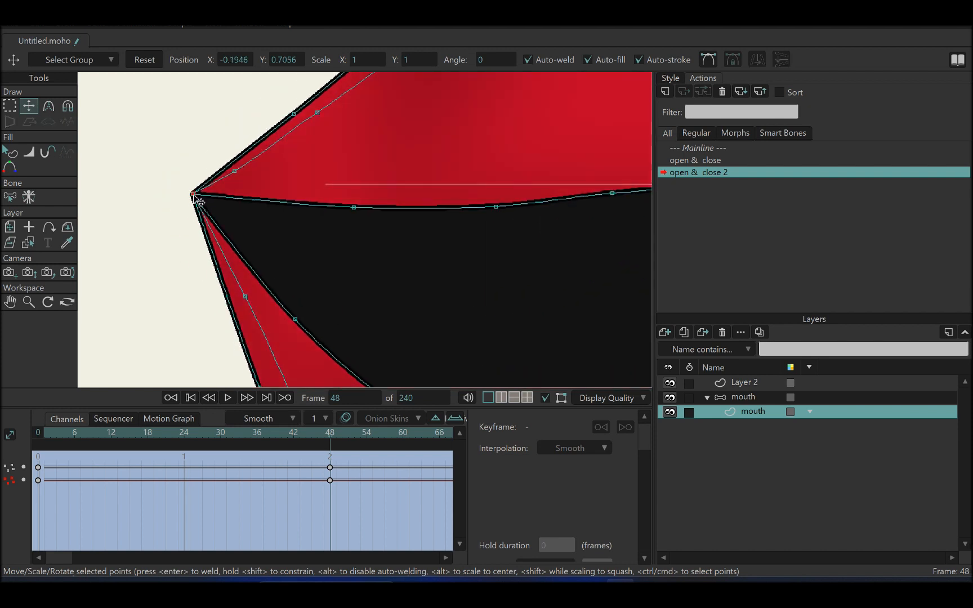
scroll(329, 245, down, 5)
drag(425, 264, 330, 251)
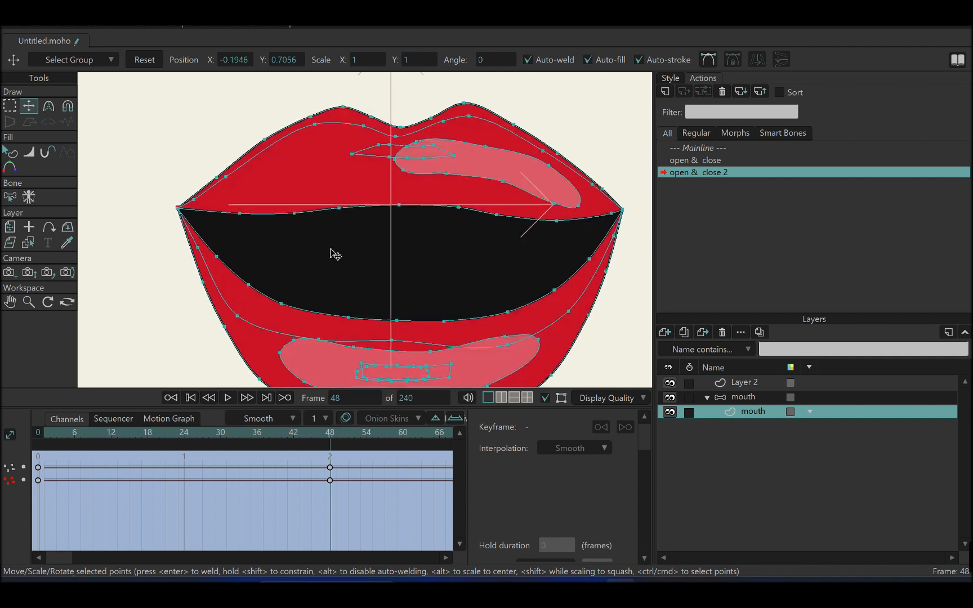
- At frame 48 of open & close 2, pull the mouth interior's left and lower-left points inward toward the mouth's centre
drag(184, 217, 296, 248)
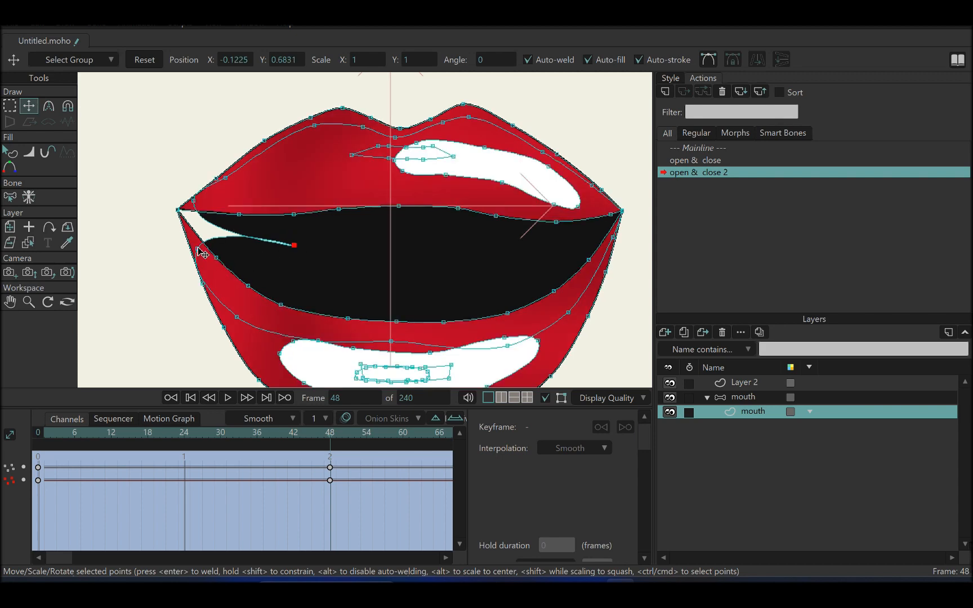
drag(198, 248, 260, 283)
drag(237, 317, 273, 330)
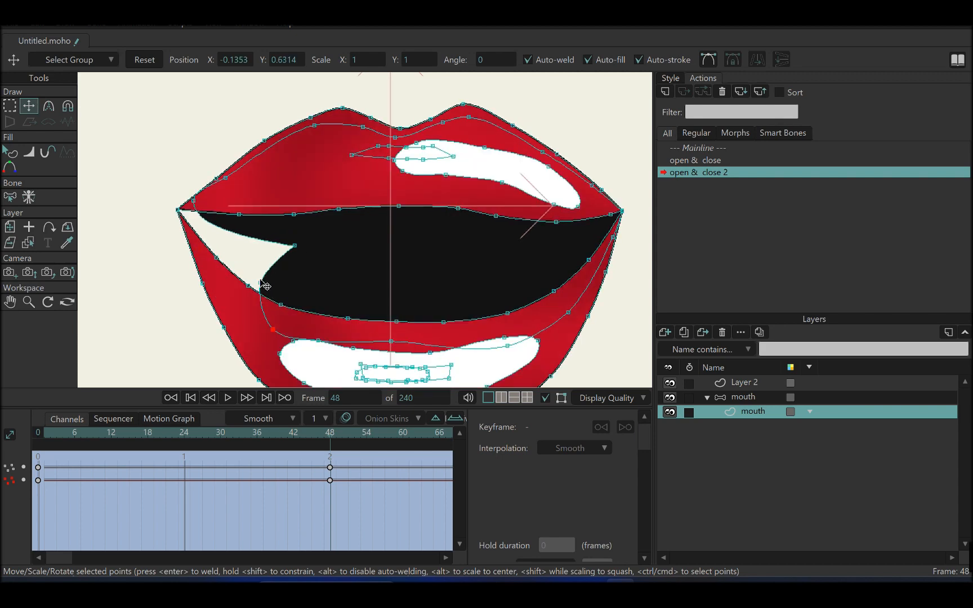
drag(261, 283, 261, 308)
drag(295, 247, 277, 263)
- Move the interior's upper-left points inward behind the upper lip and straighten the interior's left side
drag(193, 201, 285, 159)
drag(234, 191, 265, 177)
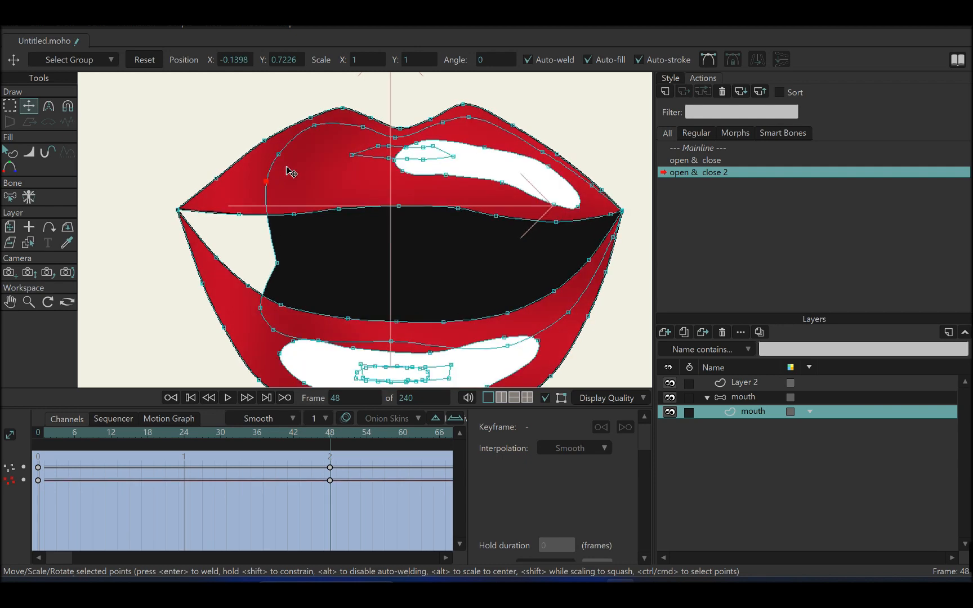
mouse_move(312, 136)
mouse_down()
mouse_move(319, 146)
mouse_move(328, 138)
mouse_up()
drag(283, 151, 293, 145)
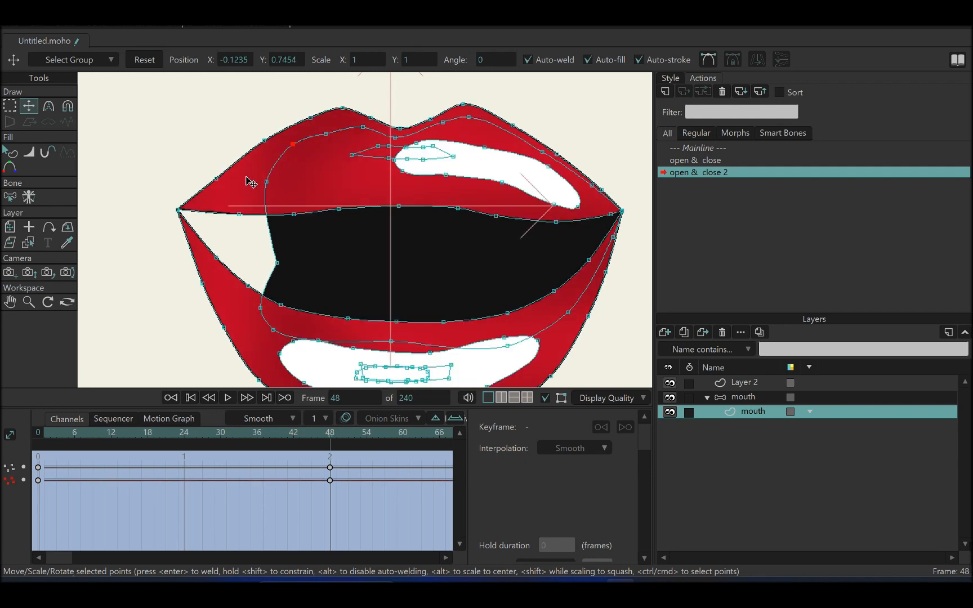
mouse_move(267, 182)
mouse_down()
mouse_move(288, 177)
mouse_move(266, 185)
mouse_up()
drag(278, 258, 265, 245)
- Pull the mouth interior's right and lower-right points inward to narrow the opening on that side
mouse_move(624, 219)
mouse_down()
mouse_move(595, 231)
mouse_move(620, 219)
mouse_up()
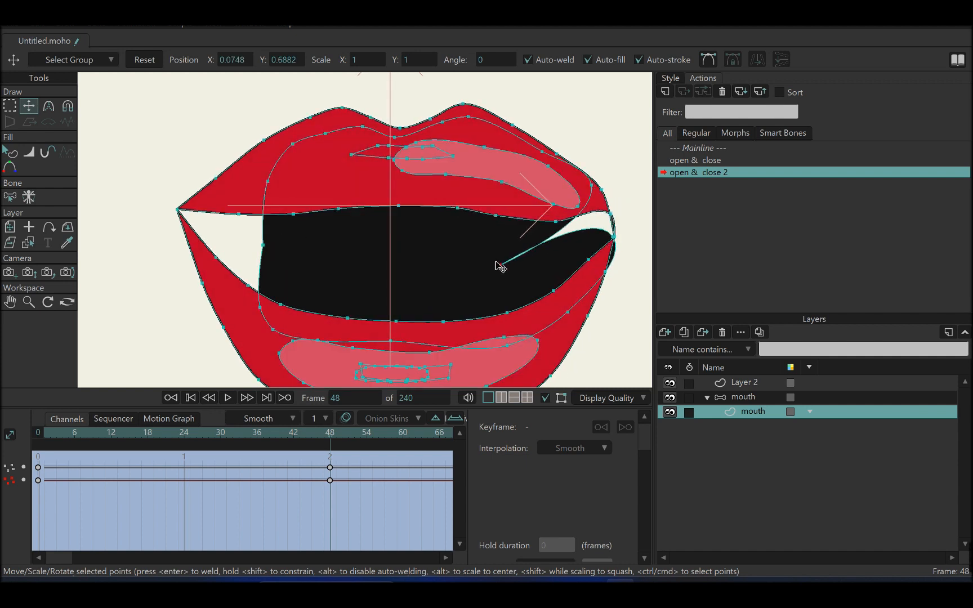
drag(524, 263, 525, 263)
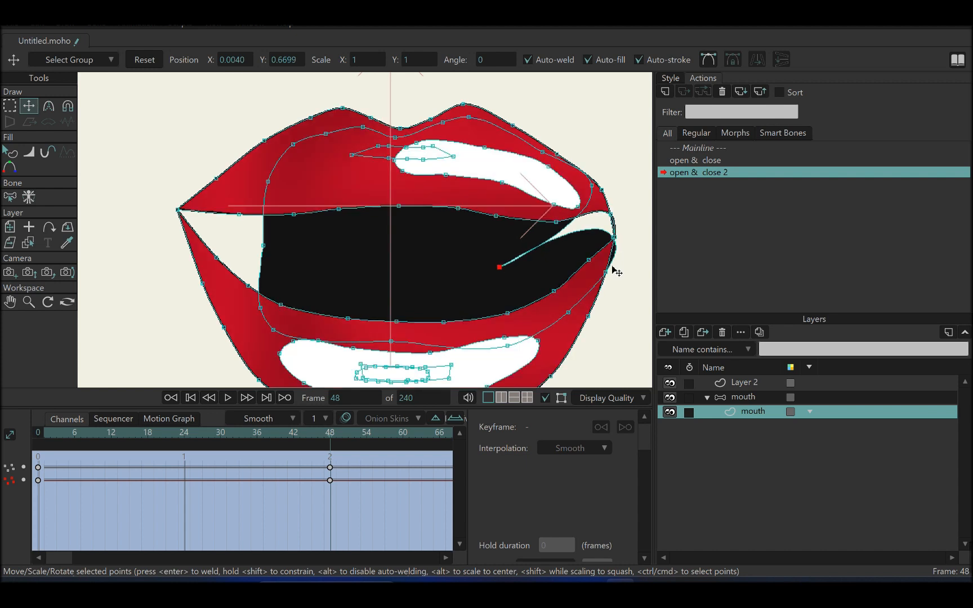
drag(618, 272, 552, 307)
drag(612, 287, 606, 283)
drag(568, 312, 560, 316)
drag(614, 240, 588, 253)
drag(525, 302, 545, 265)
- Move the interior's upper-right points inward behind the upper lip and even out its right side
drag(587, 186, 501, 145)
drag(469, 118, 478, 128)
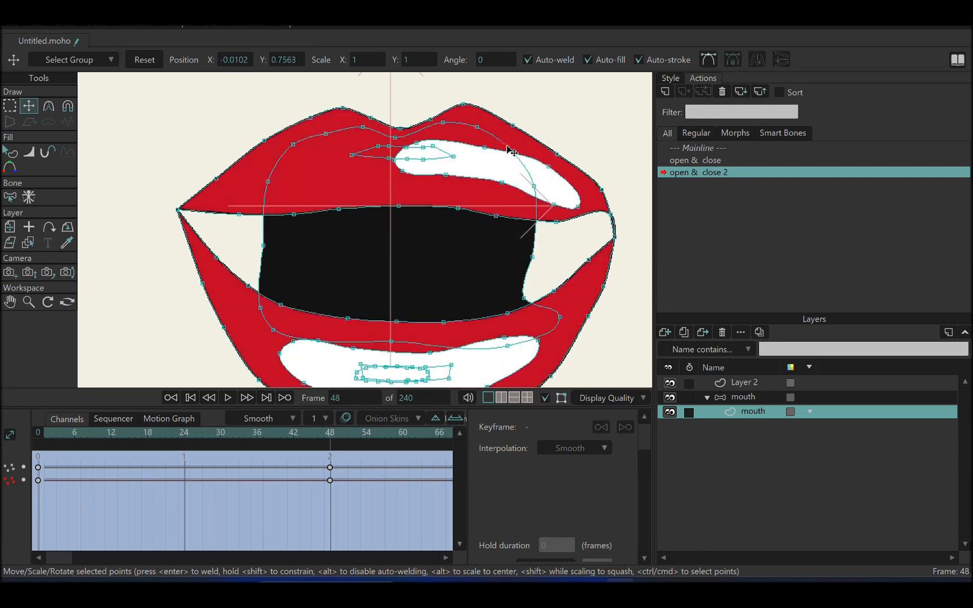
mouse_move(533, 268)
mouse_down()
mouse_move(542, 272)
mouse_move(520, 333)
mouse_move(508, 333)
mouse_move(528, 281)
mouse_up()
drag(520, 338, 521, 323)
drag(536, 250, 529, 263)
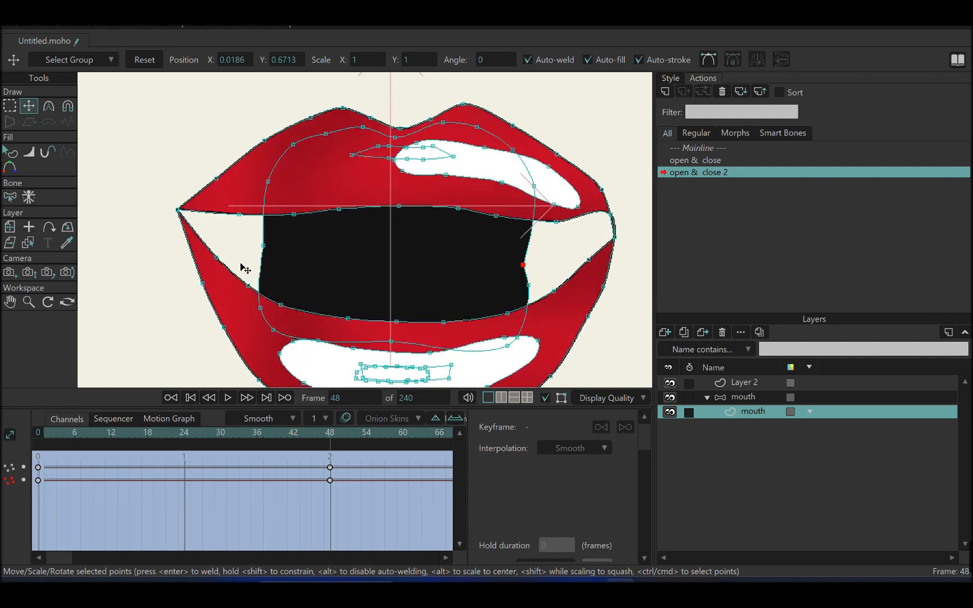
- Refine the narrowed mouth interior by adjusting its left, right and bottom points so both sides curve alike
drag(265, 248, 276, 256)
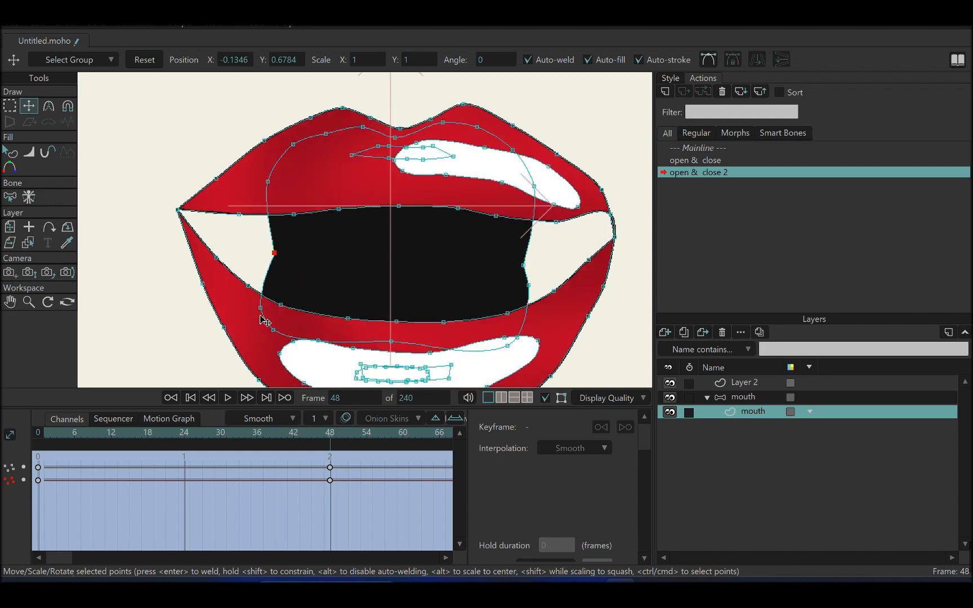
click(285, 340)
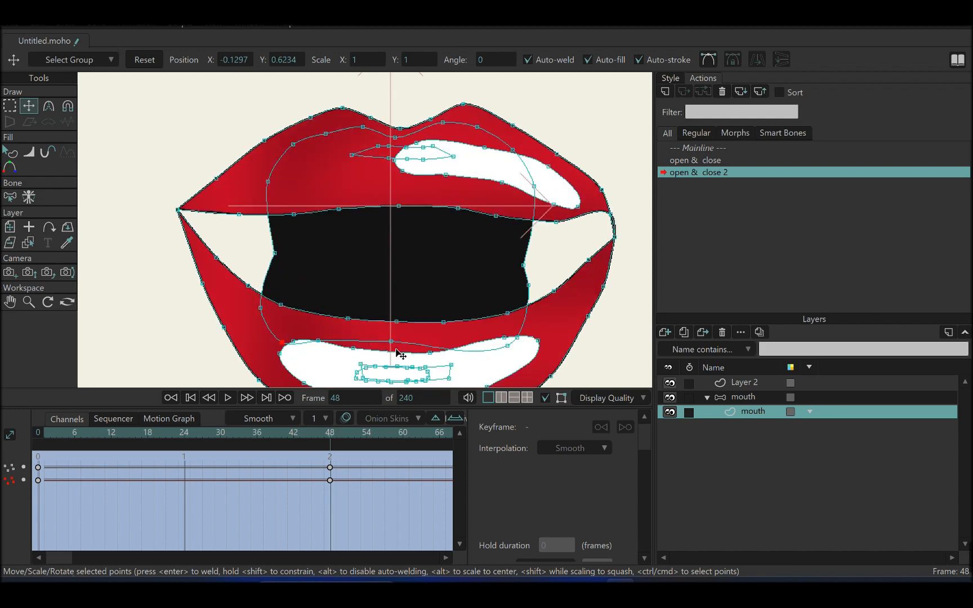
drag(393, 342, 423, 342)
drag(508, 344, 515, 338)
drag(521, 335, 530, 319)
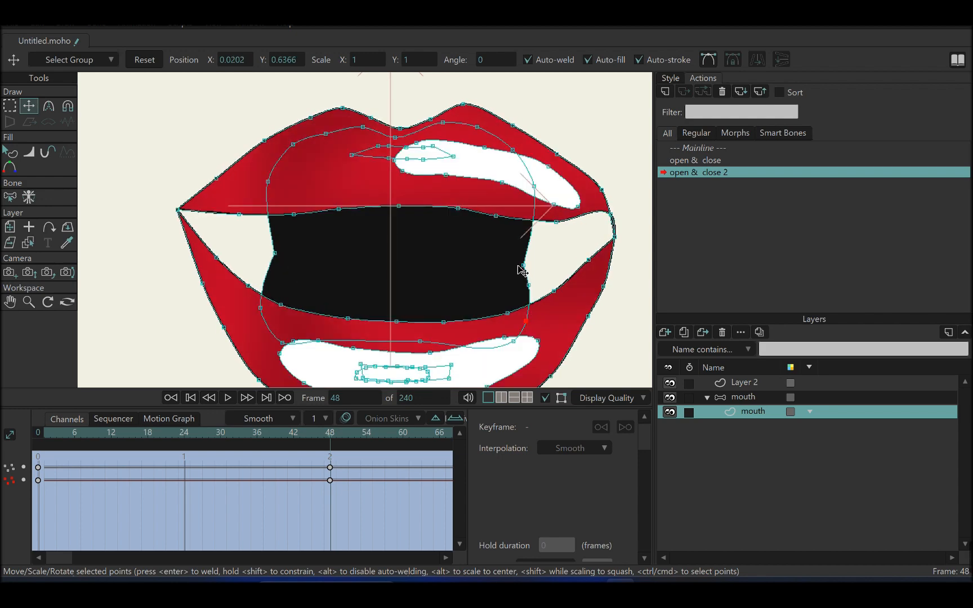
drag(274, 253, 280, 252)
drag(274, 187, 282, 194)
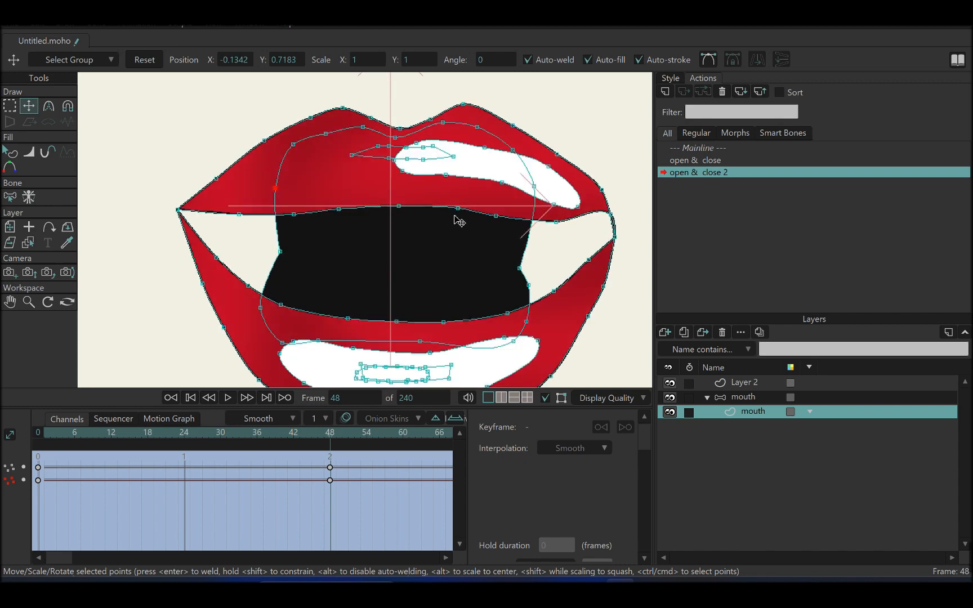
click(524, 248)
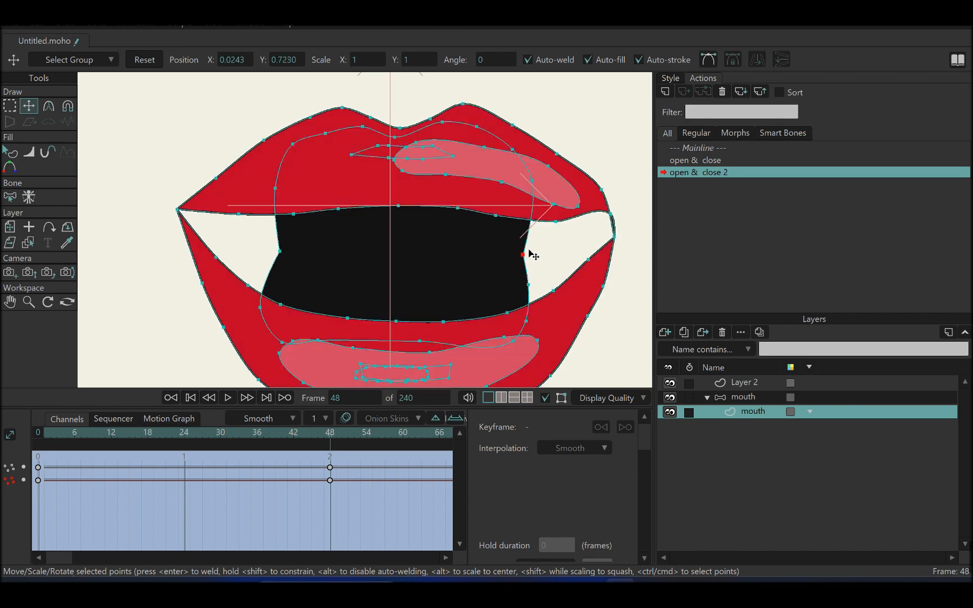
drag(529, 255, 524, 255)
drag(534, 321, 539, 316)
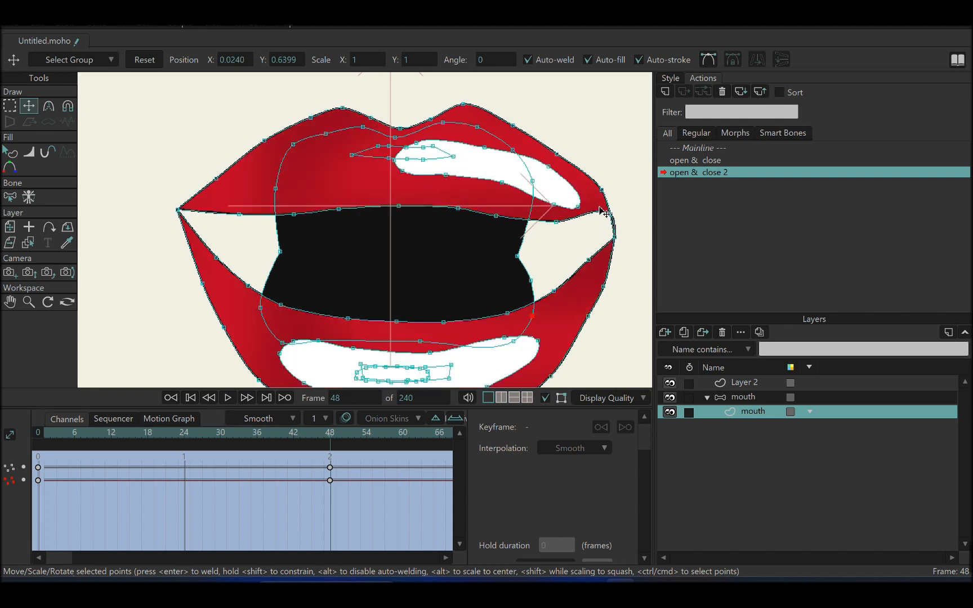
- Move the right lip corner onto the interior's right edge point and curve the upper lip's inner edge into it
drag(620, 244, 517, 256)
scroll(521, 260, up, 5)
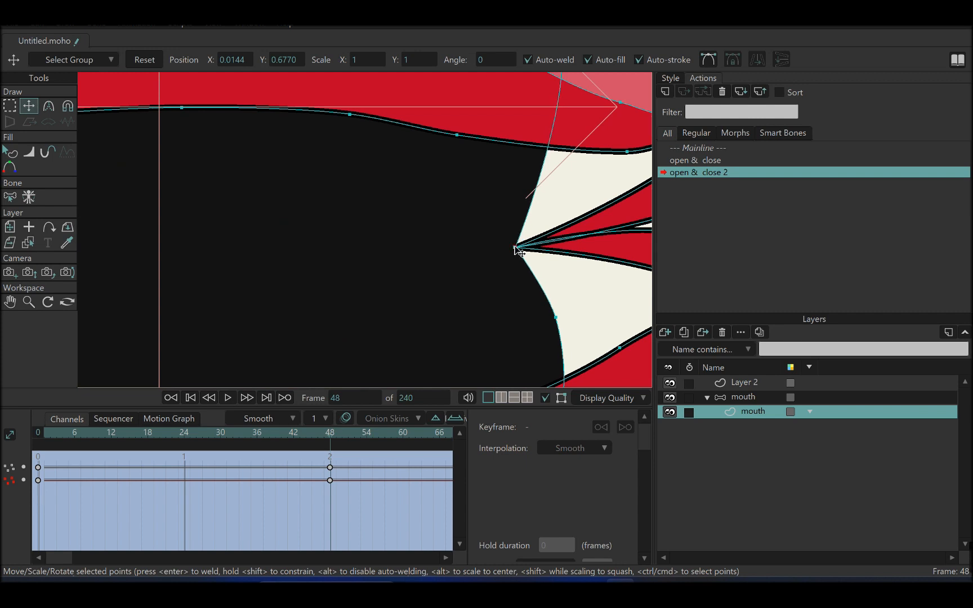
scroll(518, 251, down, 5)
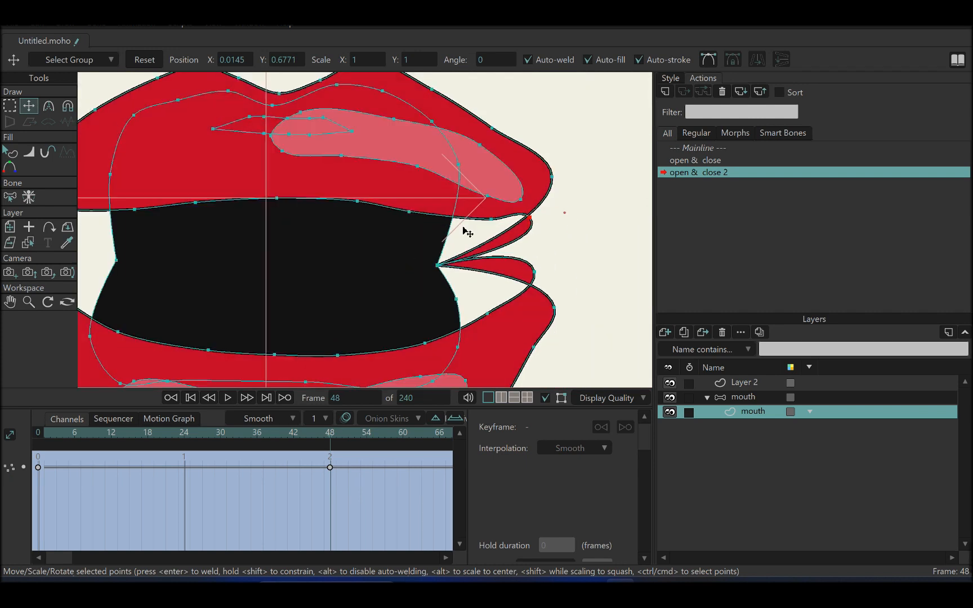
mouse_move(463, 227)
mouse_down()
mouse_move(500, 230)
mouse_move(309, 204)
mouse_move(447, 225)
mouse_up()
mouse_move(431, 218)
mouse_down()
mouse_move(395, 214)
mouse_move(415, 220)
mouse_up()
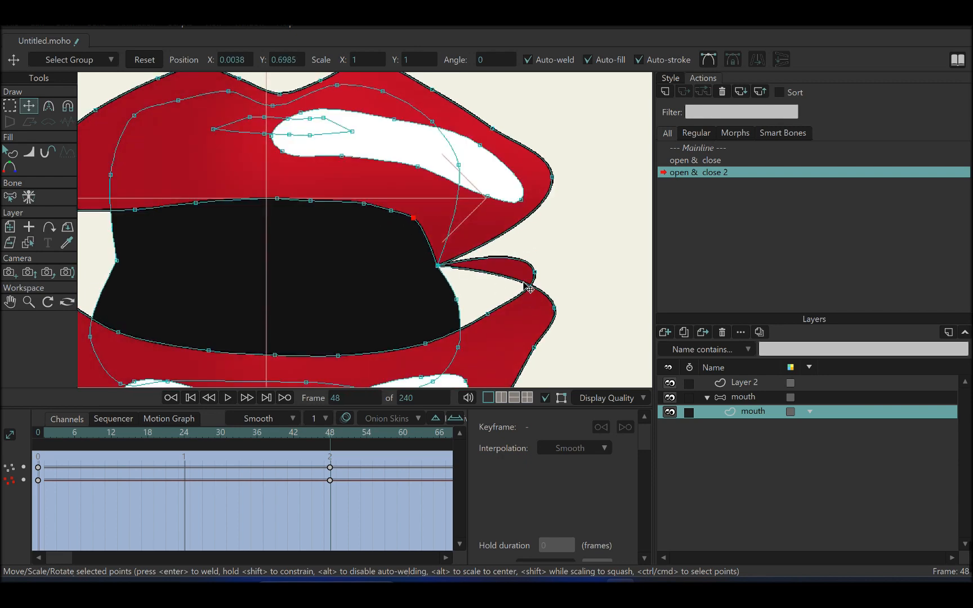
- Pull the right half of the lower lip's inner edge inward and round it into the right corner
drag(535, 275, 430, 291)
drag(486, 315, 404, 318)
drag(422, 343, 291, 357)
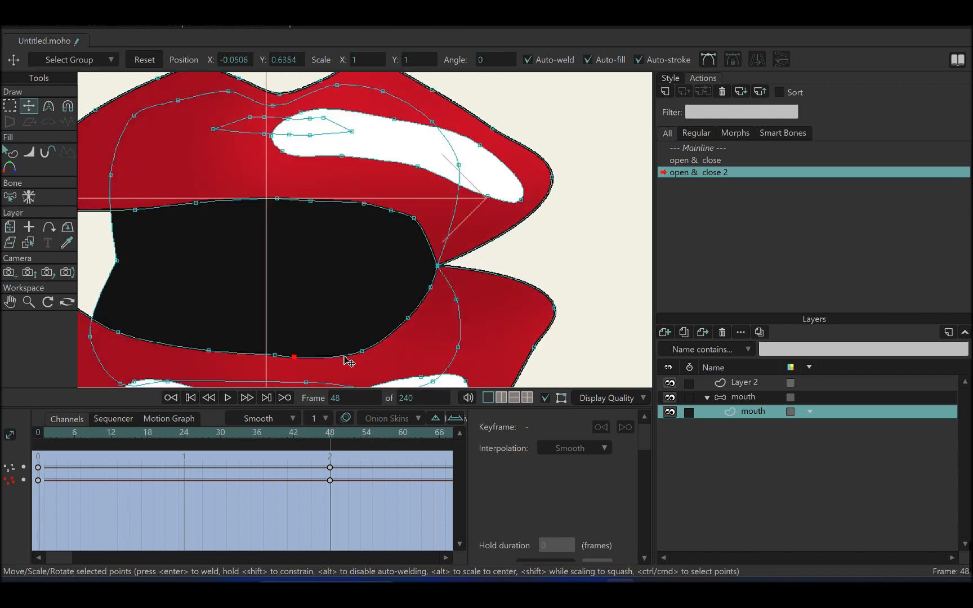
drag(360, 353, 354, 349)
drag(406, 319, 412, 325)
drag(431, 292, 365, 357)
- Bring the right outer contours of the upper and lower lips inward around the moved corner
drag(549, 182, 464, 192)
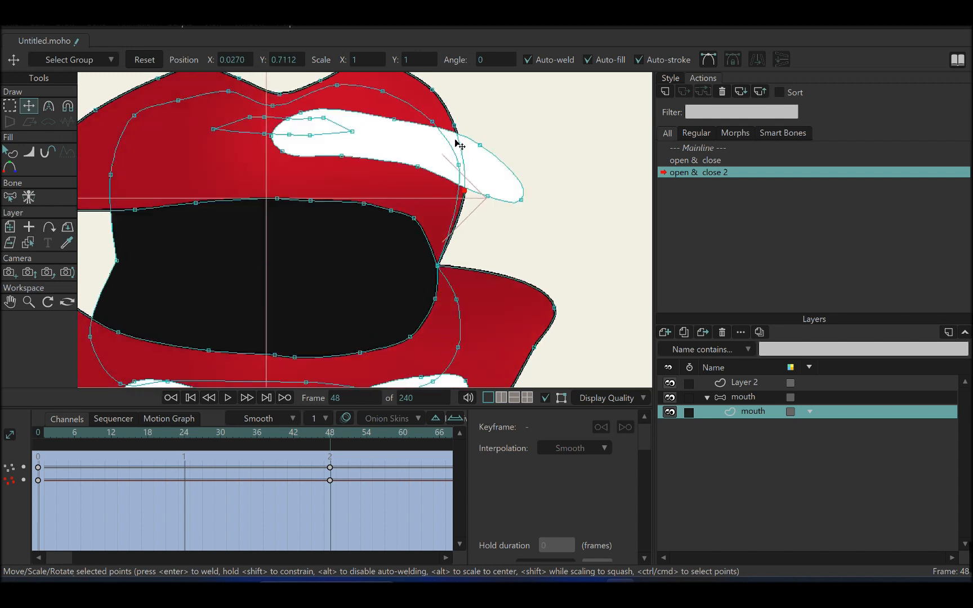
drag(455, 128, 448, 125)
drag(432, 90, 427, 96)
drag(555, 308, 455, 269)
scroll(573, 209, down, 3)
drag(557, 281, 528, 293)
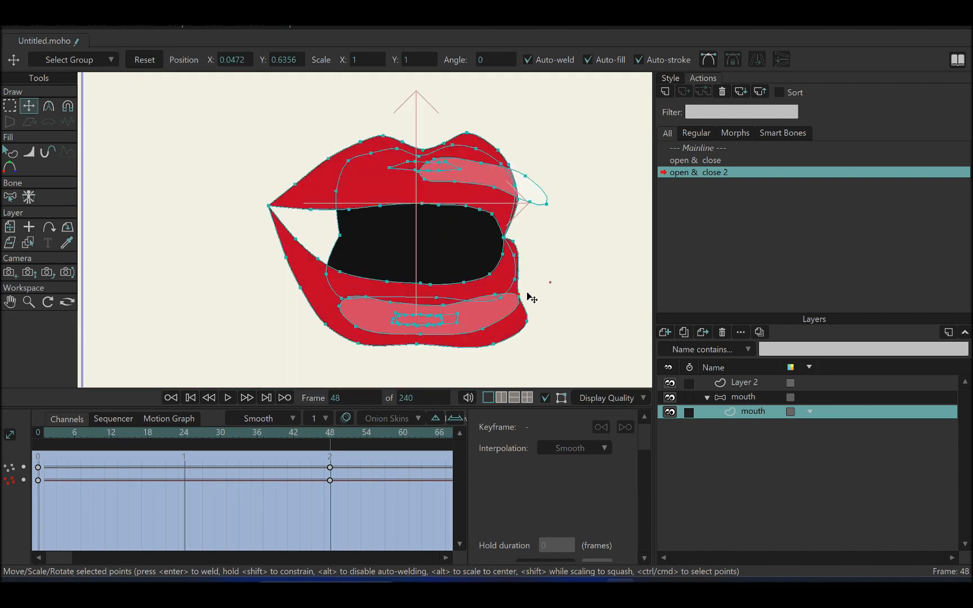
- Move the left lip corner onto the interior's left edge point and pull the neighbouring lip points inward
scroll(493, 342, down, 3)
scroll(369, 282, up, 4)
drag(282, 288, 338, 299)
scroll(379, 336, up, 6)
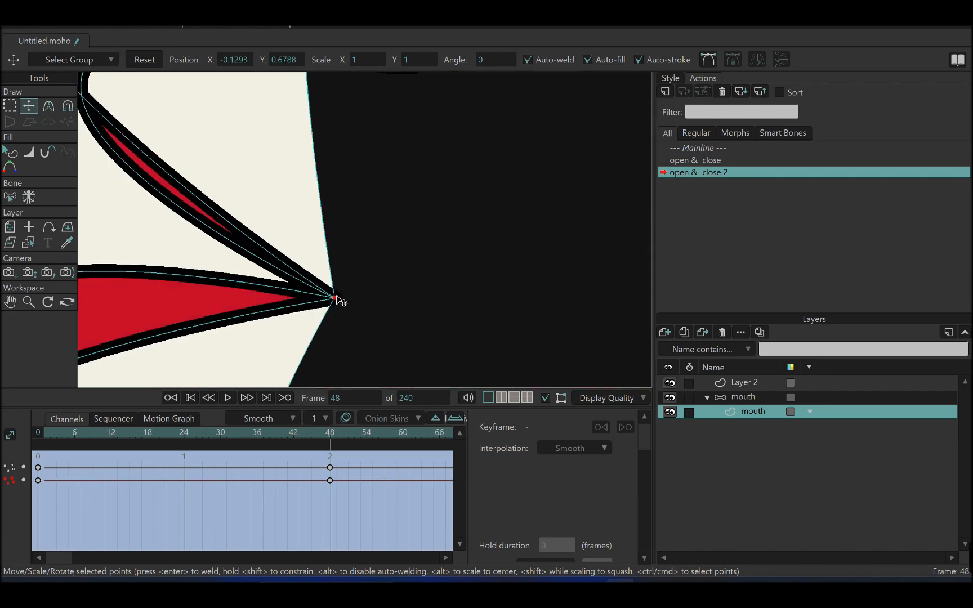
scroll(340, 330, down, 4)
drag(264, 256, 387, 278)
drag(384, 253, 414, 261)
drag(220, 188, 306, 205)
drag(309, 118, 338, 109)
- Shape the left inner and outer lip edges into rounded curves around the left corner
scroll(332, 96, down, 5)
drag(273, 203, 315, 251)
drag(319, 232, 339, 237)
drag(368, 171, 351, 174)
drag(259, 228, 308, 269)
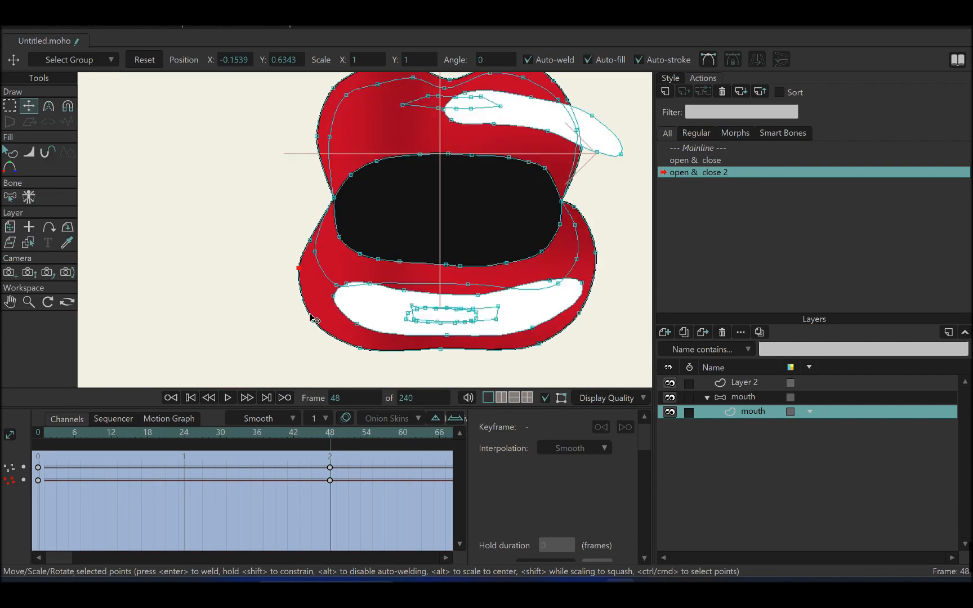
drag(313, 320, 326, 315)
- Smooth the lower lip's outer sides and tuck the interior's right-hand points inside the lower lip
scroll(381, 272, down, 3)
scroll(381, 273, up, 4)
drag(268, 254, 230, 260)
drag(228, 269, 226, 292)
drag(559, 212, 559, 227)
drag(559, 239, 551, 236)
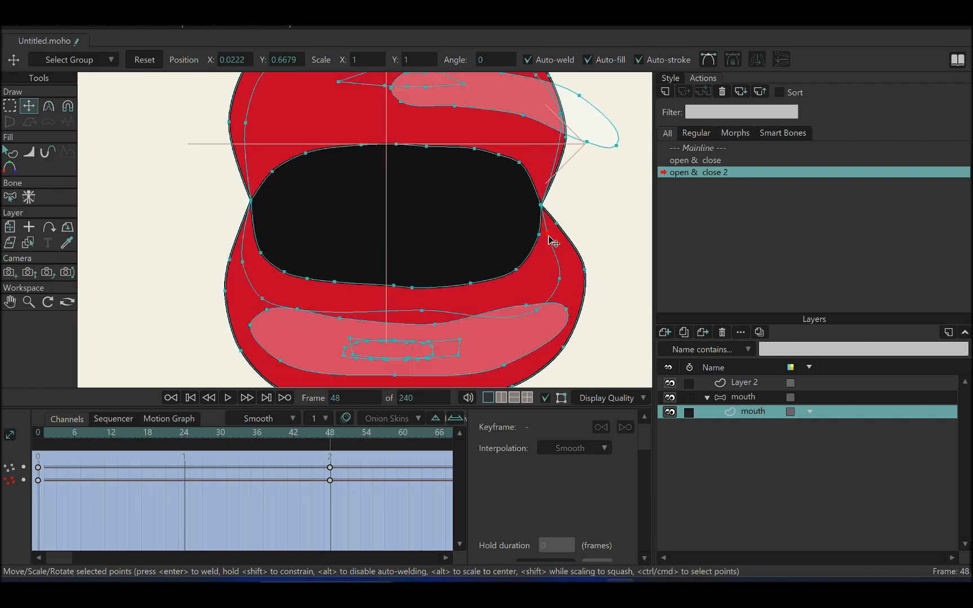
drag(560, 280, 549, 279)
drag(538, 311, 532, 305)
drag(590, 273, 581, 276)
- Round off the lower-left outer contour of the lower lip
drag(443, 343, 436, 298)
scroll(437, 299, down, 4)
drag(290, 266, 292, 266)
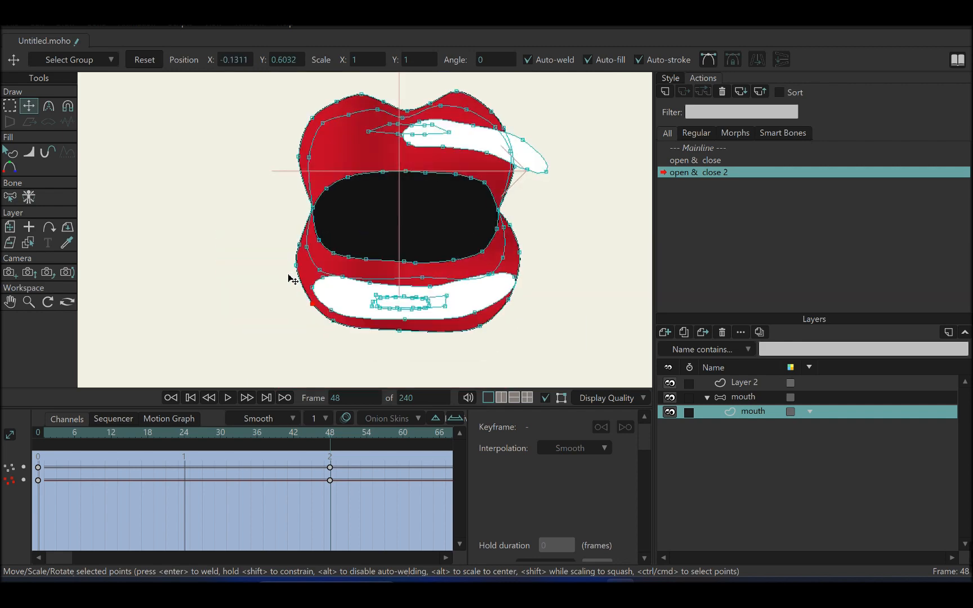
drag(299, 305, 303, 303)
- Select the lower lip highlight, then shrink and reposition it to fit inside the narrowed lower lip
scroll(414, 107, up, 4)
drag(438, 376, 430, 299)
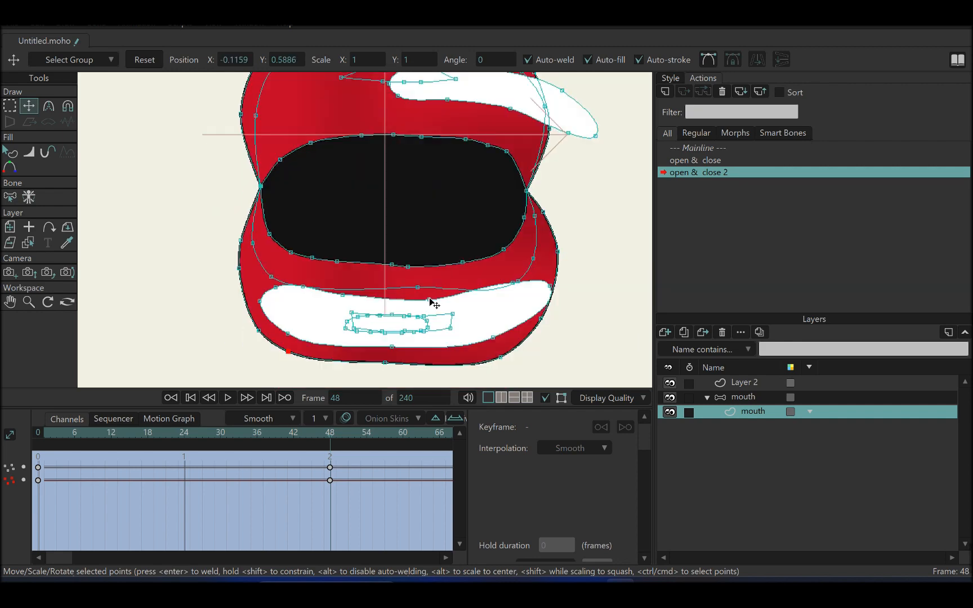
click(489, 322)
drag(550, 281, 476, 298)
drag(345, 335, 374, 332)
- Select the upper lip highlight, then shrink and shift it to fit inside the narrowed upper lip
drag(445, 96, 449, 187)
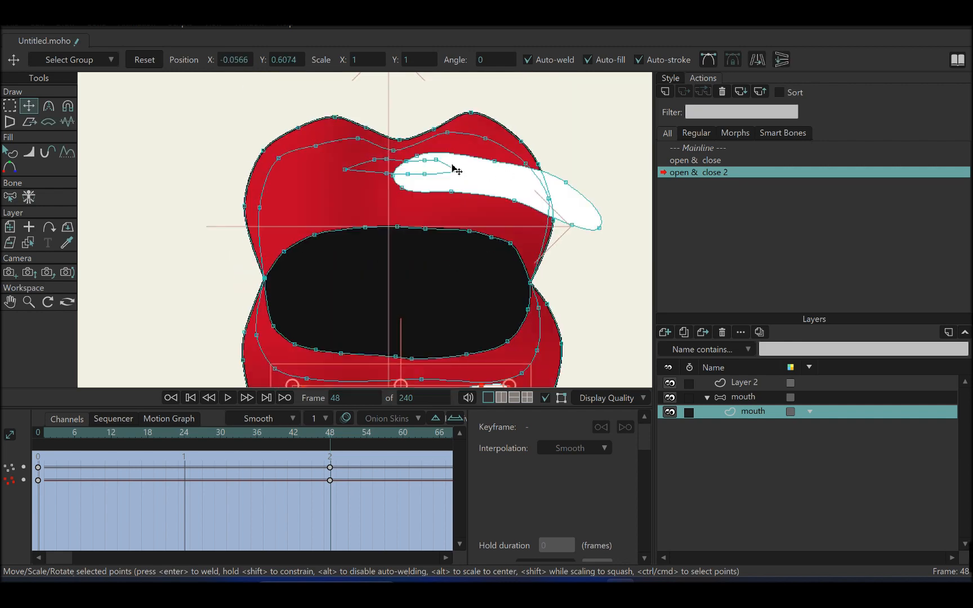
click(598, 221)
drag(602, 230, 566, 218)
drag(549, 202, 504, 195)
- Raise the upper lip's inner edge points into a smooth arch to open the mouth into a rounder shape
drag(425, 229, 386, 205)
drag(365, 228, 355, 213)
drag(314, 234, 308, 218)
drag(284, 252, 277, 243)
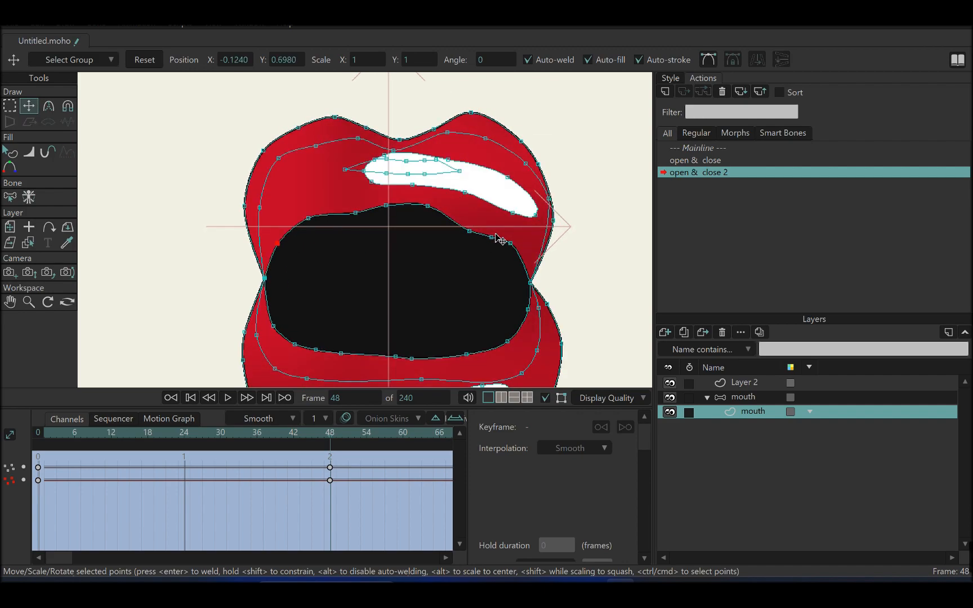
drag(492, 237, 495, 224)
drag(470, 231, 465, 209)
drag(428, 207, 382, 198)
drag(355, 213, 353, 202)
drag(308, 218, 319, 217)
drag(277, 244, 289, 241)
- Lower and widen the bottom edge of the mouth interior behind the lower lip
drag(457, 297, 454, 231)
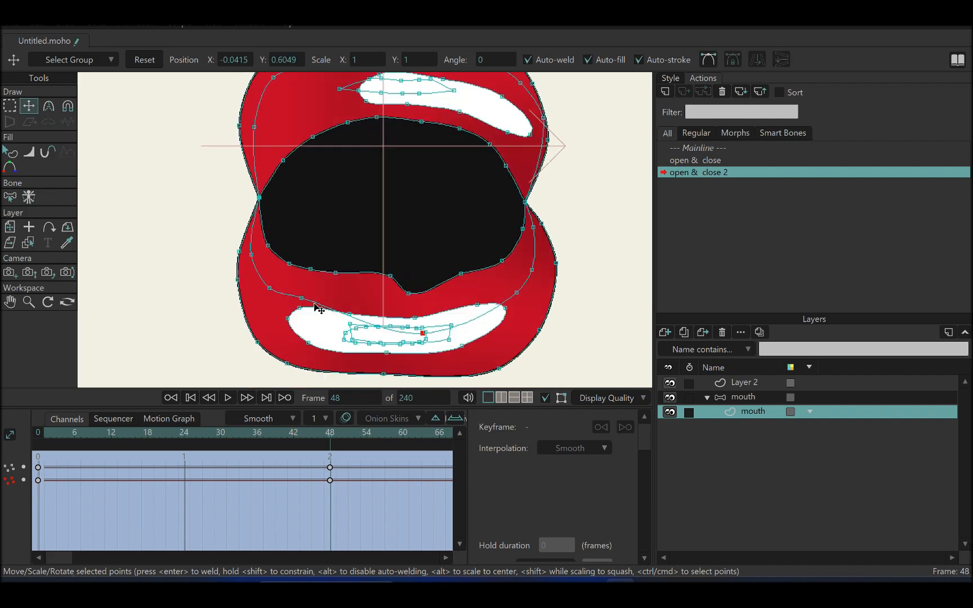
drag(301, 298, 293, 327)
drag(270, 288, 256, 293)
drag(517, 293, 538, 278)
- Lower the points of the lower lip's inner edge into a smooth downward curve
drag(461, 273, 468, 290)
drag(390, 276, 389, 292)
drag(310, 269, 308, 284)
drag(335, 273, 338, 285)
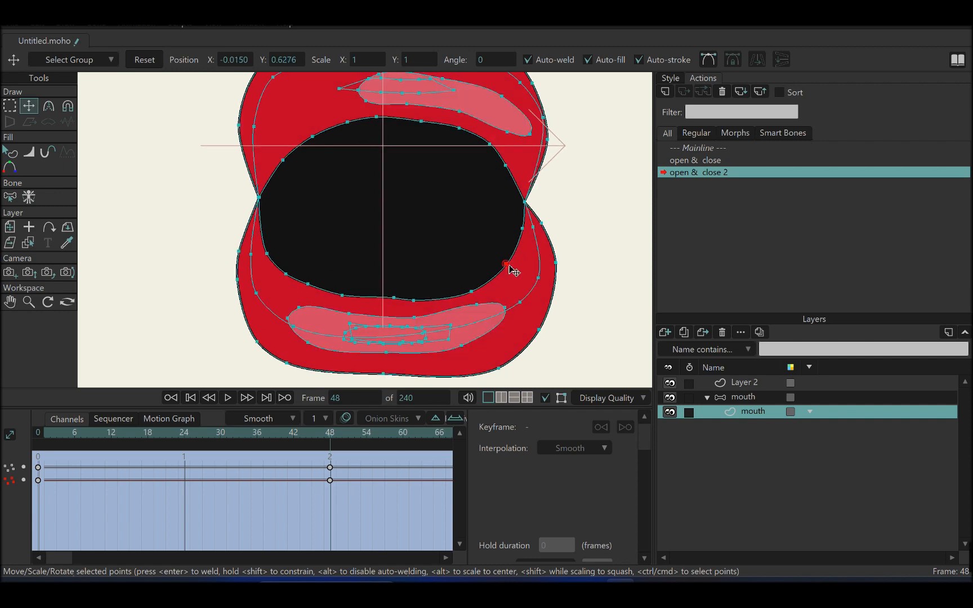
drag(394, 297, 389, 301)
drag(417, 301, 425, 300)
drag(326, 289, 328, 289)
drag(509, 267, 513, 264)
- Flatten the upper lip's two peaks and centre dip and round its outer contour toward the right side
scroll(404, 265, down, 2)
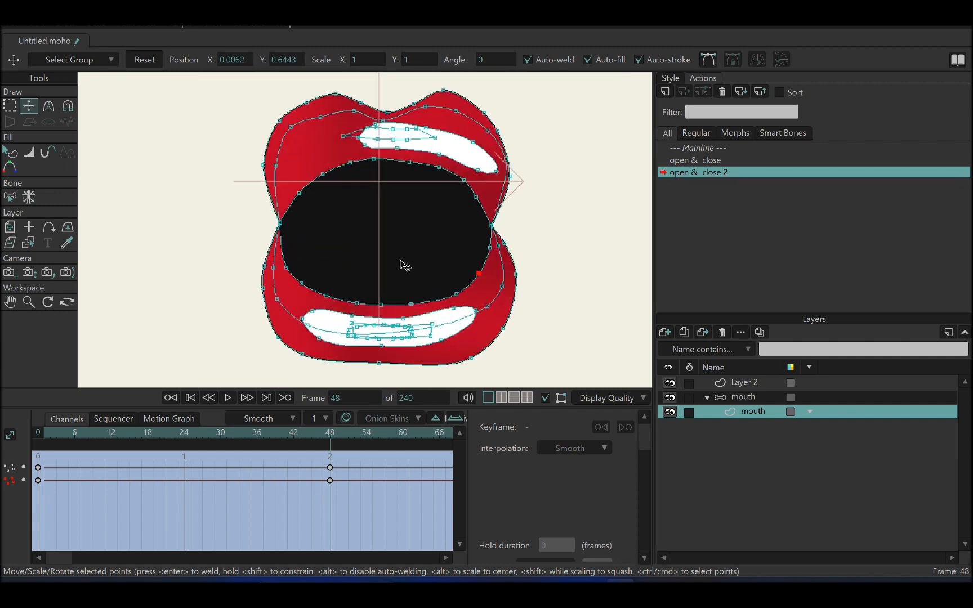
drag(397, 138, 384, 253)
scroll(384, 255, up, 4)
drag(369, 213, 402, 182)
drag(328, 199, 307, 185)
drag(251, 199, 261, 191)
drag(449, 182, 436, 185)
drag(504, 213, 479, 207)
drag(514, 240, 498, 226)
drag(543, 304, 534, 294)
- Adjust the outer contour and the hidden interior points along the upper lip's left side
drag(188, 288, 221, 288)
drag(227, 233, 241, 233)
drag(210, 224, 226, 227)
drag(358, 223, 334, 210)
drag(262, 190, 263, 195)
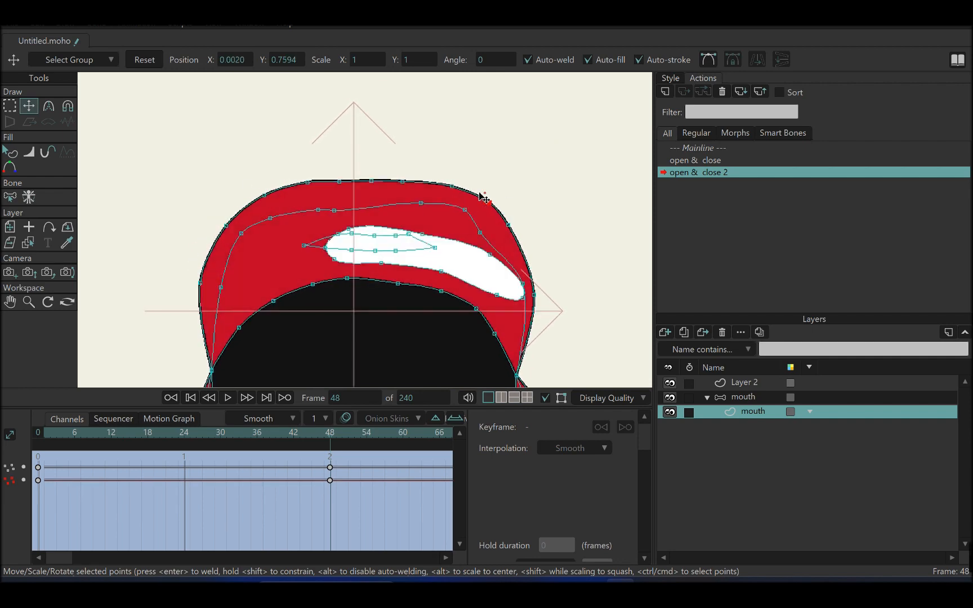
- Smooth the upper lip's right outer contour and space the interior's top-left points evenly behind the upper lip
scroll(456, 233, down, 2)
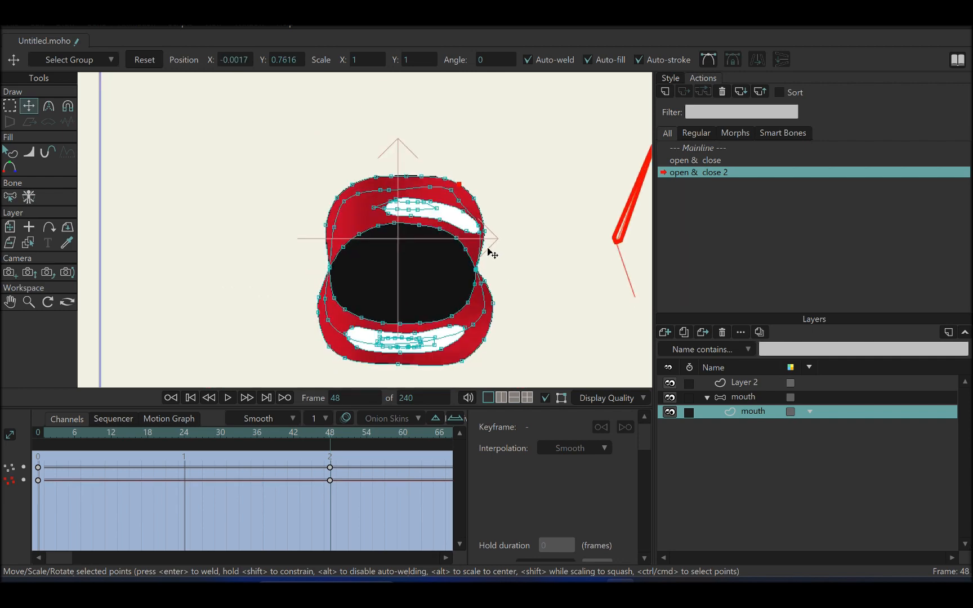
scroll(468, 201, up, 3)
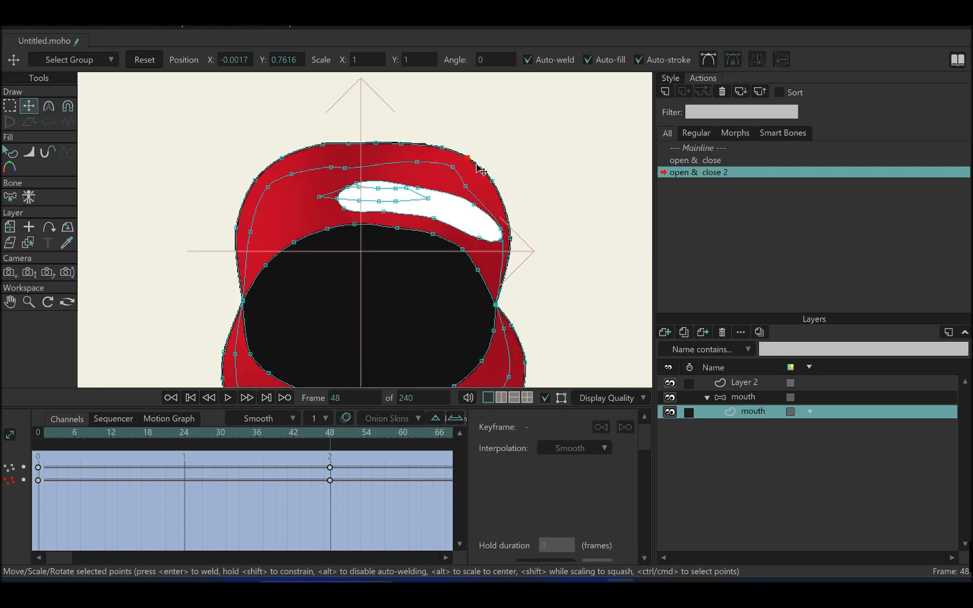
drag(466, 162, 441, 149)
drag(496, 175, 472, 180)
drag(354, 170, 388, 159)
drag(318, 169, 280, 169)
drag(270, 185, 252, 228)
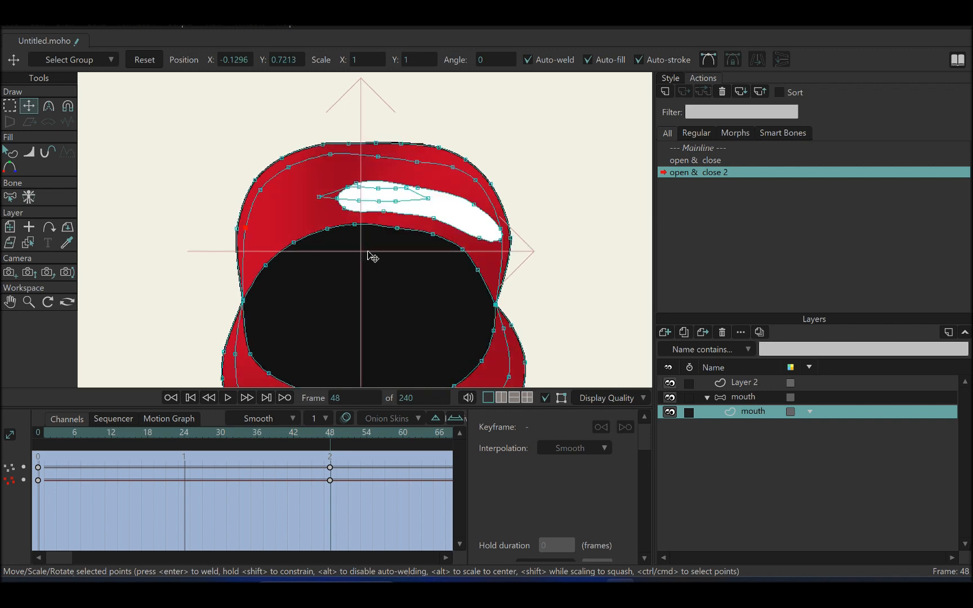
mouse_move(502, 220)
mouse_down()
mouse_move(498, 200)
mouse_move(518, 239)
mouse_up()
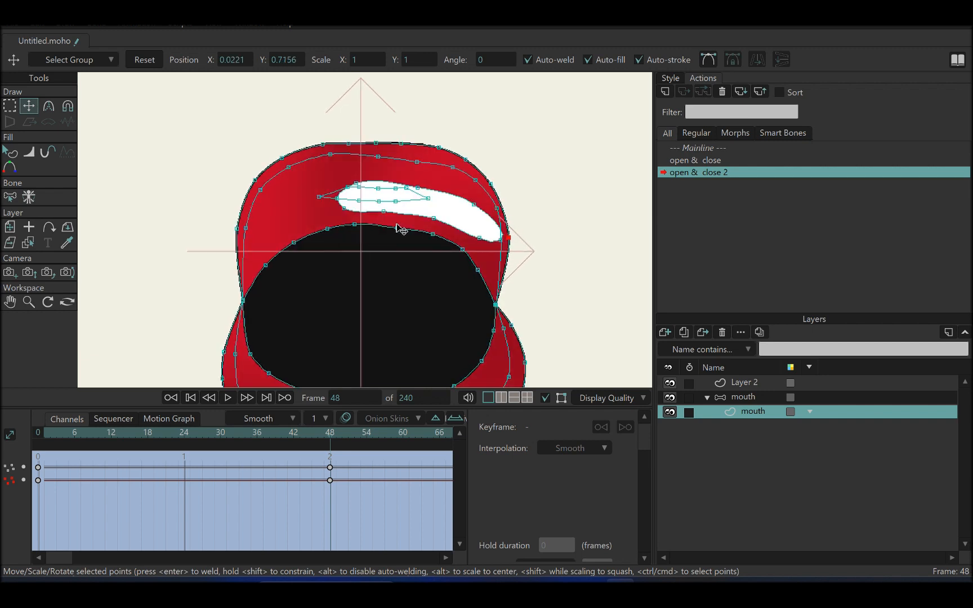
- Round the lower lip's outer contour along its bottom and sides, and adjust the neighbouring points toward the inner edge
scroll(395, 264, down, 3)
mouse_move(446, 336)
mouse_down()
mouse_move(446, 264)
mouse_move(489, 280)
mouse_up()
scroll(452, 265, up, 1)
click(489, 287)
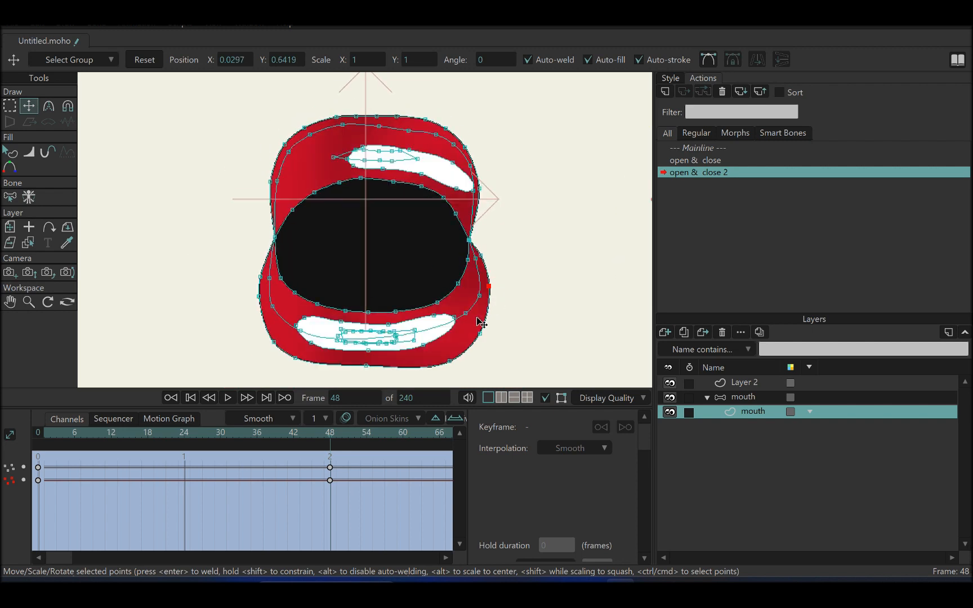
drag(367, 367, 377, 380)
drag(285, 355, 292, 359)
drag(267, 340, 273, 342)
drag(482, 333, 477, 335)
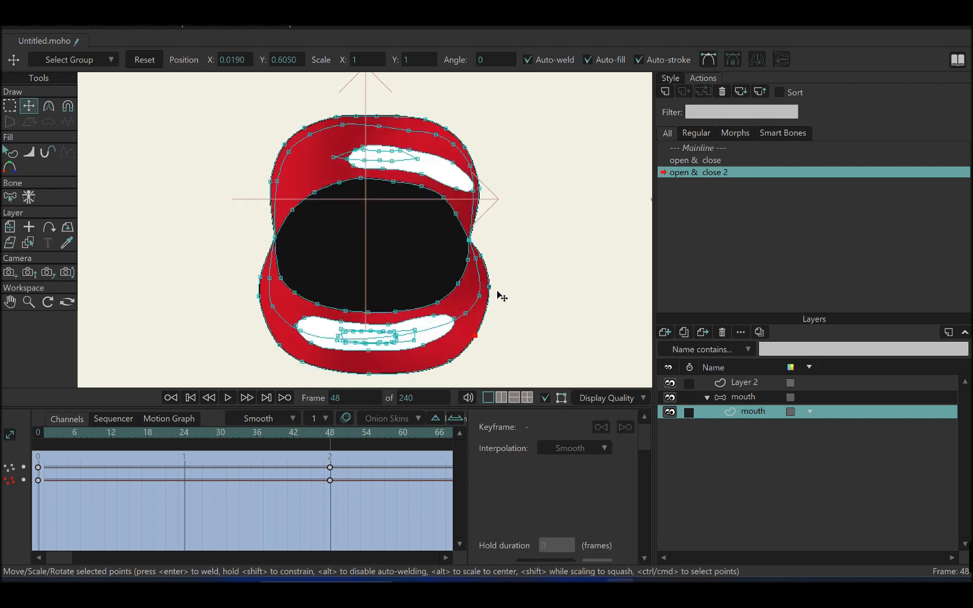
click(497, 291)
drag(479, 297, 466, 292)
drag(318, 304, 343, 313)
- Align the overlapping contour points at the left and right mouth corners in the frame 48 pose
scroll(286, 235, up, 7)
scroll(285, 235, up, 3)
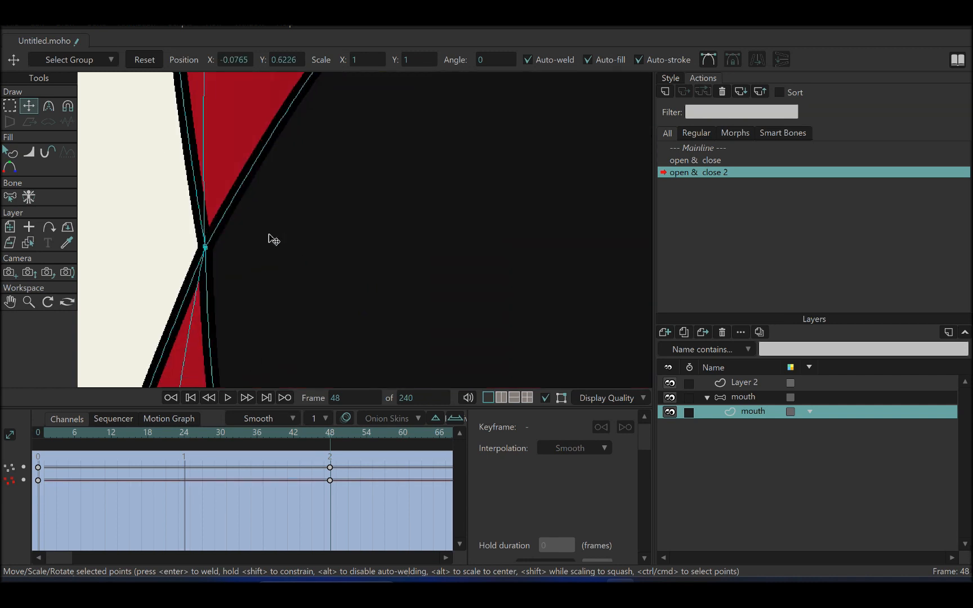
click(205, 248)
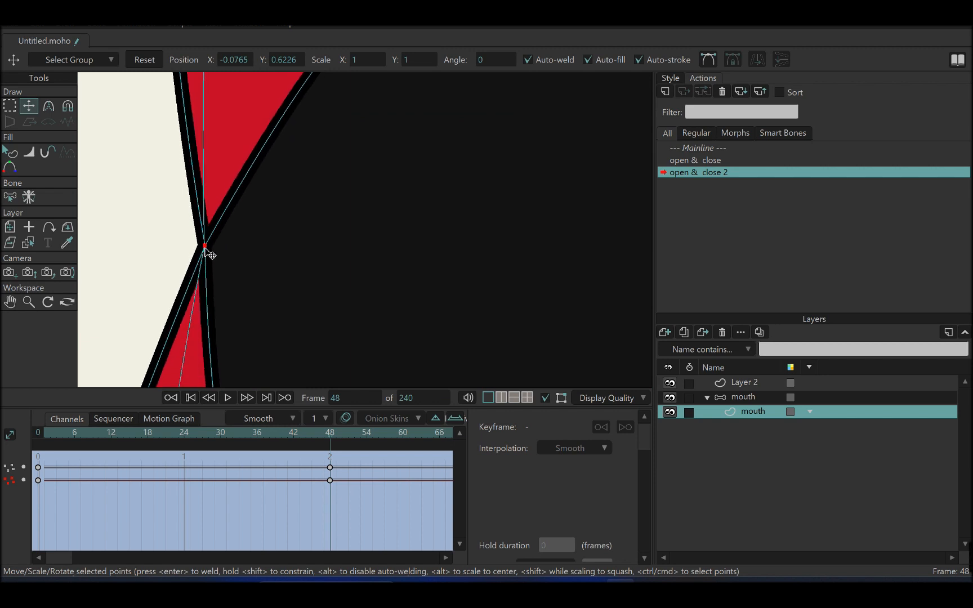
drag(608, 276, 361, 288)
drag(469, 289, 387, 321)
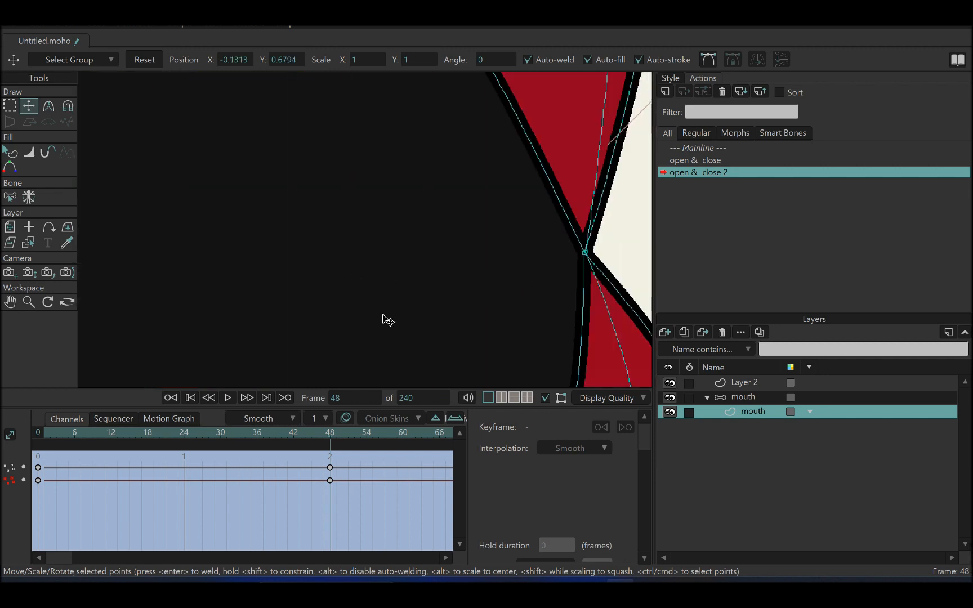
drag(620, 310, 488, 314)
scroll(424, 265, up, 4)
click(309, 247)
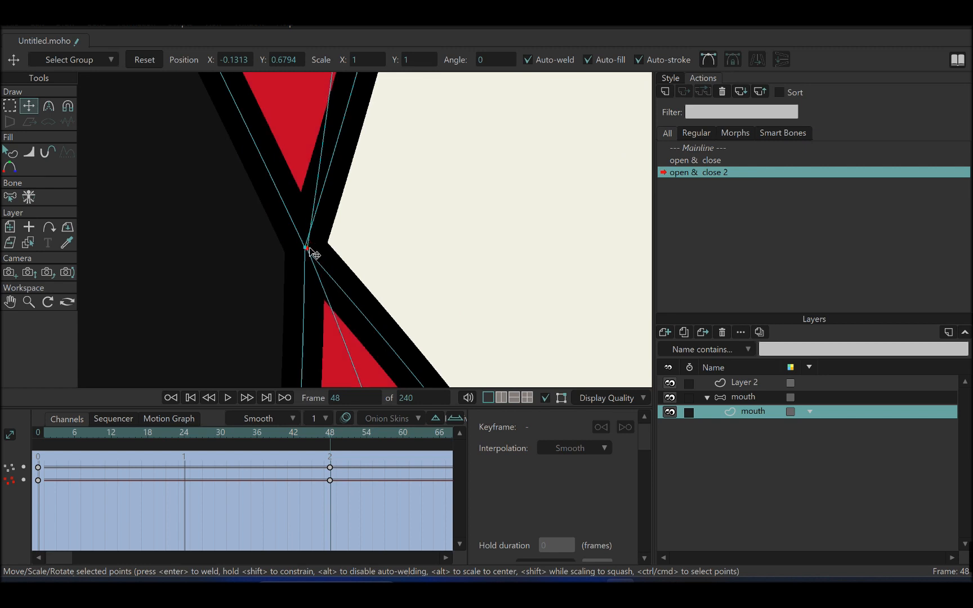
scroll(324, 262, down, 4)
scroll(329, 266, down, 5)
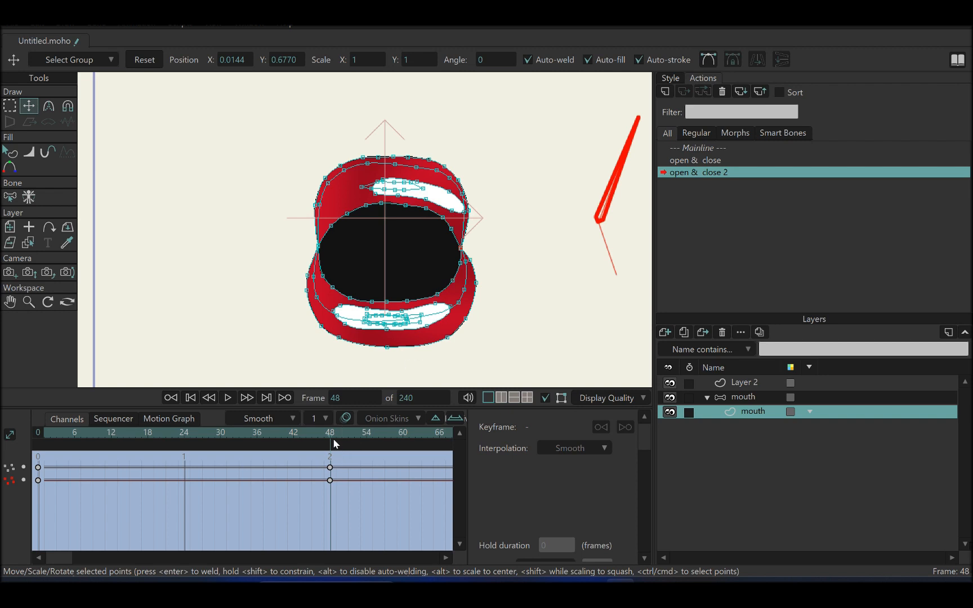
- At frame 24, close the gap at the right mouth corner and adjust the lower lip's point beside it
drag(329, 436, 185, 434)
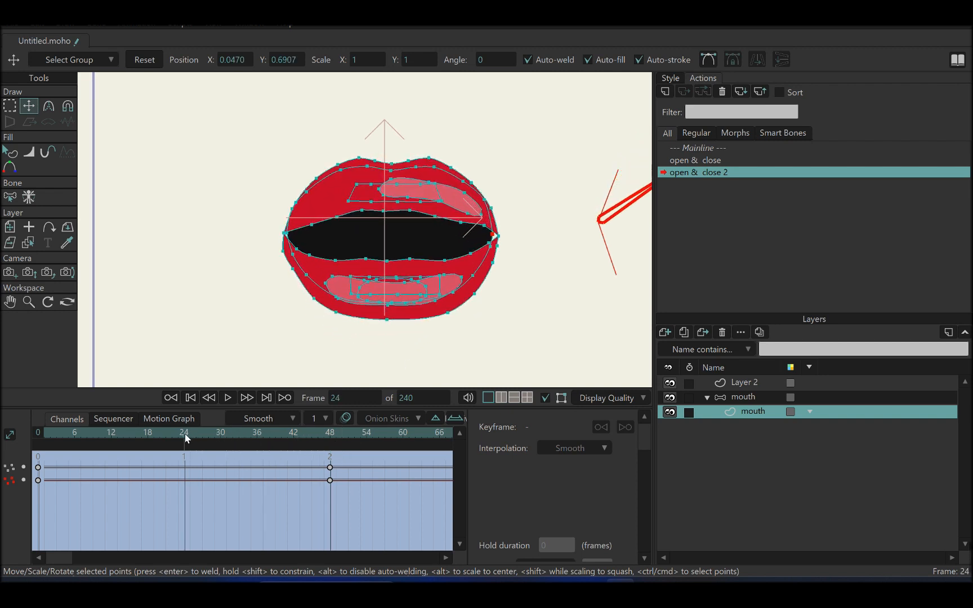
scroll(504, 265, up, 5)
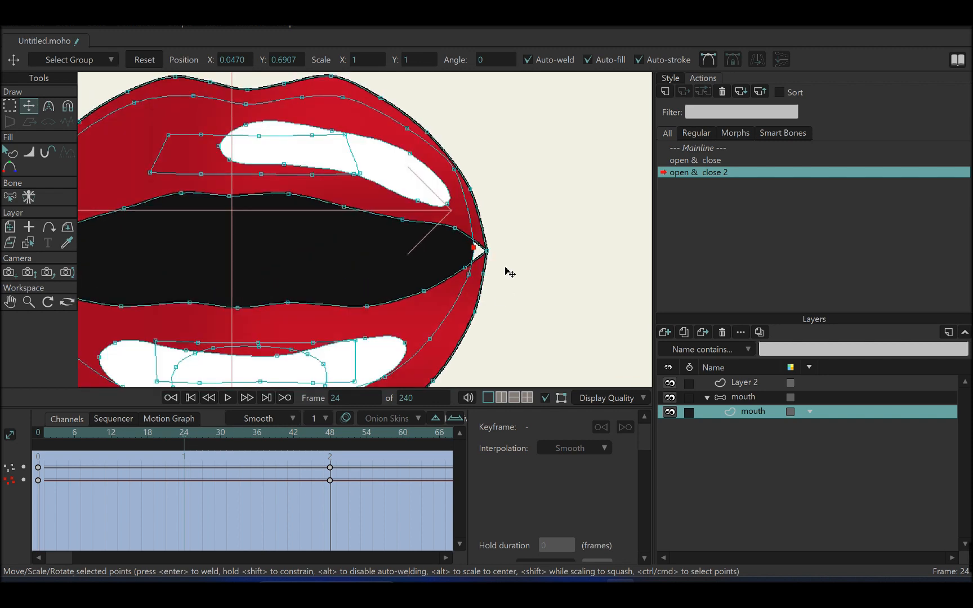
scroll(510, 272, up, 3)
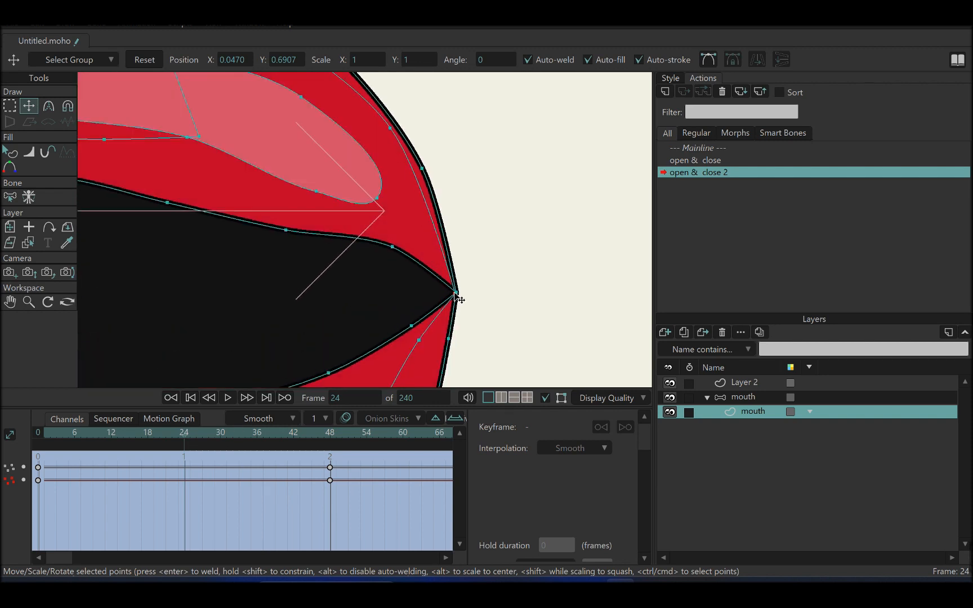
drag(423, 319, 432, 345)
scroll(565, 309, down, 6)
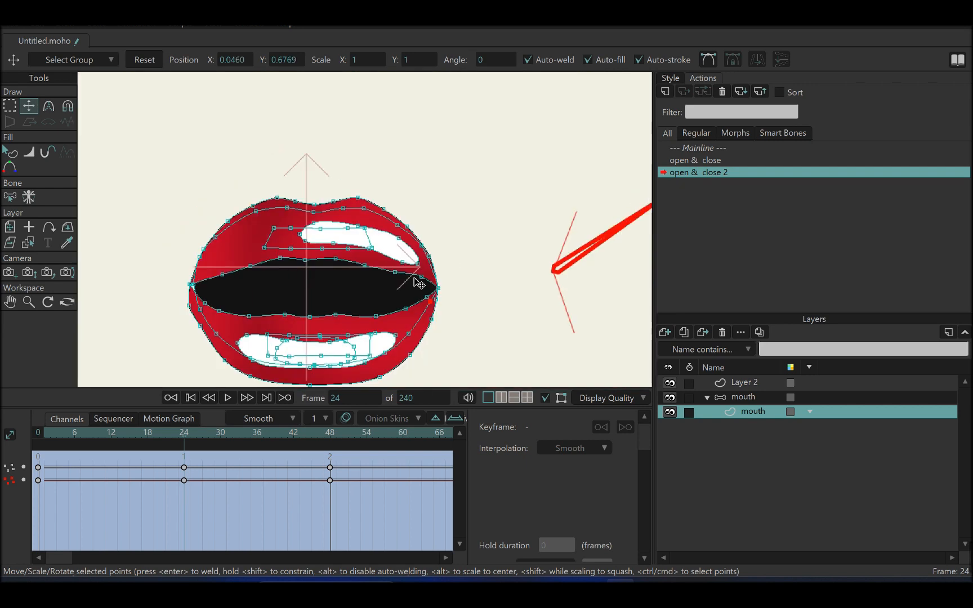
- Join the contour points at the left mouth corner and move the upper lip's nearby interior points inward
scroll(350, 291, up, 6)
scroll(353, 292, up, 4)
drag(424, 334, 400, 329)
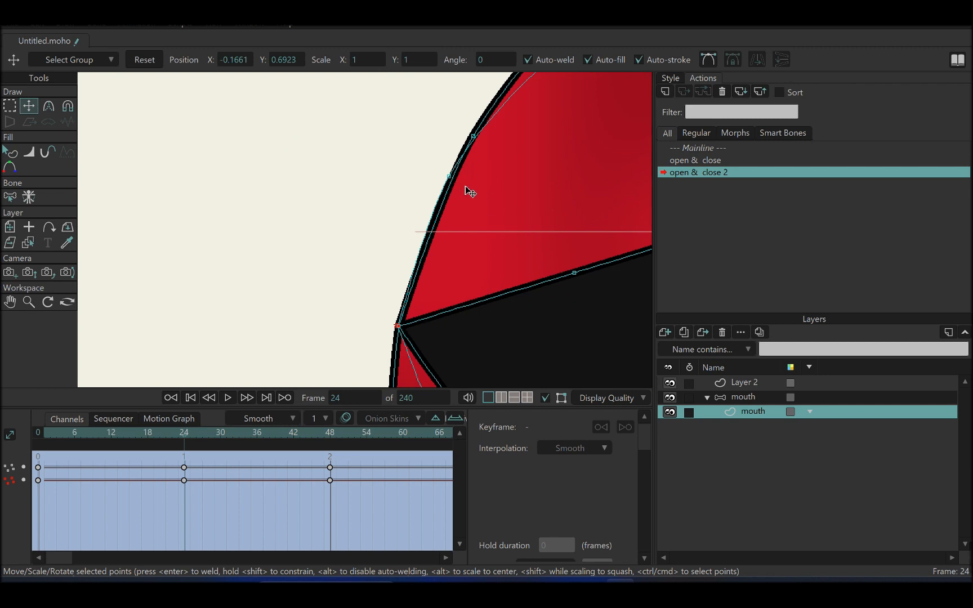
drag(469, 192, 449, 186)
scroll(479, 199, down, 5)
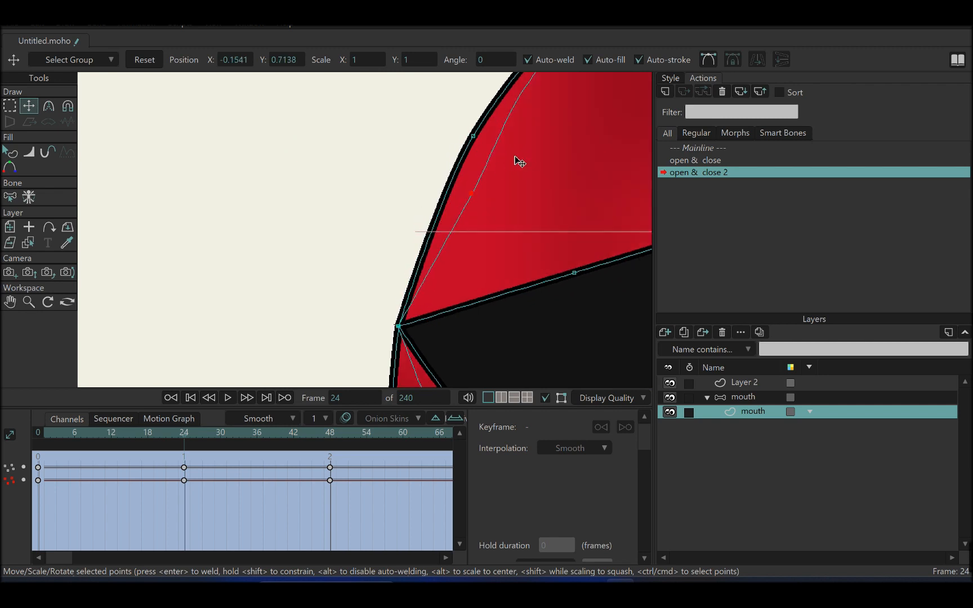
scroll(420, 170, down, 5)
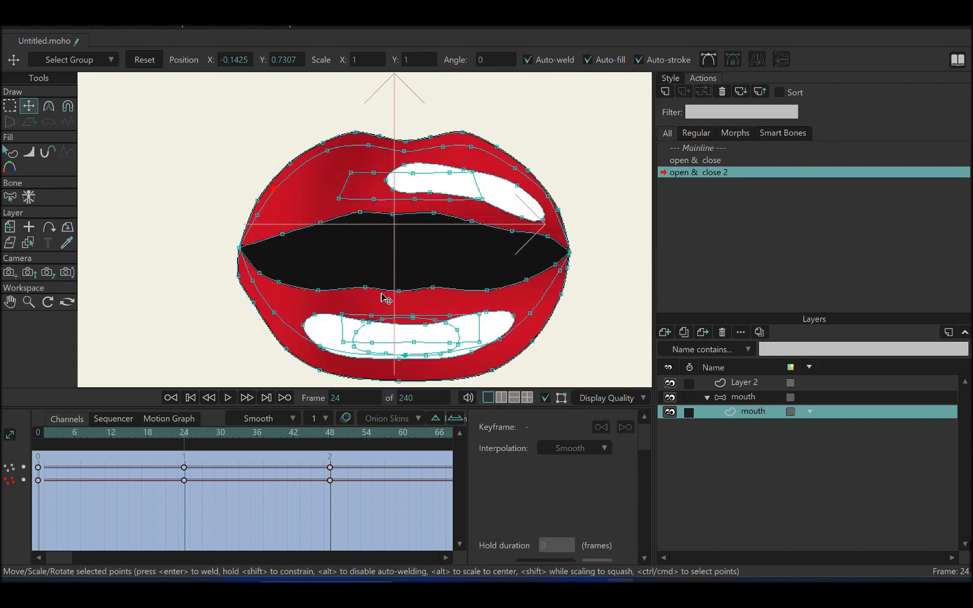
- Smooth the lower lip's left outer contour just below the mouth corner
scroll(260, 267, up, 3)
drag(250, 247, 263, 241)
drag(281, 302, 283, 298)
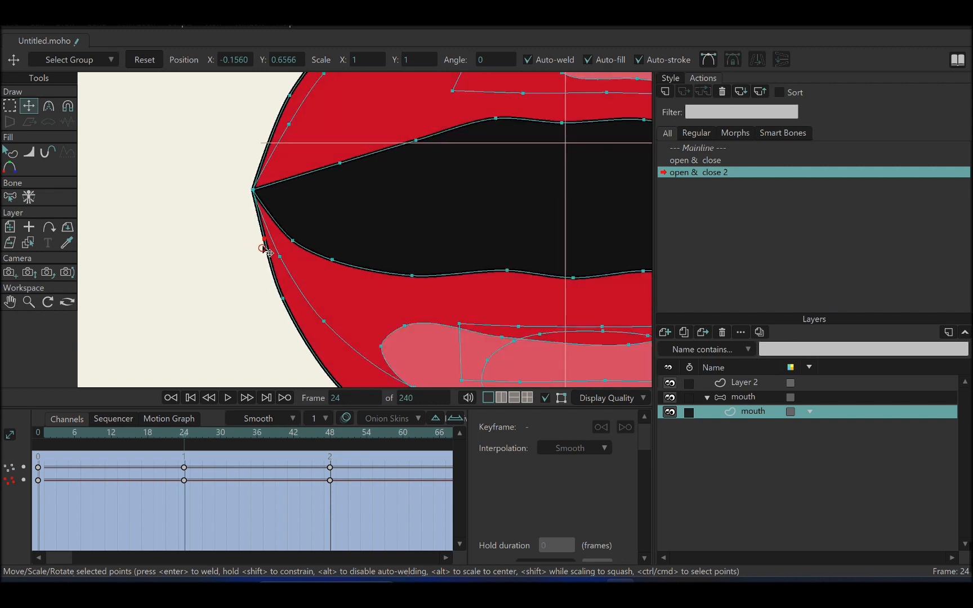
scroll(311, 207, down, 4)
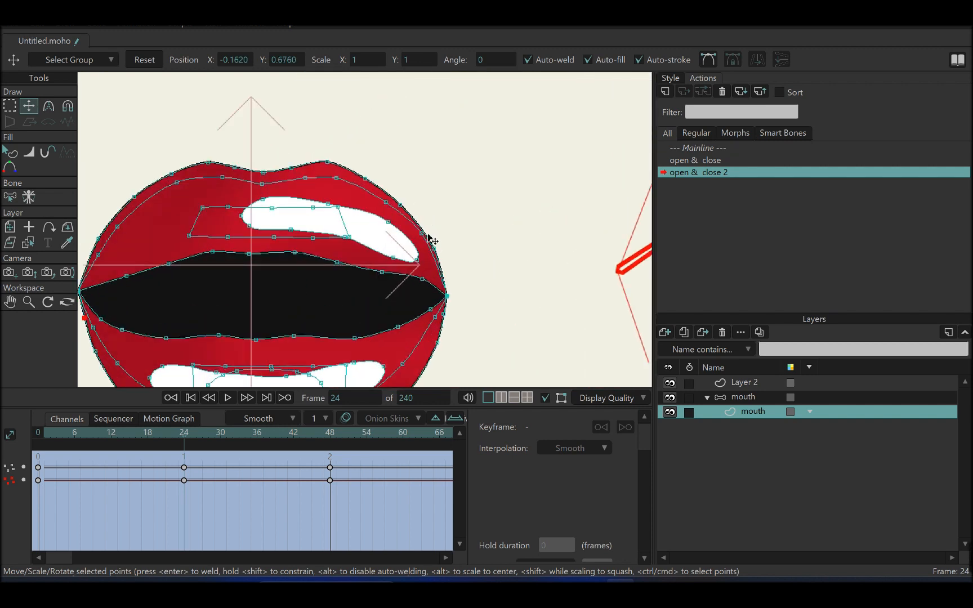
- Smooth the upper lip's right outer contour and its adjacent interior points above the mouth corner
drag(416, 238, 410, 239)
drag(430, 246, 406, 211)
drag(302, 246, 391, 218)
scroll(371, 273, down, 5)
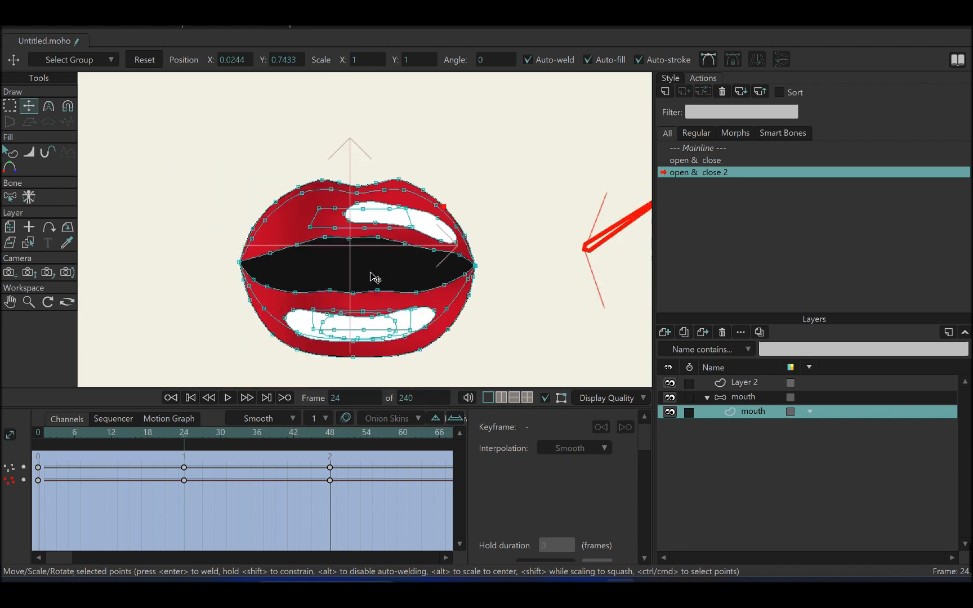
- Reshape the lower lip's inner edge at frame 24 into a smooth, shallow downward curve
mouse_move(374, 285)
mouse_down()
mouse_move(367, 245)
mouse_move(375, 283)
mouse_up()
scroll(359, 256, up, 6)
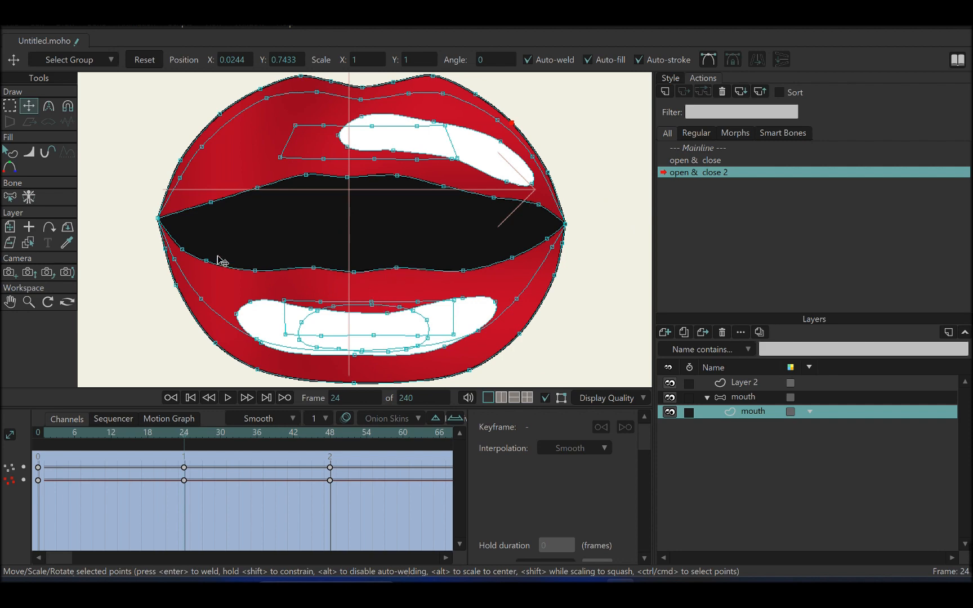
drag(182, 250, 254, 272)
drag(314, 268, 403, 273)
click(313, 272)
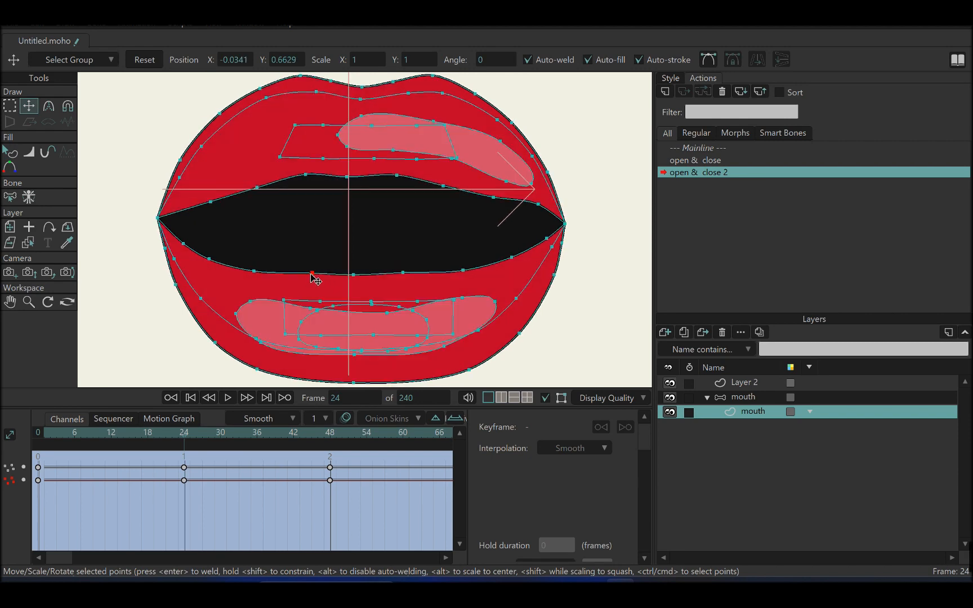
click(463, 271)
drag(322, 274, 318, 274)
- Reshape the upper lip's inner edge into a smooth arch and fine-tune the lower lip's inner edge
drag(356, 185, 405, 176)
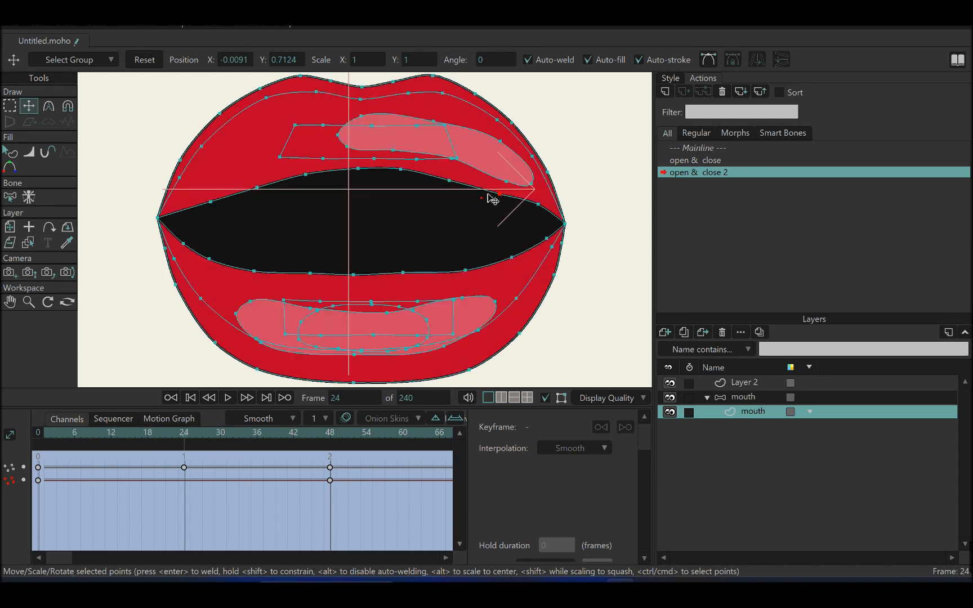
click(539, 208)
drag(501, 197, 453, 186)
drag(220, 206, 260, 192)
drag(183, 247, 209, 256)
drag(402, 272, 402, 275)
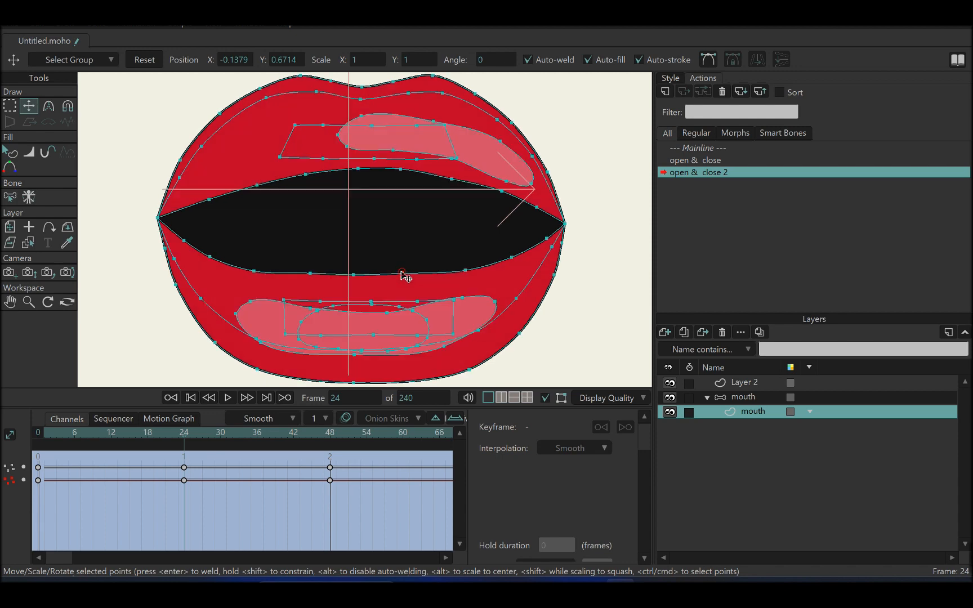
- Render a preview of frame 24 to inspect the half-open mouth, and close the preview
scroll(399, 233, down, 3)
scroll(393, 225, down, 2)
scroll(398, 244, up, 1)
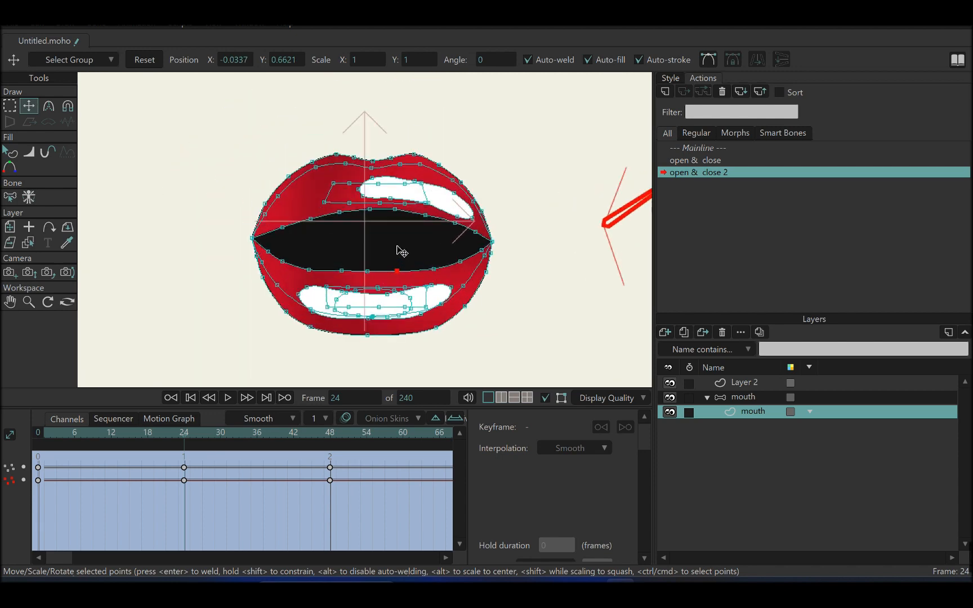
key(ctrl+r)
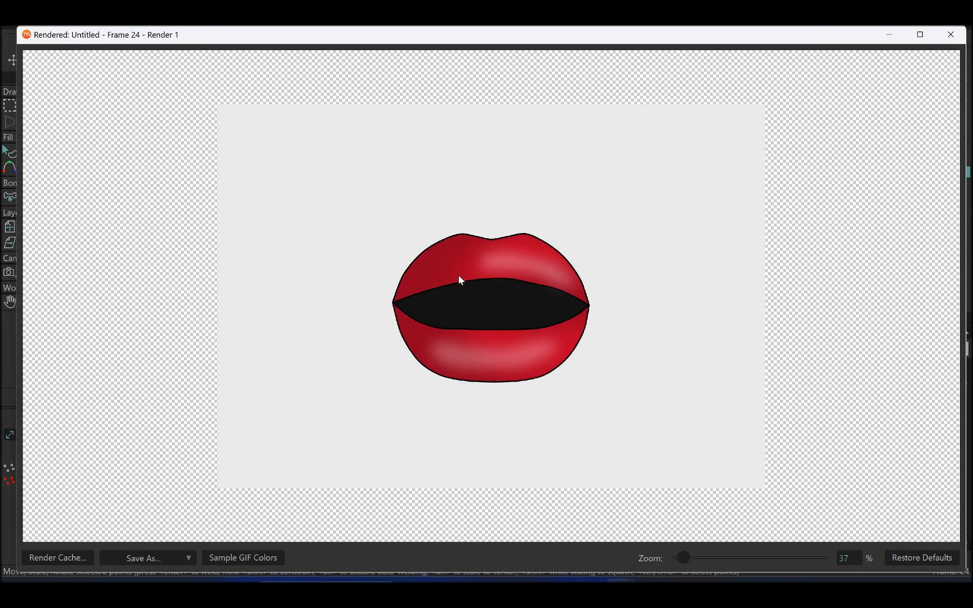
click(951, 34)
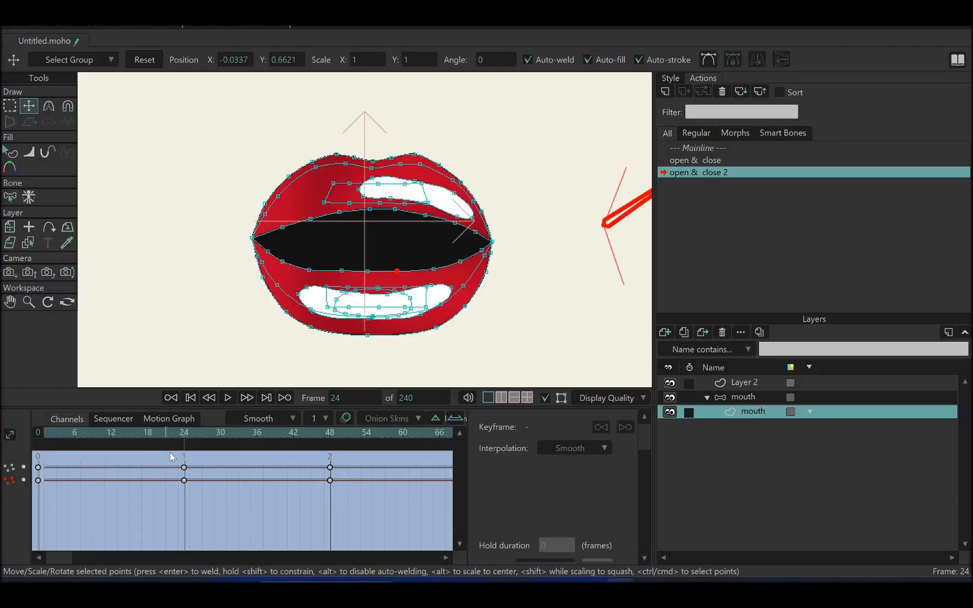
- At frame 6, adjust the interior contour points of the lips beside the right mouth corner
drag(182, 434, 74, 437)
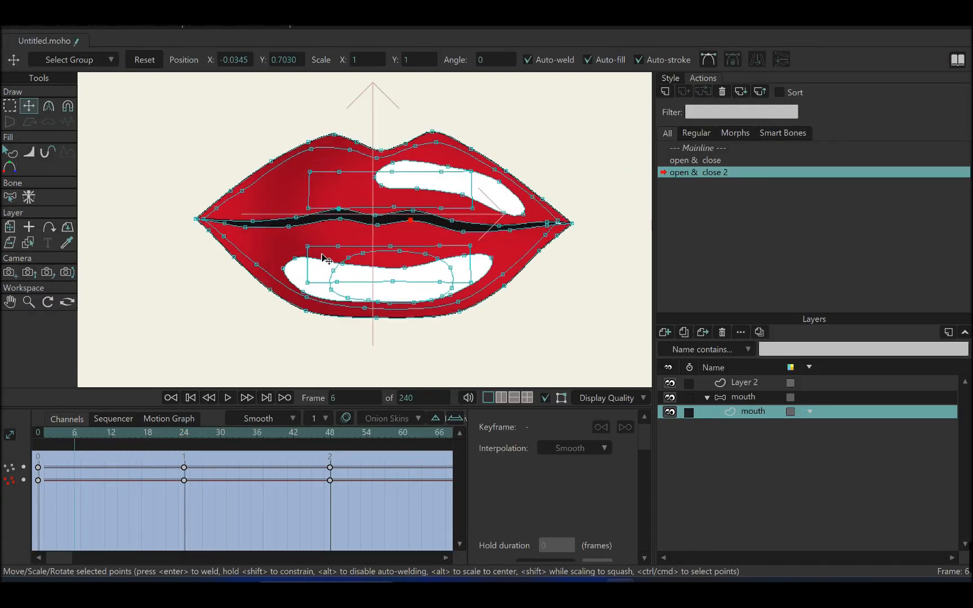
scroll(326, 243, up, 3)
drag(328, 240, 259, 268)
scroll(310, 268, down, 2)
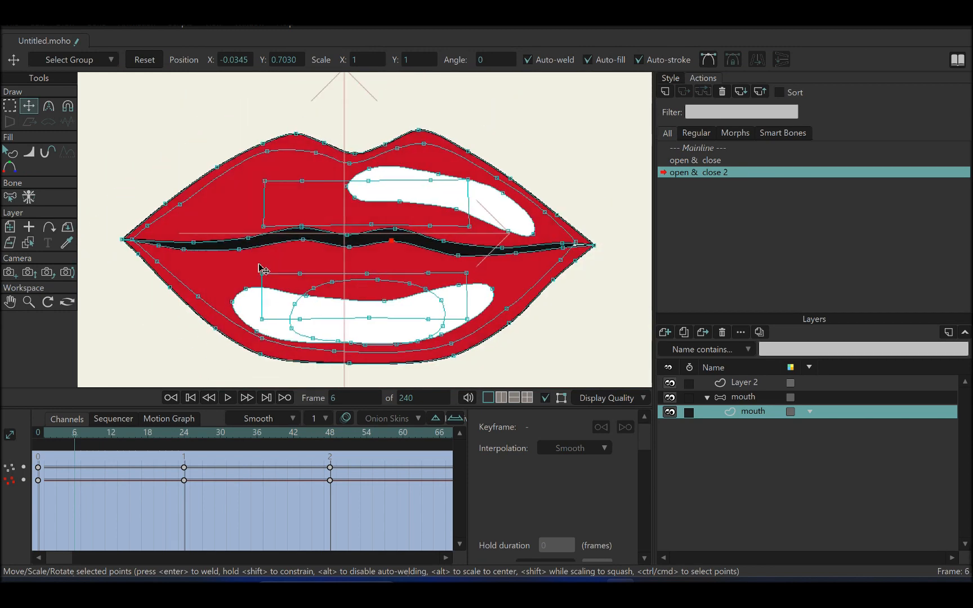
scroll(490, 254, up, 4)
drag(461, 239, 288, 278)
drag(541, 267, 446, 290)
drag(368, 323, 374, 337)
- Move the stray interior point into the left mouth corner and reposition the interior points just above and below it
drag(242, 289, 548, 295)
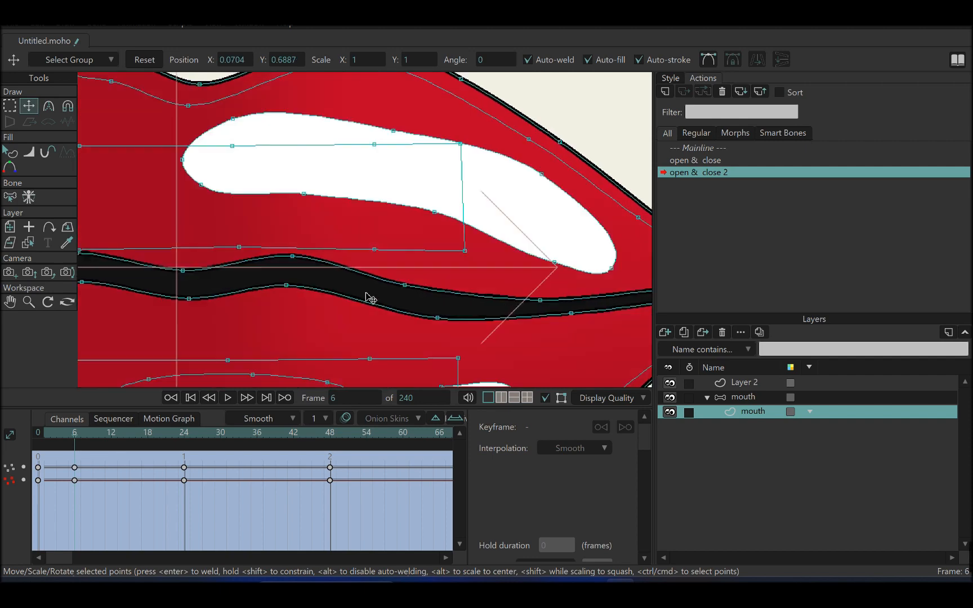
drag(185, 293, 496, 278)
scroll(313, 275, up, 4)
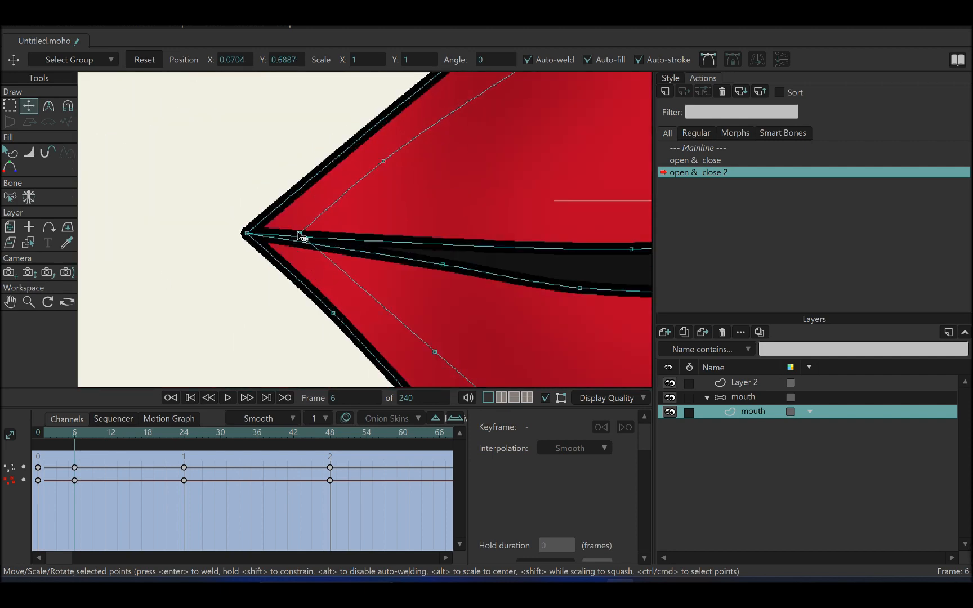
drag(298, 232, 251, 232)
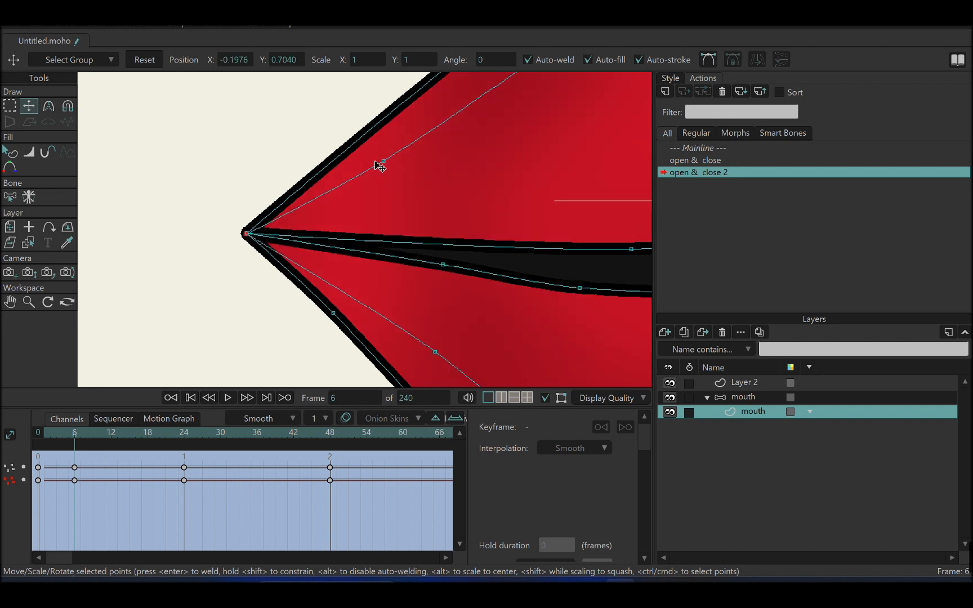
drag(380, 167, 365, 155)
drag(410, 341, 391, 350)
drag(361, 155, 362, 171)
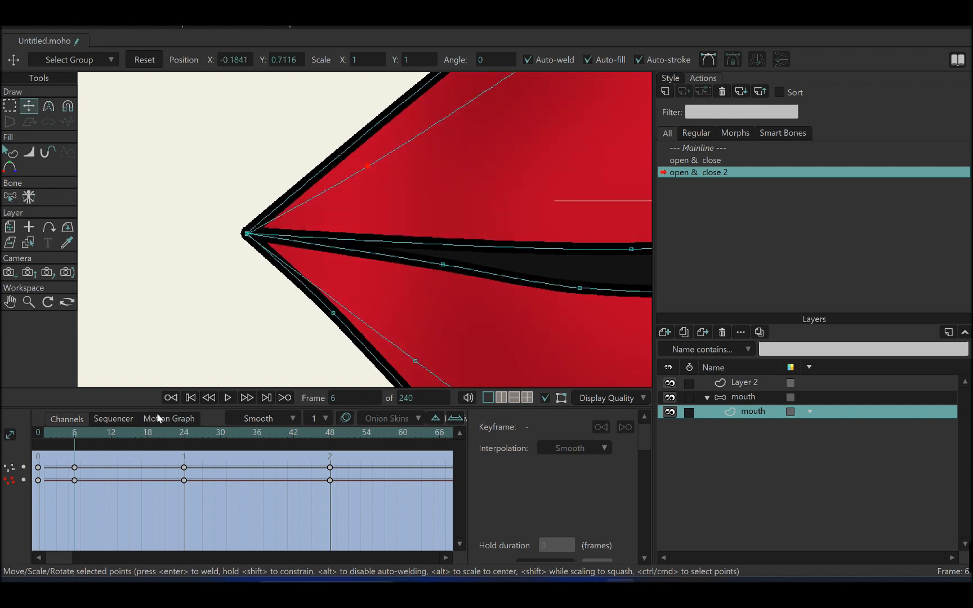
scroll(321, 235, down, 10)
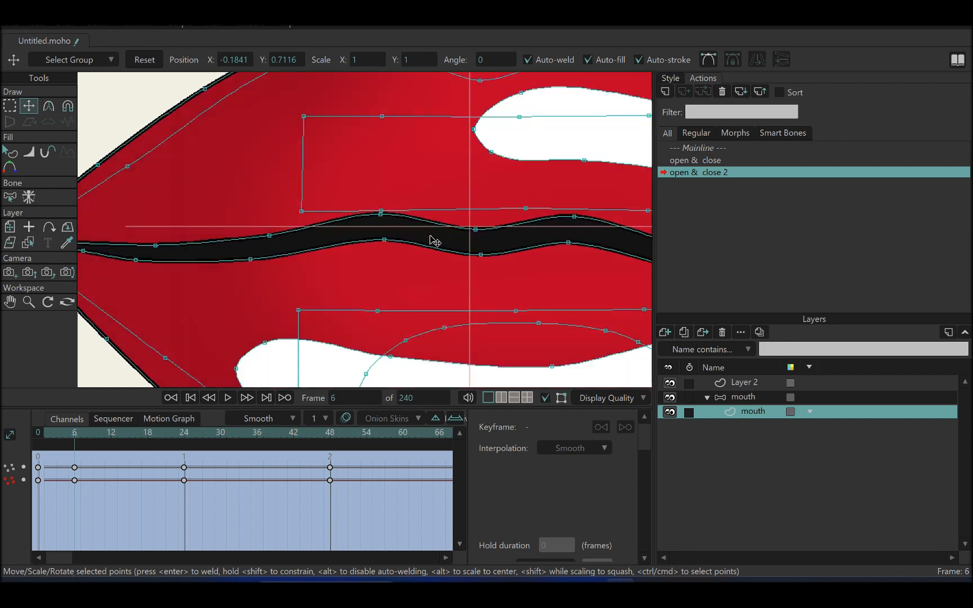
- Check the closed pose at frame 0 and the open pose at frame 48, and select the mouth bone layer
mouse_move(61, 435)
mouse_down()
mouse_move(31, 442)
mouse_move(53, 436)
mouse_move(257, 475)
mouse_move(242, 471)
mouse_move(324, 470)
mouse_move(90, 456)
mouse_move(76, 435)
mouse_move(39, 439)
mouse_up()
scroll(262, 279, down, 8)
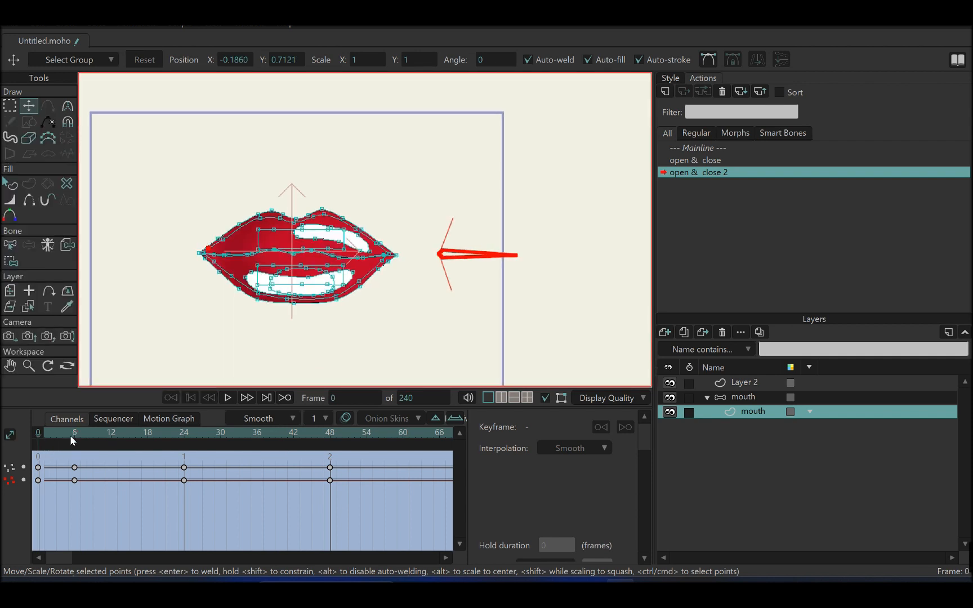
drag(345, 317, 371, 292)
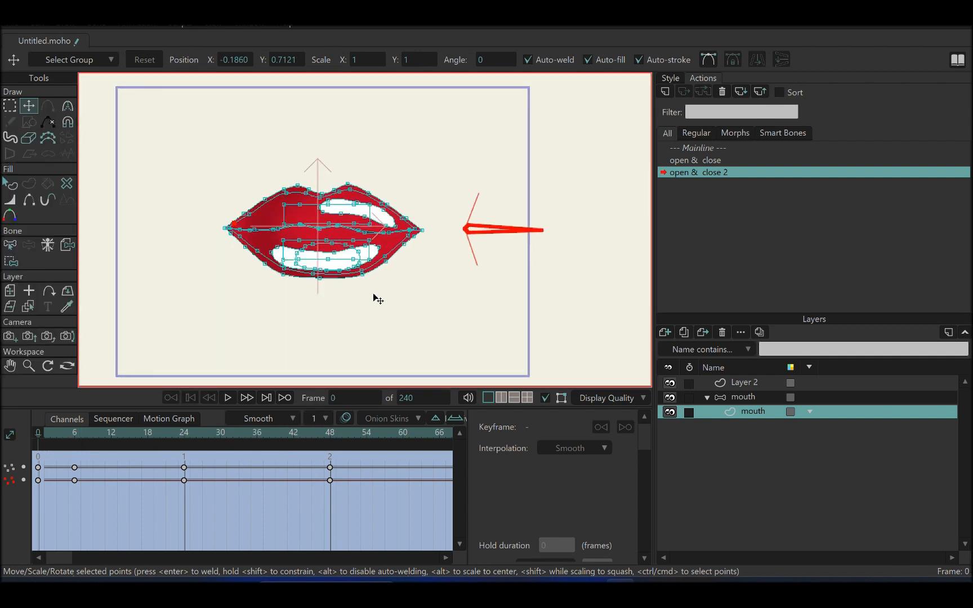
click(330, 438)
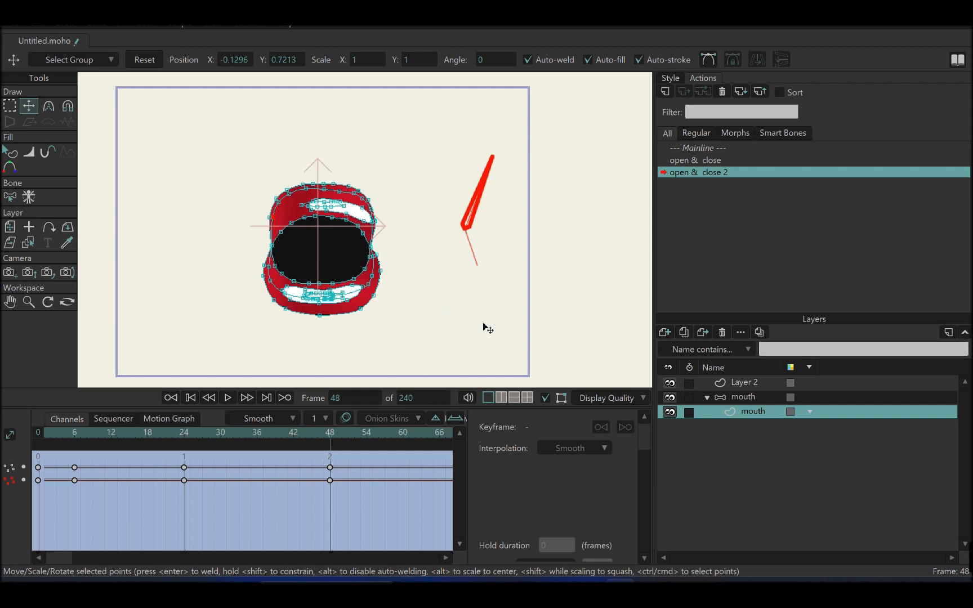
click(725, 400)
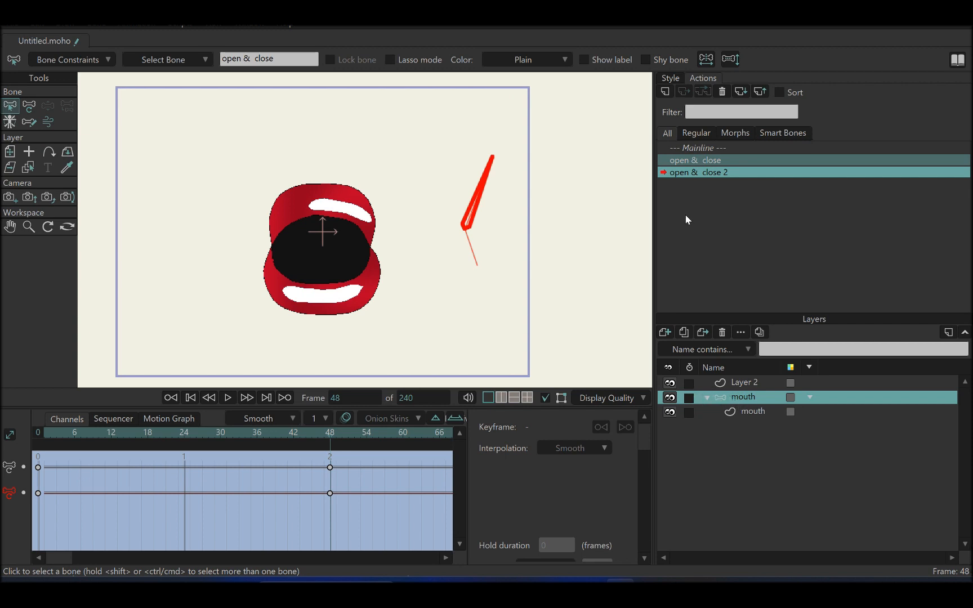
- Return to the mainline and swing the control bone both ways to test the two mouth-opening actions
double_click(696, 148)
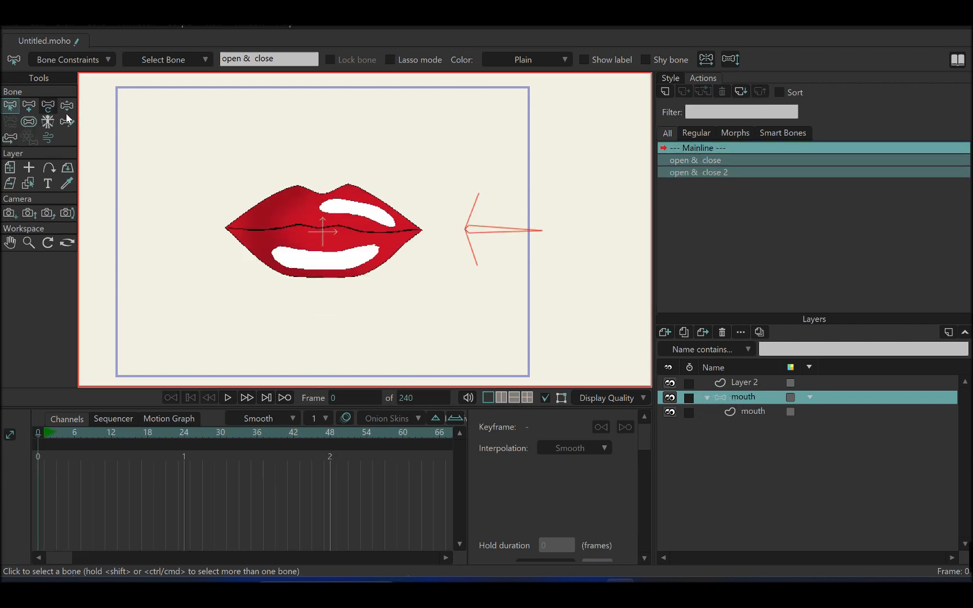
click(69, 106)
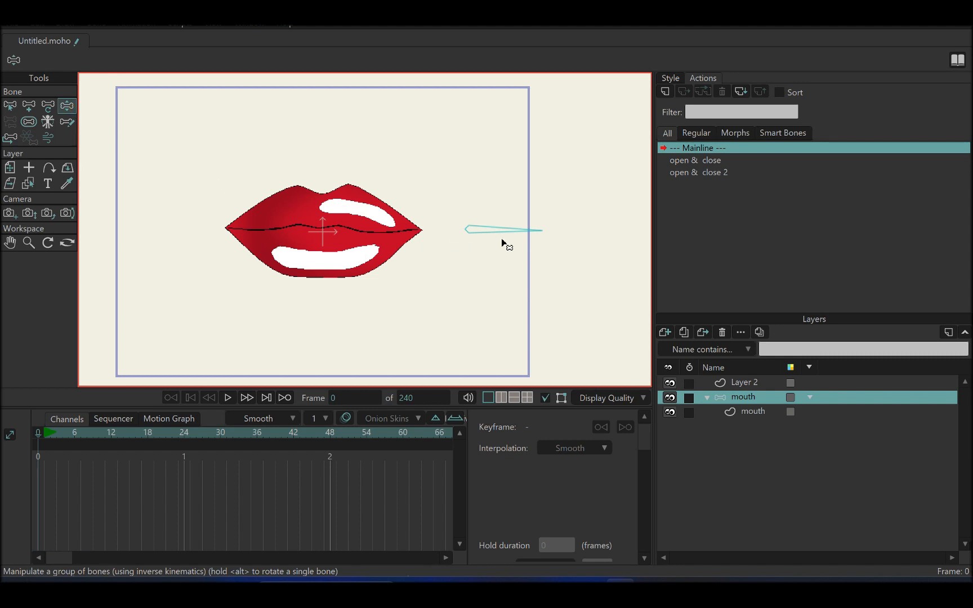
drag(523, 231, 490, 161)
drag(406, 127, 463, 203)
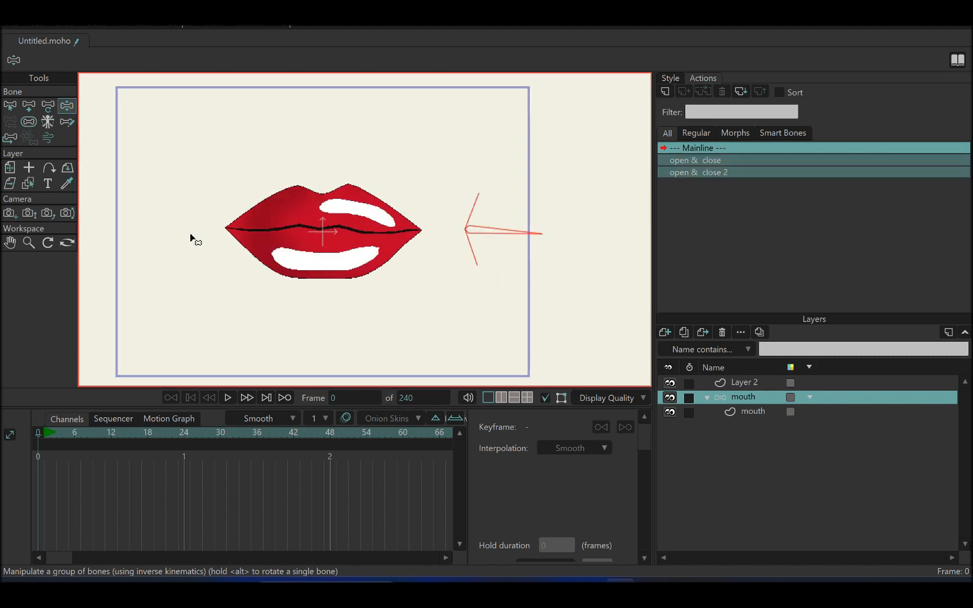
scroll(345, 203, down, 1)
- Deselect the existing control bone and add a separate vertical bone just above it, beside the lips
click(10, 106)
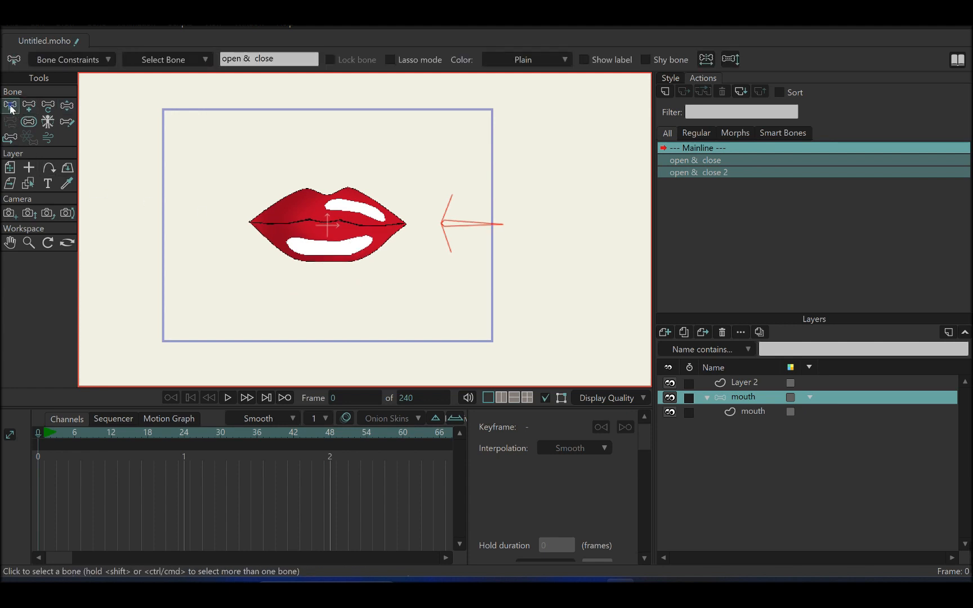
click(113, 135)
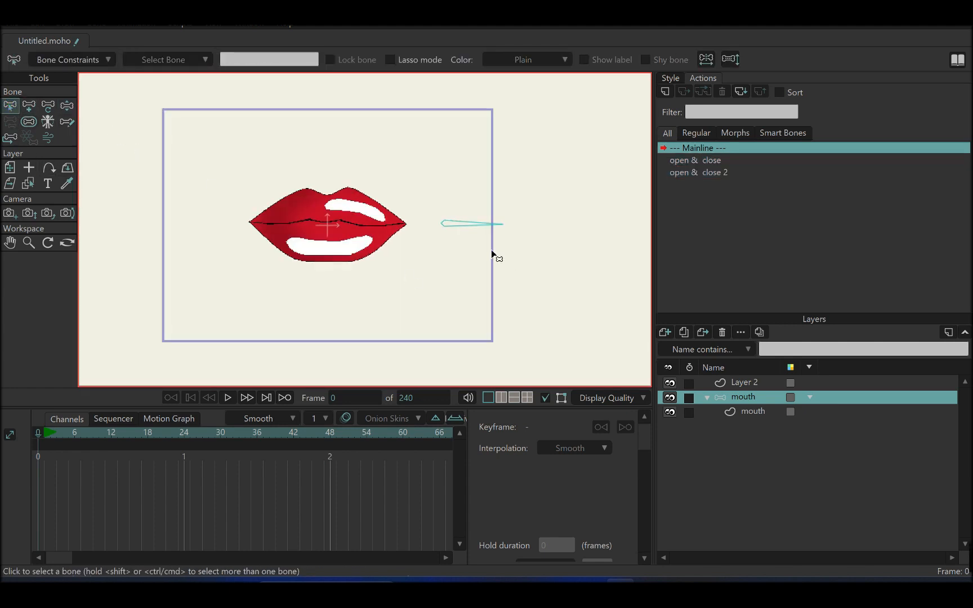
click(31, 105)
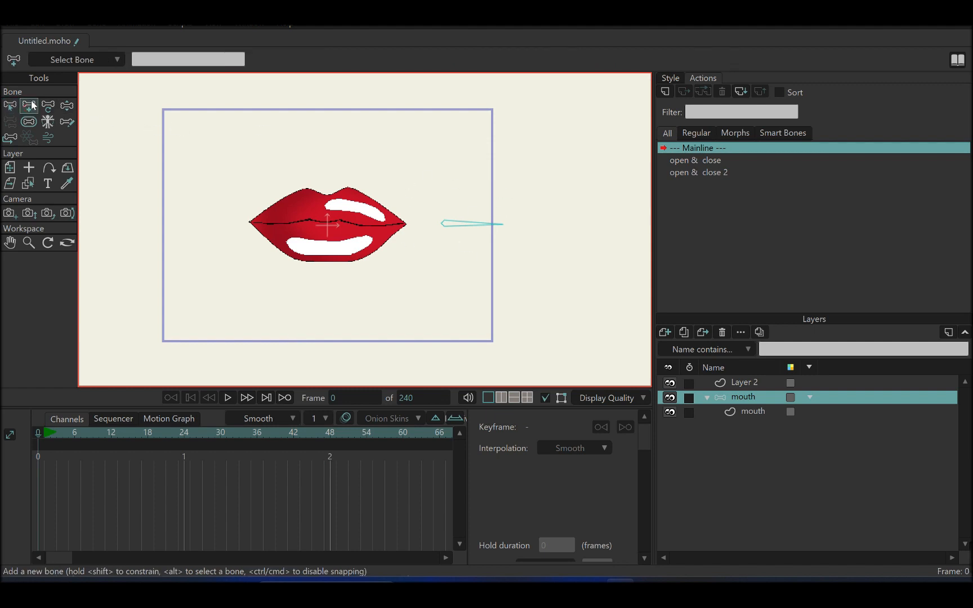
drag(436, 206, 438, 153)
- Set the new vertical bone's strength to 0
click(28, 121)
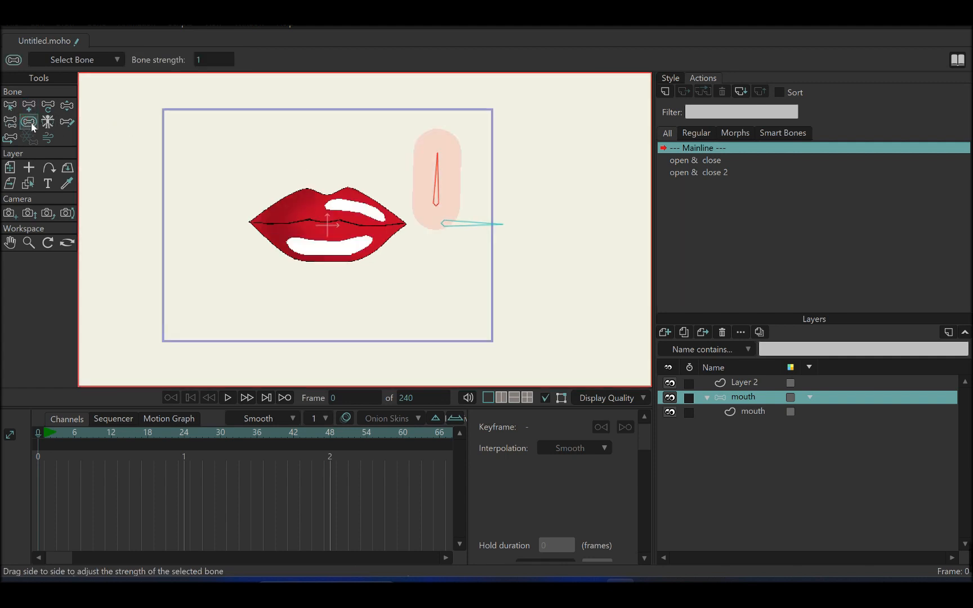
drag(391, 175, 22, 152)
drag(202, 60, 28, 56)
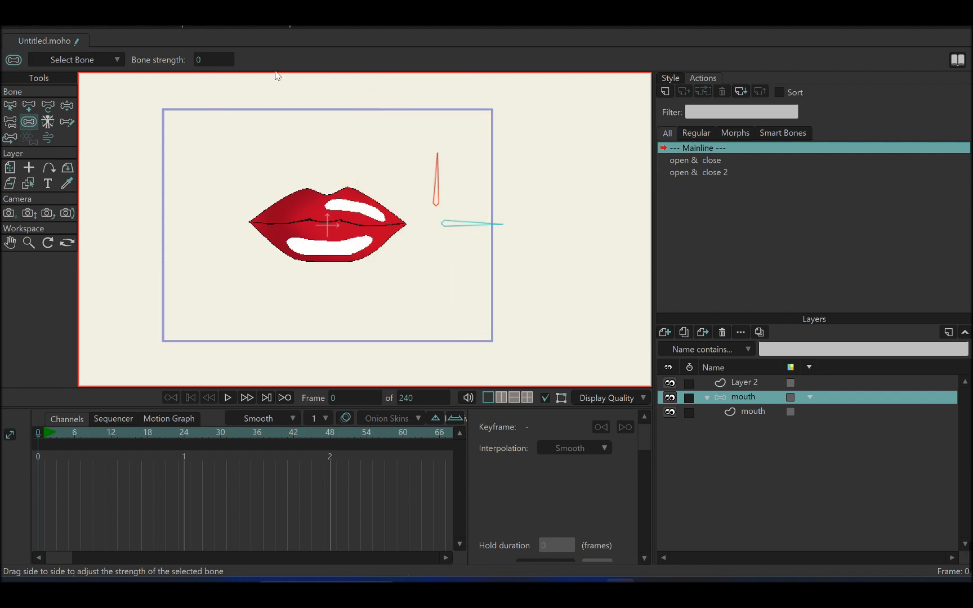
click(202, 60)
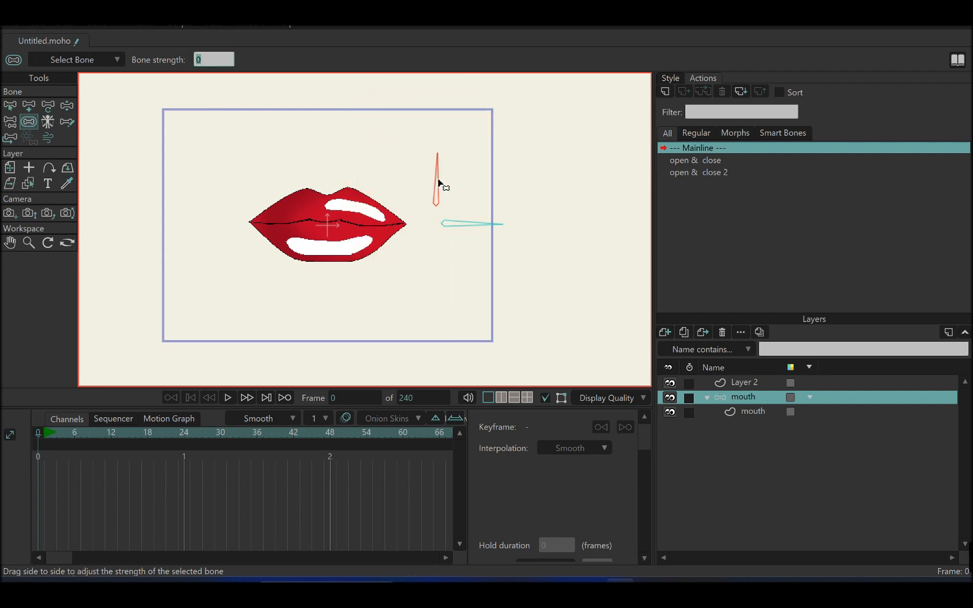
key(Return)
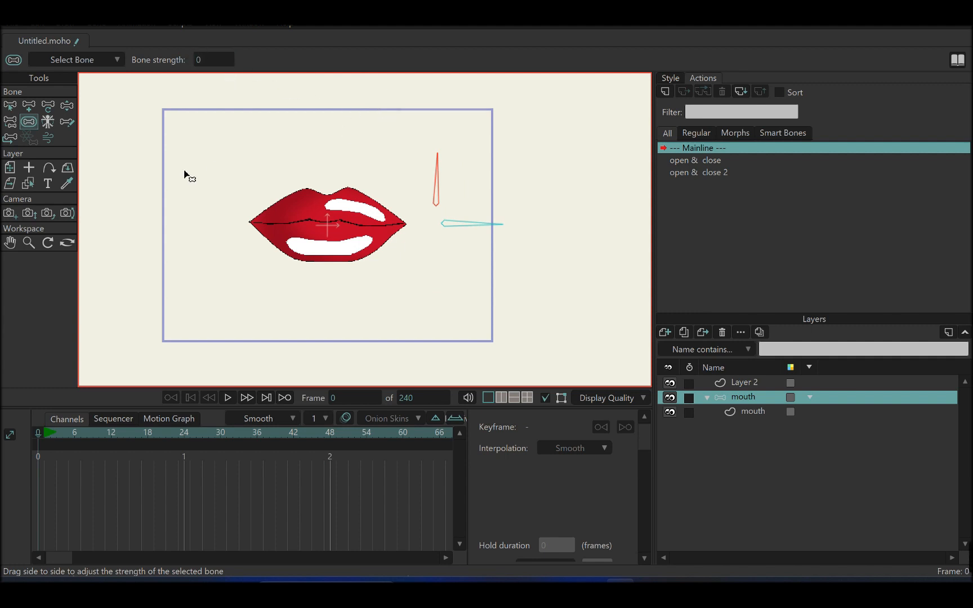
- Enable angle constraints of -70 to 70 degrees on the new vertical bone and name it Tee
click(10, 109)
click(70, 61)
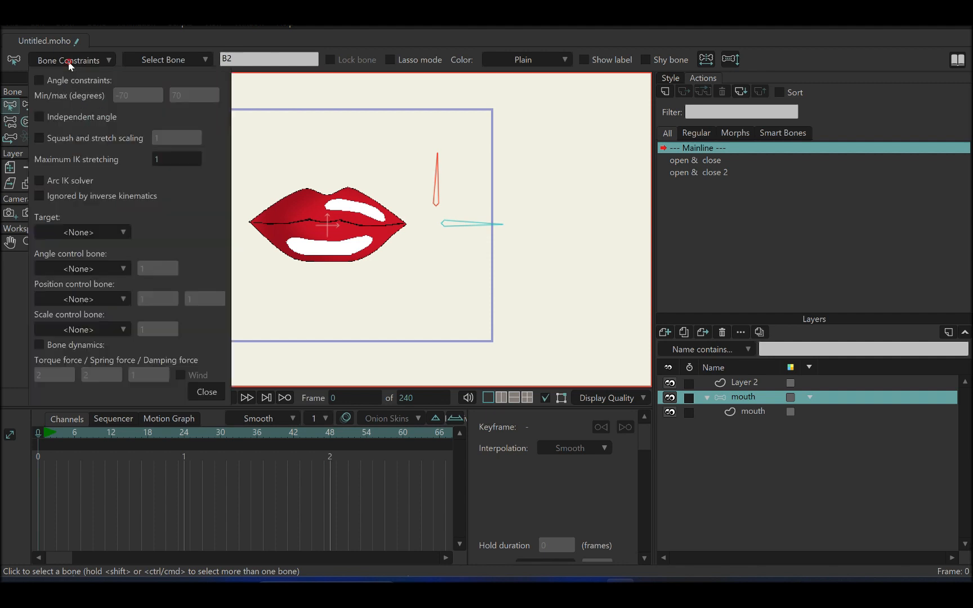
click(39, 80)
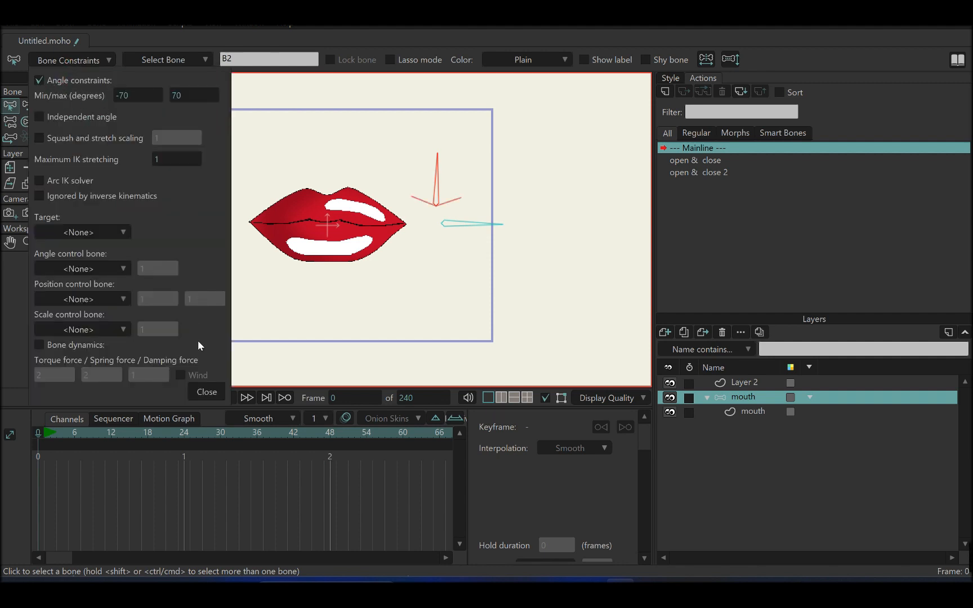
click(207, 393)
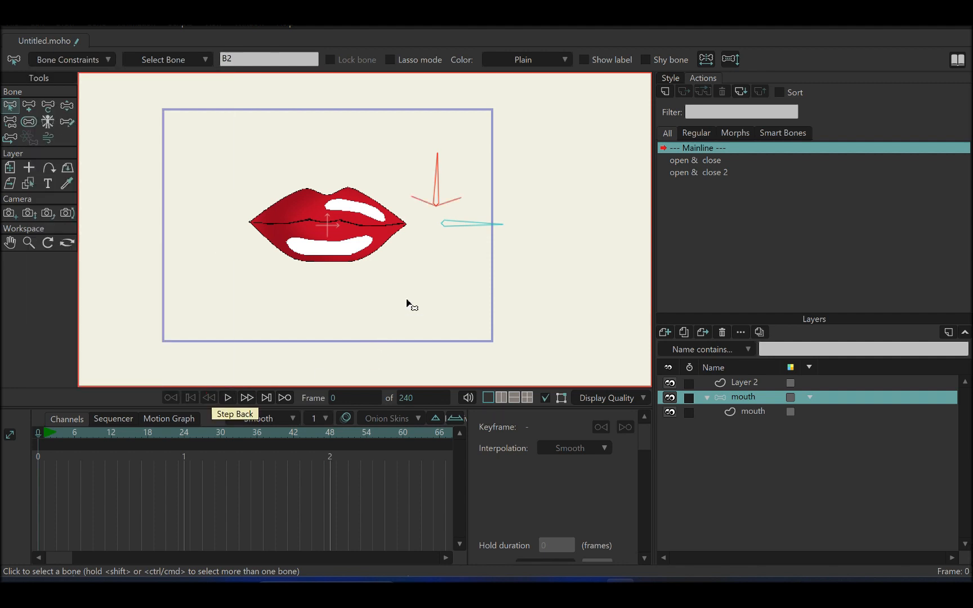
click(236, 59)
text(Tee)
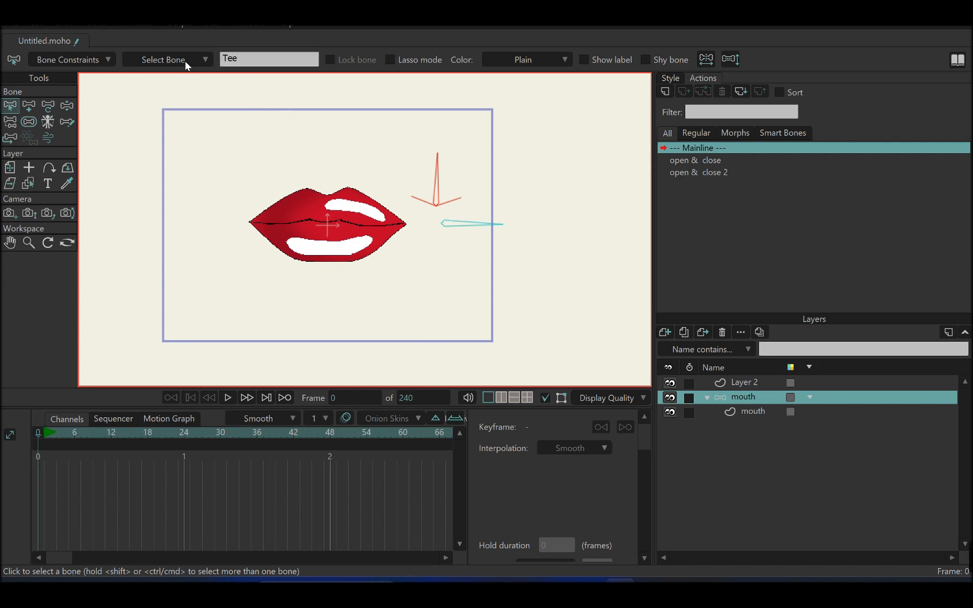
key(Return)
- Create the smart bone action Tee and rotate the Tee bone clockwise to its limit at frame 48
click(665, 93)
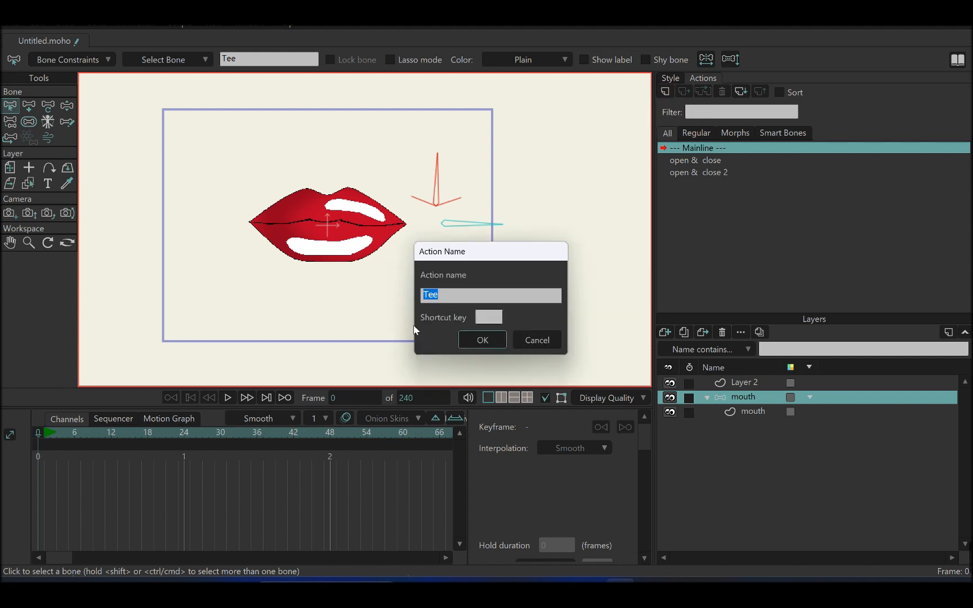
click(480, 338)
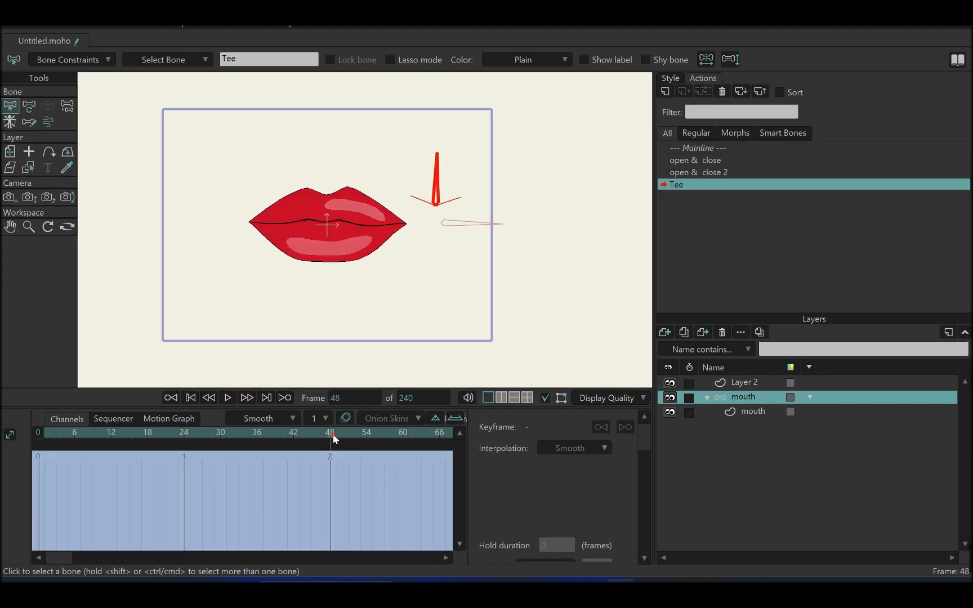
click(29, 105)
drag(440, 180, 484, 221)
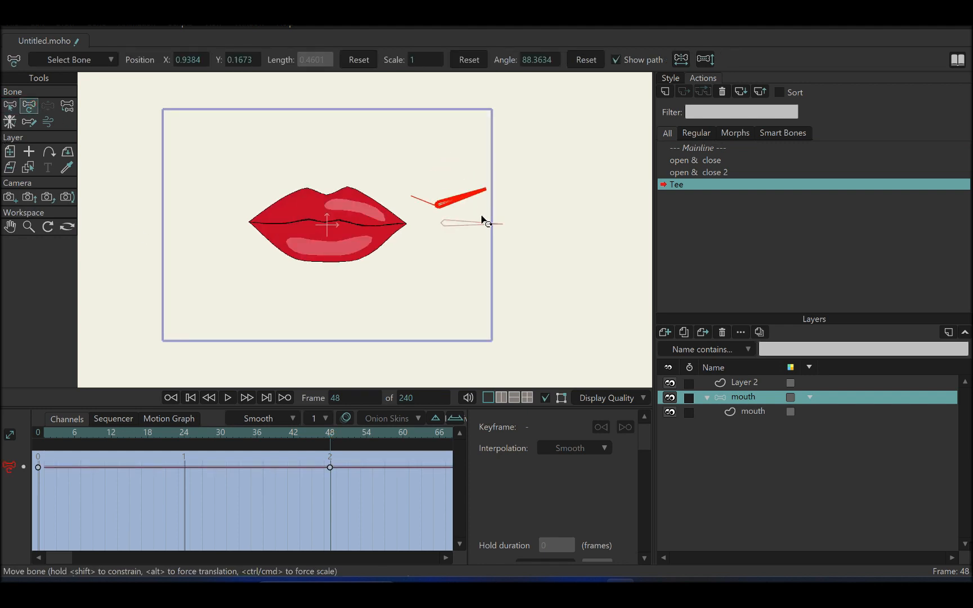
- On the mouth vector layer at frame 48, select all the lower lip points and move them up to narrow the opening
click(741, 413)
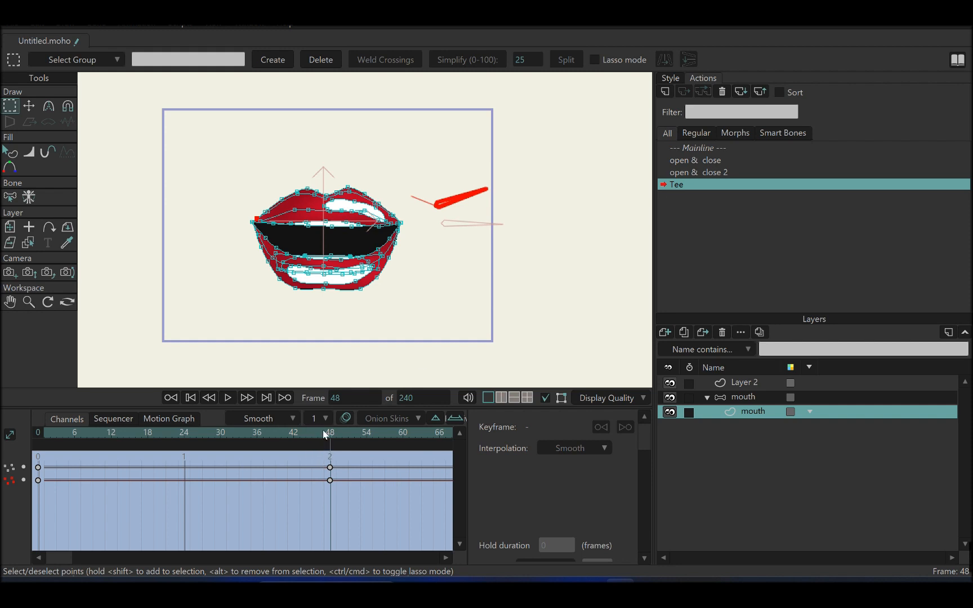
scroll(332, 260, up, 2)
scroll(389, 252, up, 3)
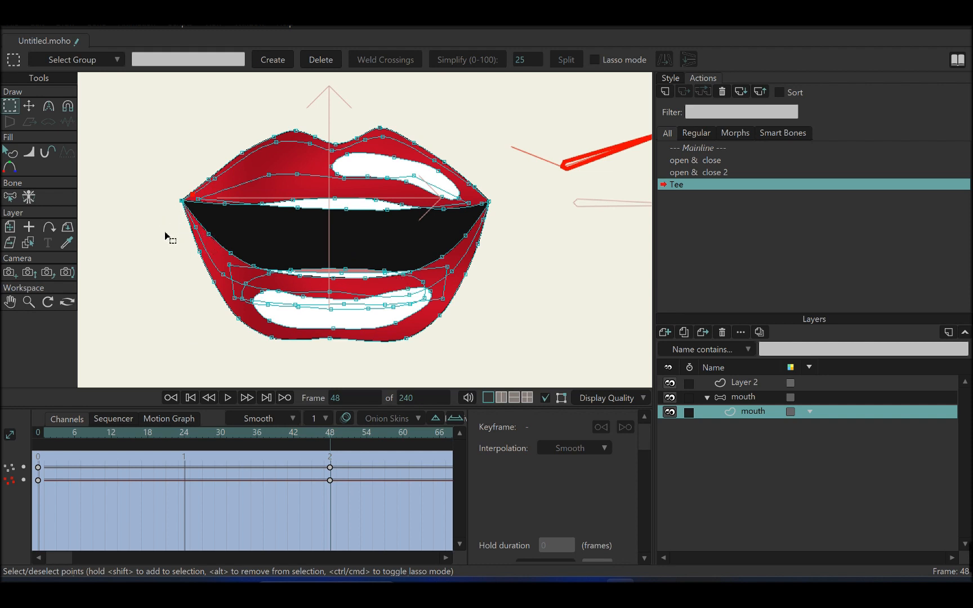
mouse_move(161, 238)
mouse_down()
mouse_move(217, 220)
mouse_move(373, 233)
mouse_move(476, 222)
mouse_move(528, 287)
mouse_move(221, 349)
mouse_move(160, 231)
mouse_up()
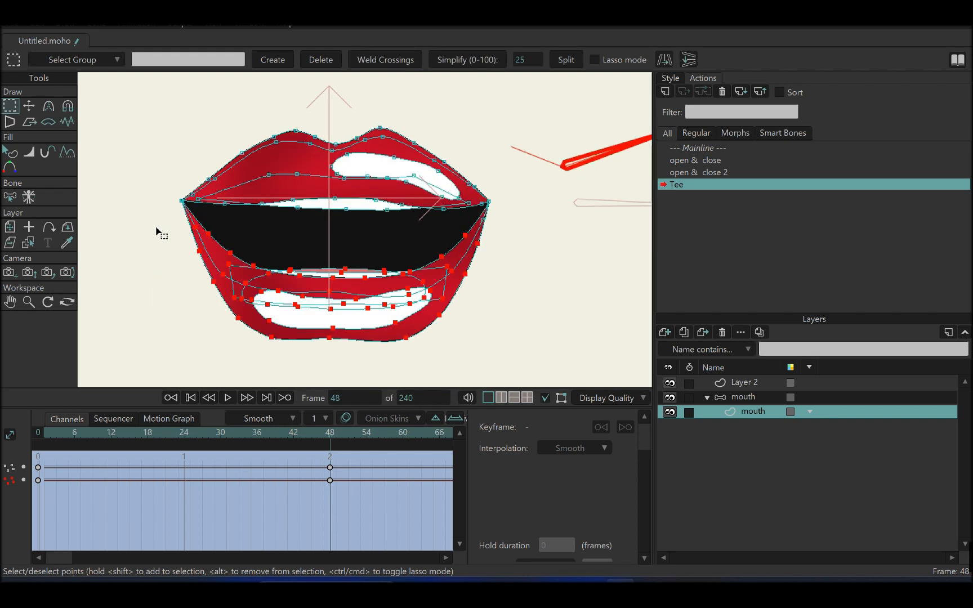
click(28, 106)
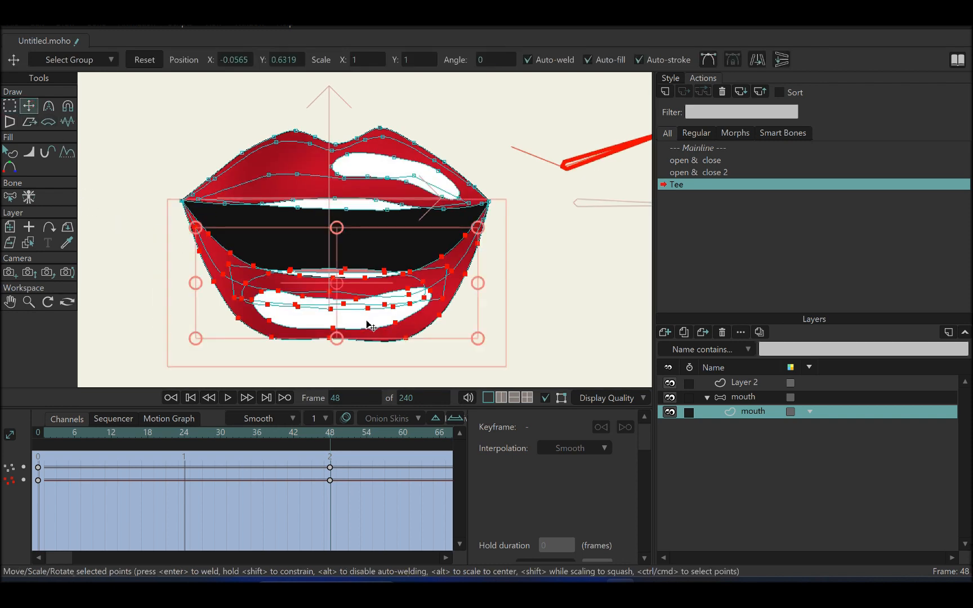
drag(367, 326, 370, 297)
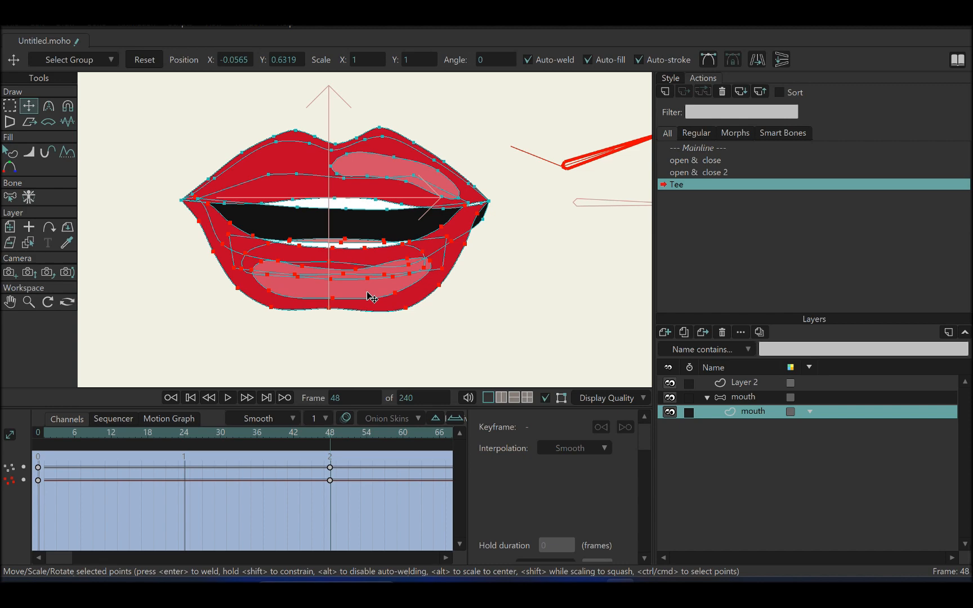
drag(370, 297, 370, 294)
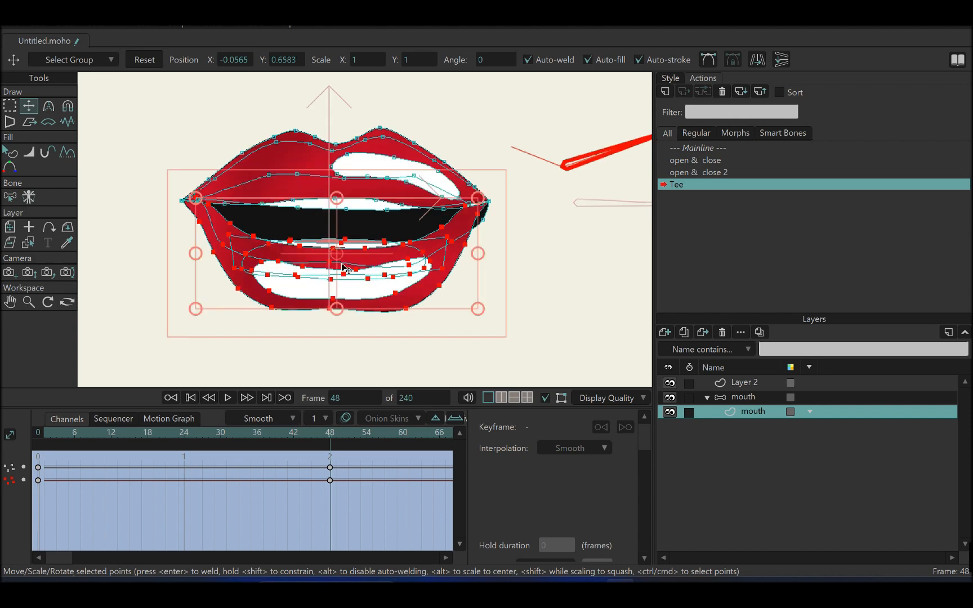
- Clear the point selection and pull the stray mouth-interior point at the right corner back inside the lip outline
scroll(389, 253, up, 3)
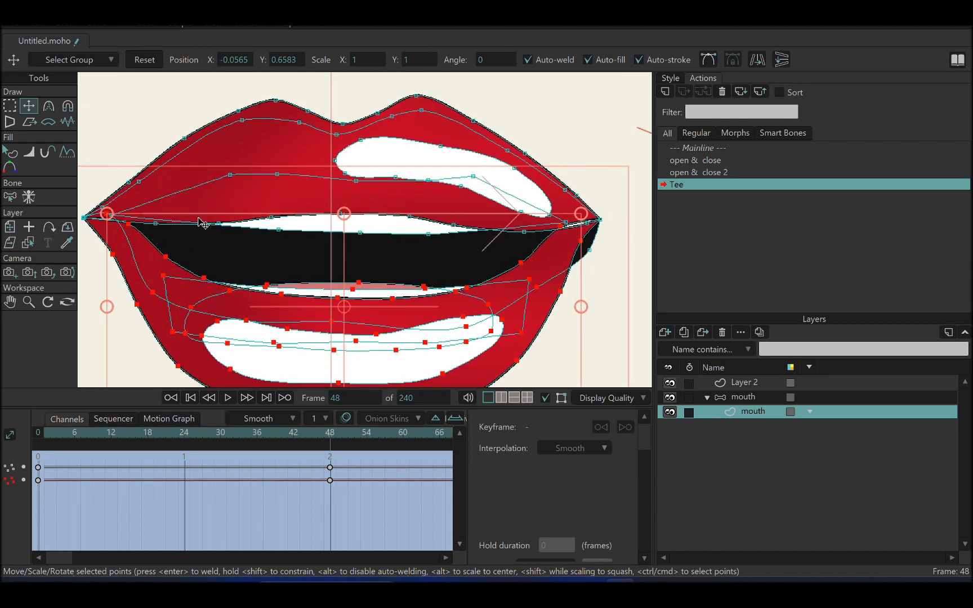
click(13, 107)
click(112, 104)
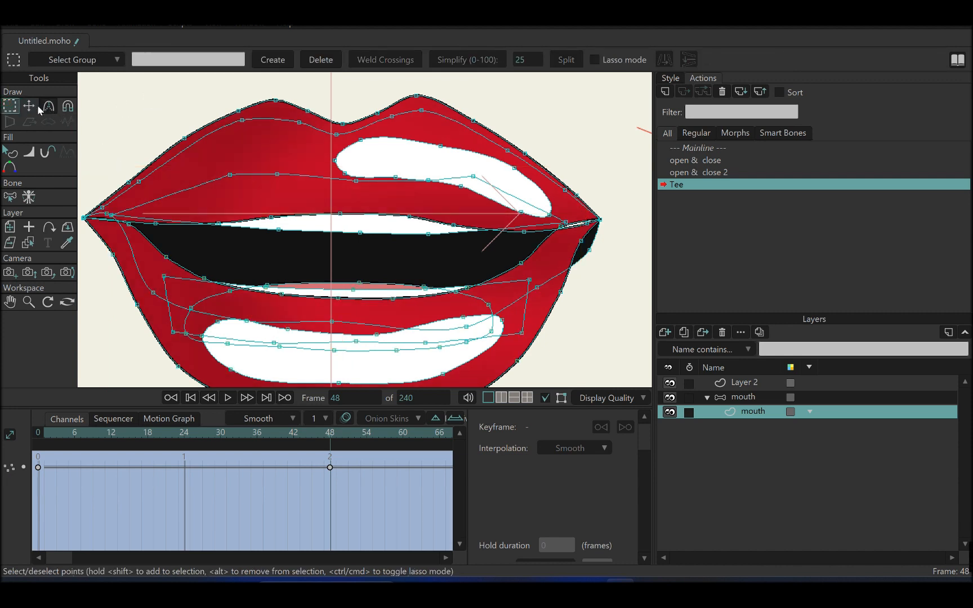
key(t)
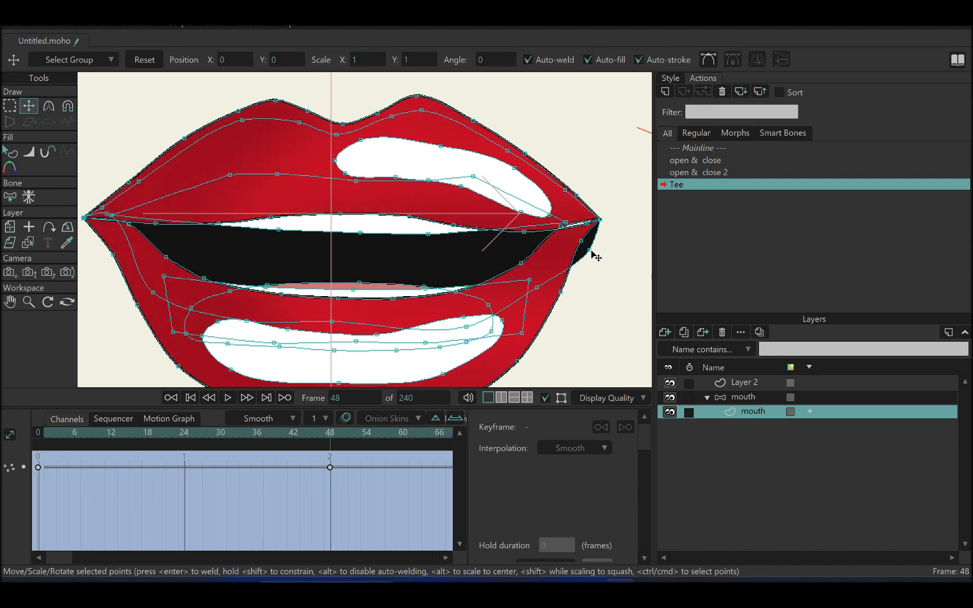
mouse_move(591, 251)
mouse_down()
mouse_move(584, 243)
mouse_move(591, 250)
mouse_up()
key(ctrl+z)
- Reposition the outer lip point and the inner lower lip point beside the left mouth corner to taper the opening
drag(109, 256, 108, 260)
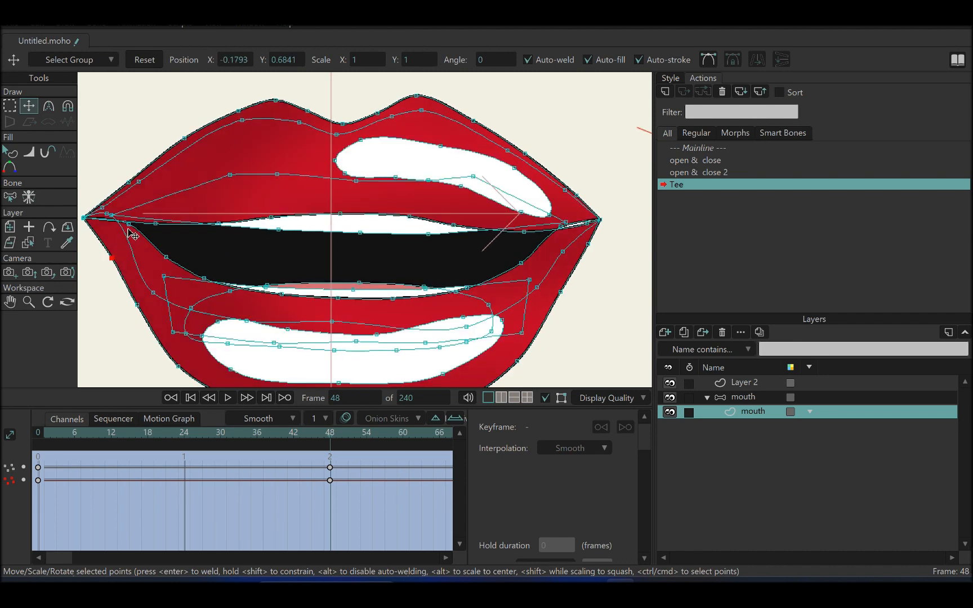
drag(129, 225, 112, 230)
scroll(138, 227, up, 3)
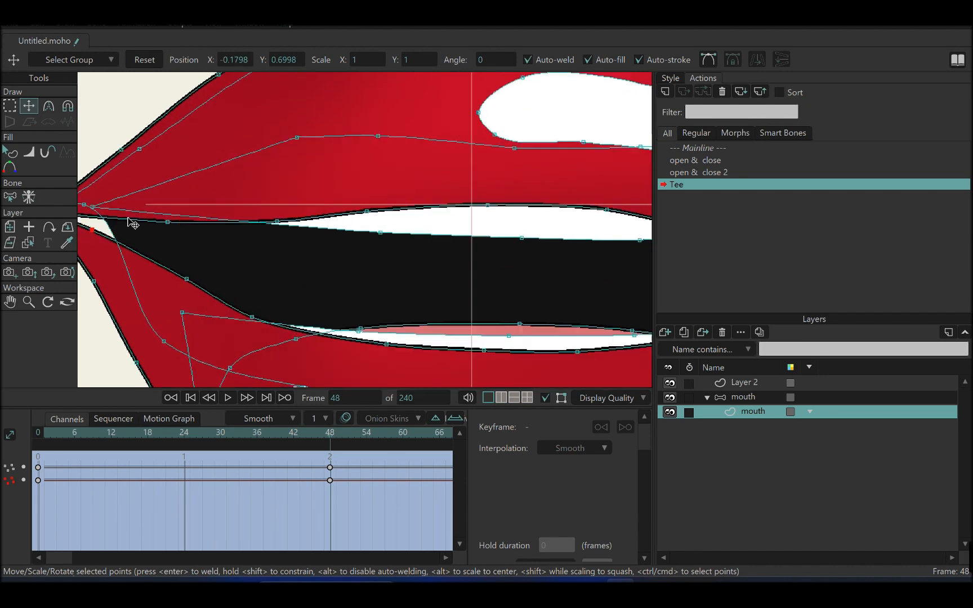
scroll(290, 242, down, 3)
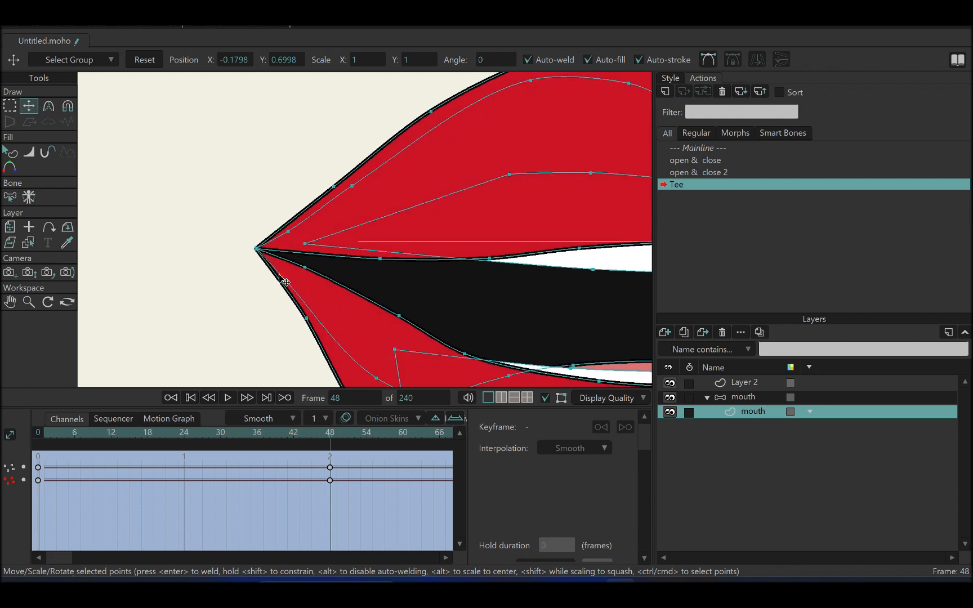
drag(305, 268, 305, 271)
scroll(345, 283, down, 3)
- Reposition the inner lip points near the right mouth corner to close the gap and taper the opening
drag(439, 314, 116, 310)
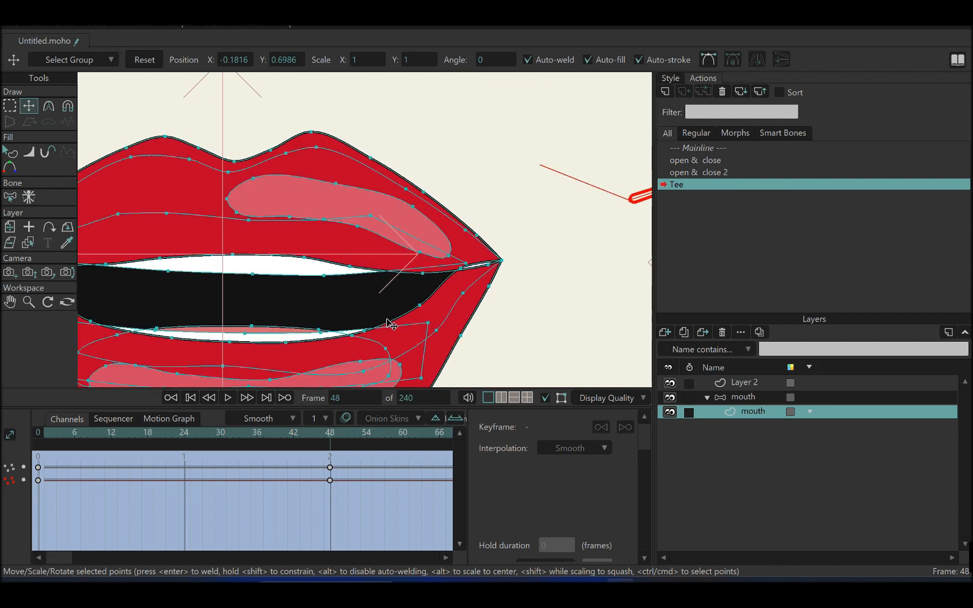
scroll(495, 282, up, 4)
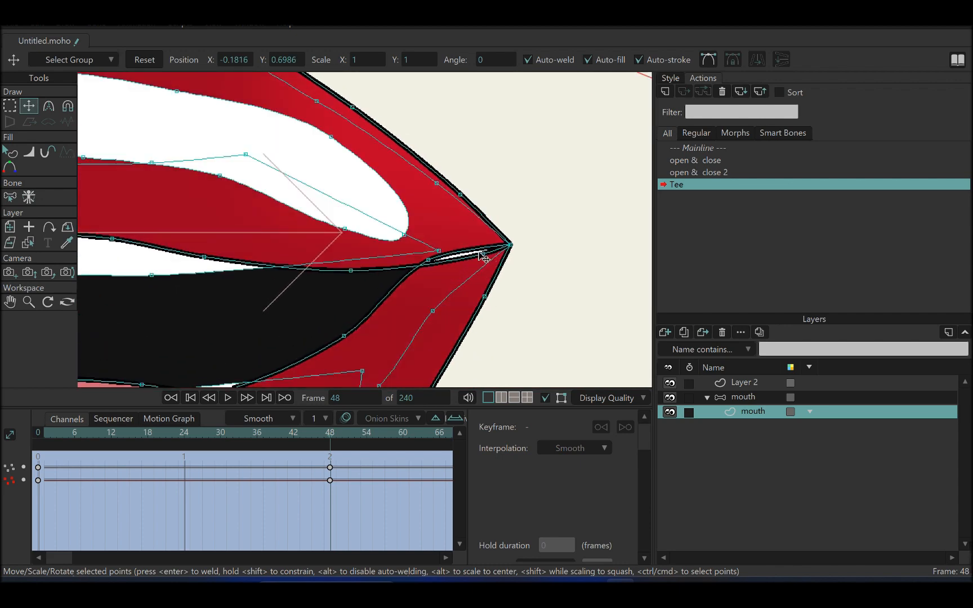
drag(482, 254, 468, 273)
drag(430, 311, 481, 254)
drag(374, 276, 376, 270)
scroll(437, 290, down, 2)
drag(334, 305, 522, 264)
drag(452, 271, 501, 265)
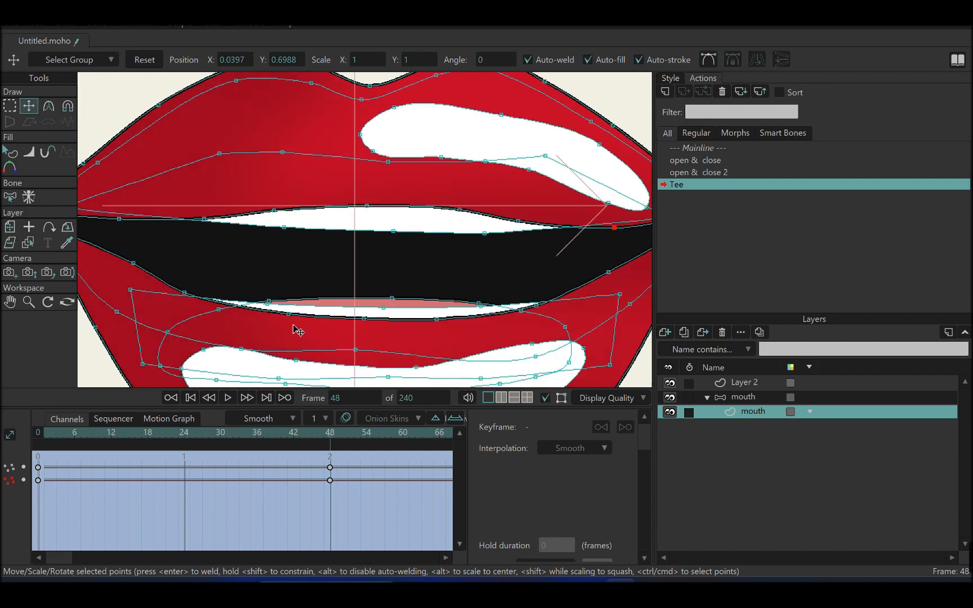
- Nudge the outer lower lip point just below the left mouth corner outward to smooth the contour
scroll(389, 278, down, 2)
drag(389, 278, 401, 257)
drag(236, 245, 185, 252)
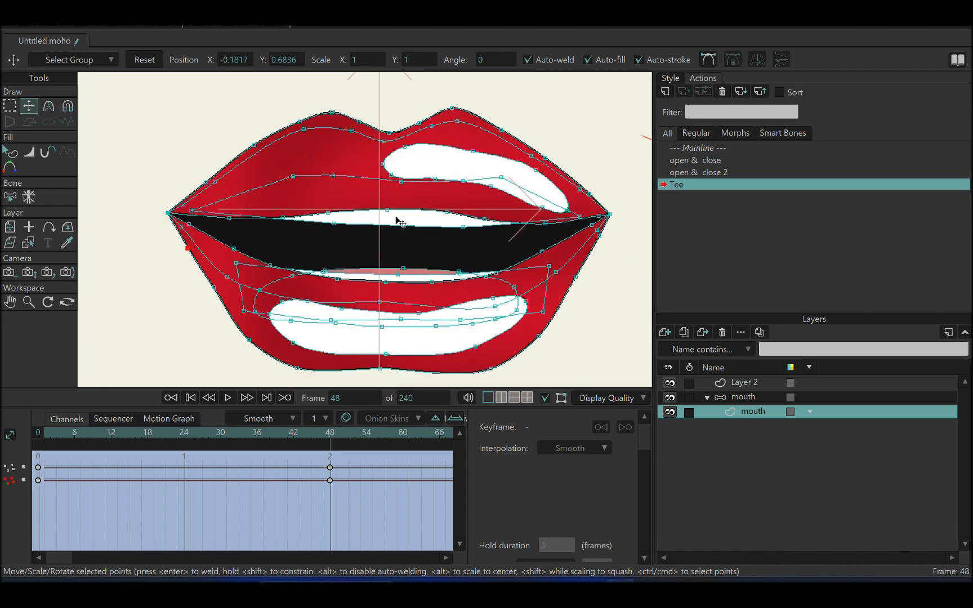
- Move the upper teeth shape down and the lower teeth shape up to narrow the gap between them
scroll(401, 225, down, 3)
scroll(406, 237, up, 3)
scroll(409, 243, down, 1)
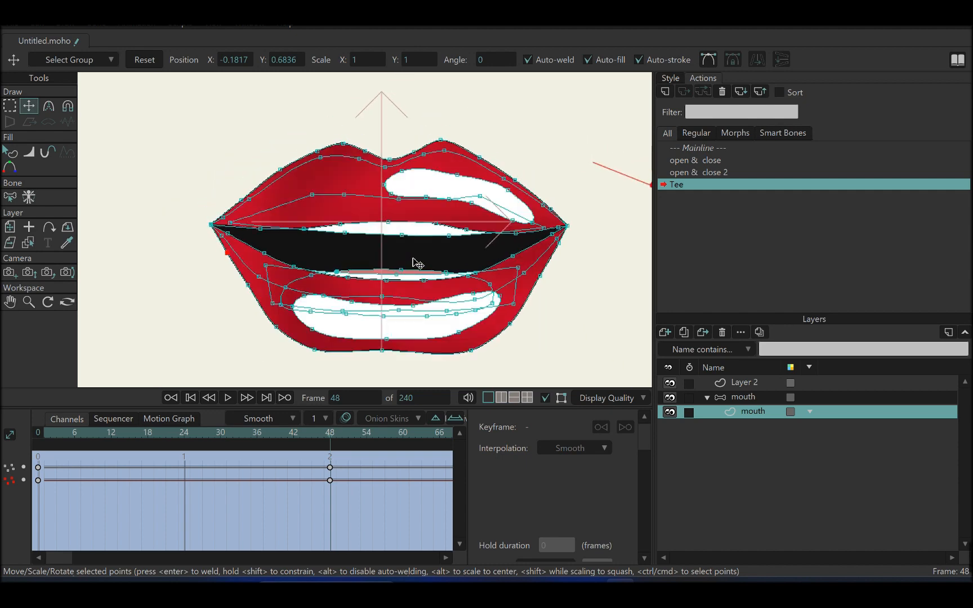
click(396, 231)
click(390, 232)
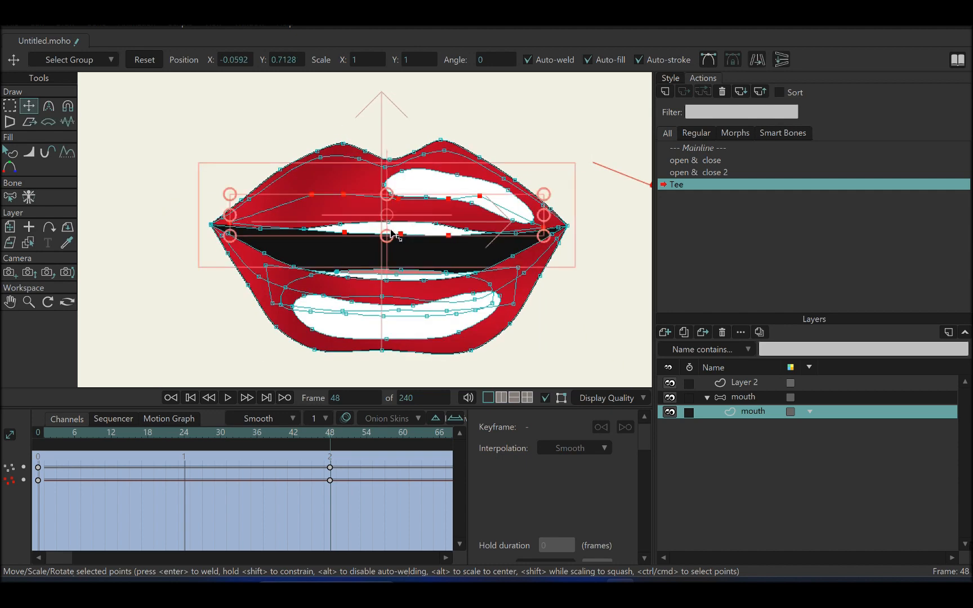
drag(388, 234, 390, 255)
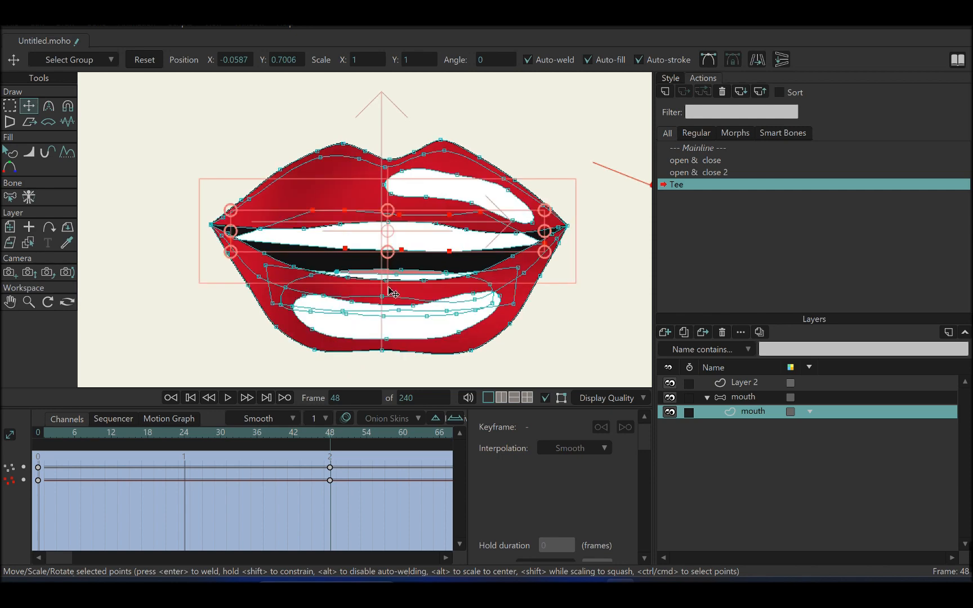
click(278, 268)
drag(405, 293, 393, 276)
- Stretch the upper teeth's right end toward the right mouth corner, smooth its end point and adjust the neighbouring edge points
scroll(409, 270, up, 4)
drag(595, 257, 563, 254)
click(520, 279)
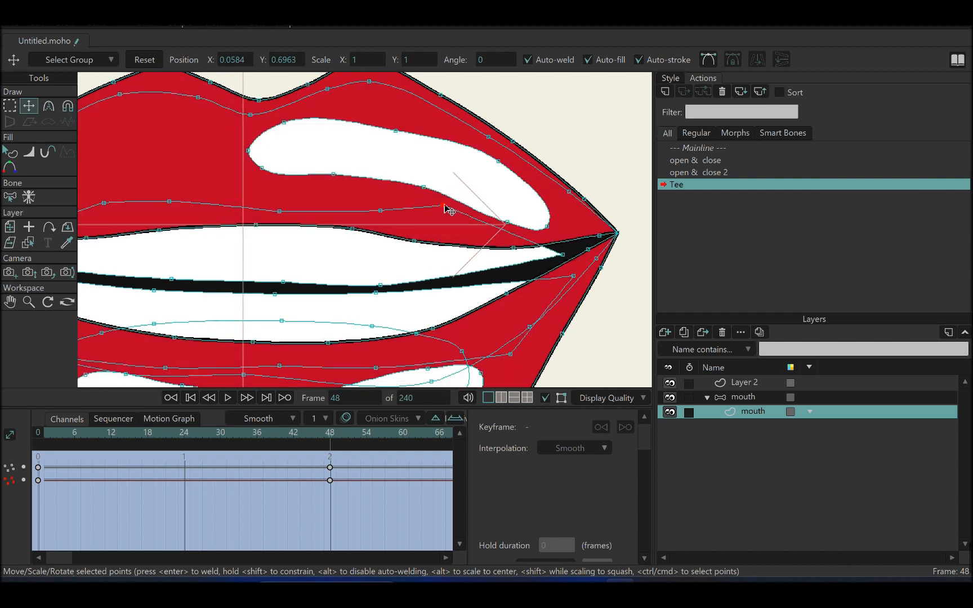
mouse_move(446, 206)
mouse_down()
mouse_move(560, 223)
mouse_move(566, 260)
mouse_up()
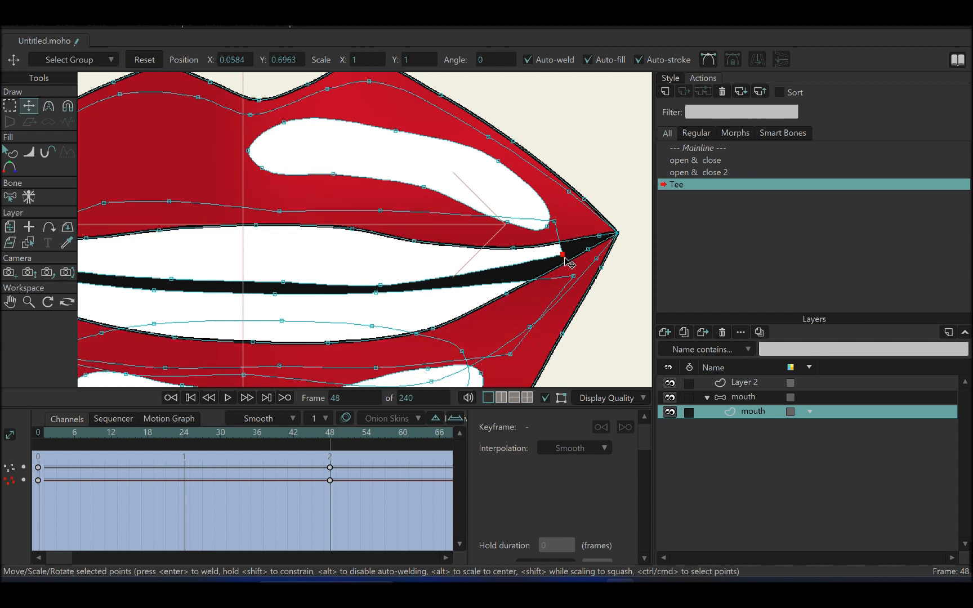
key(ctrl+m)
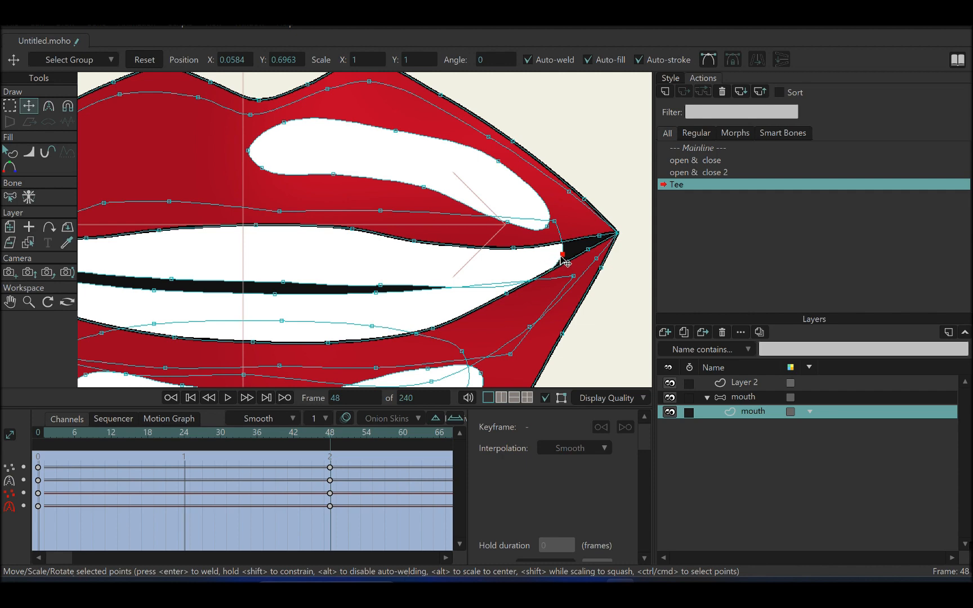
drag(561, 254, 476, 208)
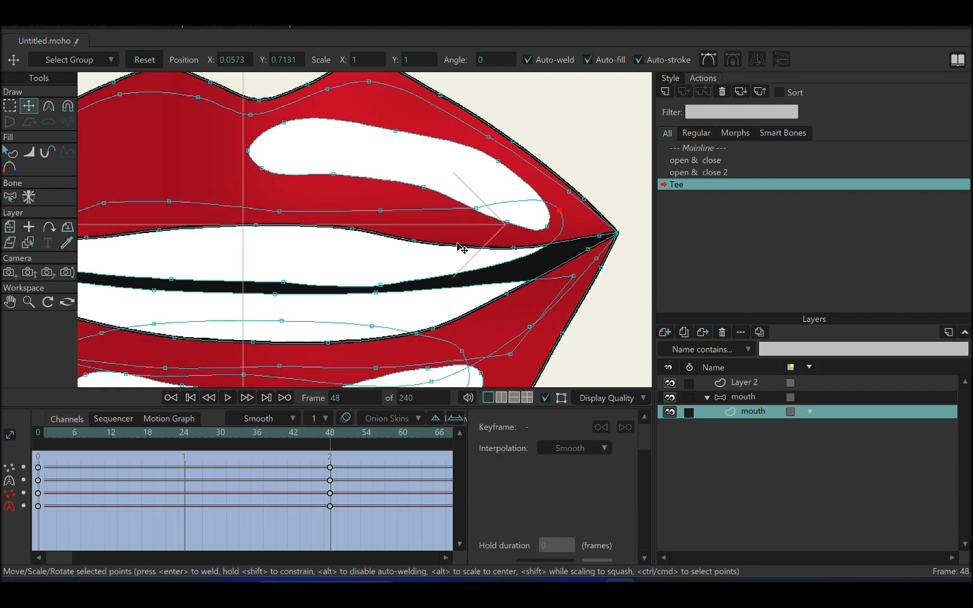
drag(381, 285, 482, 264)
- Pull the upper teeth's left end point toward the left mouth corner and smooth it
drag(557, 212, 719, 230)
drag(234, 251, 283, 261)
drag(198, 272, 222, 259)
drag(361, 216, 278, 232)
click(221, 259)
key(ctrl+m)
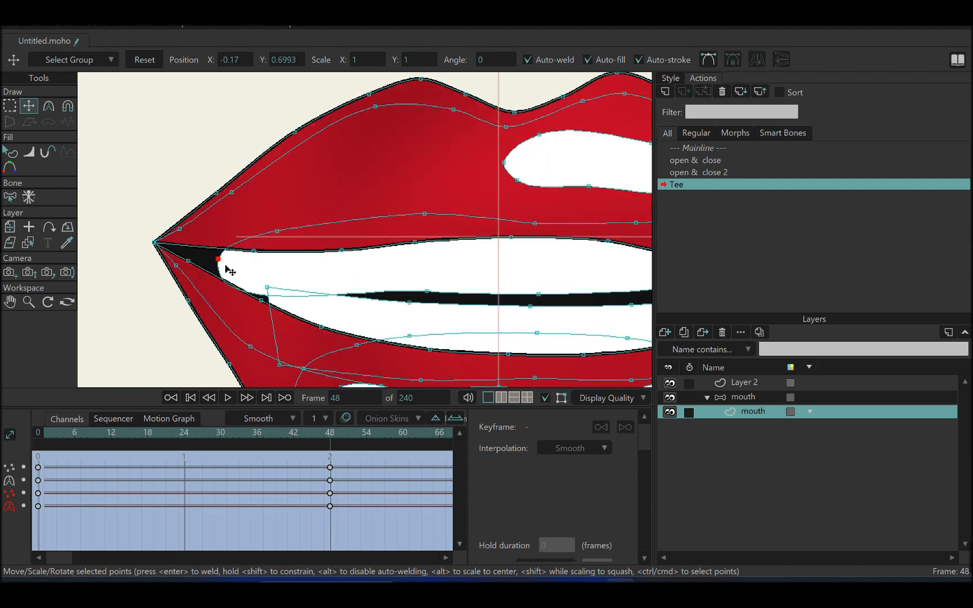
- Raise the upper teeth's left end points behind the upper lip and reposition the left point of their lower edge
drag(276, 230, 313, 224)
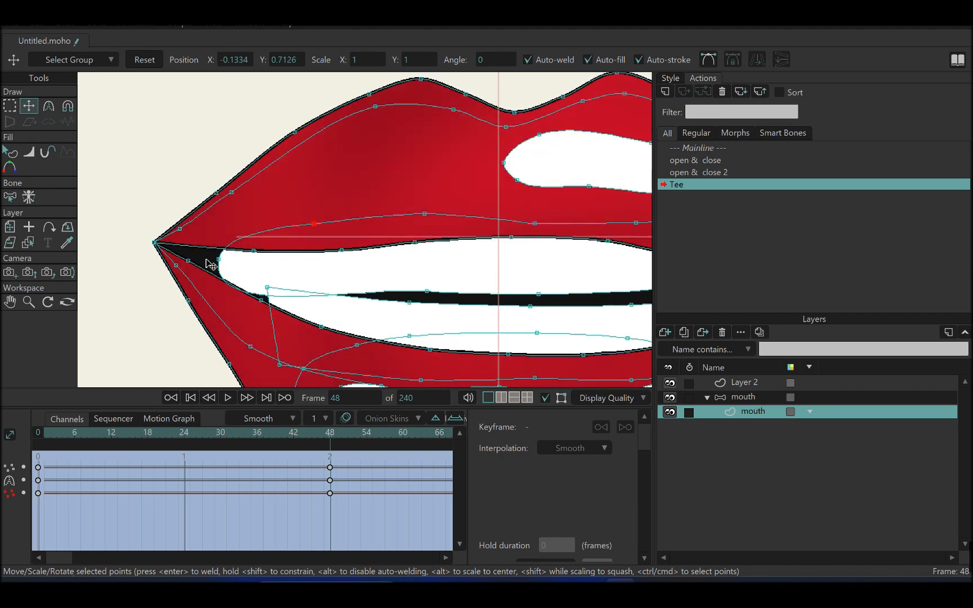
drag(218, 258, 246, 220)
drag(314, 224, 350, 213)
mouse_move(246, 220)
mouse_down()
mouse_move(256, 210)
mouse_move(238, 218)
mouse_up()
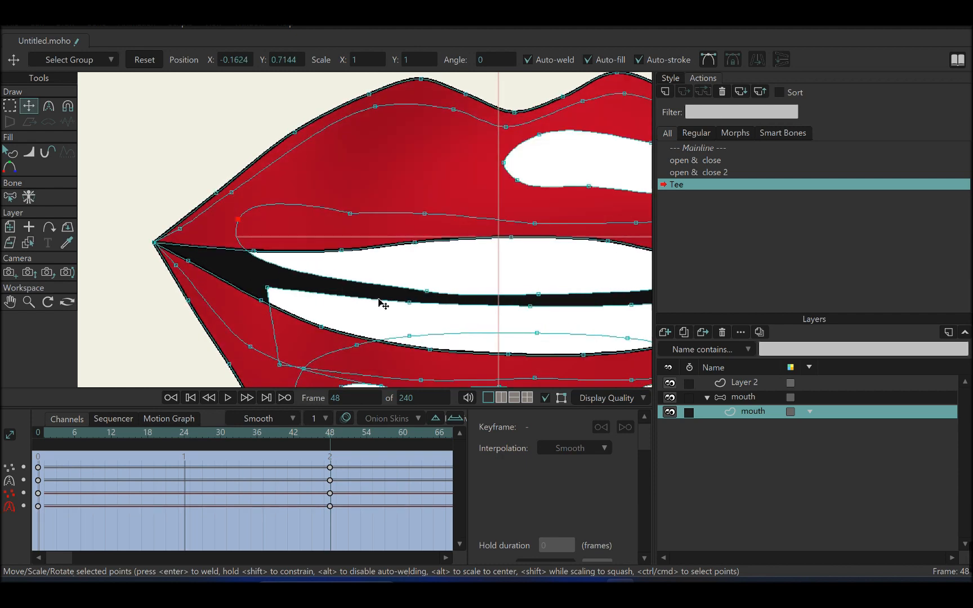
click(385, 277)
drag(492, 293, 366, 279)
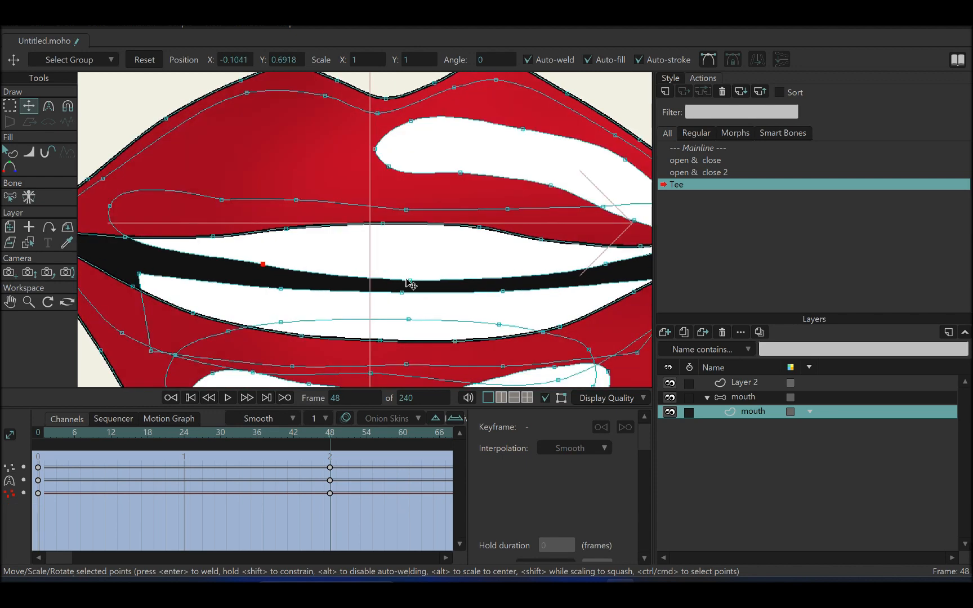
- Widen the lower teeth by pulling the points at both ends of their upper edge outward toward the mouth corners
scroll(418, 268, down, 2)
drag(239, 272, 235, 277)
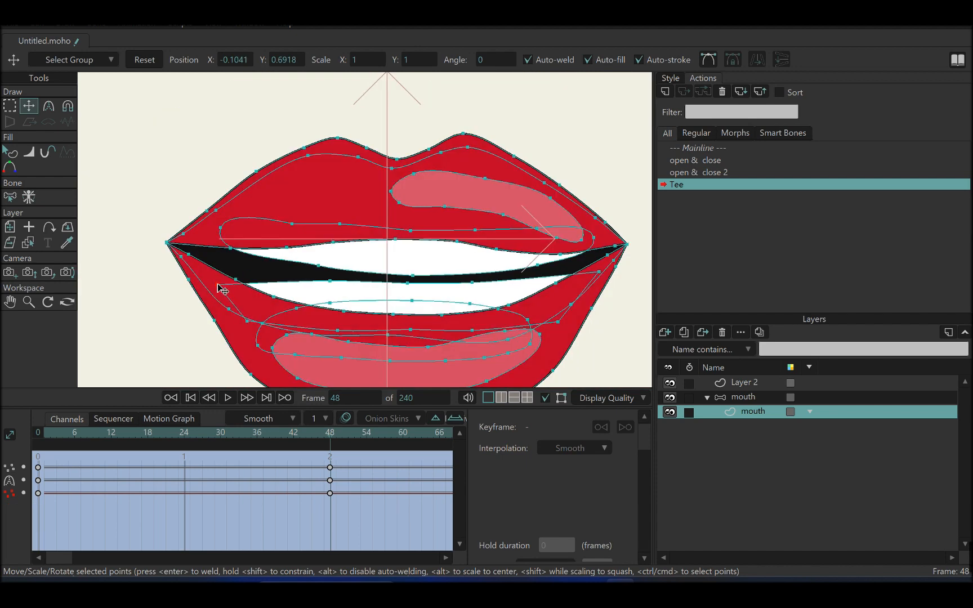
drag(329, 281, 258, 277)
click(407, 284)
click(473, 282)
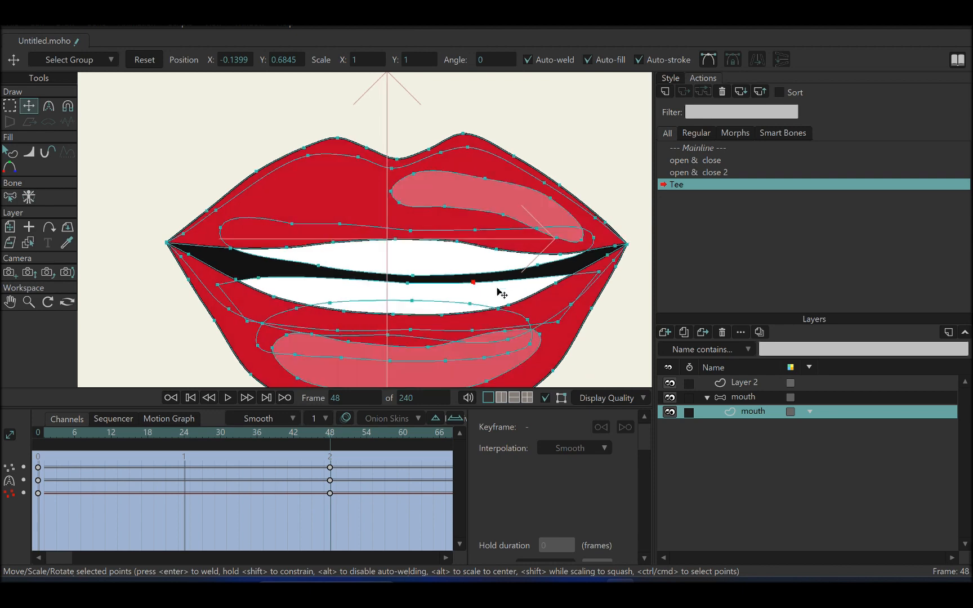
drag(498, 289, 594, 291)
mouse_move(545, 277)
mouse_down()
mouse_move(568, 278)
mouse_move(555, 287)
mouse_move(557, 278)
mouse_up()
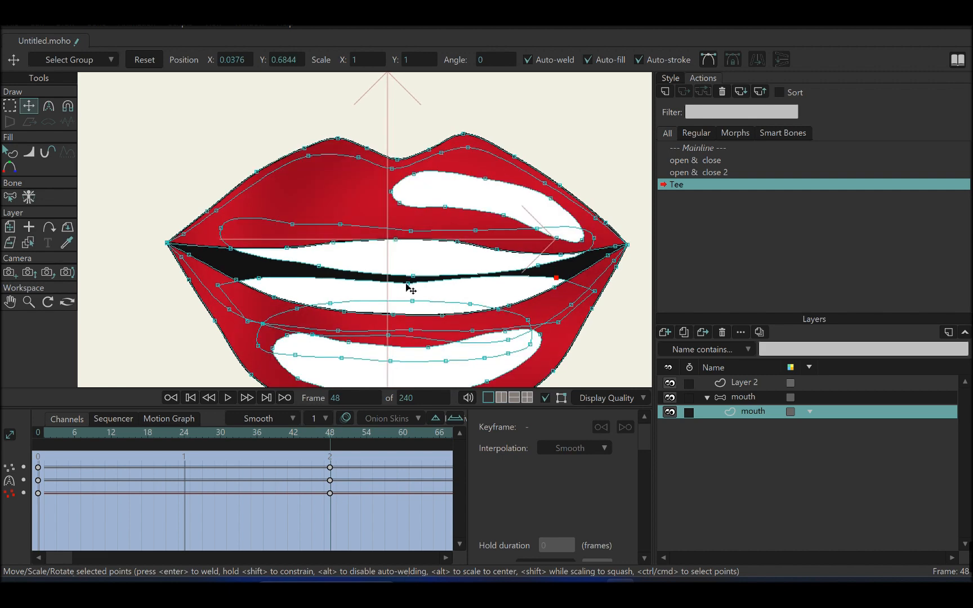
- Adjust the facing edge points of the upper and lower teeth so the two rows meet in the middle
drag(406, 284, 408, 282)
drag(259, 279, 266, 273)
drag(411, 284, 415, 285)
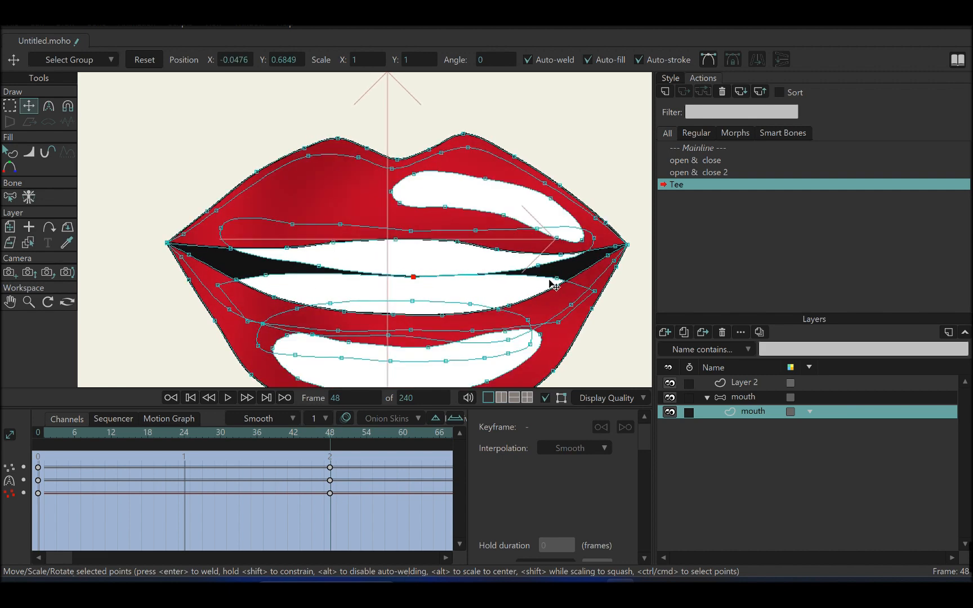
drag(552, 284, 556, 285)
drag(266, 277, 297, 274)
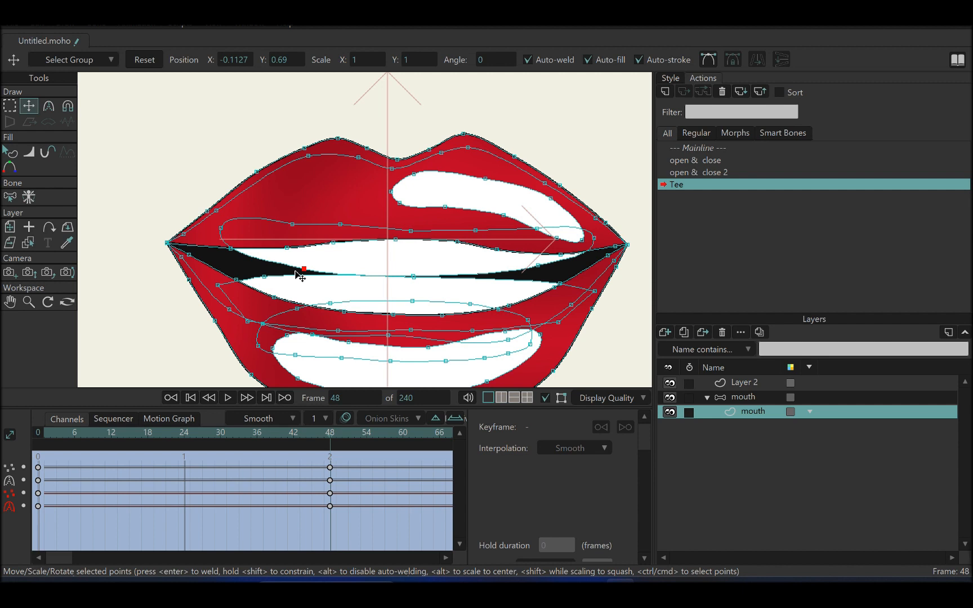
click(538, 267)
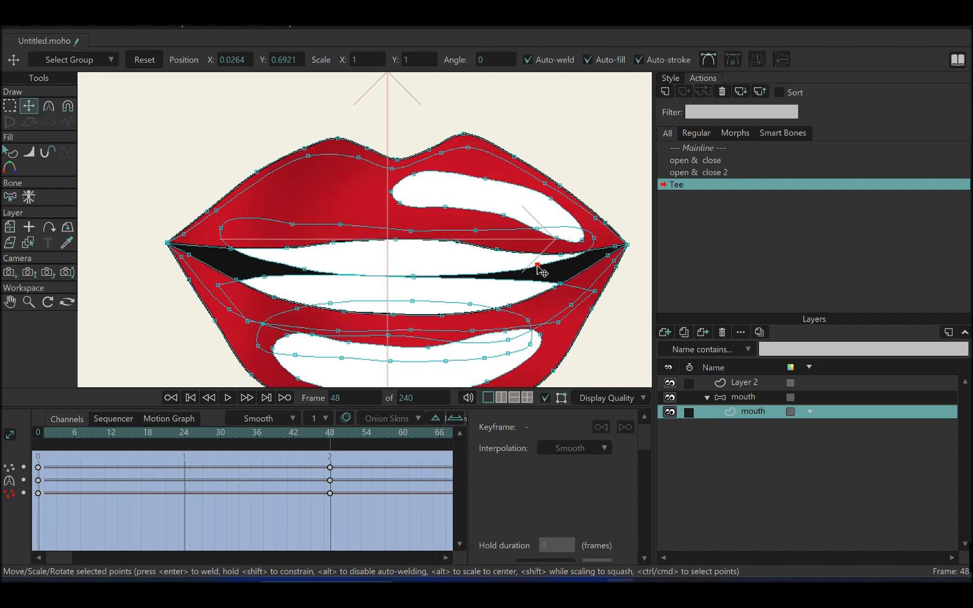
drag(538, 270, 535, 273)
- Render frame 48, inspect the mouth pose up close and close the render
scroll(504, 255, down, 5)
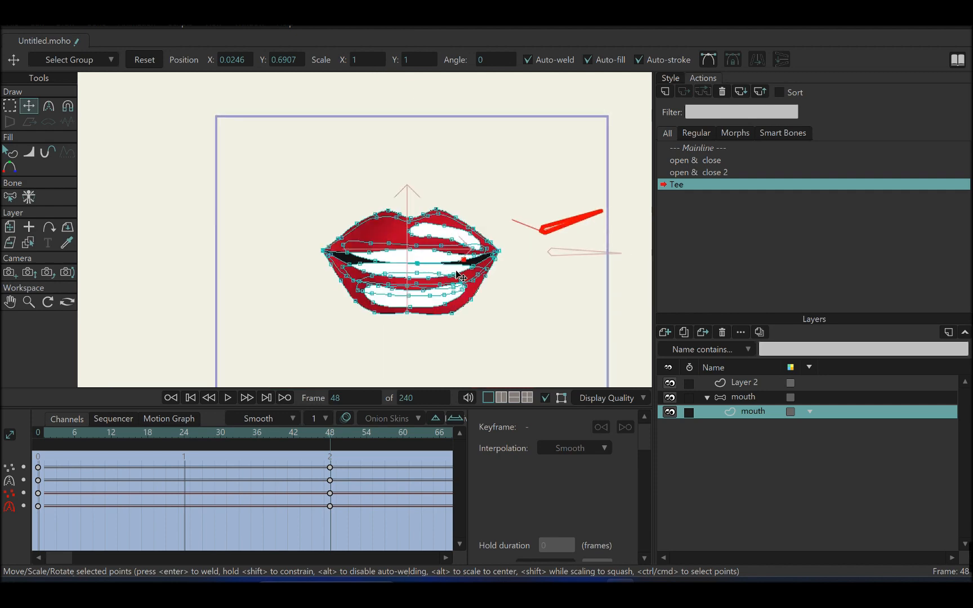
key(ctrl+r)
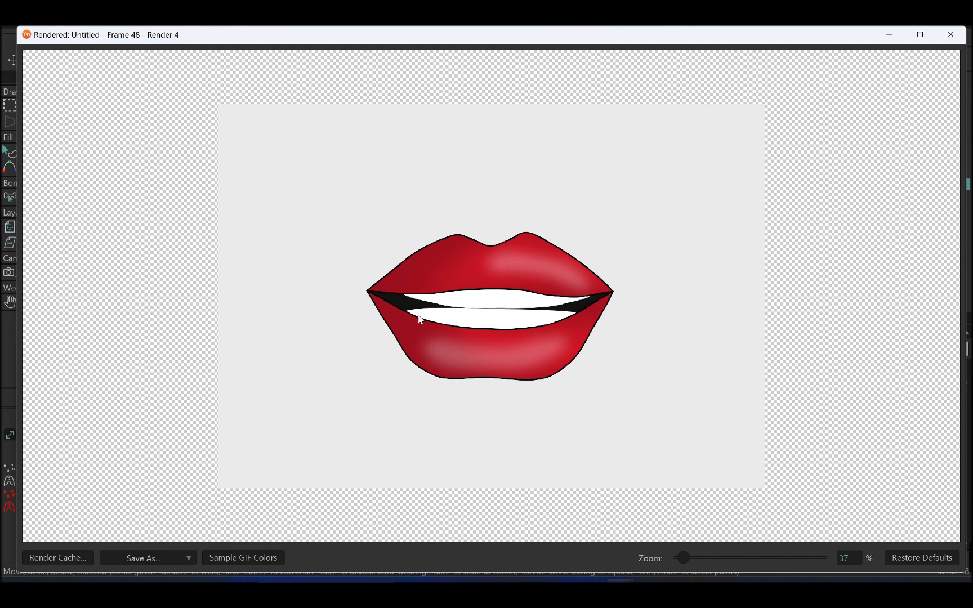
scroll(447, 295, up, 2)
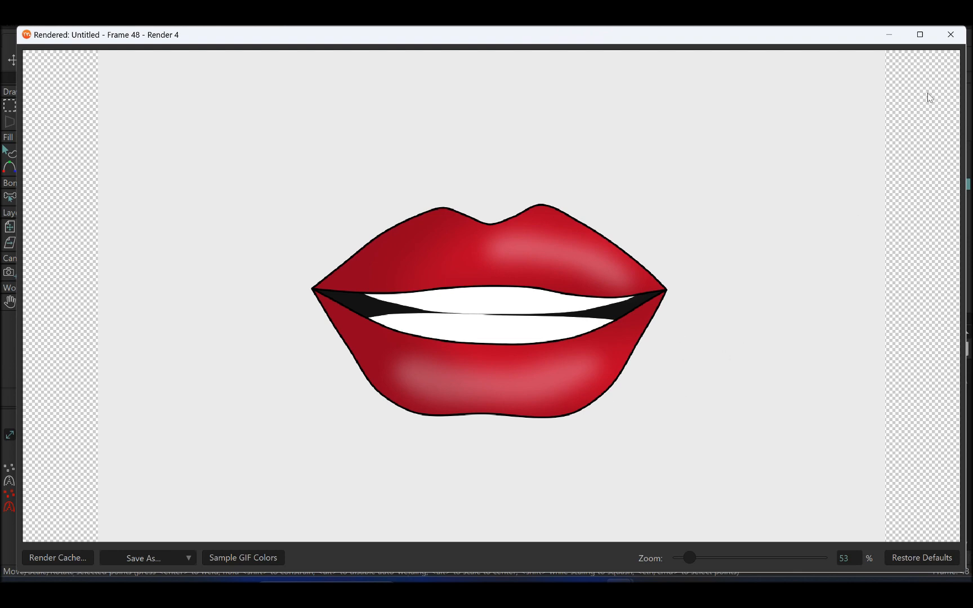
click(951, 34)
- Nudge the outer upper lip points on the left and right slopes to smooth the contour
scroll(365, 218, up, 3)
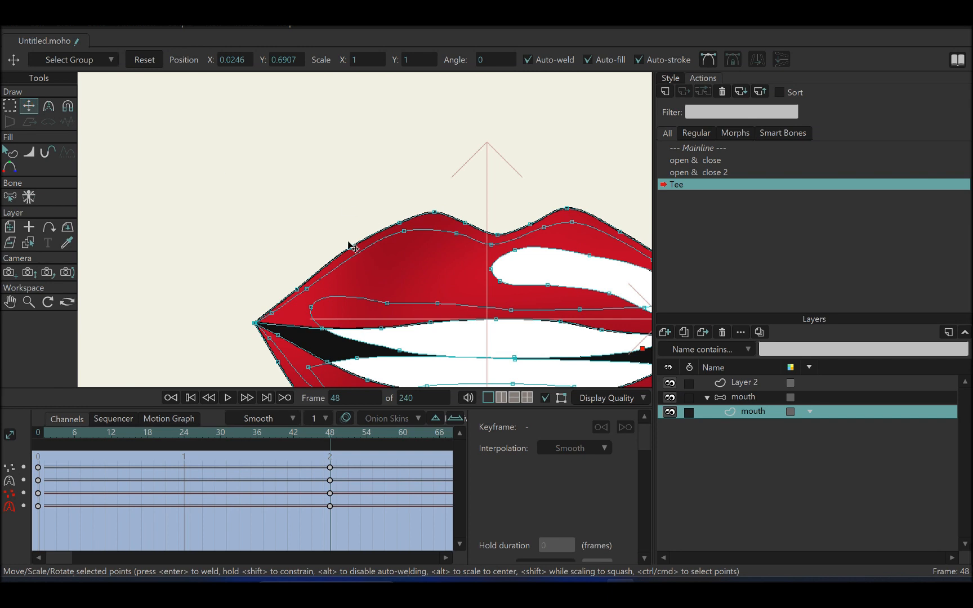
drag(350, 245, 353, 249)
drag(444, 263, 334, 239)
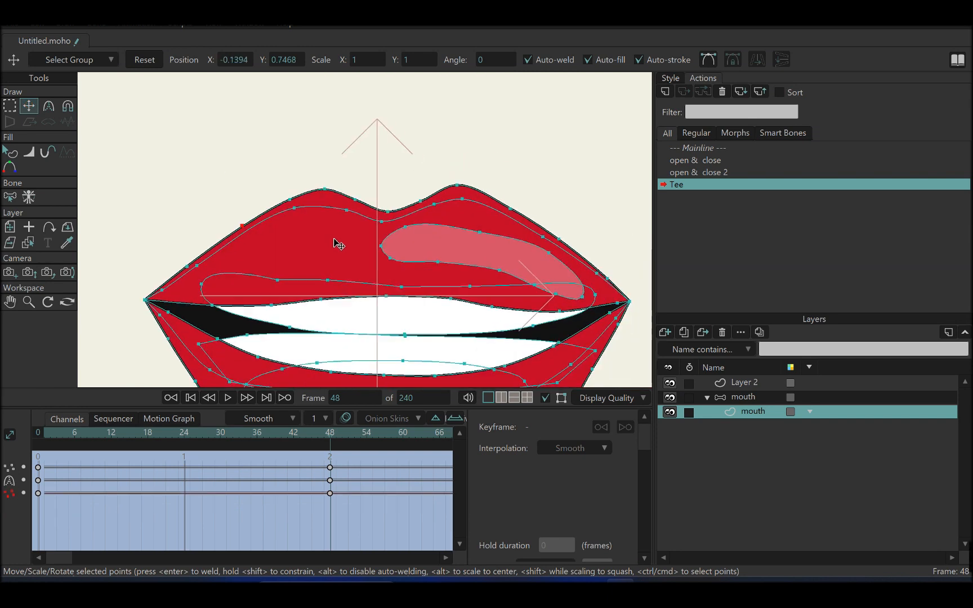
drag(558, 240, 559, 241)
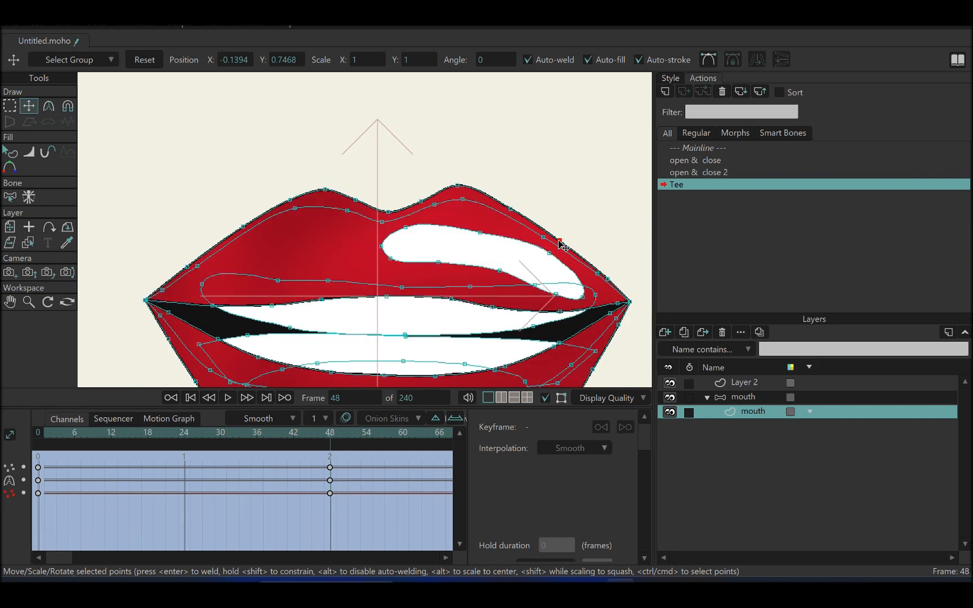
scroll(495, 252, down, 3)
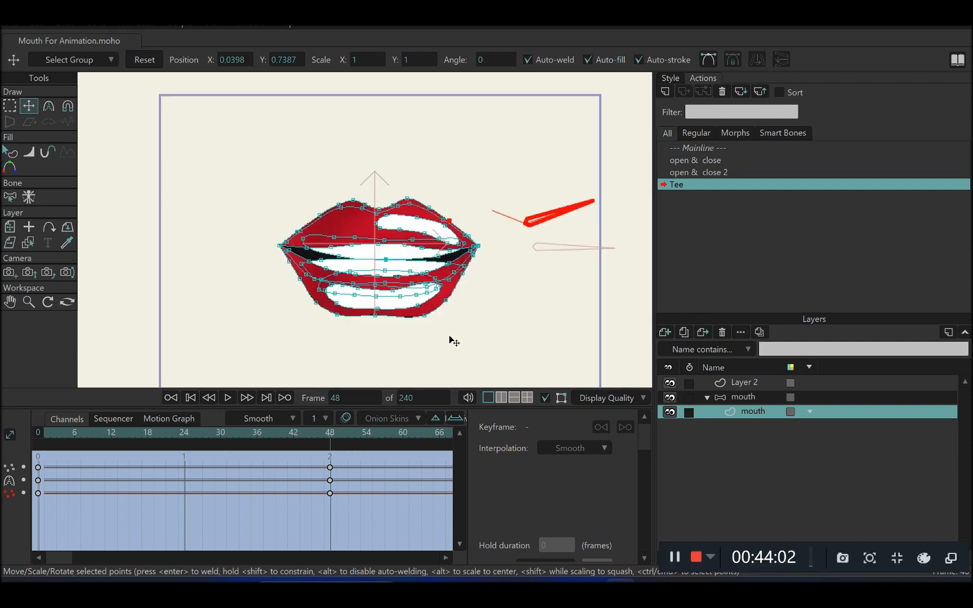
- At frame 24, move the inner lip contour's right corner point onto the right mouth corner
scroll(404, 234, up, 2)
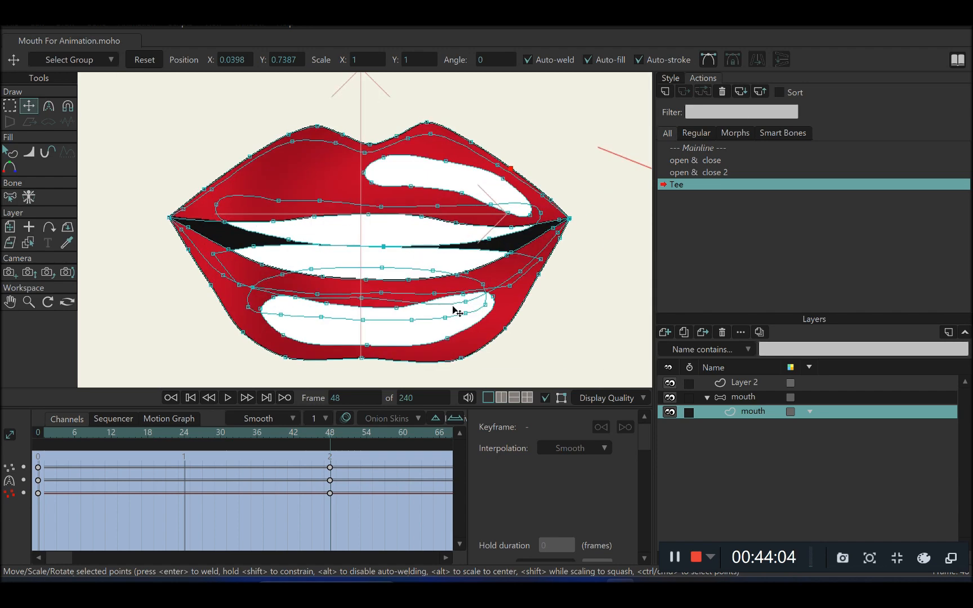
click(325, 437)
drag(325, 439, 184, 434)
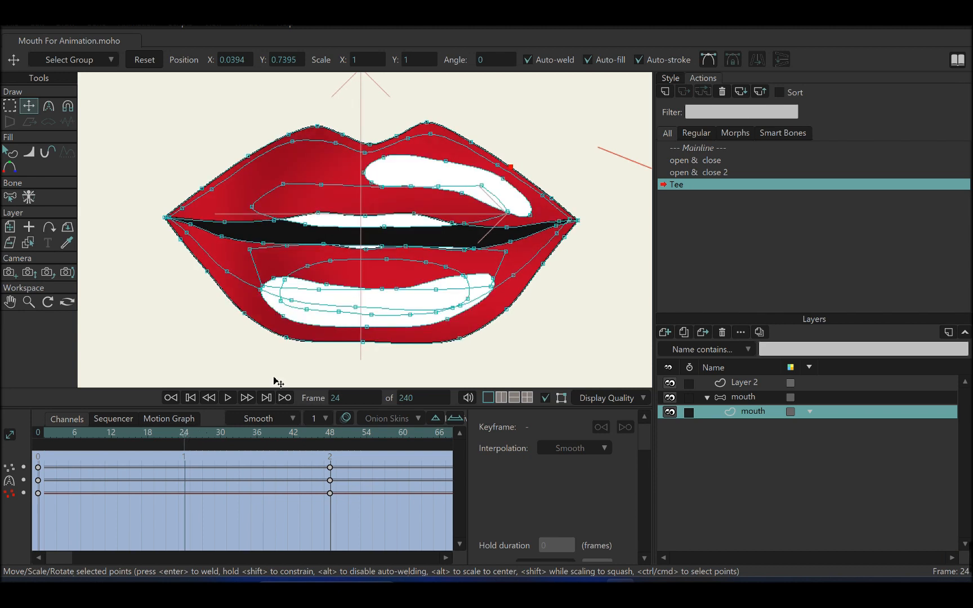
scroll(524, 218, up, 5)
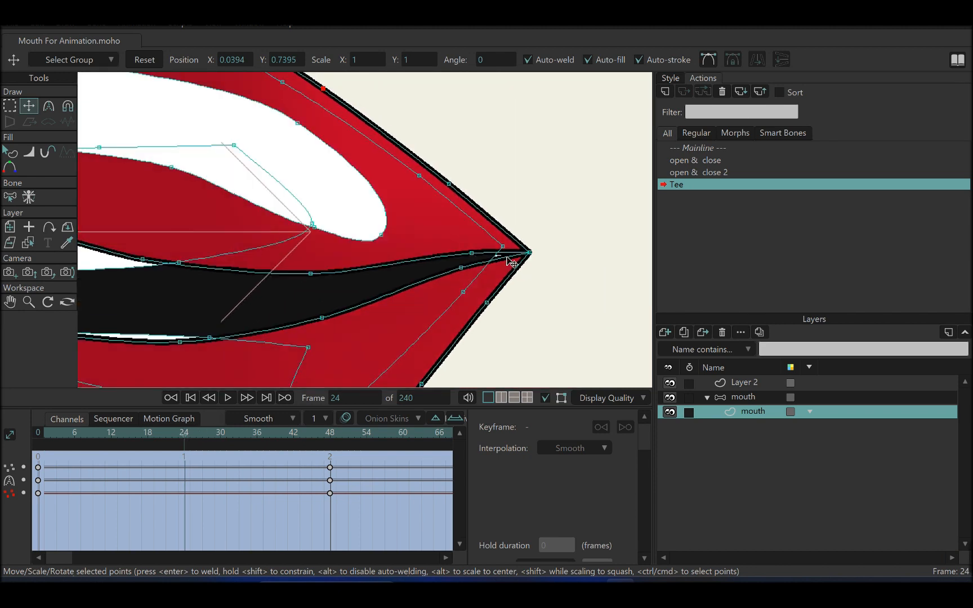
click(10, 108)
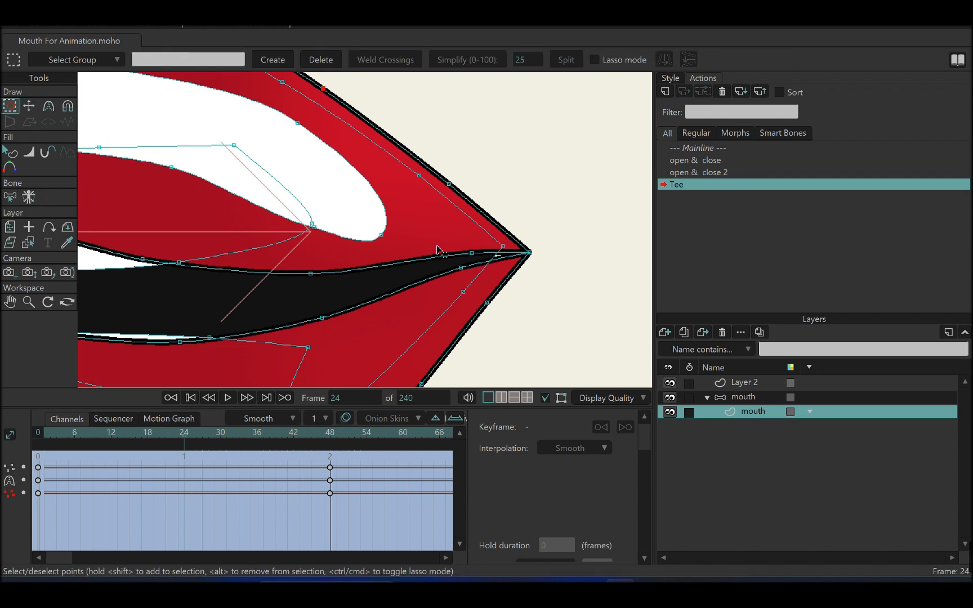
click(501, 247)
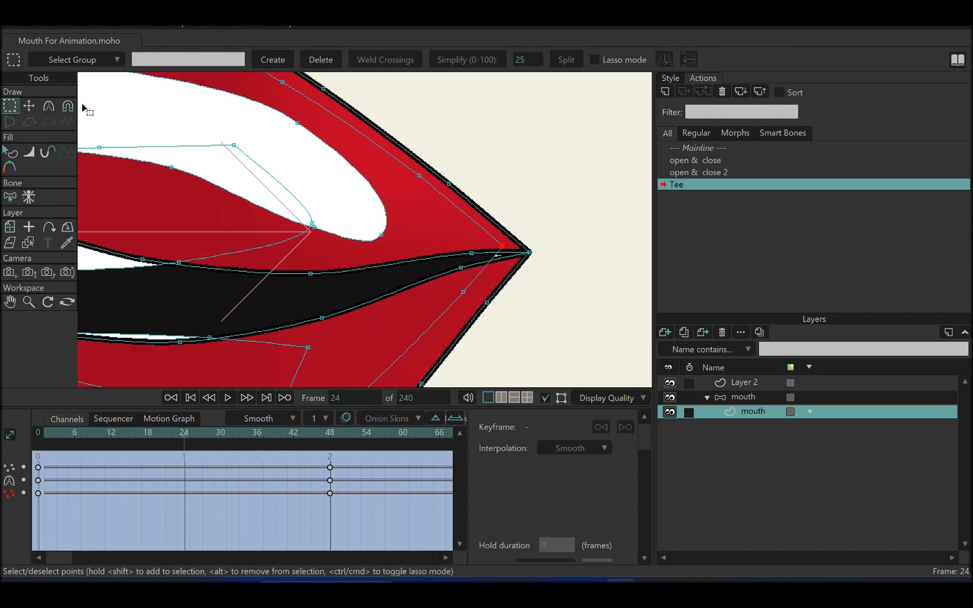
click(29, 106)
drag(502, 247, 530, 252)
- Nudge the inner contour points around the right mouth corner so they follow the outer lip edge at frame 24
drag(464, 292, 474, 303)
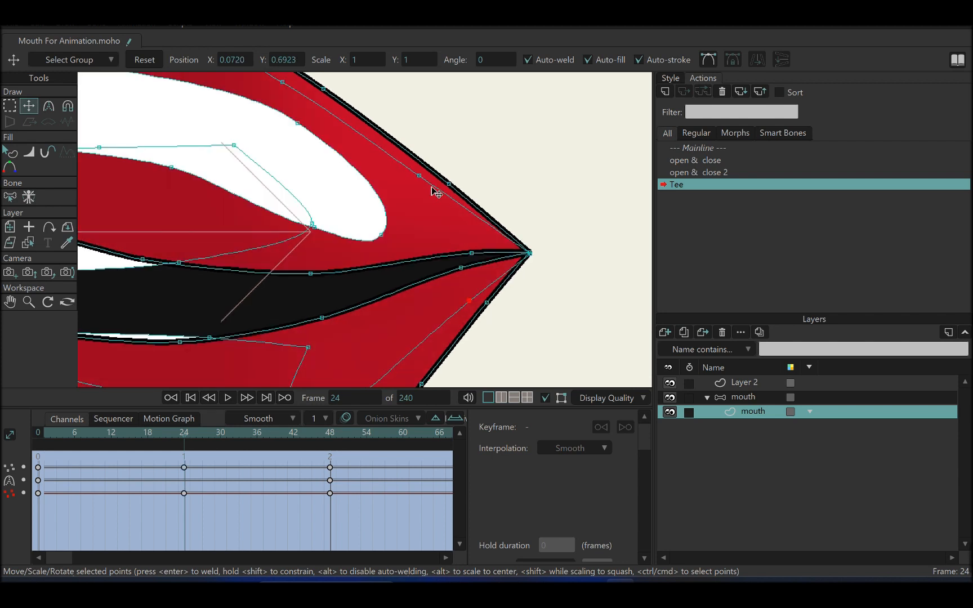
mouse_move(431, 180)
mouse_down()
mouse_move(424, 189)
mouse_move(426, 181)
mouse_up()
scroll(533, 267, up, 3)
drag(528, 242, 526, 239)
- At frame 24, move the inner contour points at the left mouth corner outward to follow the outer lip edge
scroll(398, 267, down, 3)
drag(397, 267, 519, 272)
drag(113, 256, 389, 267)
drag(115, 272, 367, 263)
drag(123, 273, 243, 258)
scroll(245, 258, up, 3)
drag(399, 241, 370, 243)
drag(508, 336, 483, 346)
drag(482, 189, 482, 185)
- At frame 6, pull the inner contour's left corner point to the mouth corner and shift its neighbouring points outward
click(74, 435)
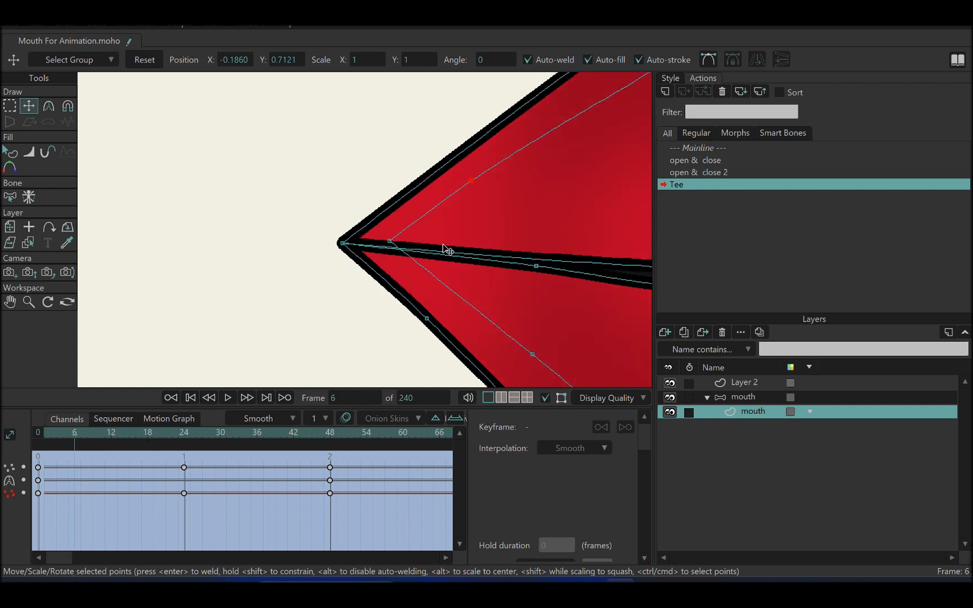
click(345, 244)
drag(326, 237, 62, 238)
drag(261, 352, 243, 360)
drag(214, 182, 214, 173)
- At frame 6, pull the inner contour's right corner point to the mouth corner and move the point below it outward
drag(486, 278, 215, 277)
drag(643, 324, 68, 321)
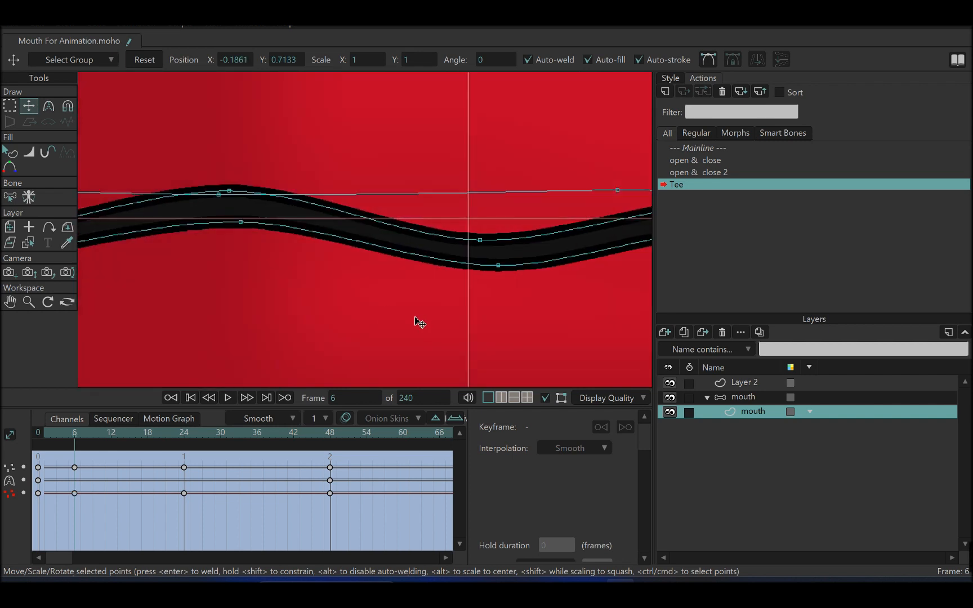
drag(417, 307, 43, 305)
drag(598, 292, 62, 286)
drag(489, 305, 108, 262)
drag(340, 276, 74, 310)
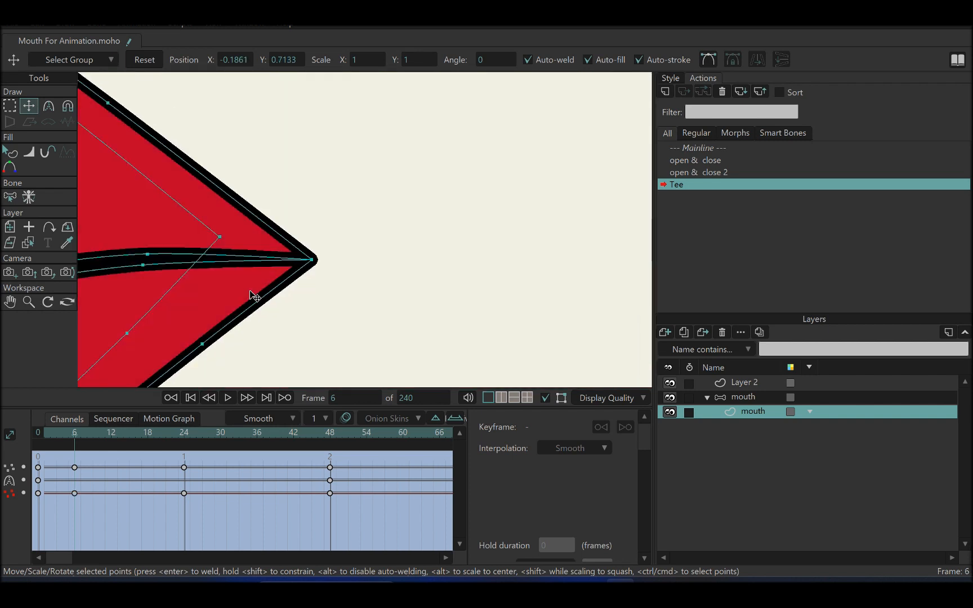
drag(250, 292, 259, 294)
drag(220, 241, 301, 263)
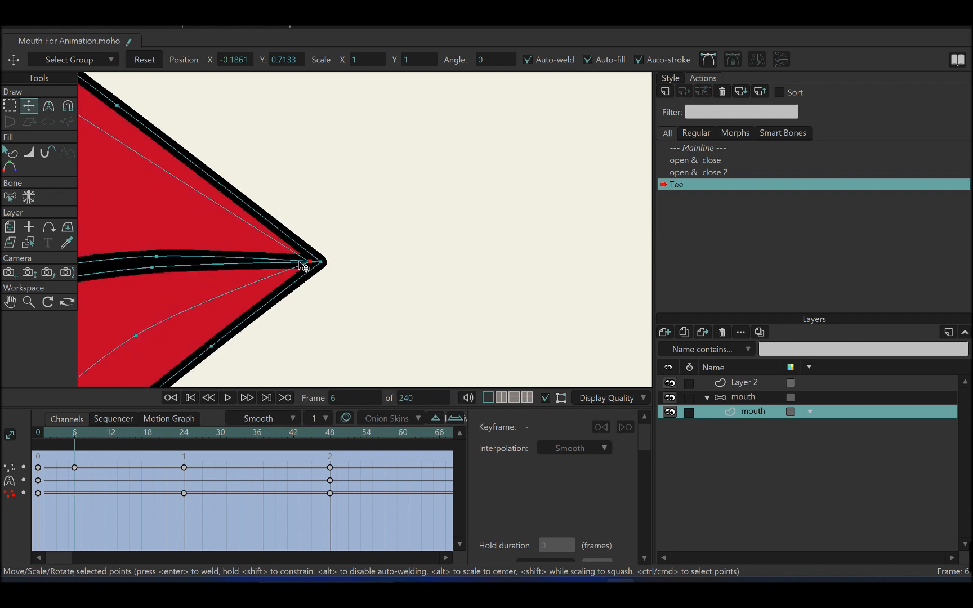
drag(132, 333, 151, 365)
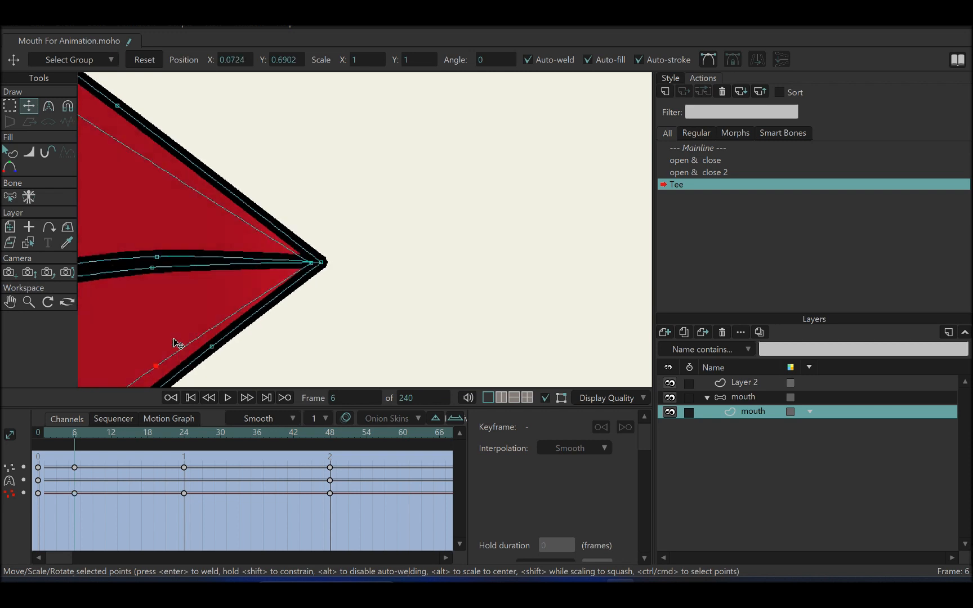
- Scrub through the Tee action's timeline to check the lip corners across the whole mouth
scroll(424, 278, down, 4)
drag(291, 265, 478, 263)
drag(71, 435, 276, 433)
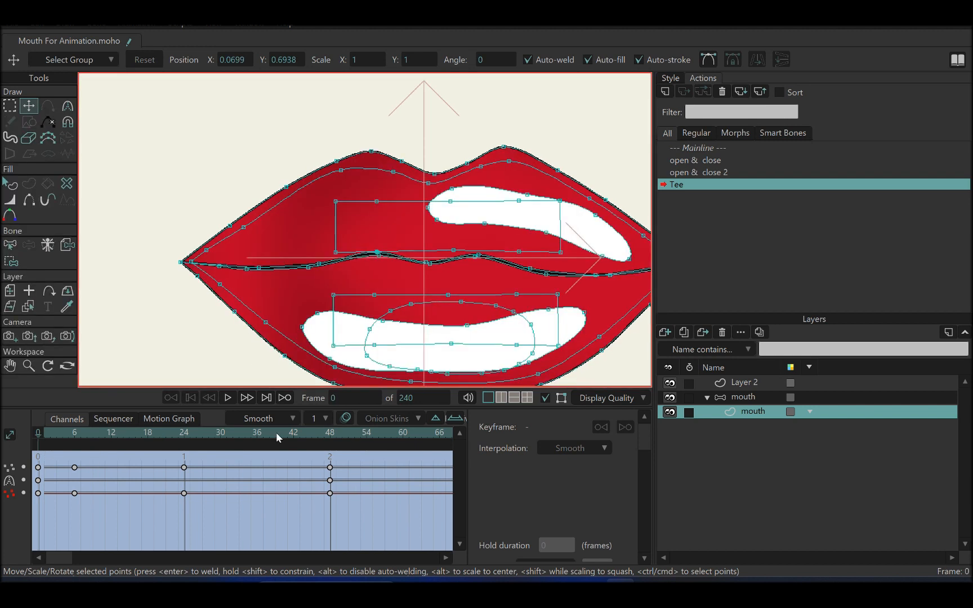
- Select the mouth bone layer and return to the Mainline at frame 0
click(733, 400)
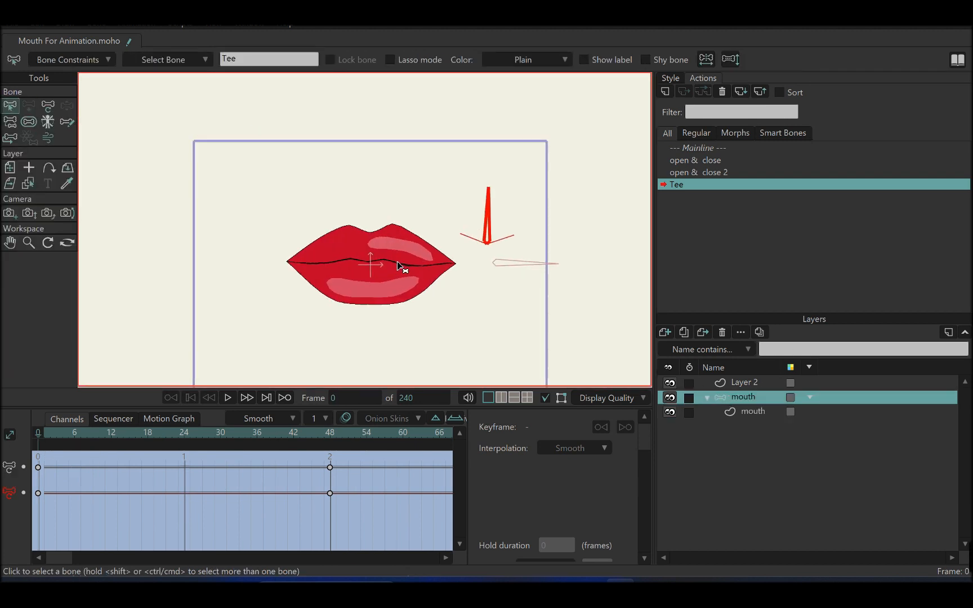
click(731, 398)
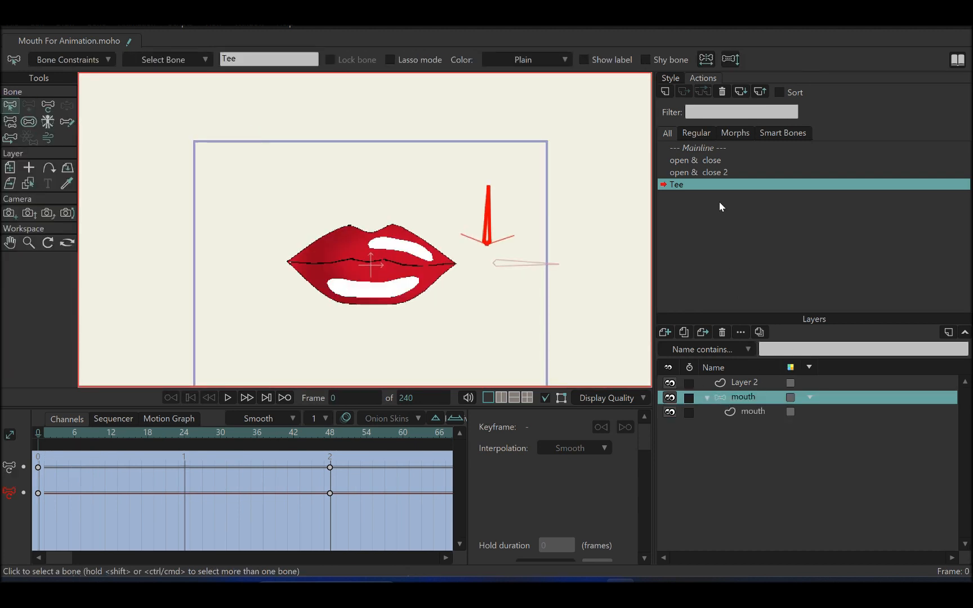
click(702, 148)
scroll(370, 254, down, 2)
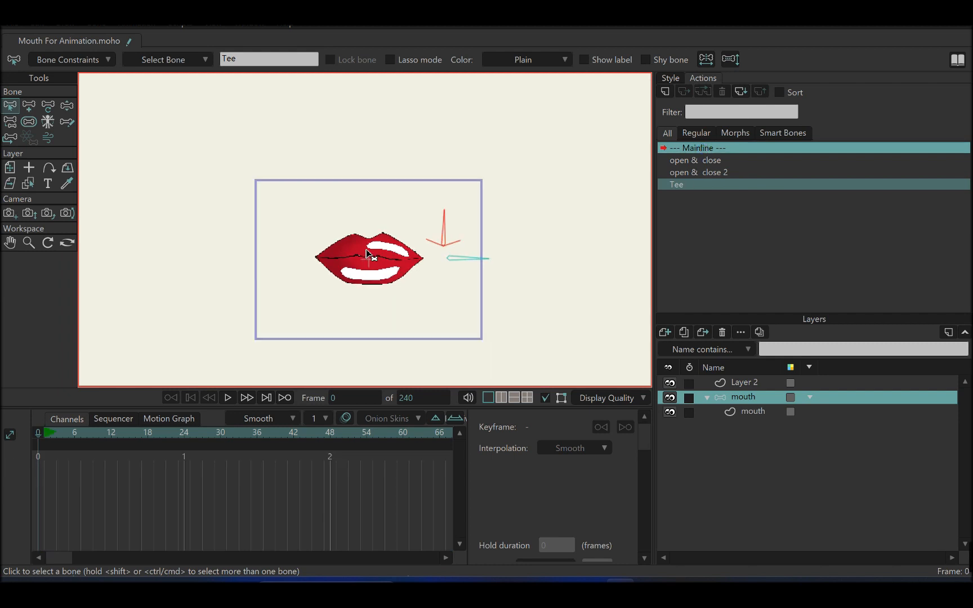
drag(370, 254, 327, 241)
scroll(327, 240, up, 2)
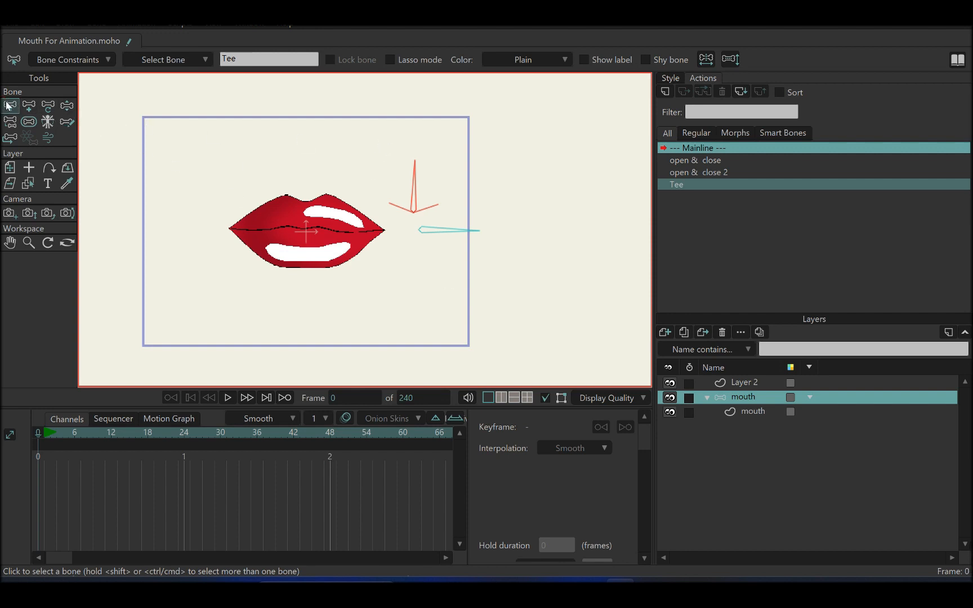
- Show the labels of both smart bones and shift the pair slightly away from the lips
drag(386, 122, 535, 281)
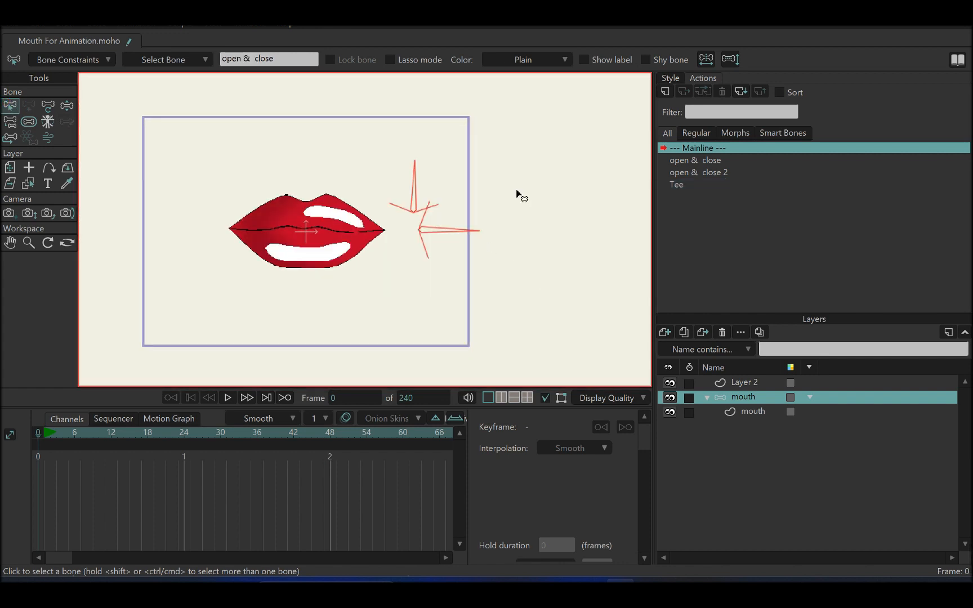
click(584, 59)
click(64, 108)
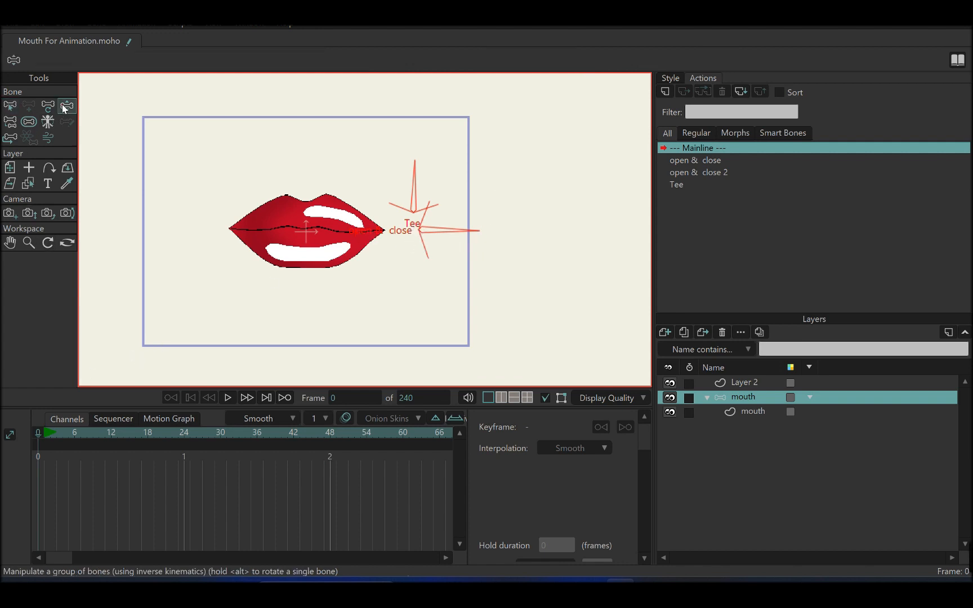
click(48, 107)
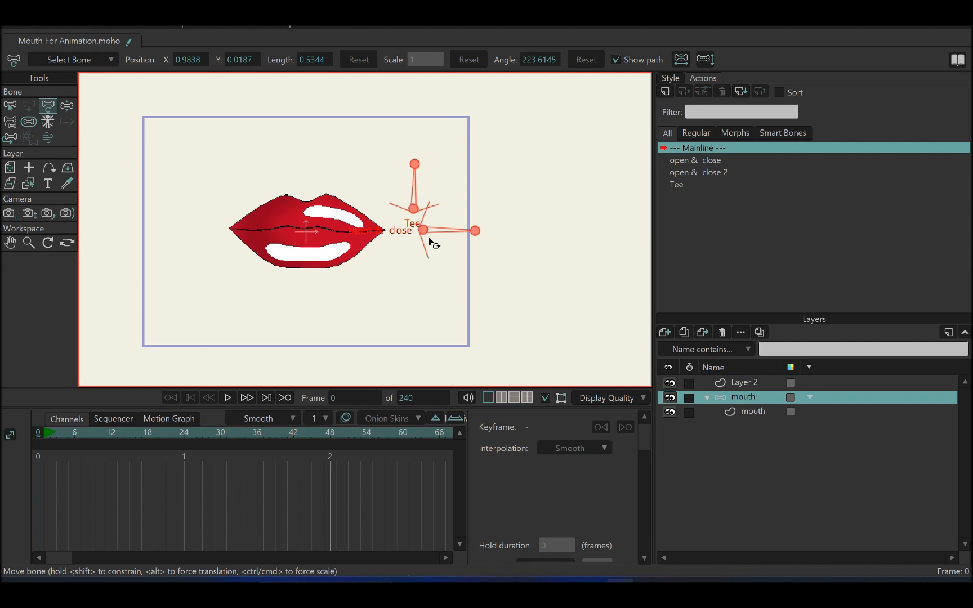
mouse_move(426, 231)
mouse_down()
mouse_move(438, 259)
mouse_move(437, 228)
mouse_up()
click(11, 105)
click(148, 137)
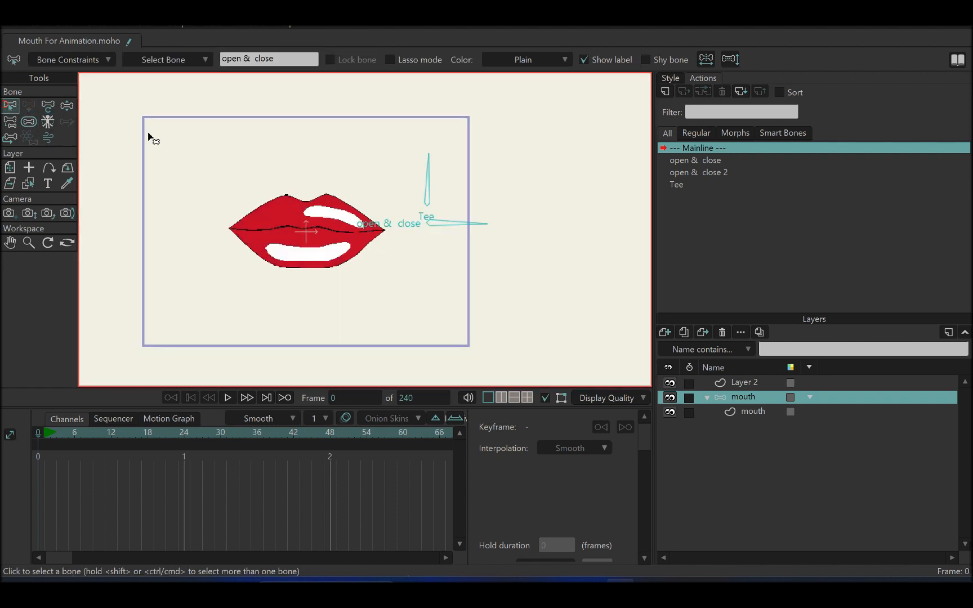
- Separate the smart bones by moving open & close down and outward and Tee up toward the lips
click(47, 107)
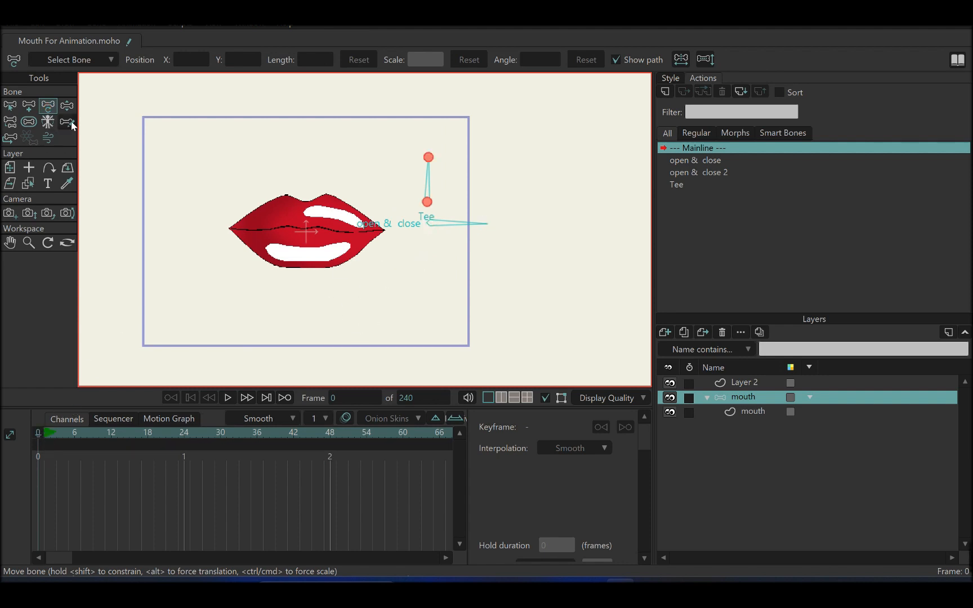
drag(431, 221, 463, 241)
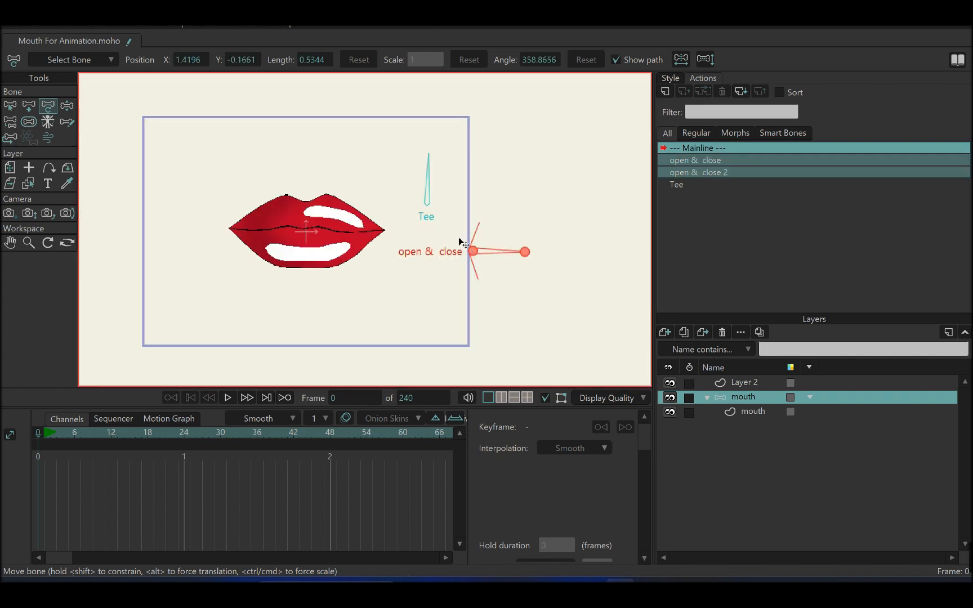
drag(429, 207, 413, 200)
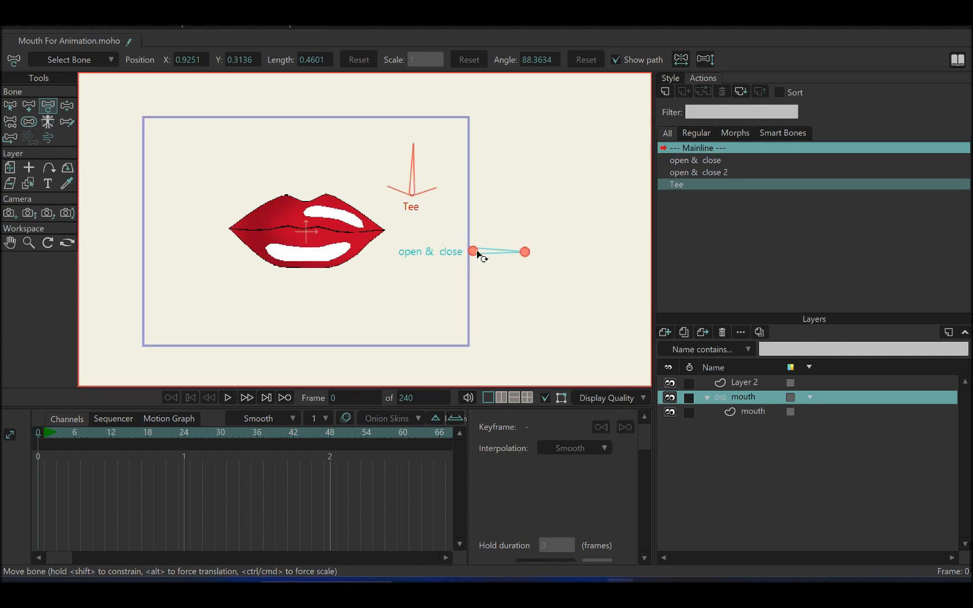
click(466, 249)
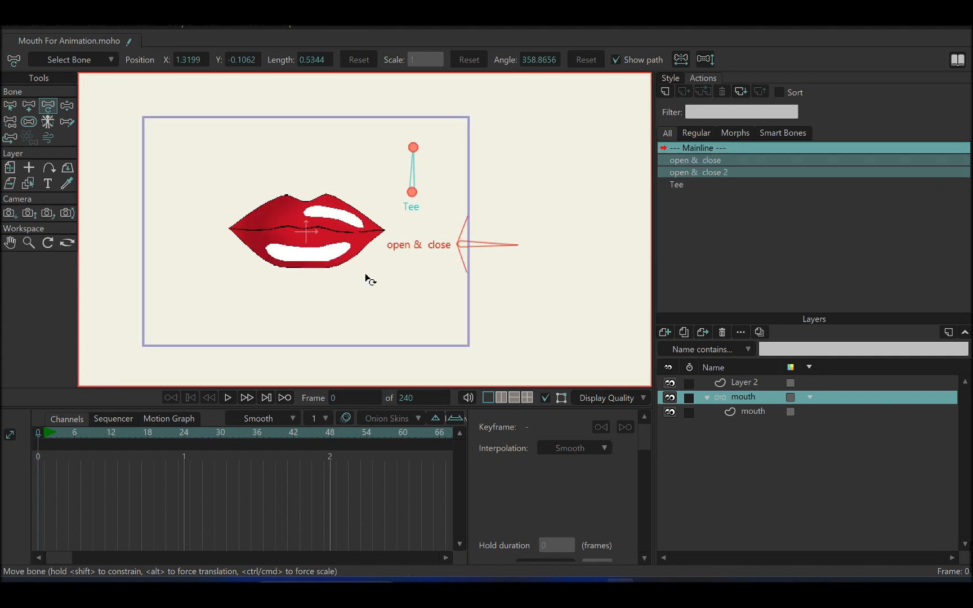
- Test the open & close and Tee smart bones by rotating each with Manipulate Bones
click(66, 105)
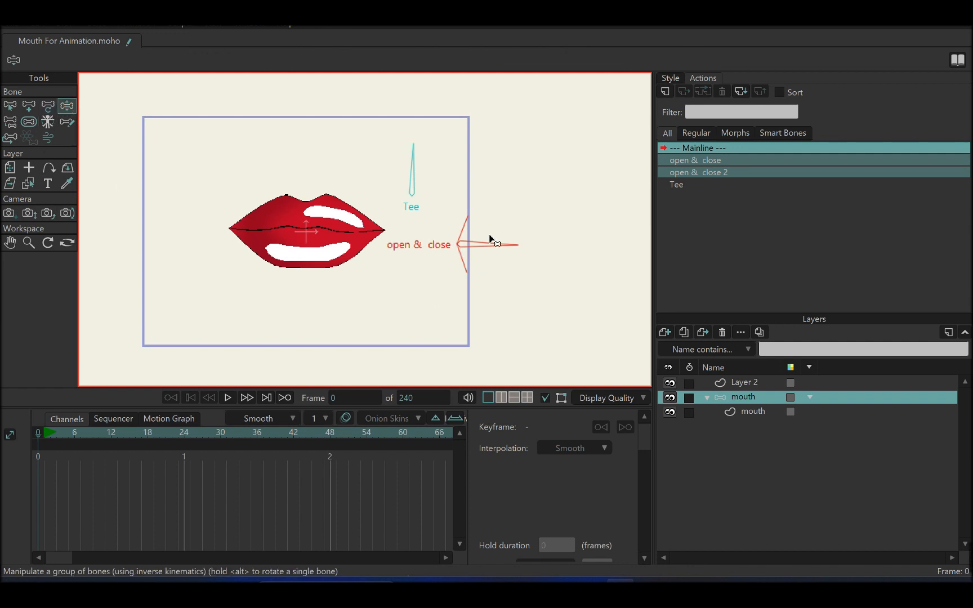
mouse_move(498, 246)
mouse_down()
mouse_move(437, 343)
mouse_move(404, 152)
mouse_move(491, 226)
mouse_up()
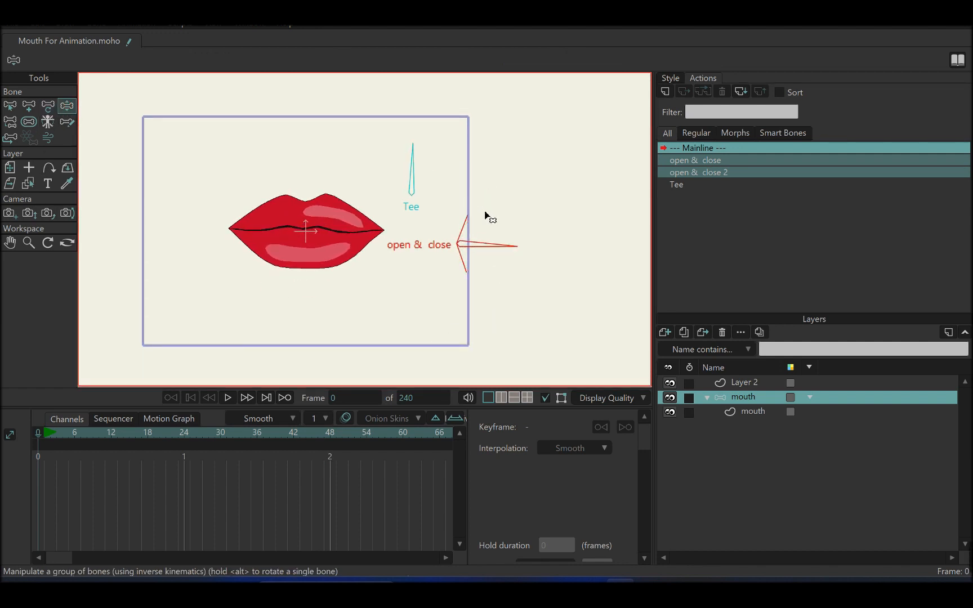
drag(412, 166, 433, 180)
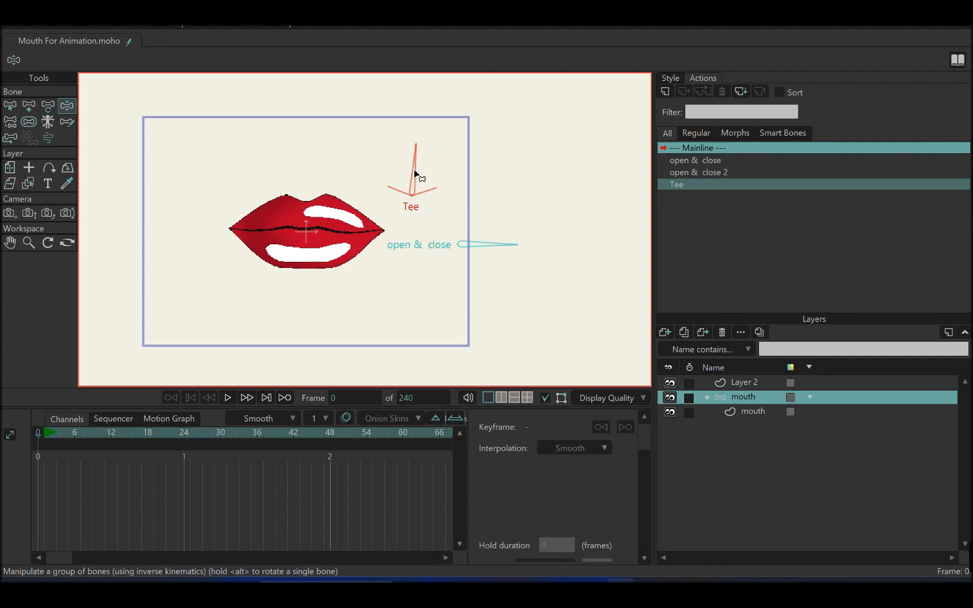
- Create the smart bone action Tee 2 for the Tee bone and go to frame 48
click(665, 91)
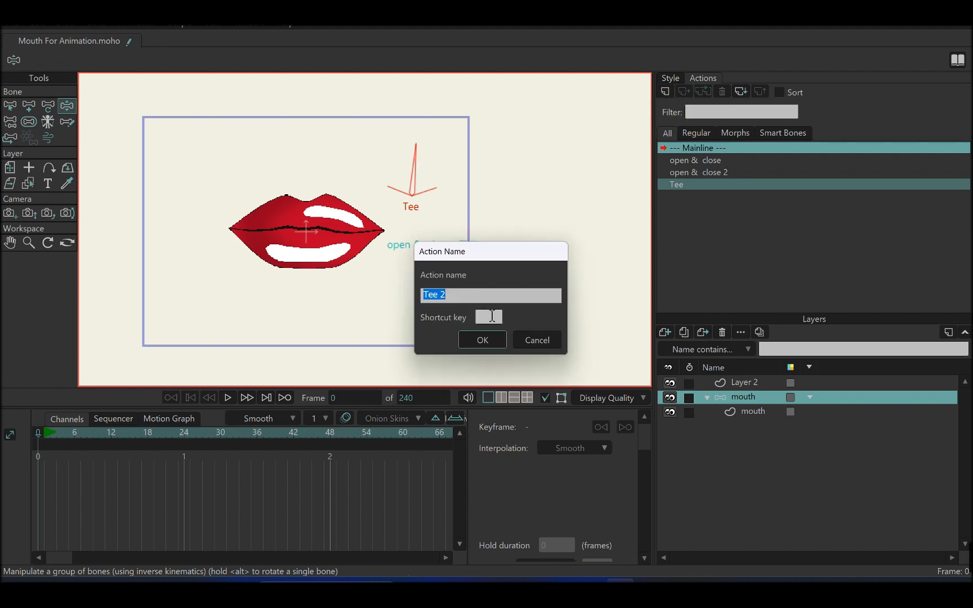
click(483, 340)
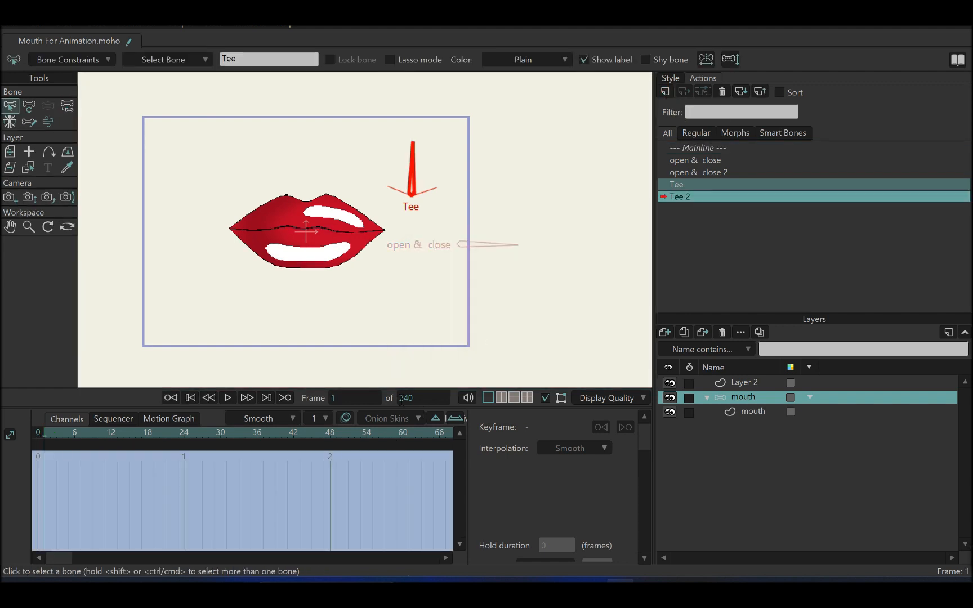
click(331, 434)
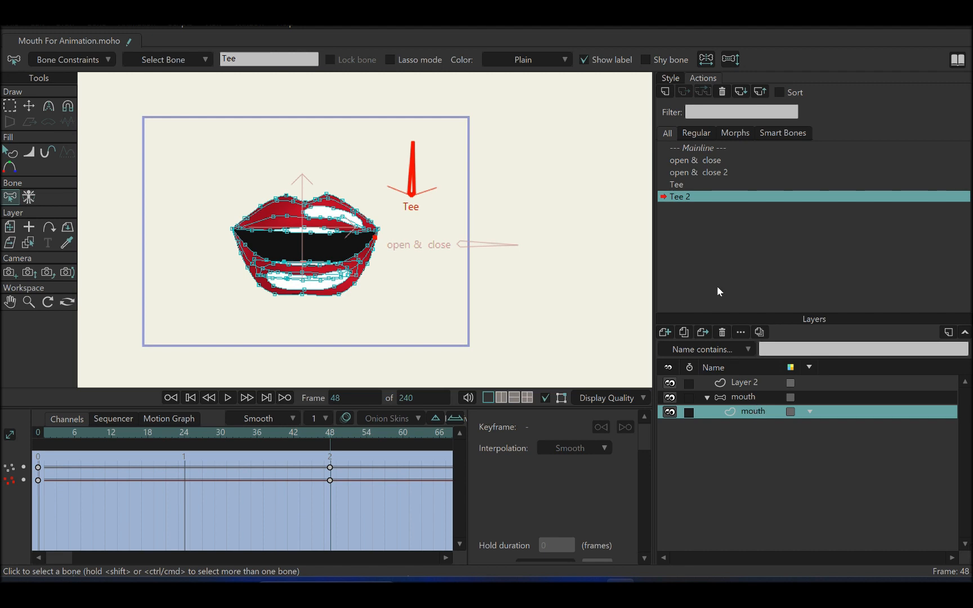
- At frame 48, raise the tongue's top points to the upper teeth with Transform Points, forming a tall arch
scroll(426, 269, up, 5)
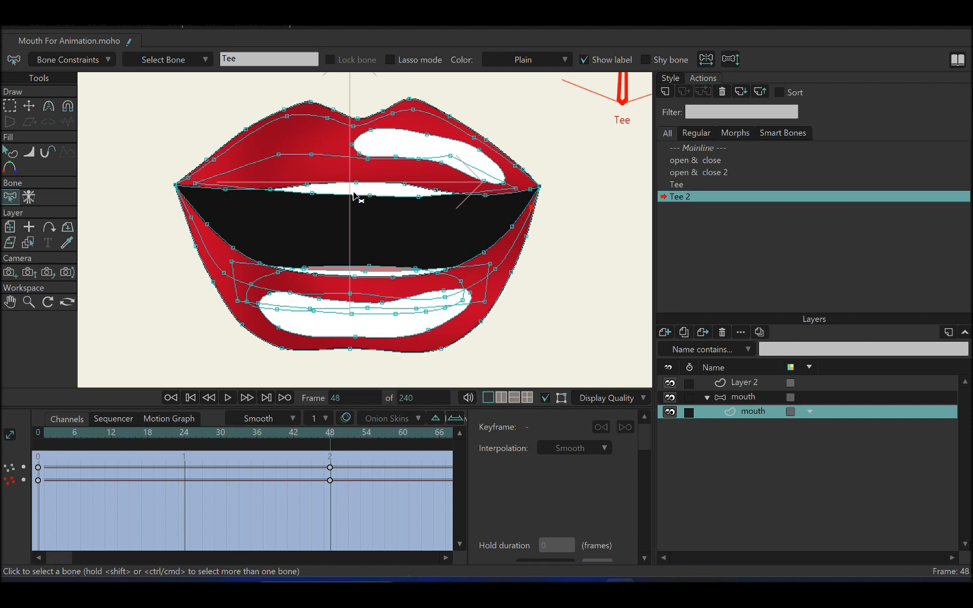
click(29, 106)
drag(369, 270, 370, 182)
drag(415, 269, 410, 217)
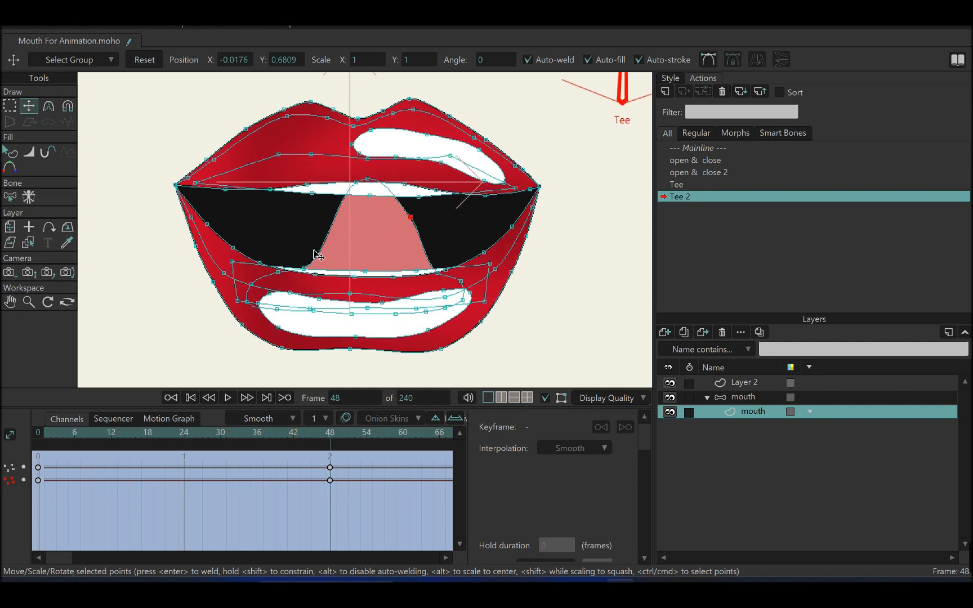
drag(304, 268, 325, 205)
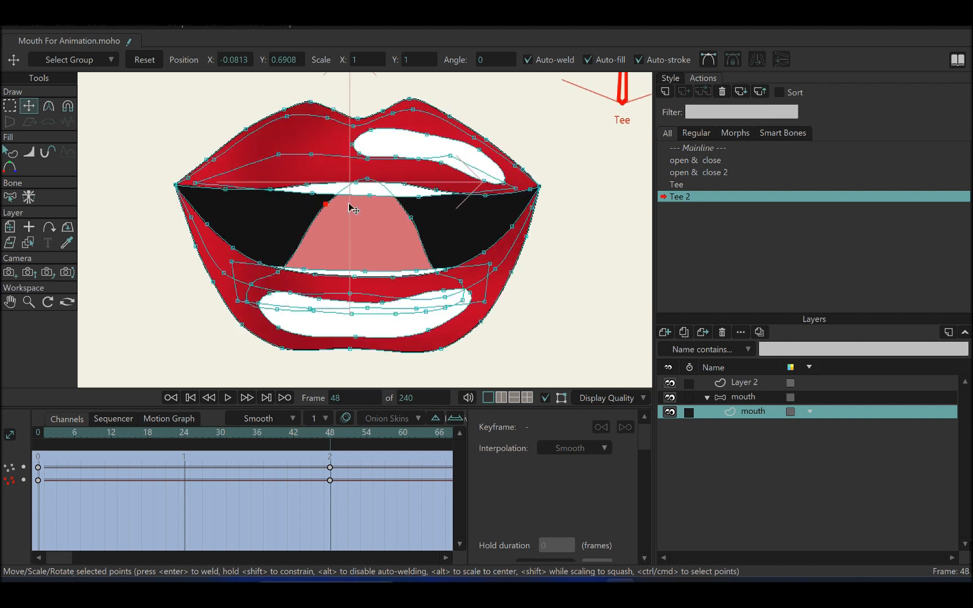
drag(412, 217, 418, 207)
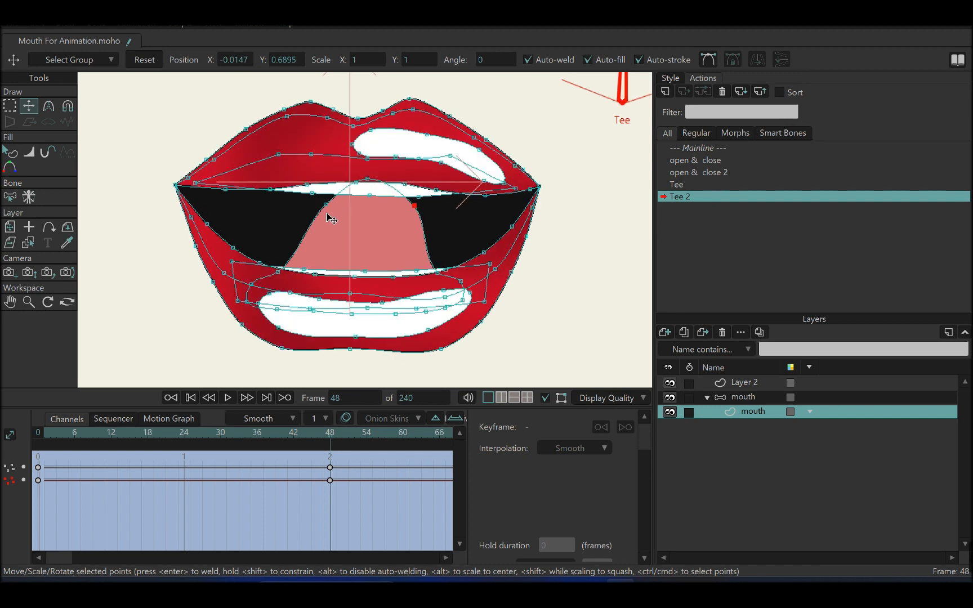
- Widen the base of the raised tongue and even out its sides and peak into a symmetrical arch
drag(320, 207, 261, 267)
drag(438, 275, 455, 281)
drag(418, 212, 411, 214)
drag(324, 209, 316, 212)
drag(368, 178, 317, 213)
drag(419, 222, 423, 225)
drag(319, 211, 317, 212)
drag(432, 219, 429, 220)
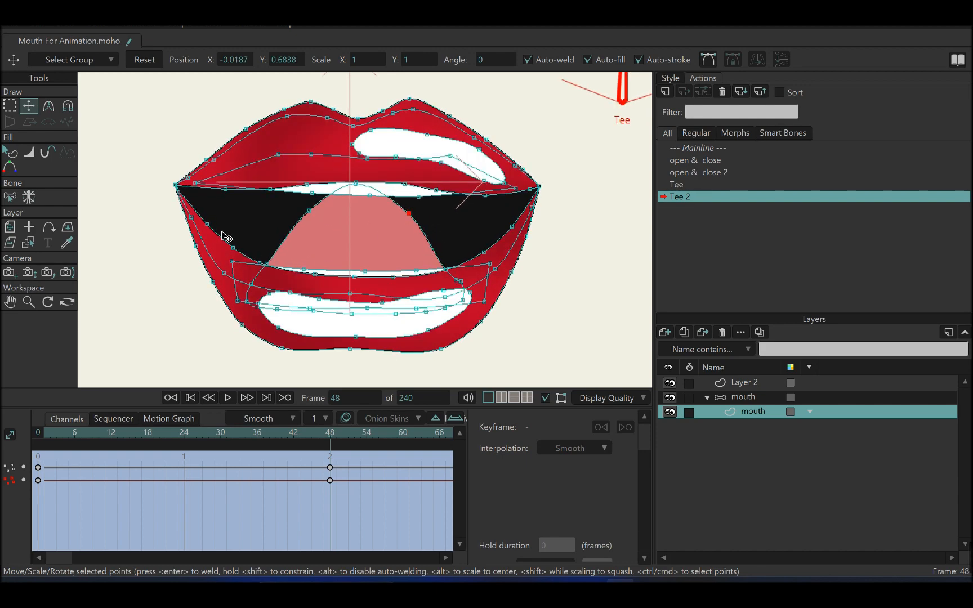
- Select all lower lip and lower teeth points and move them up slightly to narrow the mouth opening
click(9, 105)
mouse_move(145, 225)
mouse_down()
mouse_move(208, 205)
mouse_move(254, 236)
mouse_move(329, 249)
mouse_move(489, 233)
mouse_move(524, 215)
mouse_move(545, 227)
mouse_move(493, 339)
mouse_move(243, 342)
mouse_move(116, 255)
mouse_move(121, 214)
mouse_move(166, 217)
mouse_up()
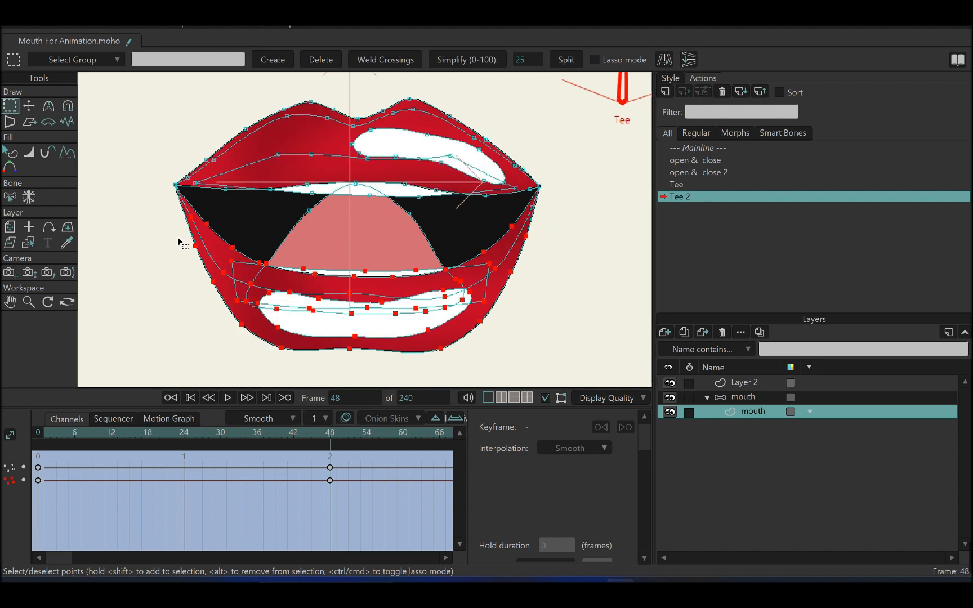
click(29, 105)
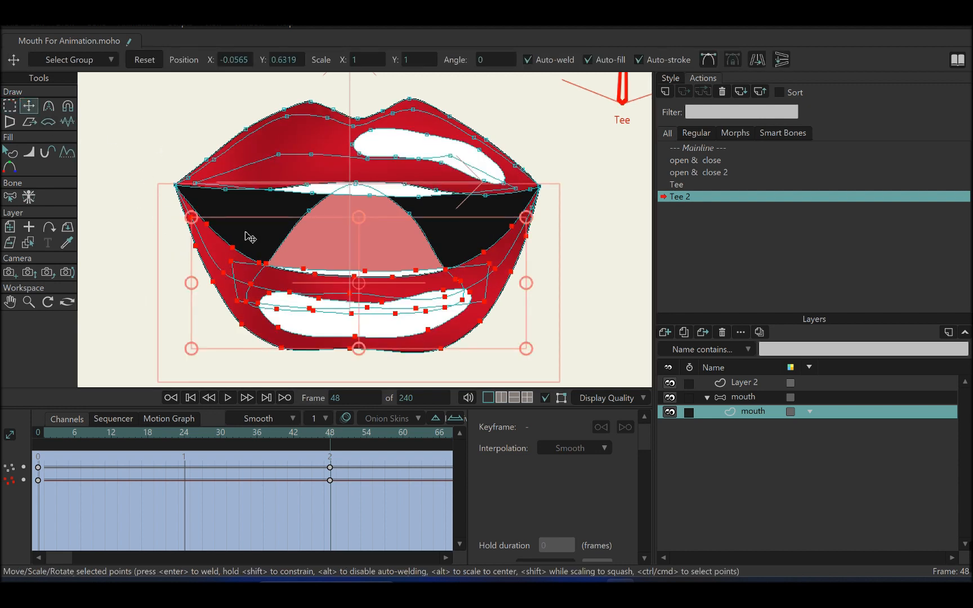
drag(386, 315, 384, 292)
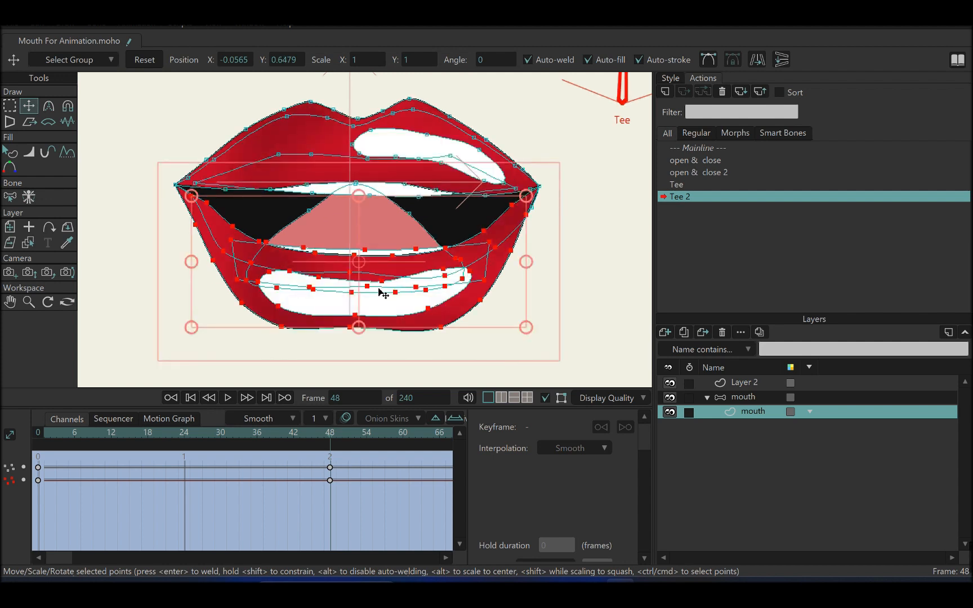
- Move the lower lip's inner edge points near the left mouth corner outward so the edge tapers into the corner
click(11, 106)
click(68, 106)
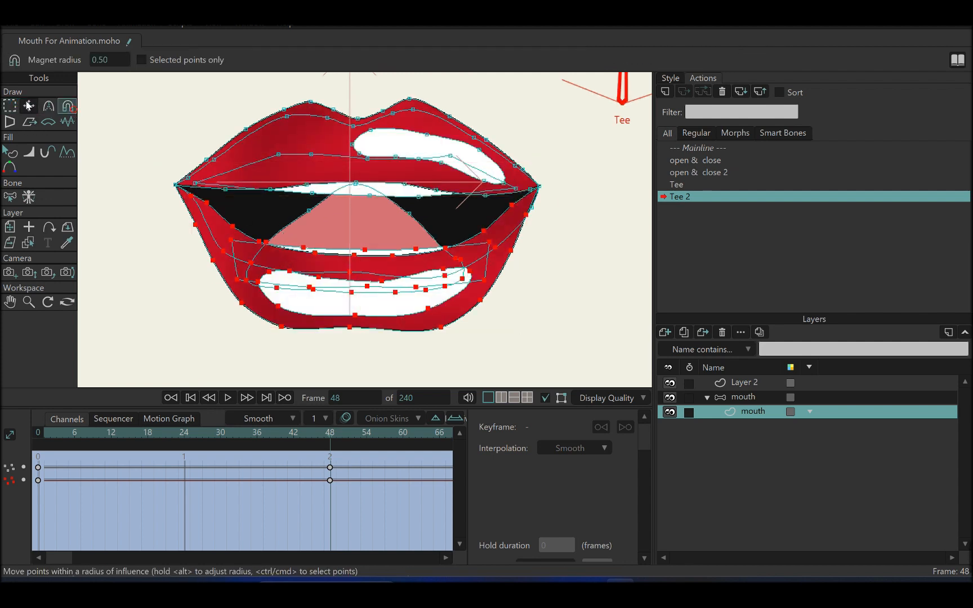
click(28, 105)
scroll(269, 201, up, 3)
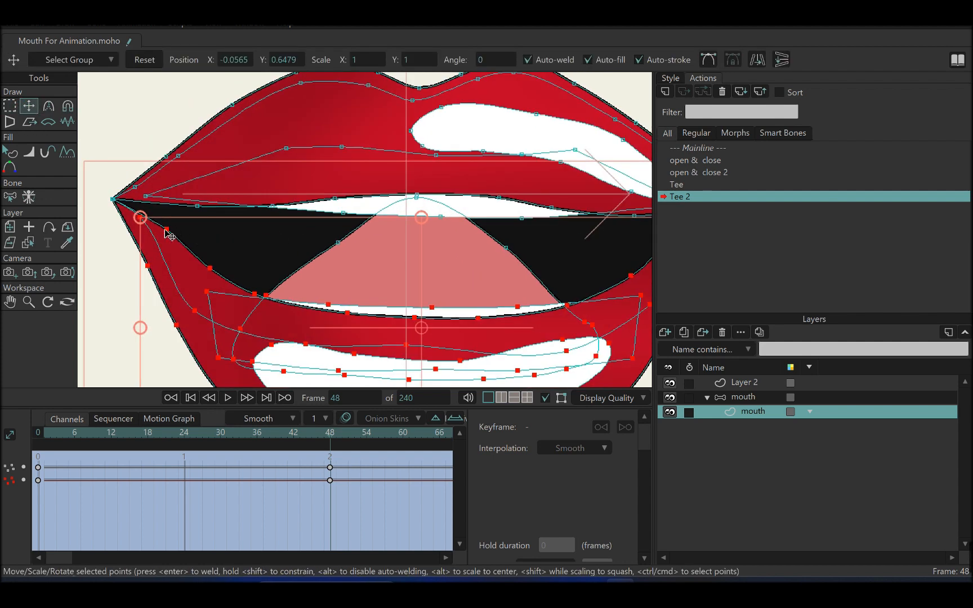
click(165, 229)
drag(164, 227, 132, 225)
scroll(204, 243, down, 3)
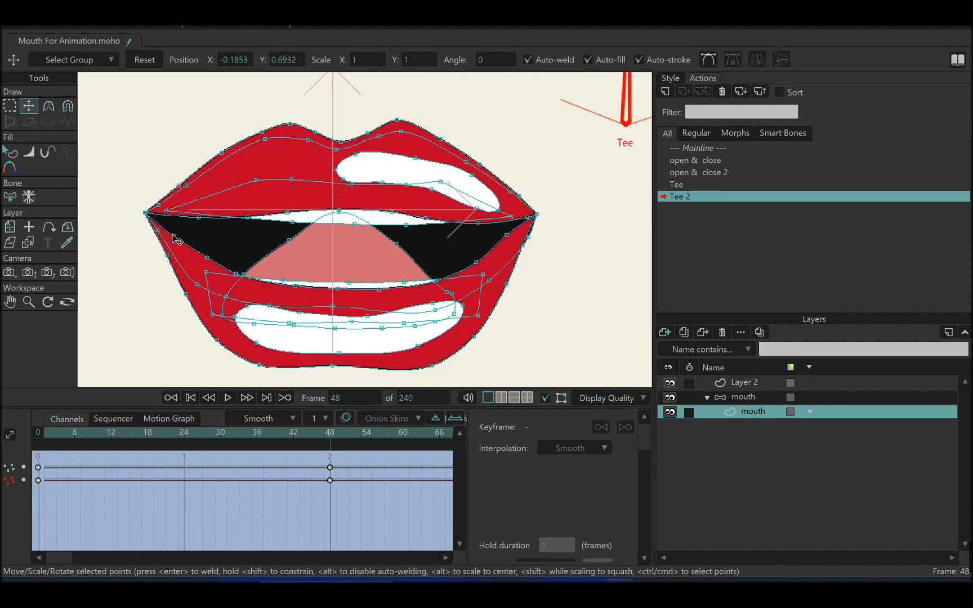
click(205, 258)
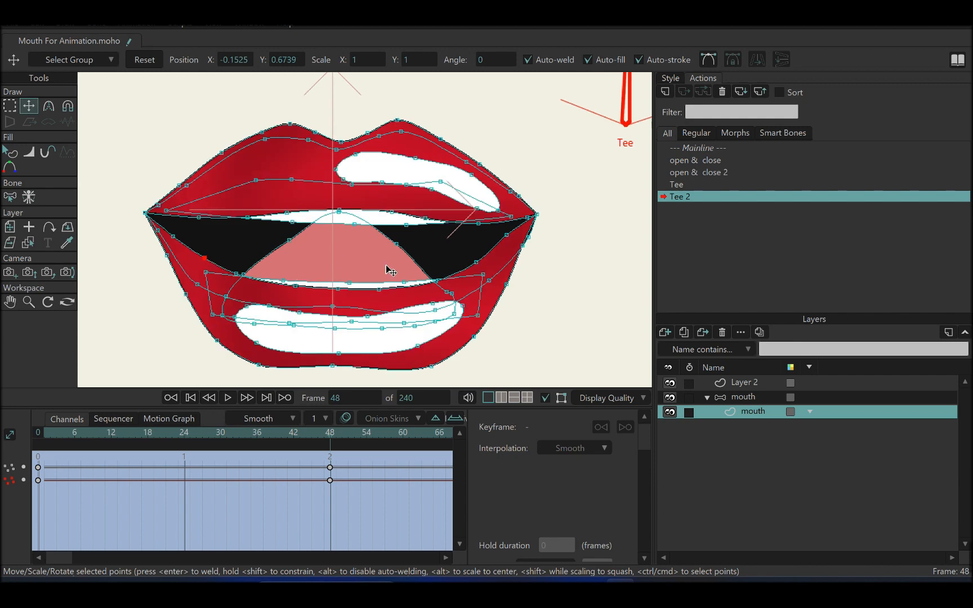
- Adjust the lower lip's inner points near the right mouth corner to smooth the edge inside the lip outline
scroll(417, 260, up, 5)
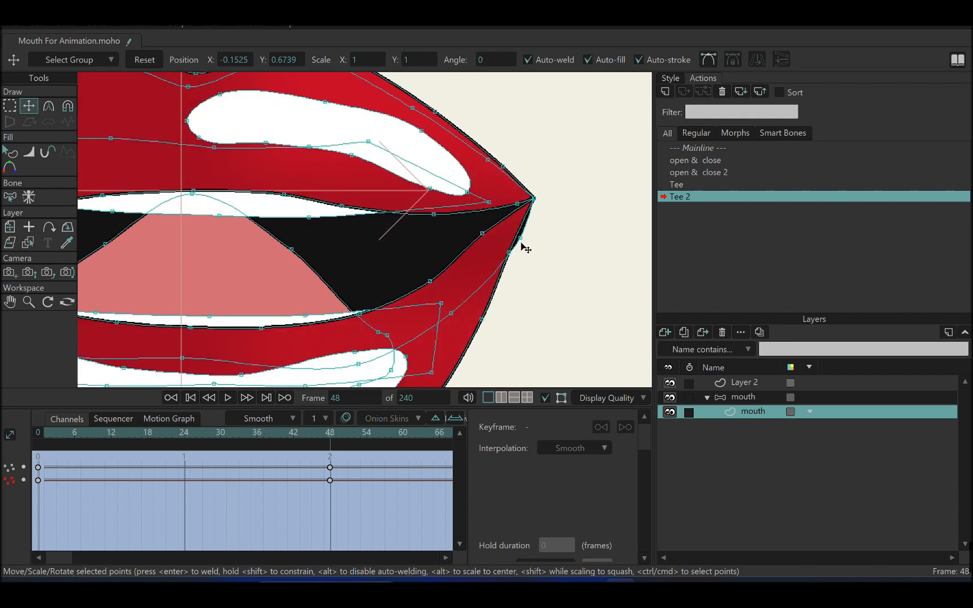
click(484, 237)
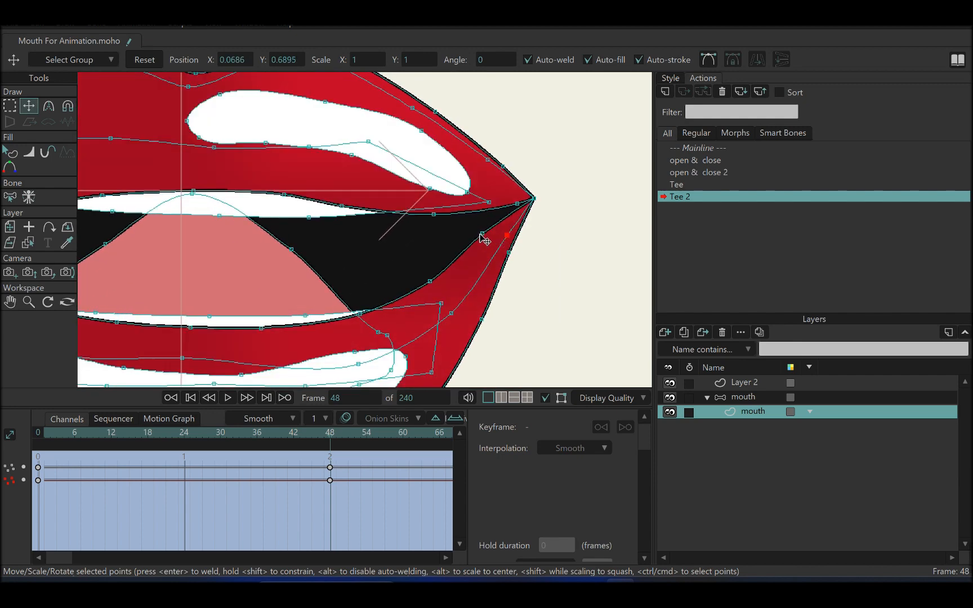
drag(484, 240, 501, 244)
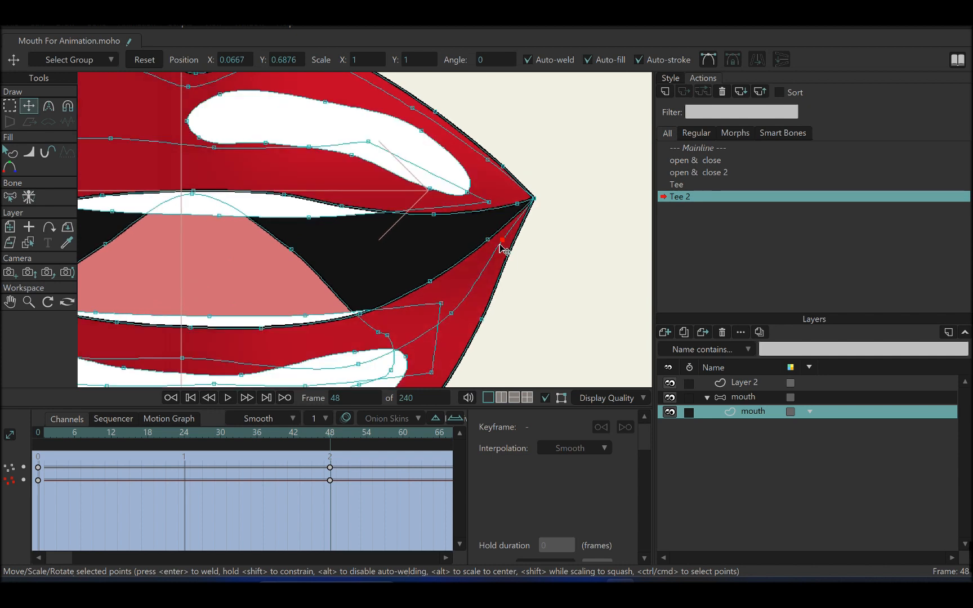
drag(363, 242, 466, 226)
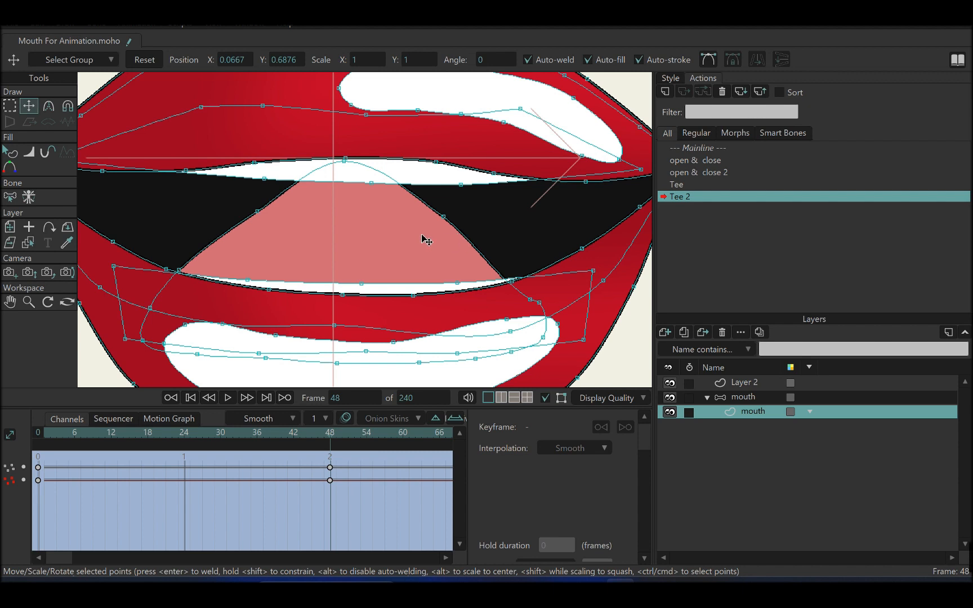
- Move the raised tongue's side points up and outward to give it a fuller, rounder arch
scroll(423, 242, down, 2)
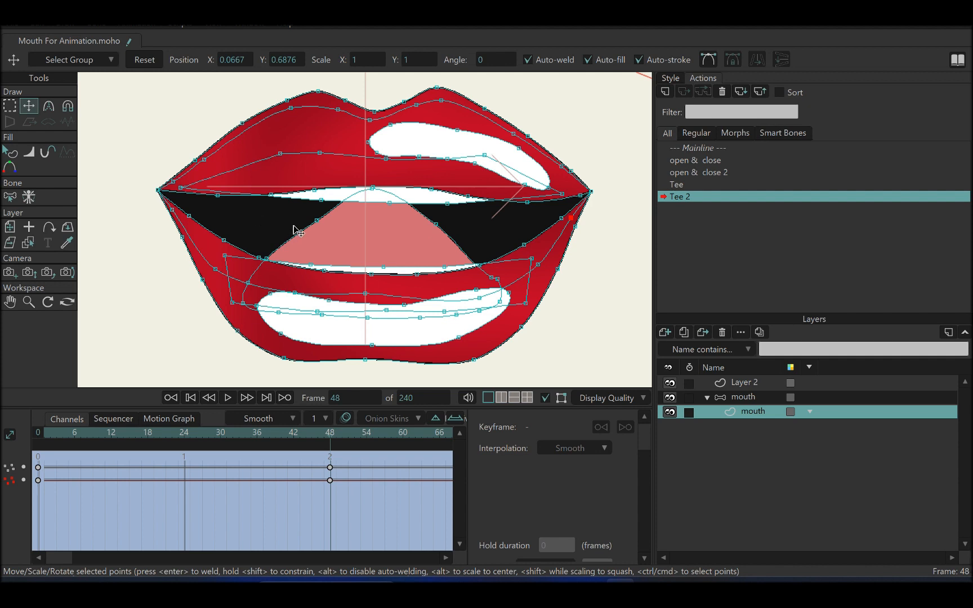
drag(317, 223, 313, 212)
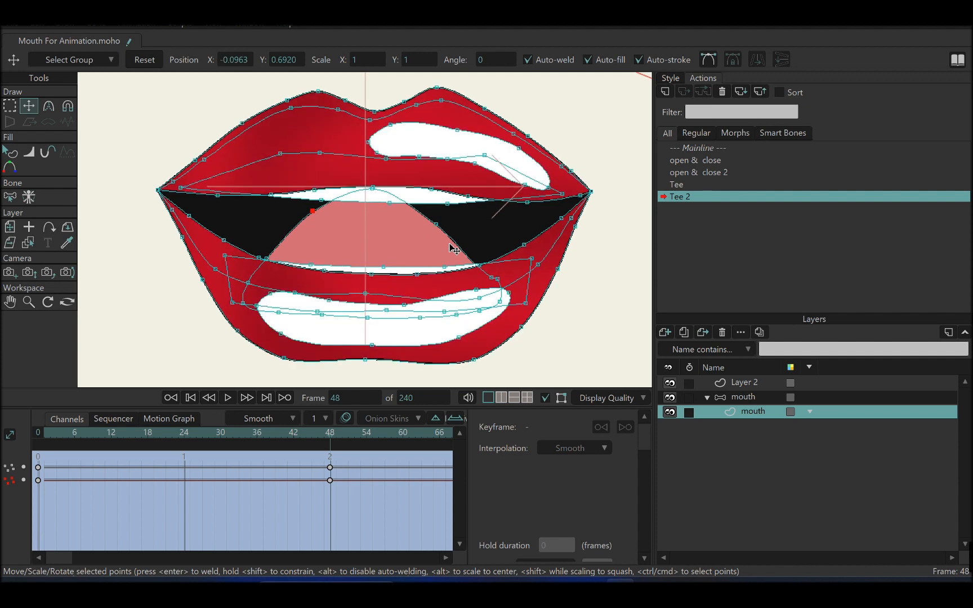
drag(450, 245, 442, 215)
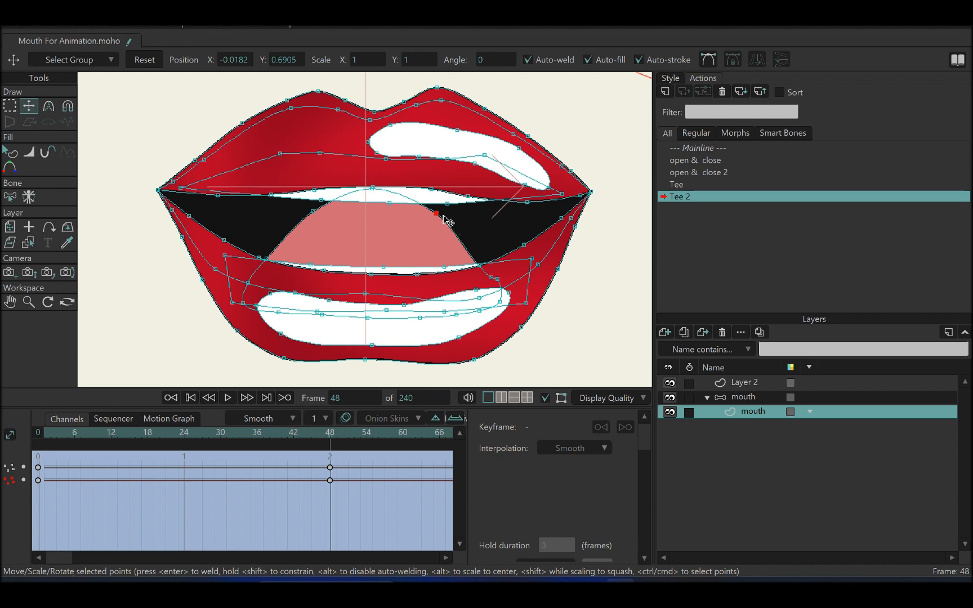
click(485, 270)
click(438, 215)
drag(489, 275, 502, 302)
mouse_move(267, 259)
mouse_down()
mouse_move(244, 277)
mouse_move(239, 298)
mouse_move(264, 251)
mouse_up()
- Render frame 48 to check the Tee 2 mouth pose, then close the preview
scroll(361, 216, down, 3)
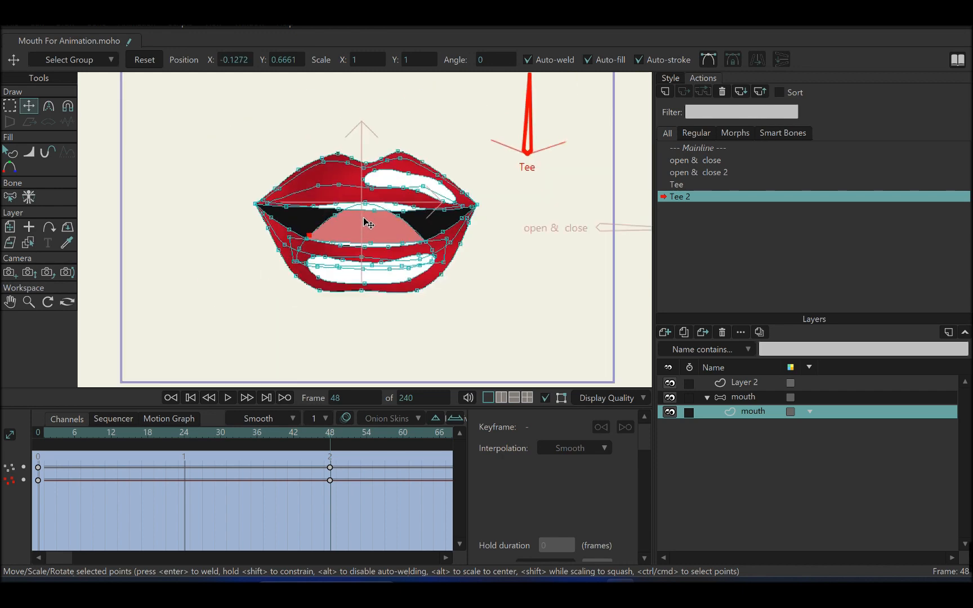
key(ctrl+r)
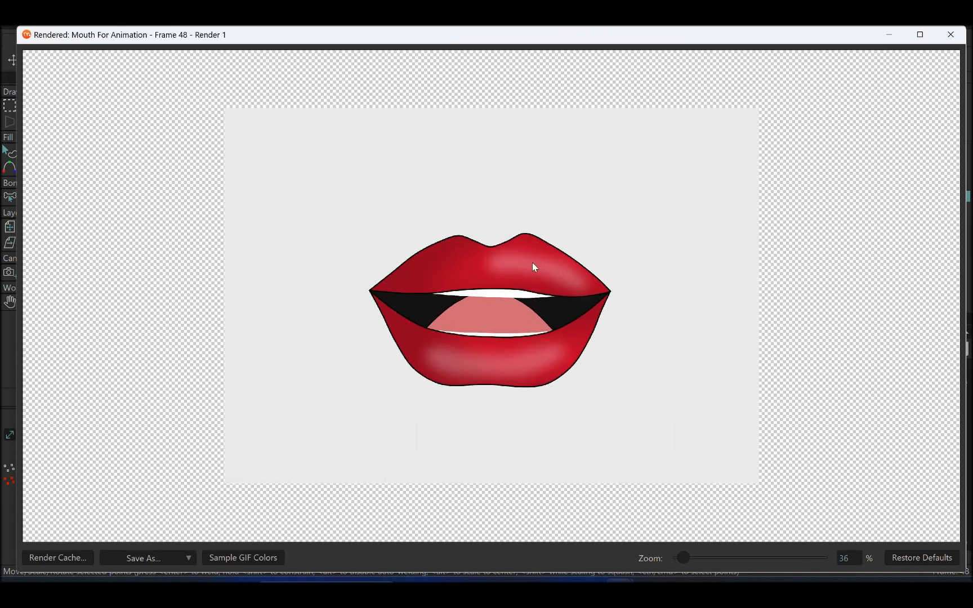
scroll(533, 261, up, 1)
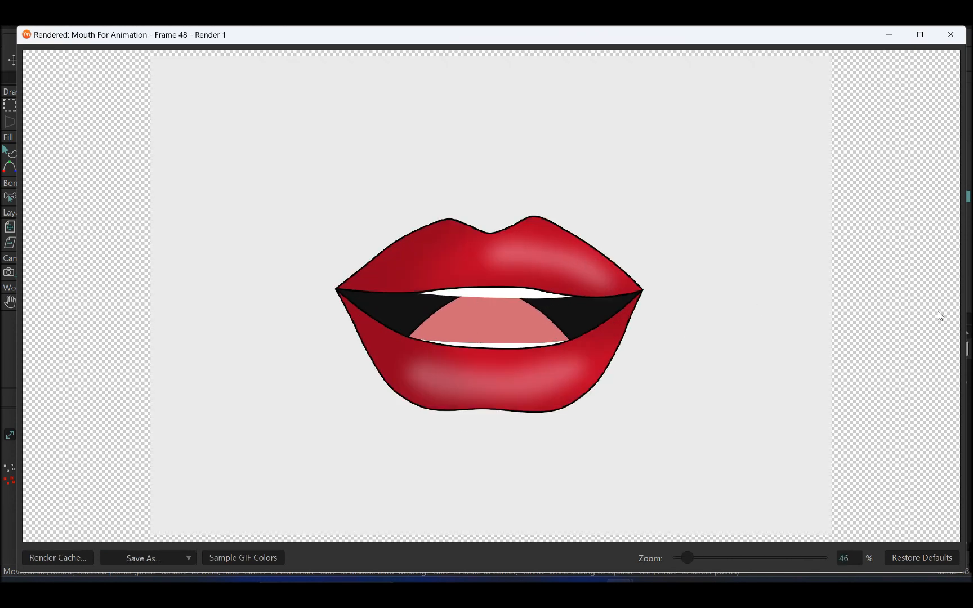
click(951, 34)
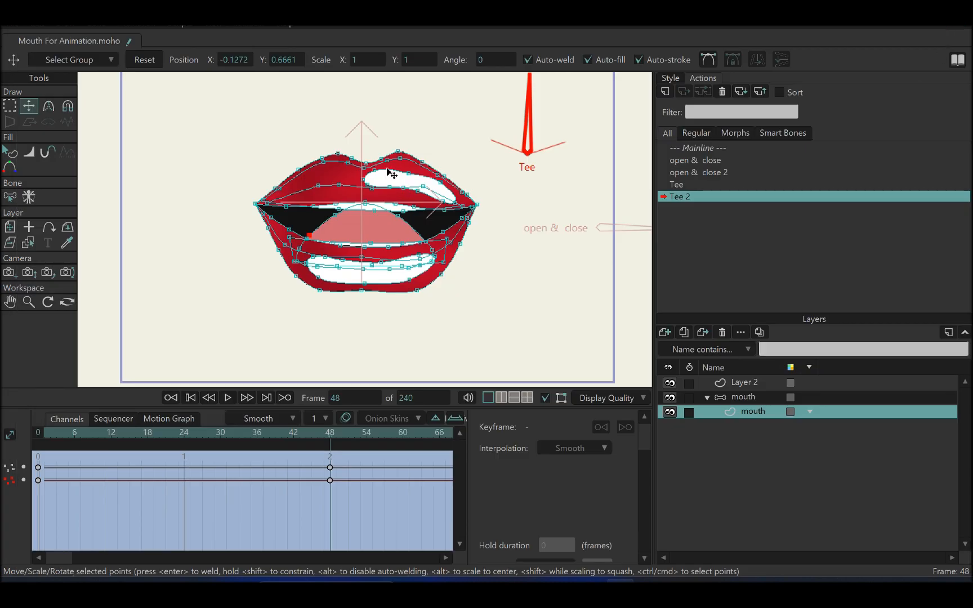
- On the mouth bone layer, scrub through the Tee 2 action to examine the transition from closed to open
scroll(432, 183, down, 4)
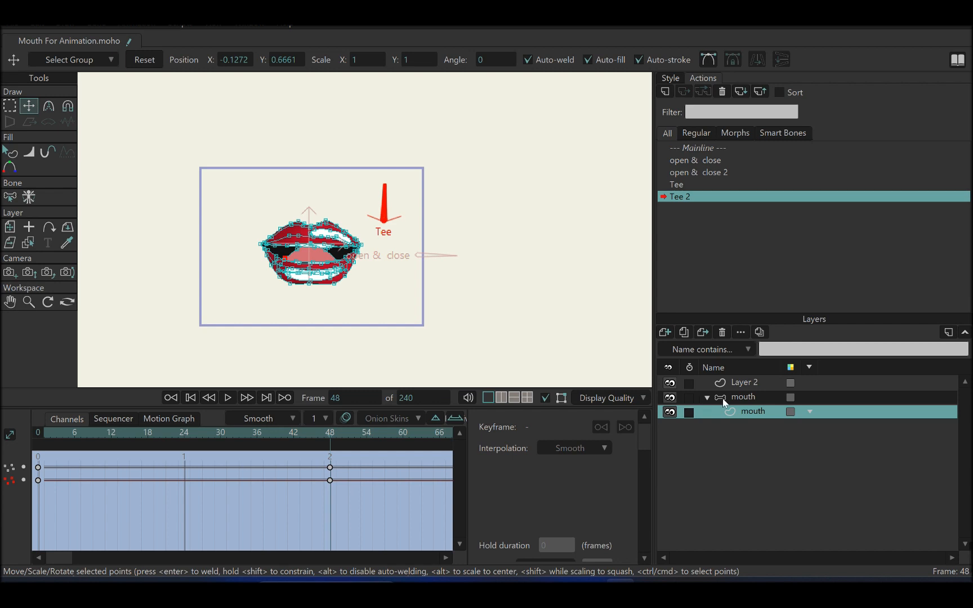
scroll(357, 272, up, 5)
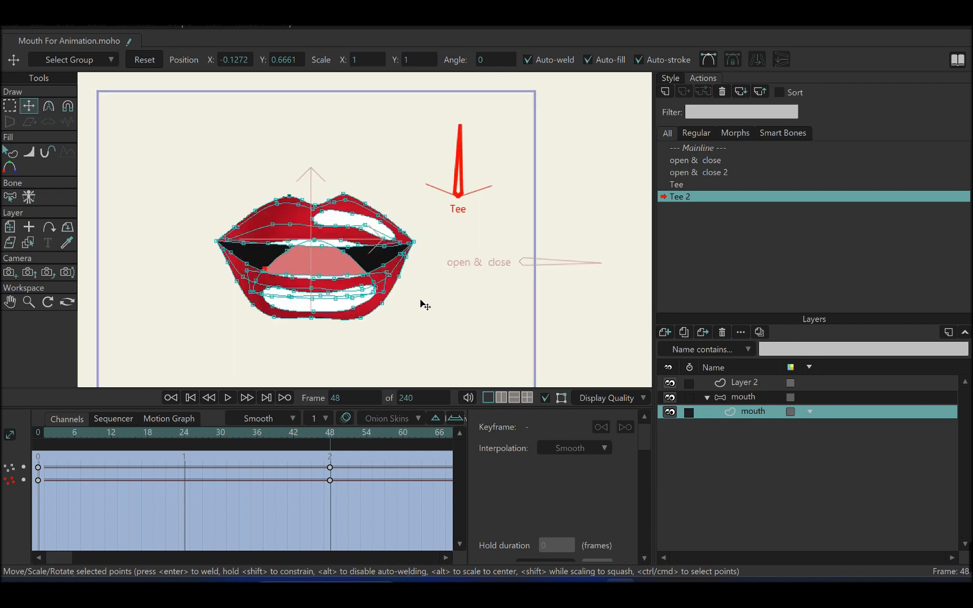
click(726, 399)
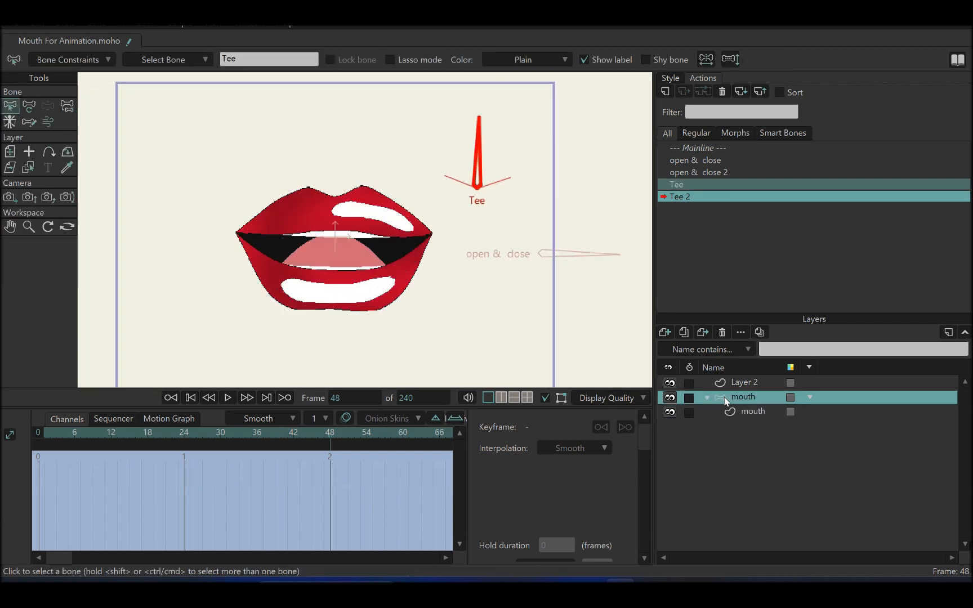
scroll(369, 245, down, 3)
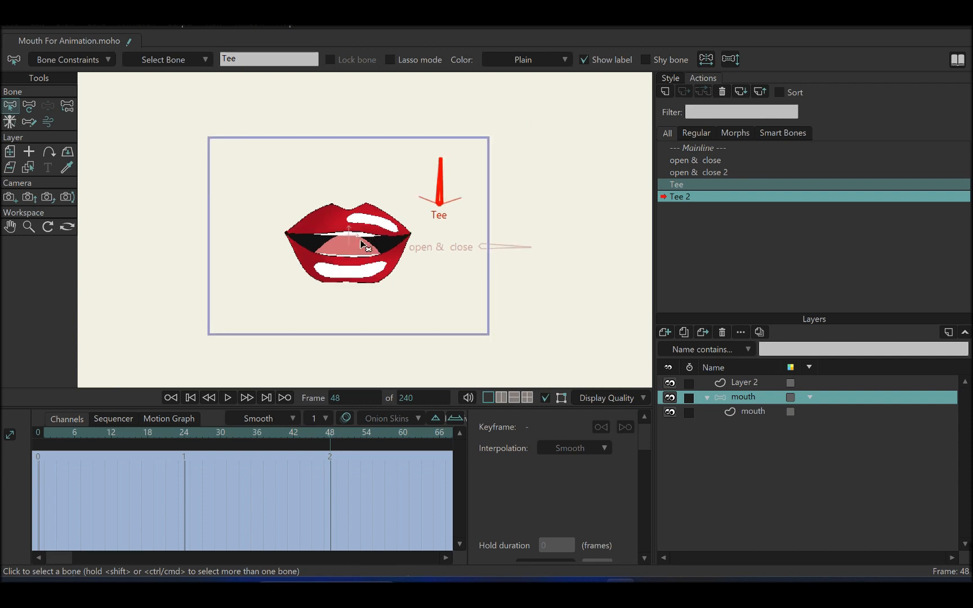
click(29, 107)
drag(445, 198, 479, 191)
drag(335, 437, 269, 437)
drag(277, 491, 71, 462)
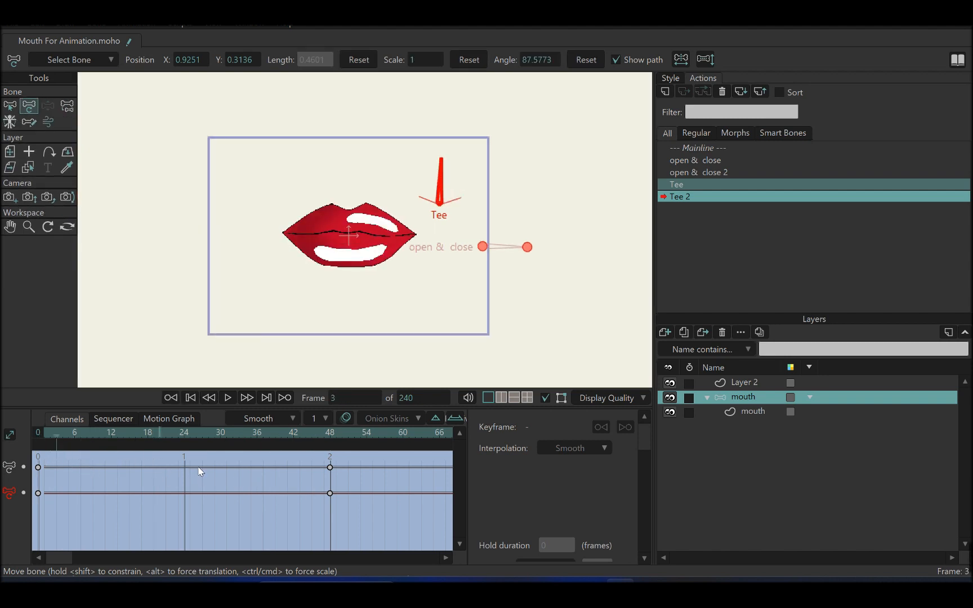
scroll(369, 273, up, 5)
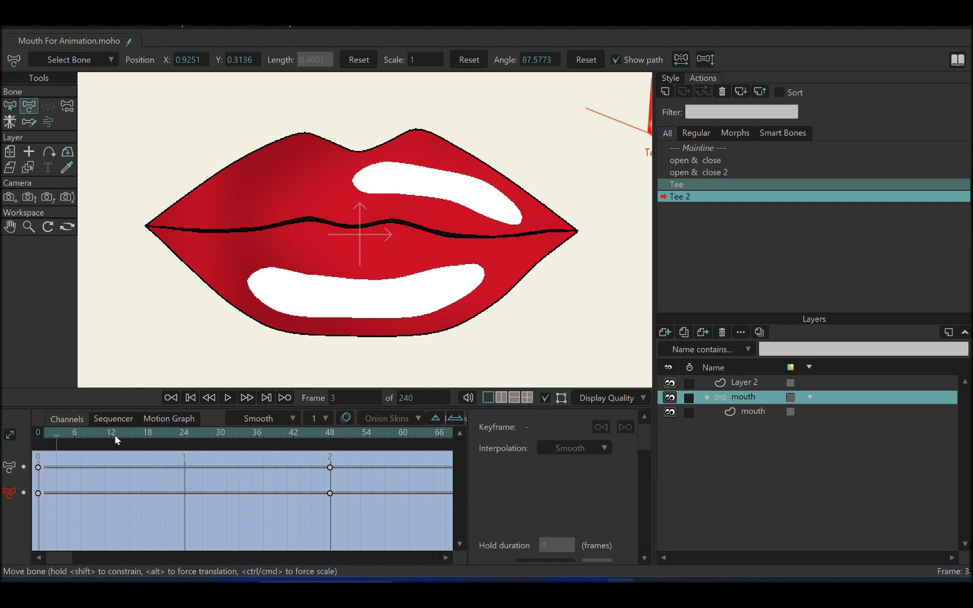
- At frame 24, adjust the mouth vector layer's inner points at the left mouth corner to fit the lip outline
drag(46, 435, 187, 455)
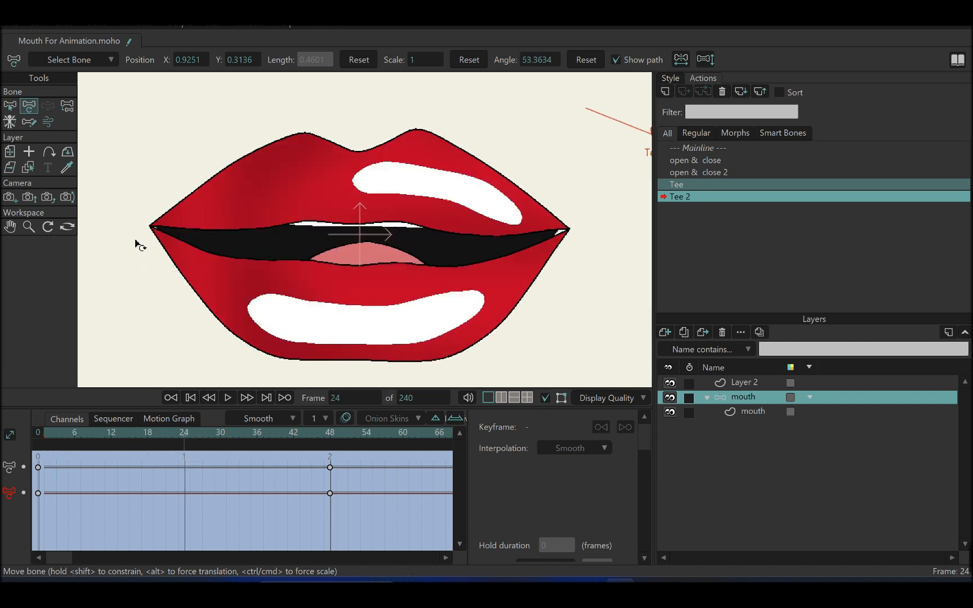
scroll(141, 217, up, 3)
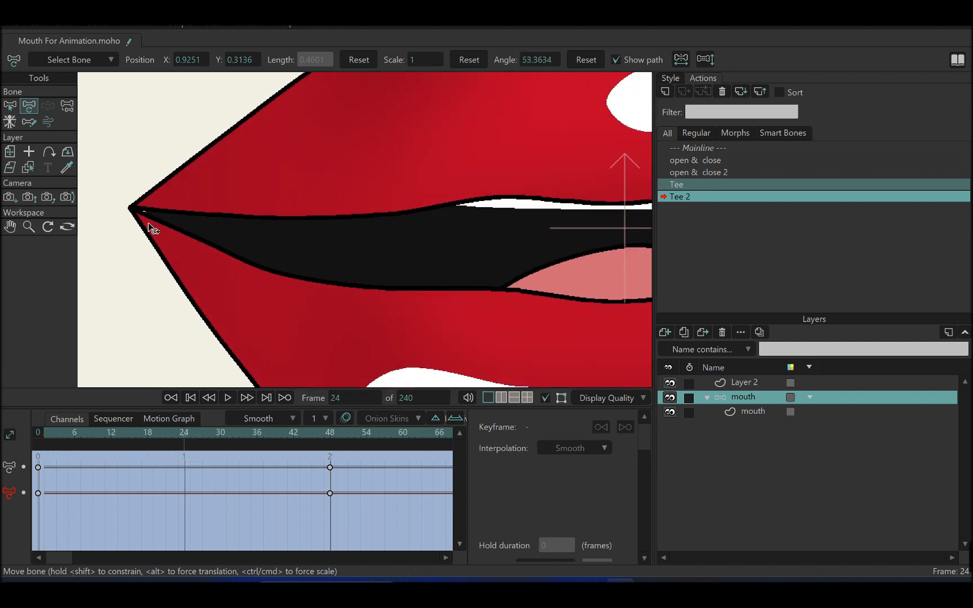
click(745, 413)
key(t)
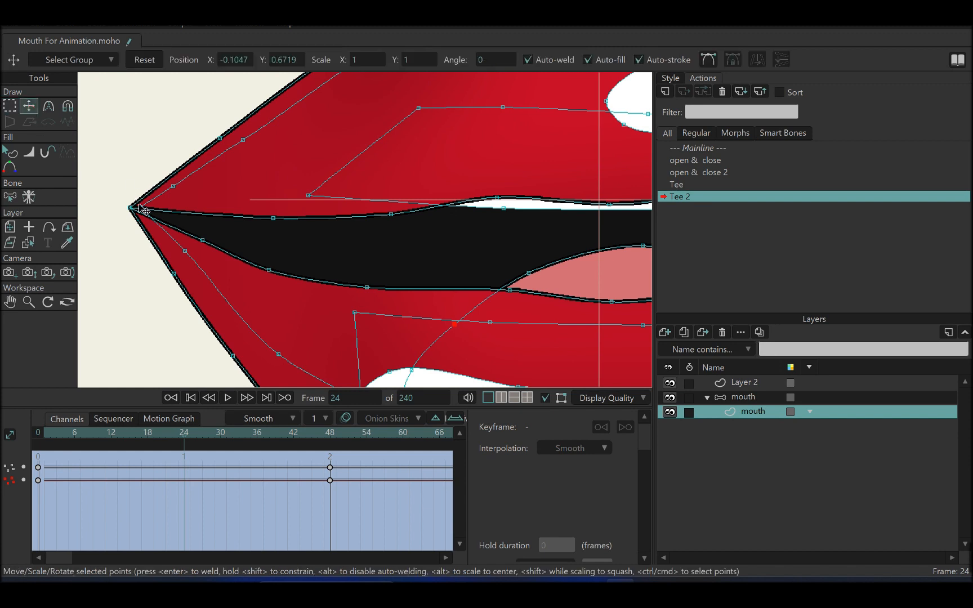
drag(143, 209, 132, 210)
mouse_move(183, 250)
mouse_down()
mouse_move(145, 249)
mouse_move(179, 252)
mouse_up()
drag(174, 187, 177, 191)
- At frame 24, move the inner point onto the right mouth corner and its lower neighbour outward to close the gap
drag(521, 250, 265, 248)
drag(473, 251, 307, 251)
scroll(406, 214, up, 3)
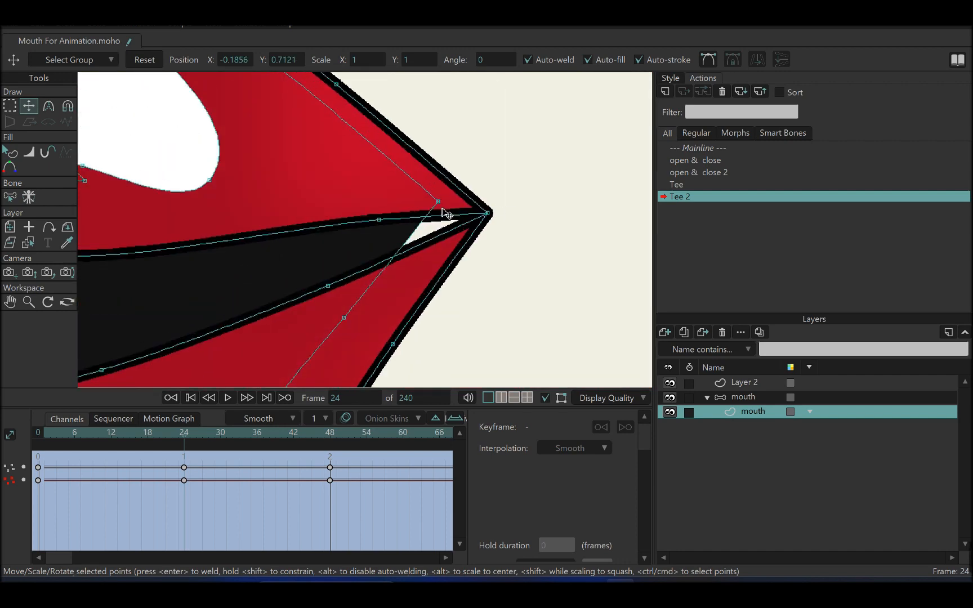
drag(489, 218, 491, 214)
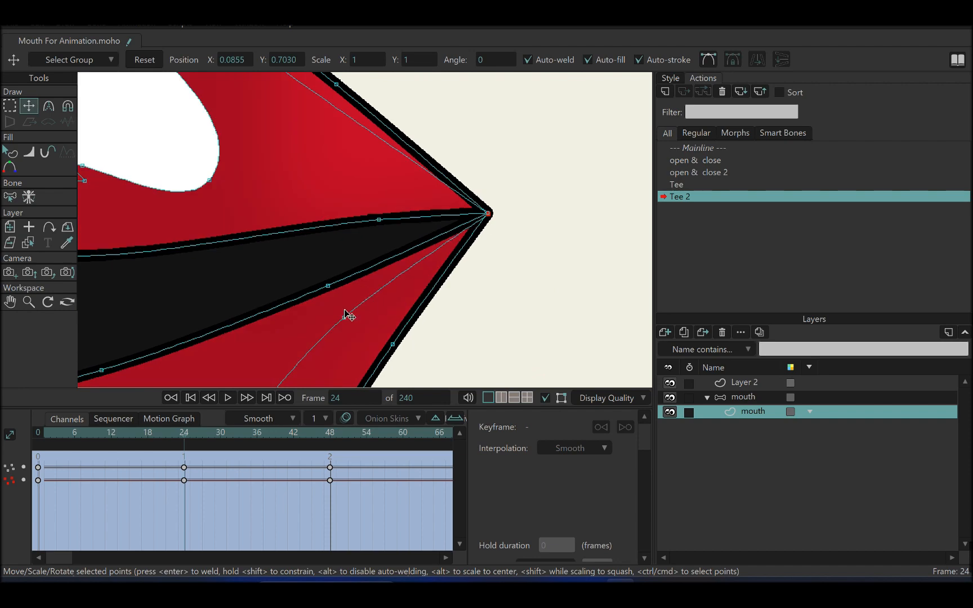
drag(347, 315, 369, 334)
scroll(358, 240, down, 4)
drag(323, 242, 433, 251)
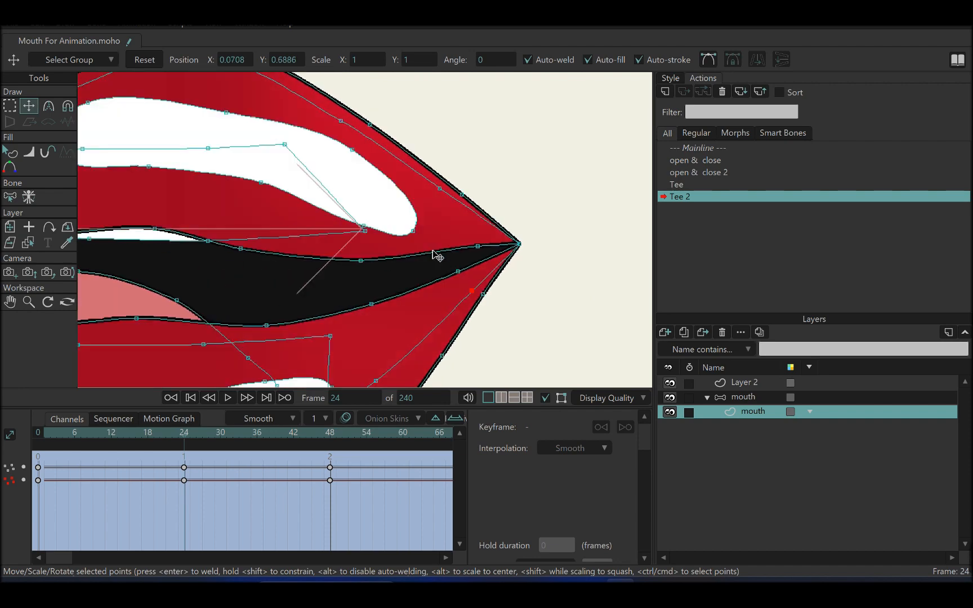
scroll(386, 249, down, 3)
drag(332, 277, 443, 250)
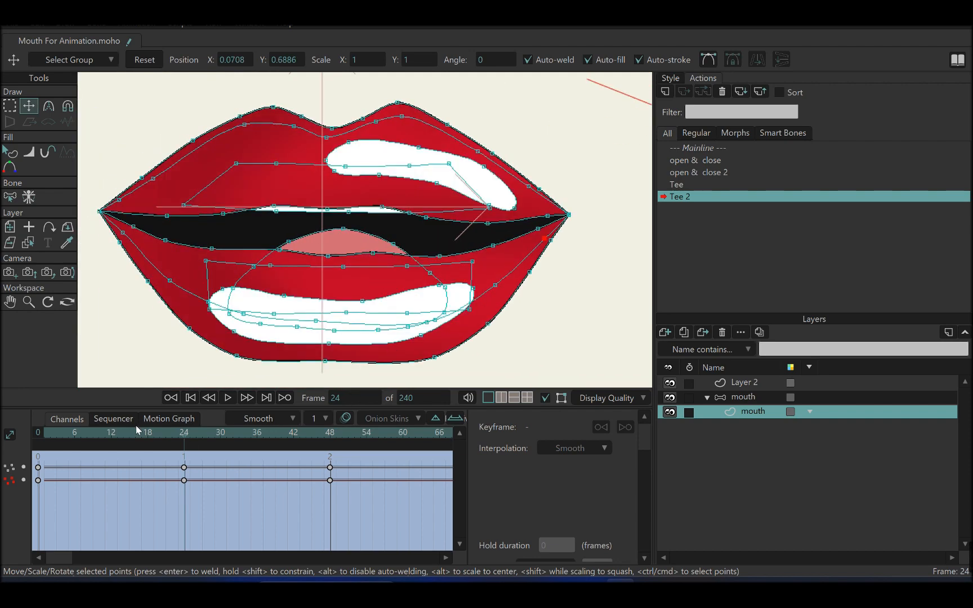
- At frame 6, move the inner lip points at the left mouth corner outward toward the outline
click(75, 434)
scroll(247, 283, up, 5)
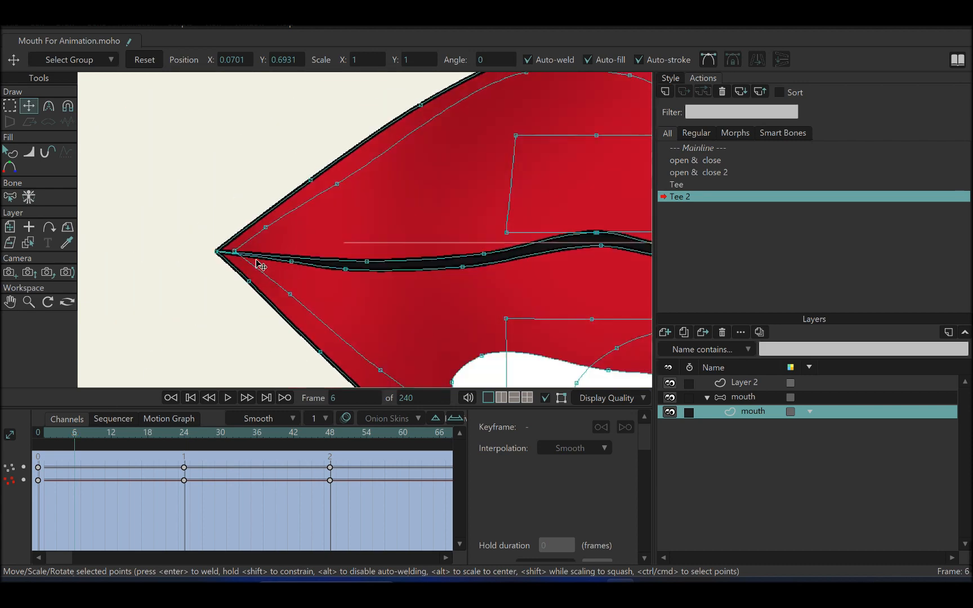
drag(233, 253, 225, 253)
drag(264, 277, 218, 291)
- At frame 6, move the inner point onto the right mouth corner and adjust the neighbouring inner points to match
drag(597, 297, 253, 281)
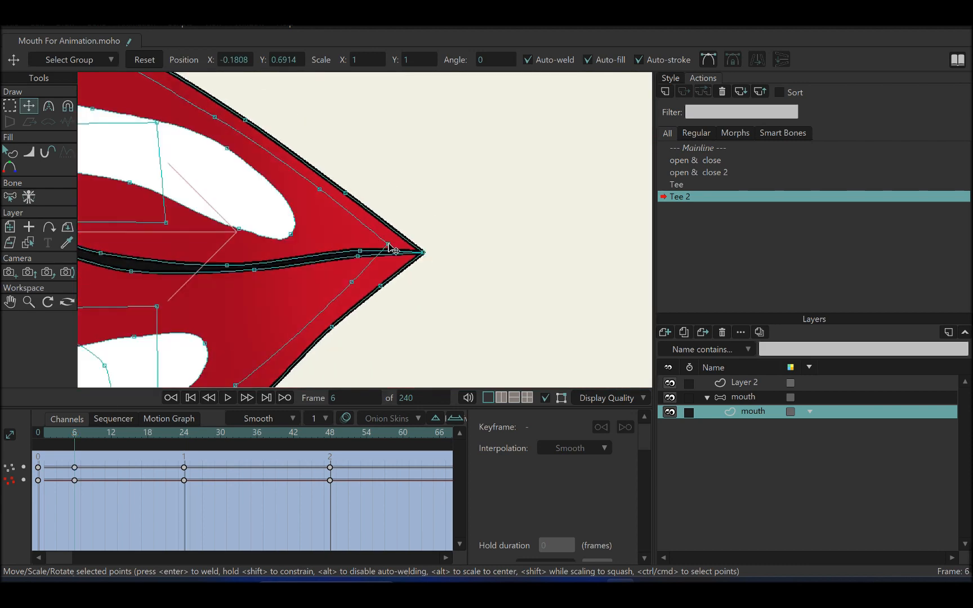
drag(388, 245, 421, 252)
drag(351, 285, 357, 296)
drag(318, 191, 318, 187)
scroll(311, 226, down, 6)
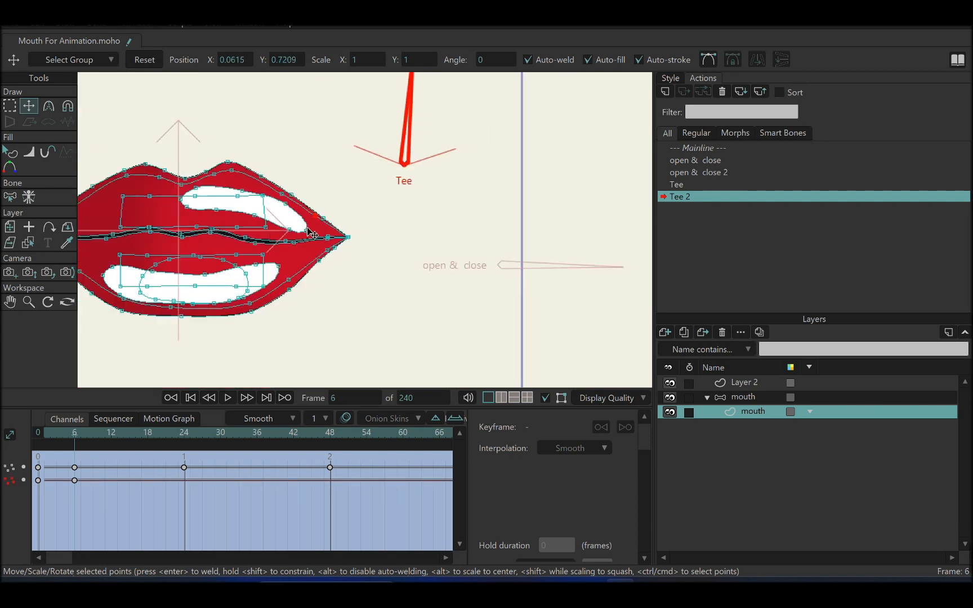
drag(313, 229, 493, 222)
- Scrub through the corrected Tee 2 action and render frame 43 to check the mouth shape
drag(41, 439, 298, 487)
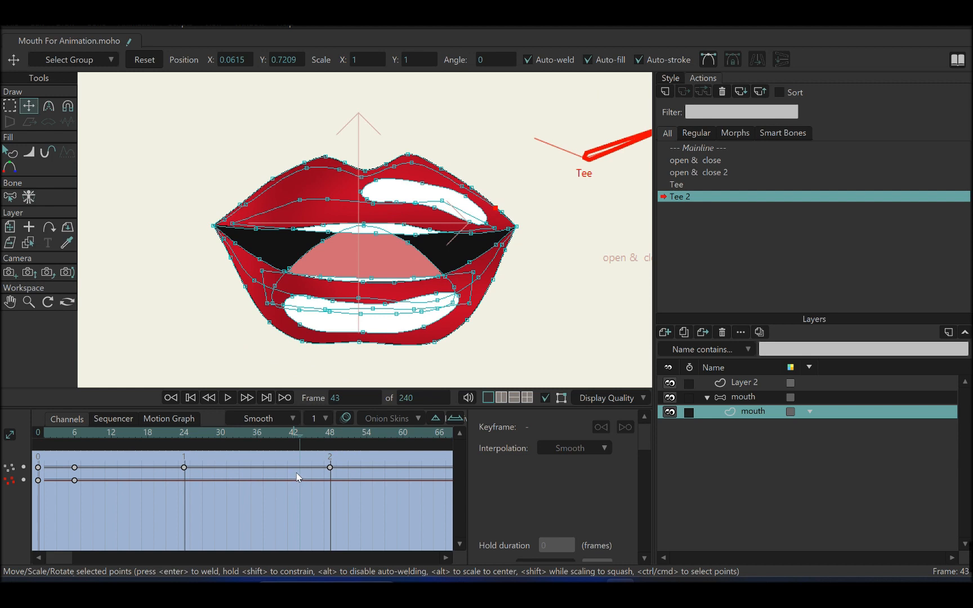
key(ctrl+r)
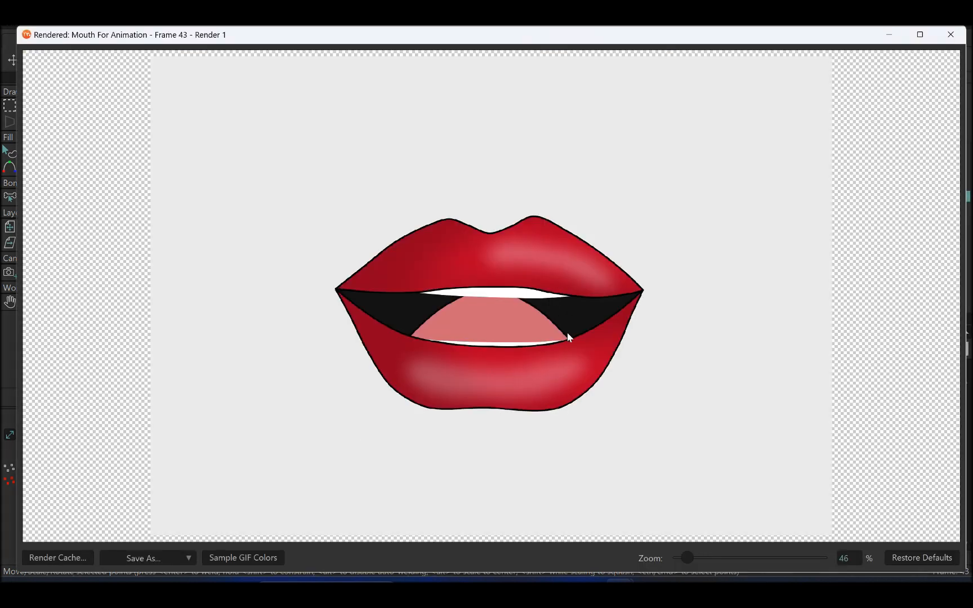
click(951, 35)
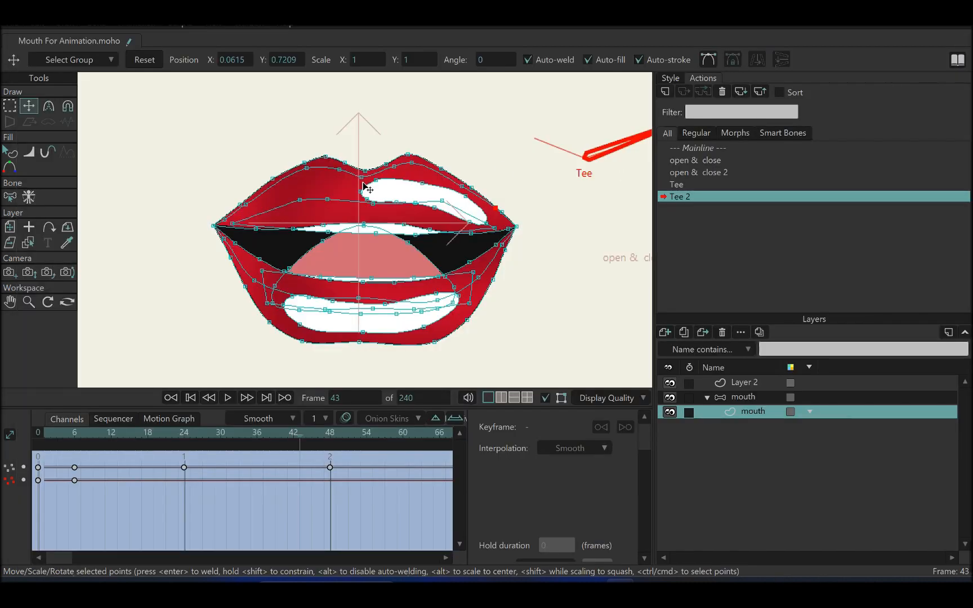
- Select the mouth bone layer and return from the Tee 2 action to the Mainline timeline
click(732, 402)
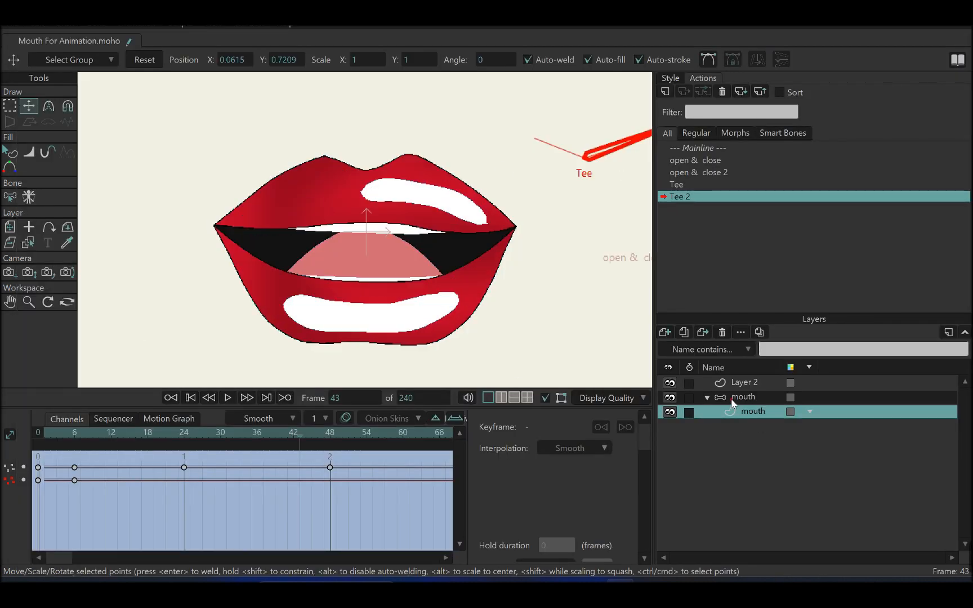
double_click(702, 149)
scroll(331, 185, down, 6)
scroll(359, 222, up, 3)
drag(374, 185, 356, 209)
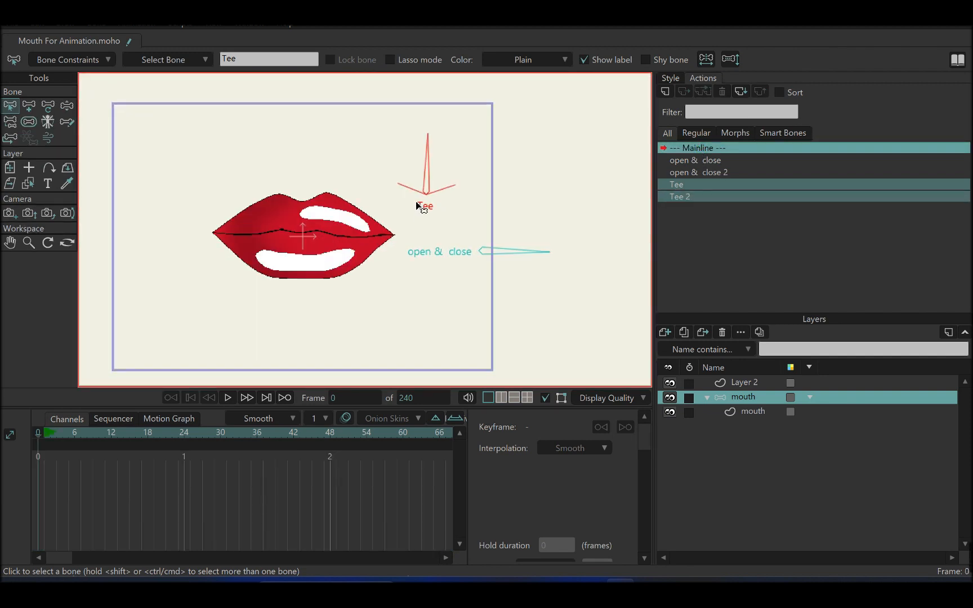
- Test the open & close and Tee bones with Manipulate Bones to see how they drive the mouth
click(70, 107)
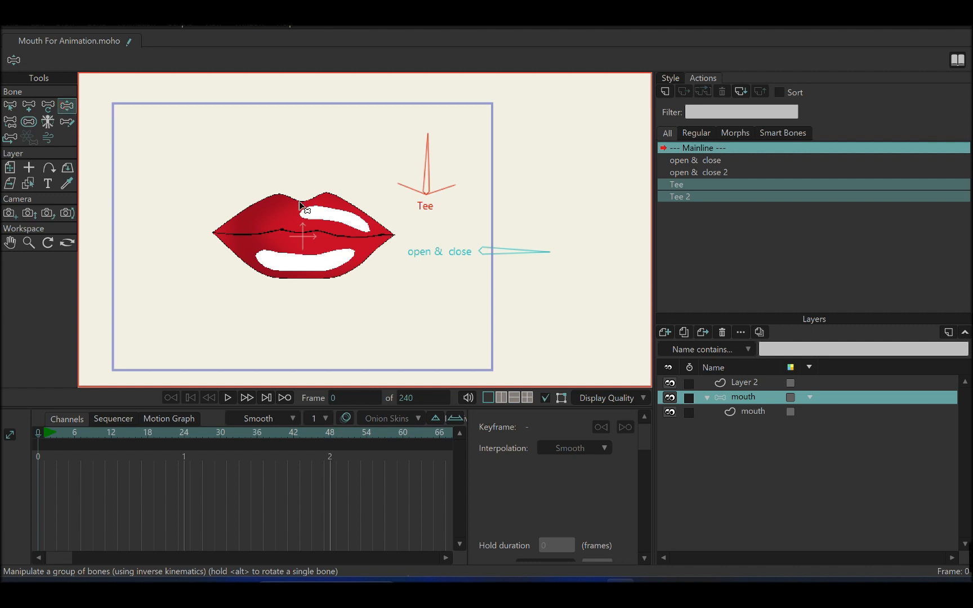
mouse_move(534, 255)
mouse_down()
mouse_move(419, 343)
mouse_move(532, 256)
mouse_move(468, 200)
mouse_move(550, 251)
mouse_up()
drag(549, 208, 546, 209)
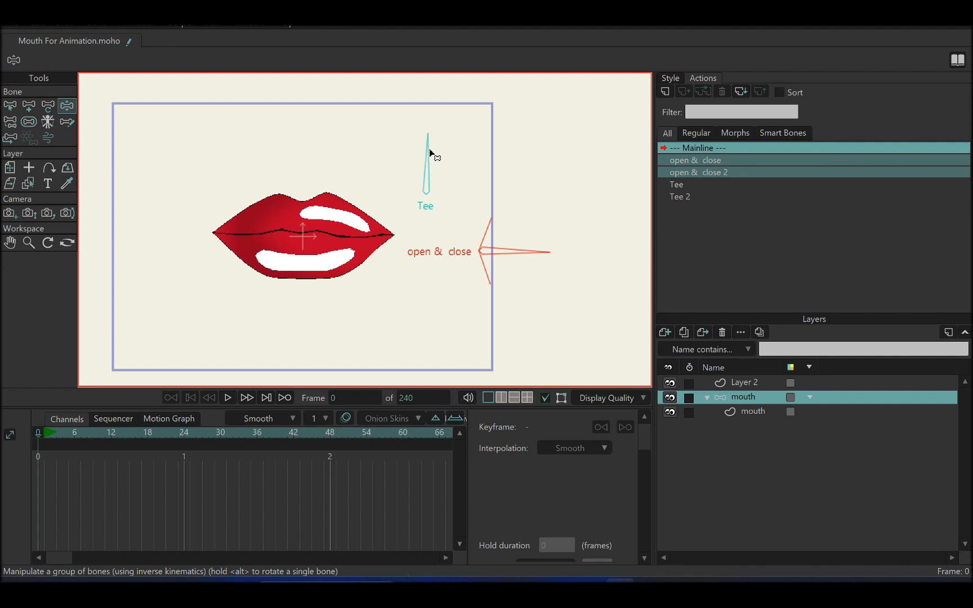
drag(431, 154, 476, 220)
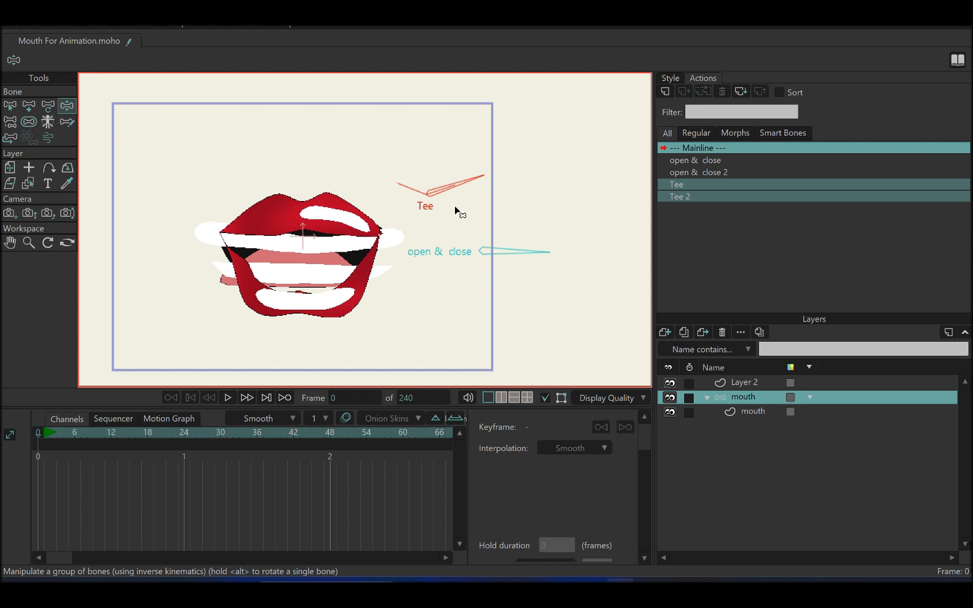
- In the Tee 2 action at frame 48, rotate the Tee bone to the opposite side, to an angle of 158.3634
double_click(676, 195)
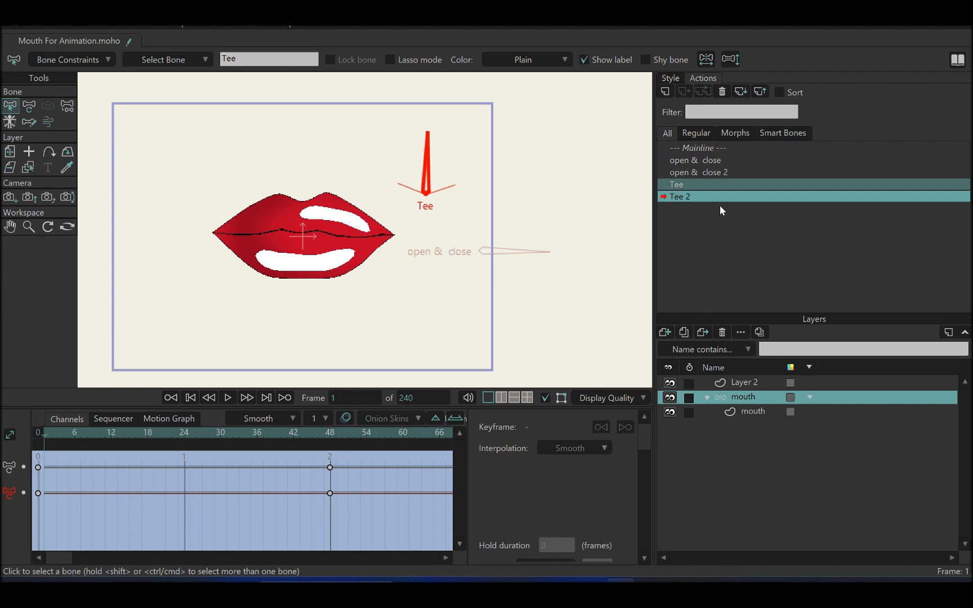
click(331, 434)
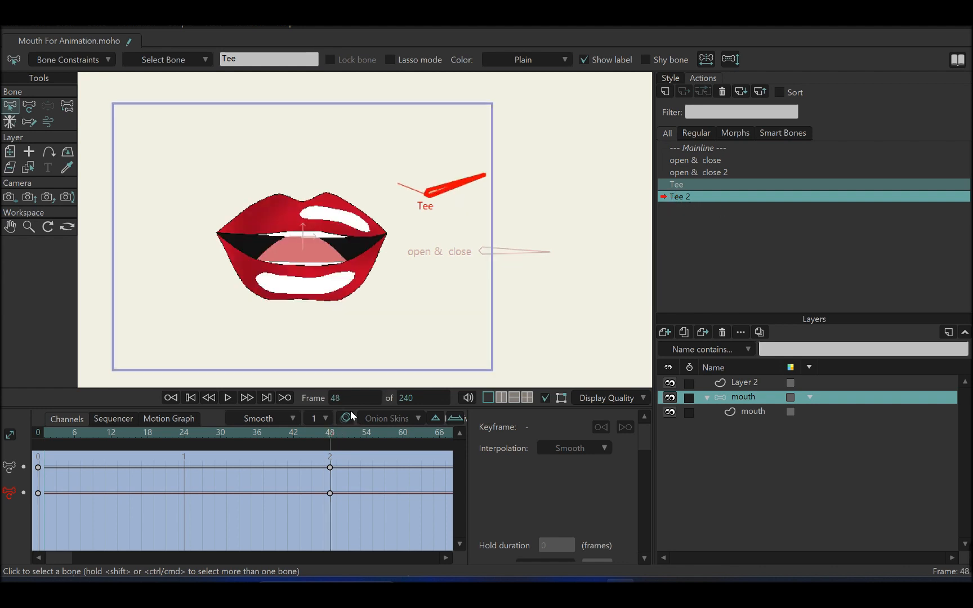
click(28, 106)
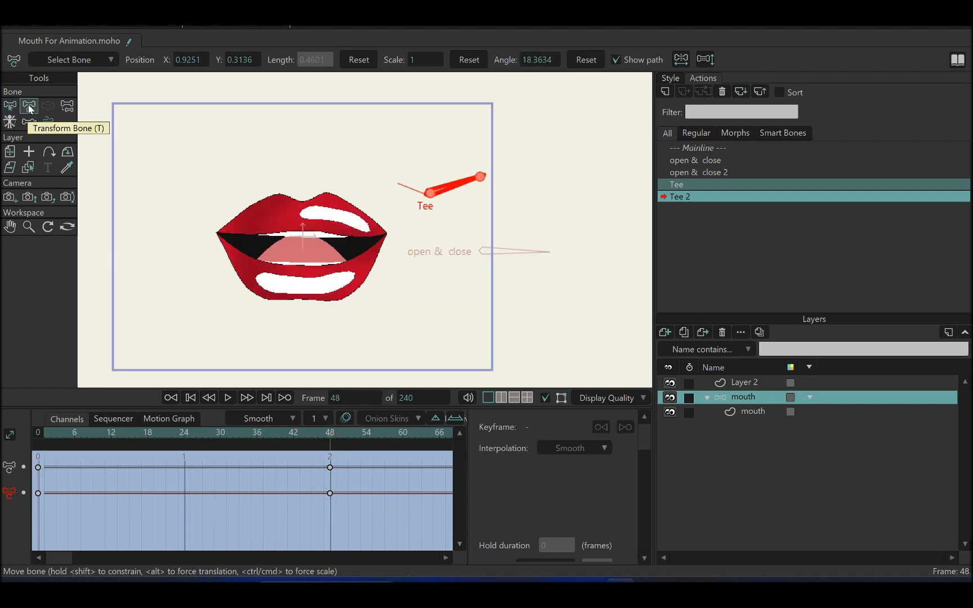
drag(457, 187, 388, 172)
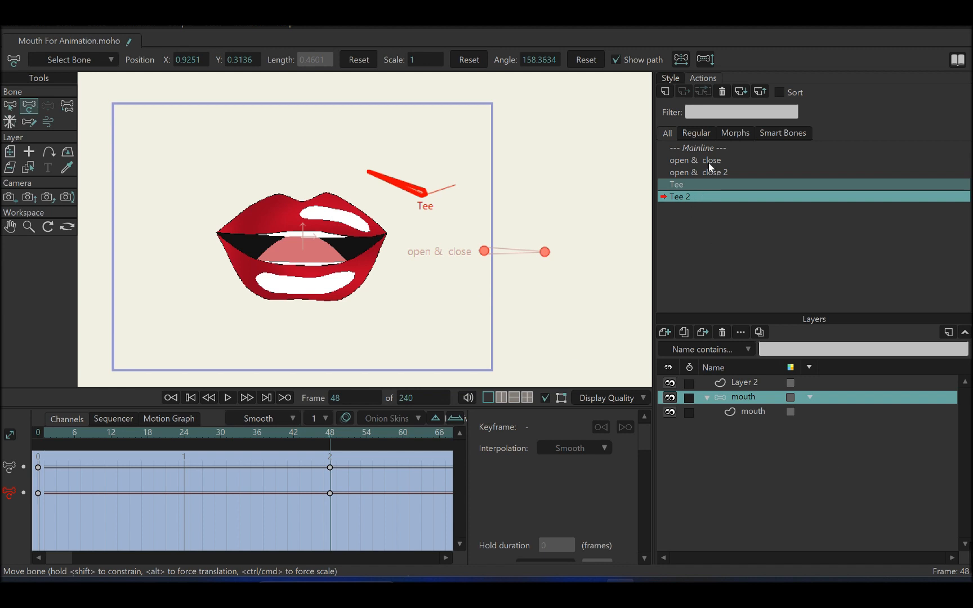
- Return to Mainline and swing the Tee bone with Manipulate Bones to test its mouth poses
double_click(709, 148)
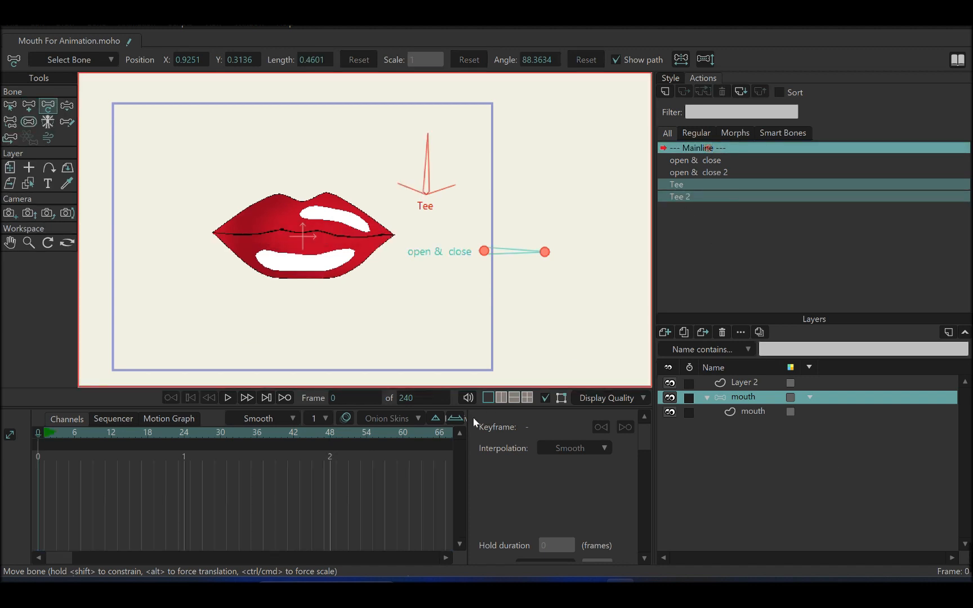
click(66, 105)
drag(429, 161, 482, 179)
drag(489, 221, 451, 191)
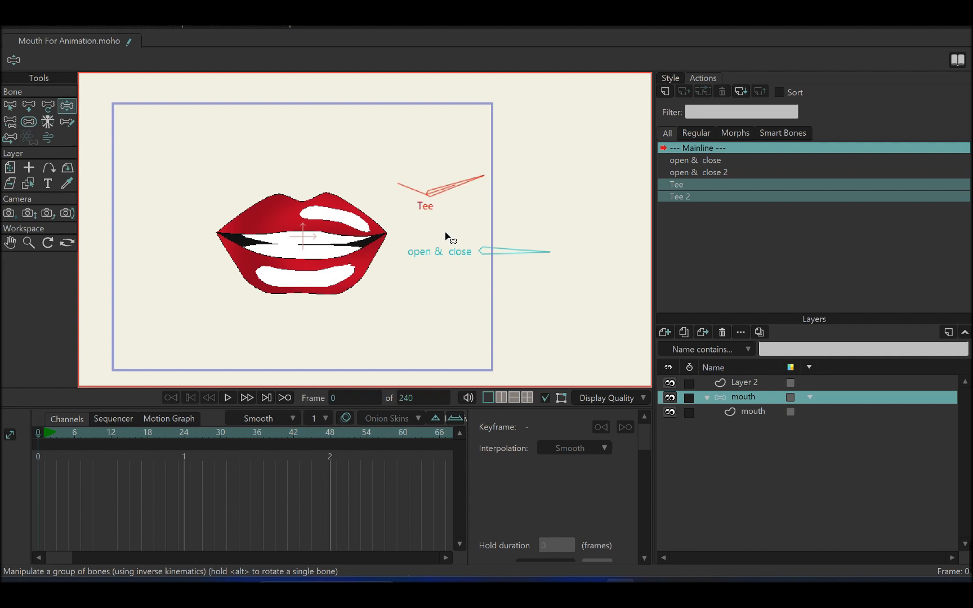
mouse_move(458, 198)
mouse_down()
mouse_move(380, 174)
mouse_move(364, 228)
mouse_move(365, 218)
mouse_move(495, 230)
mouse_move(443, 161)
mouse_move(456, 178)
mouse_up()
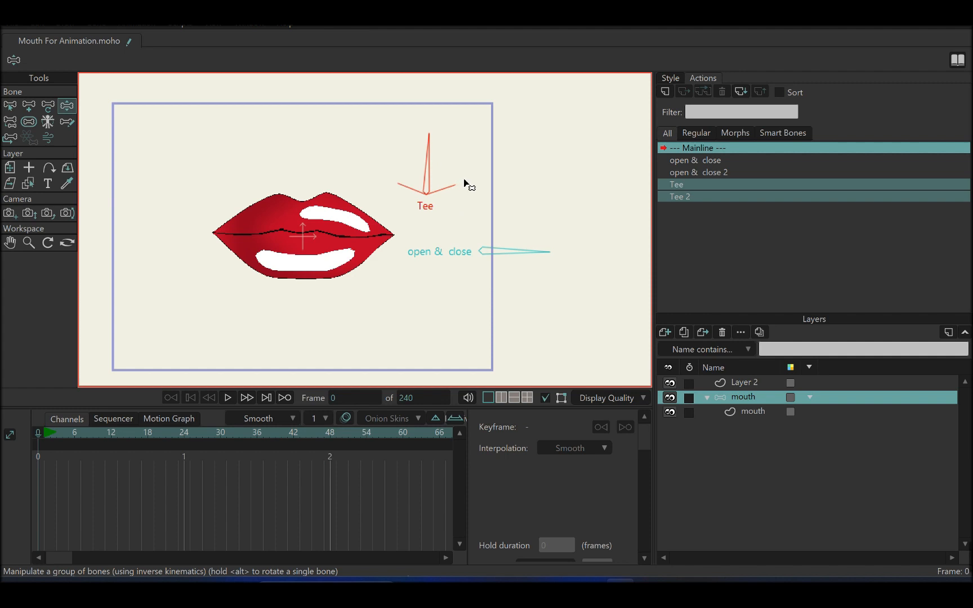